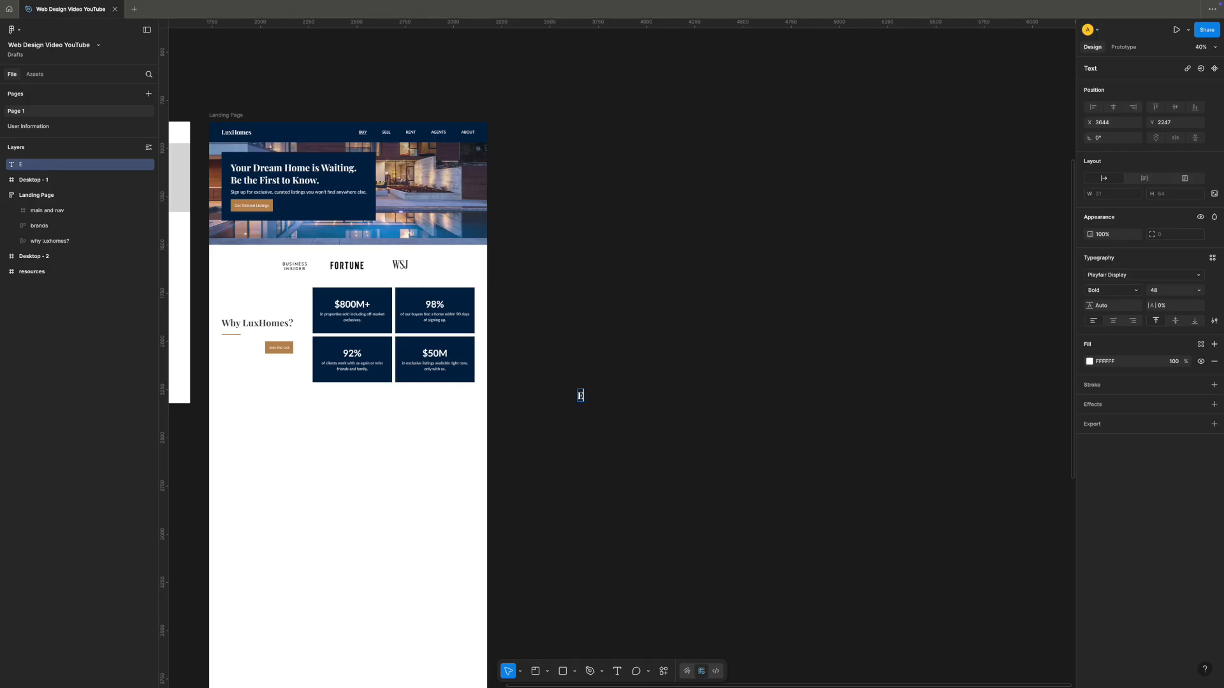
Complete the new heading text so it reads "Experiences Worth Sharing"
text(xperiences Wort)
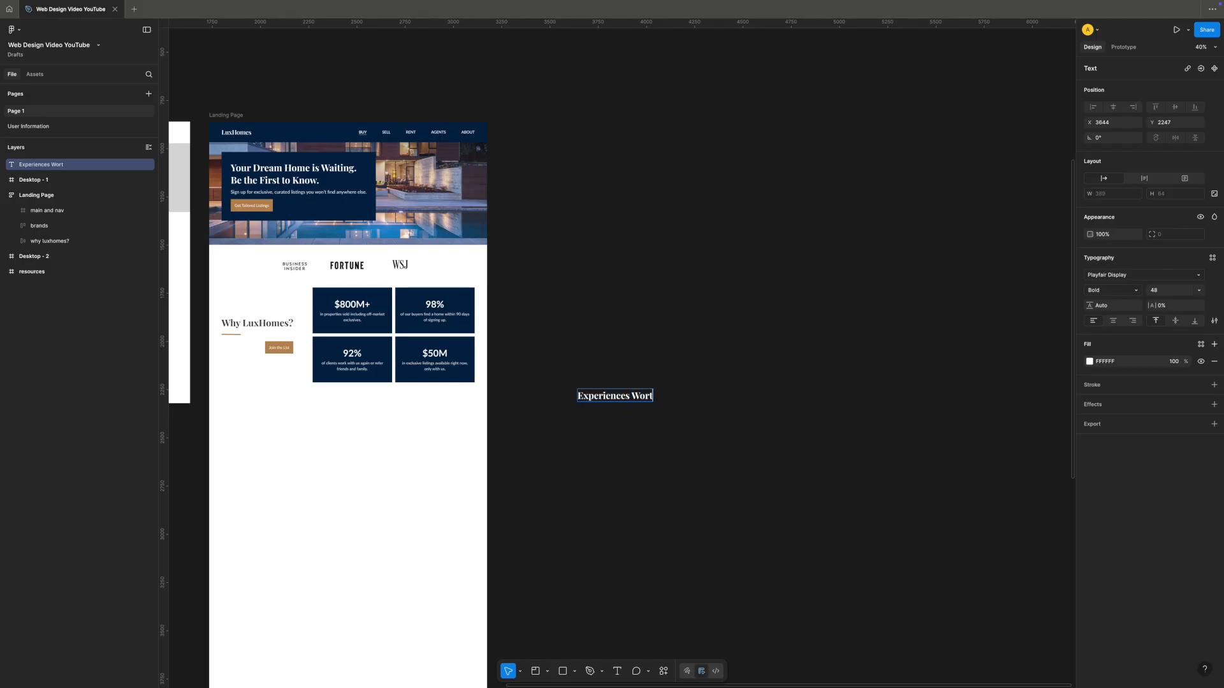
text(h Sharing)
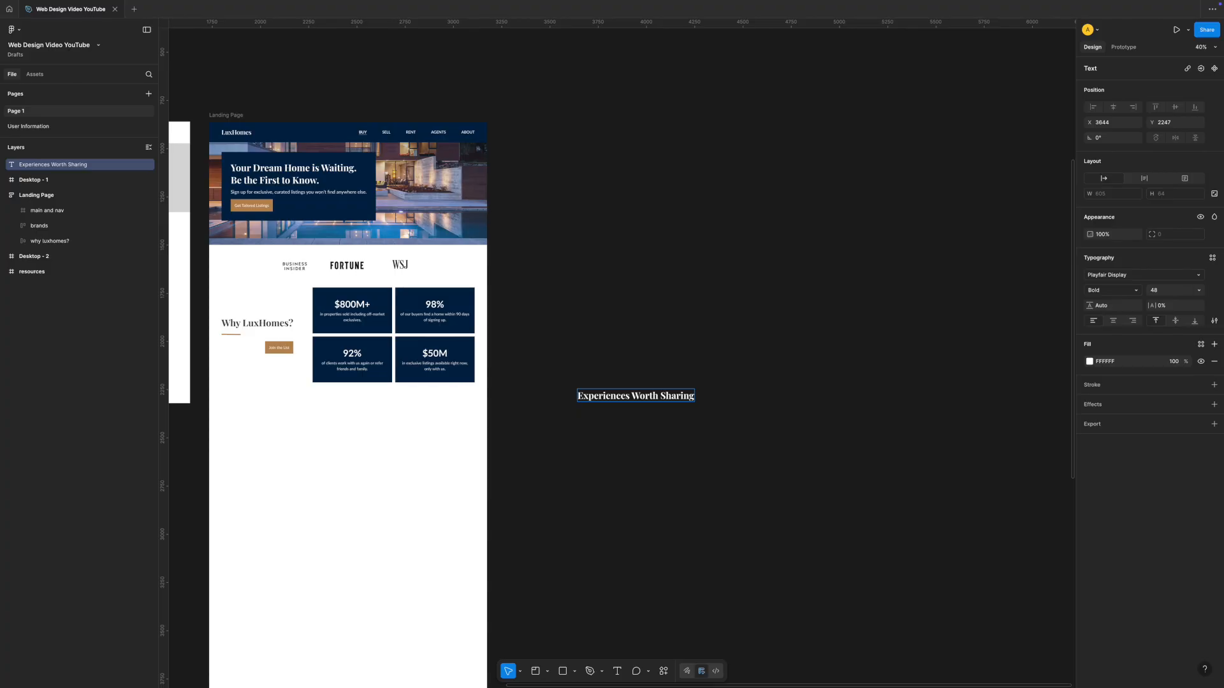
click(616, 397)
key(Escape)
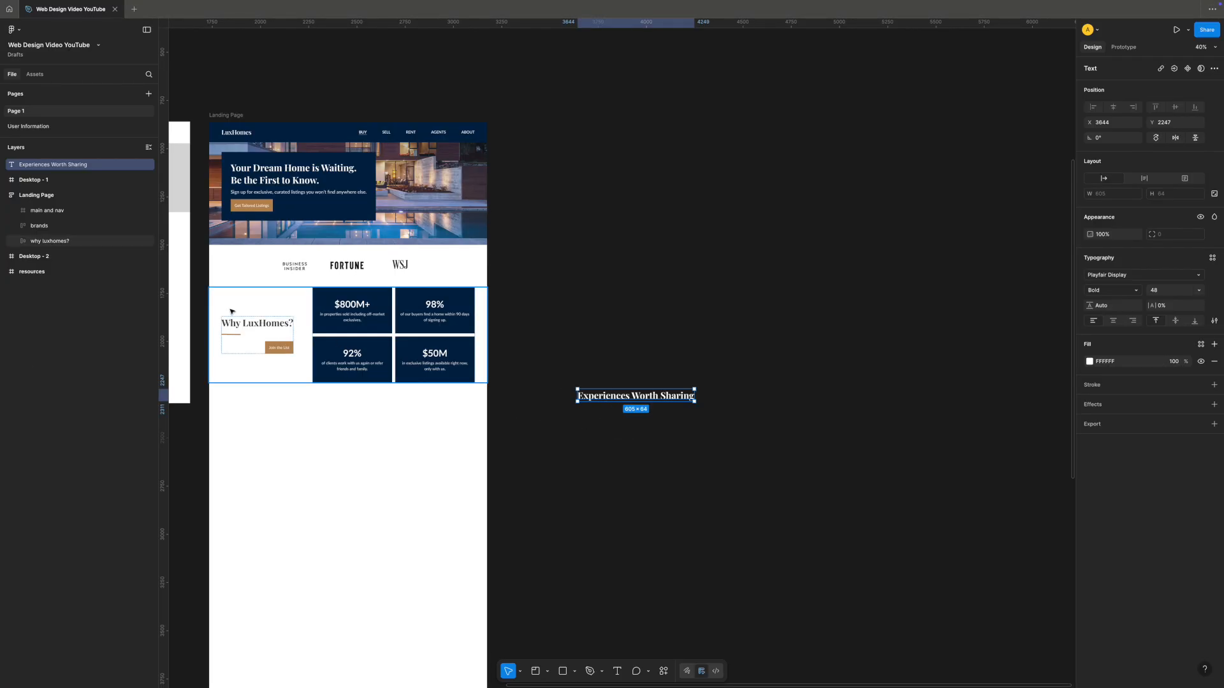
Copy the fill colour 494749 from the "Why LuxHomes?" heading and apply it to the "Experiences Worth Sharing" heading
double_click(262, 326)
double_click(261, 325)
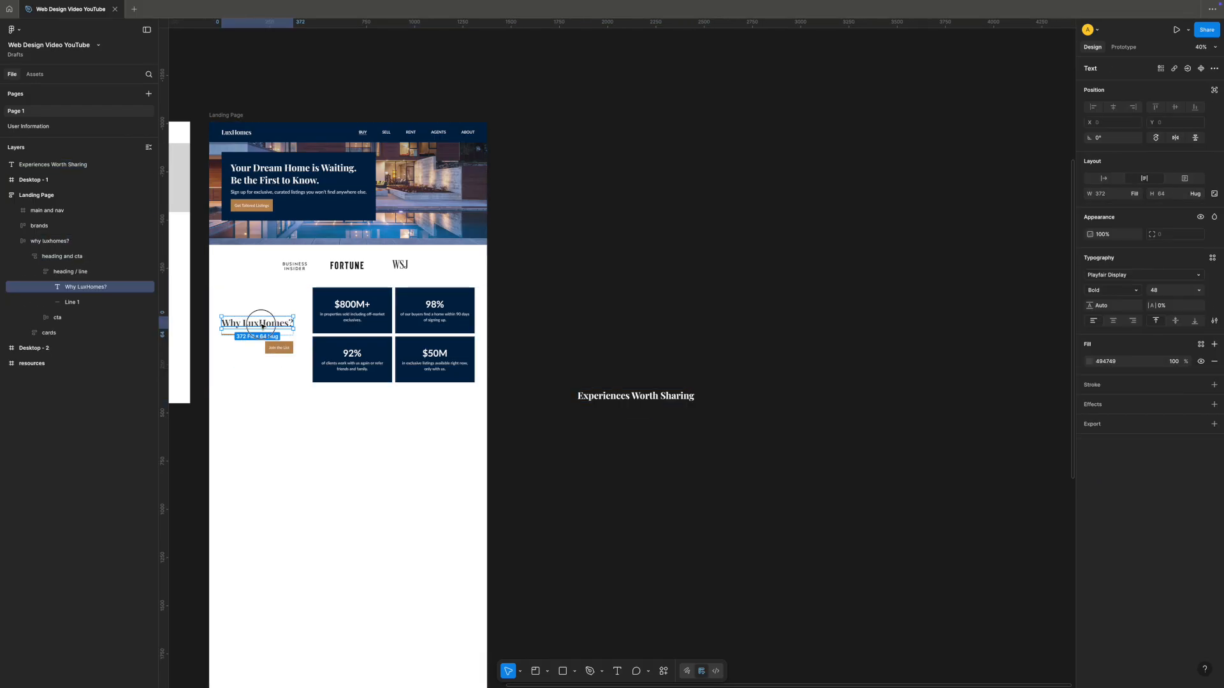
click(1114, 364)
key(ctrl+c)
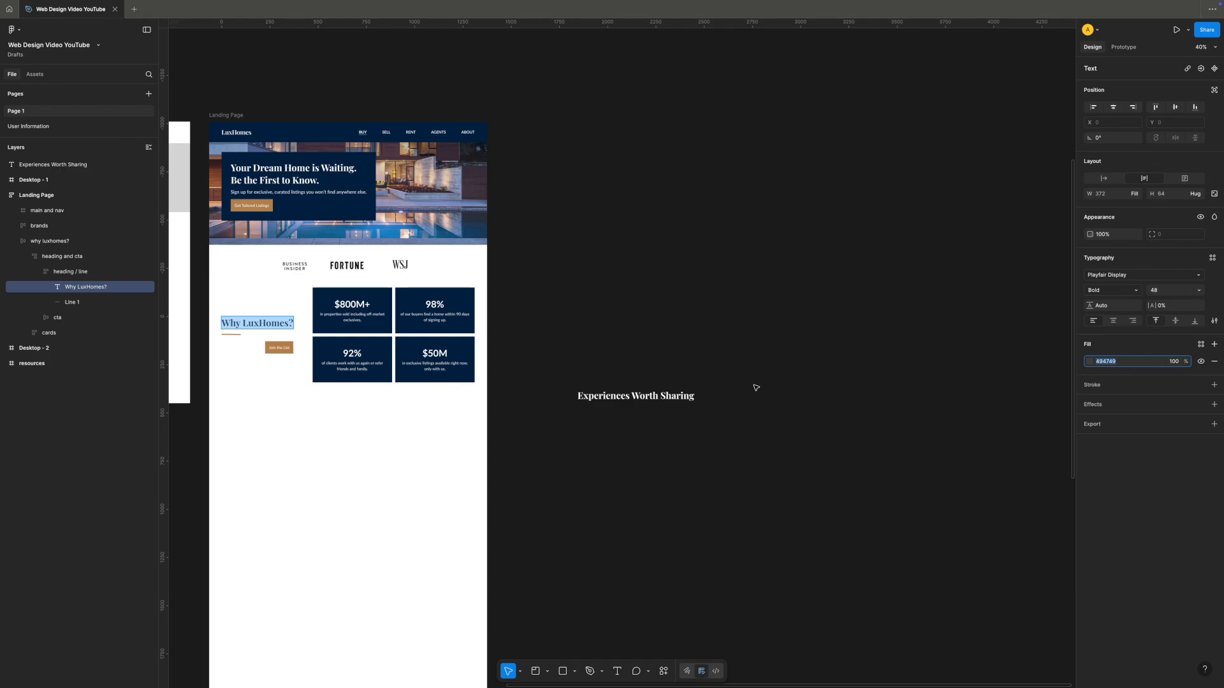
click(654, 396)
double_click(653, 396)
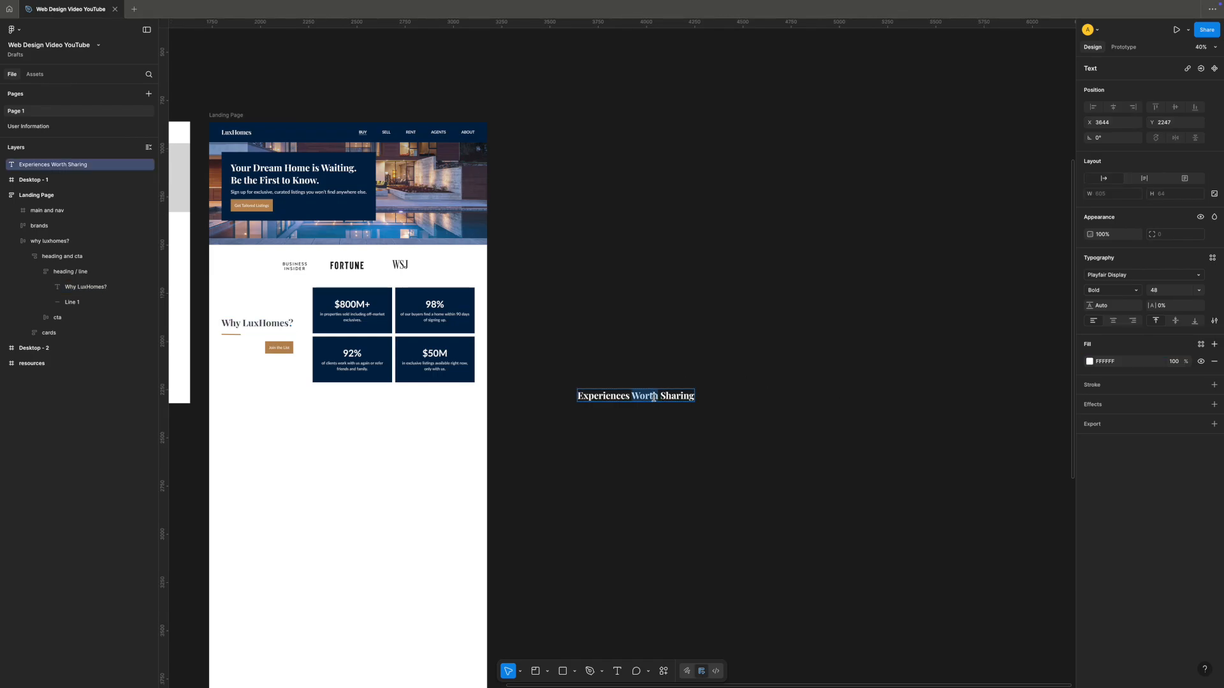
triple_click(653, 397)
click(1140, 364)
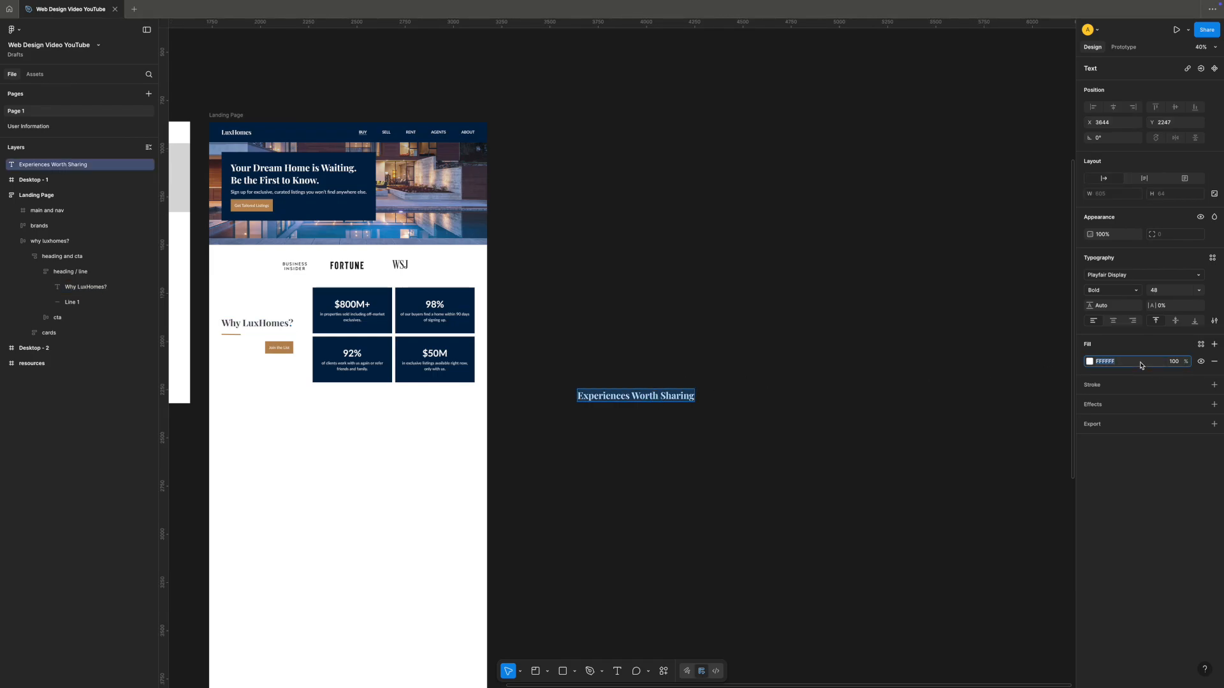
key(ctrl+v)
key(Return)
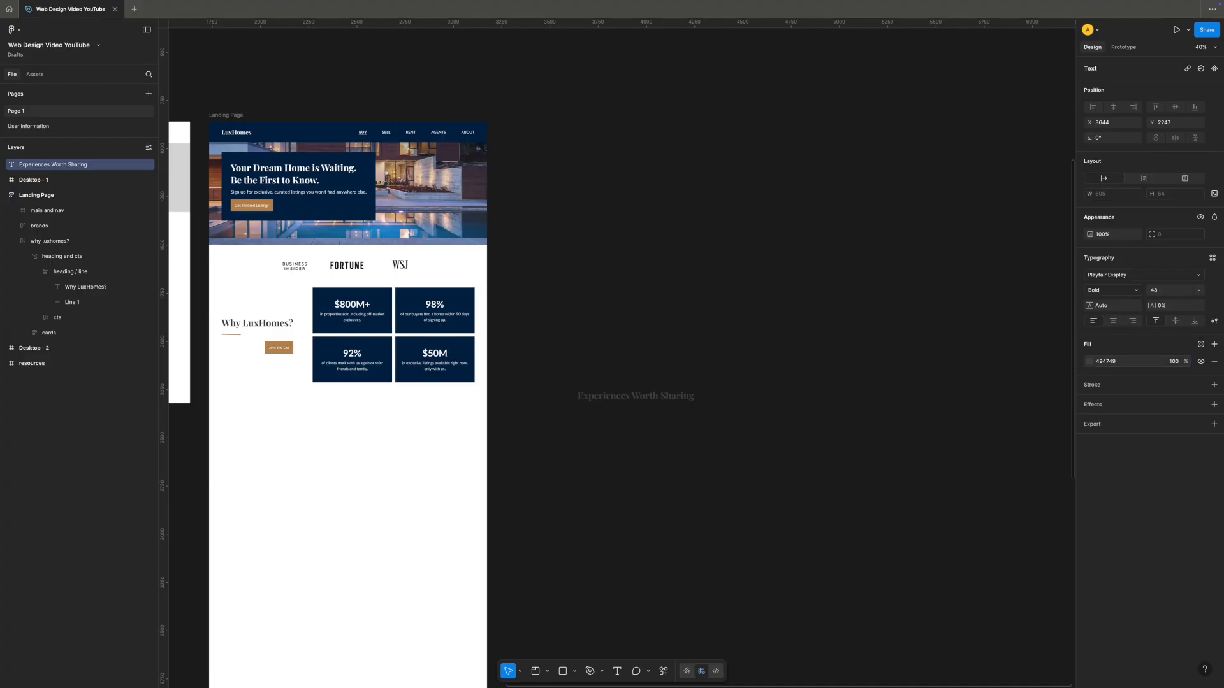
click(751, 396)
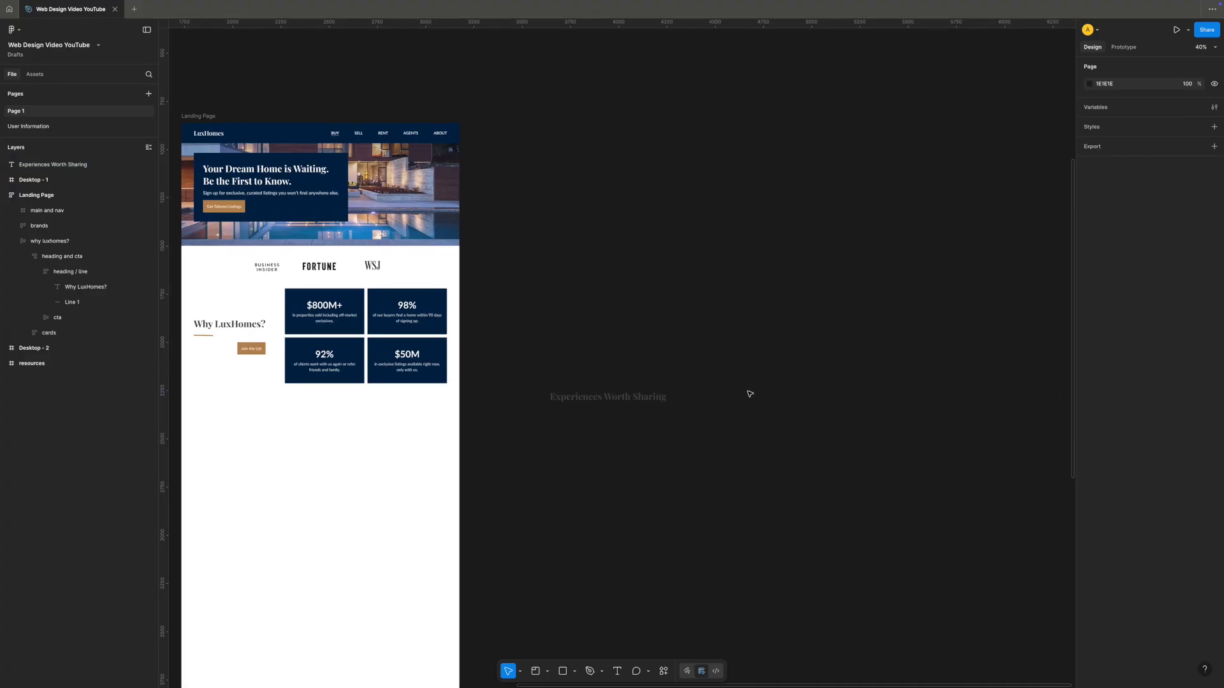
Wrap the "Experiences Worth Sharing" heading in an auto layout frame and set the frame's width to 1440
scroll(720, 394, right, 2)
drag(617, 395, 612, 373)
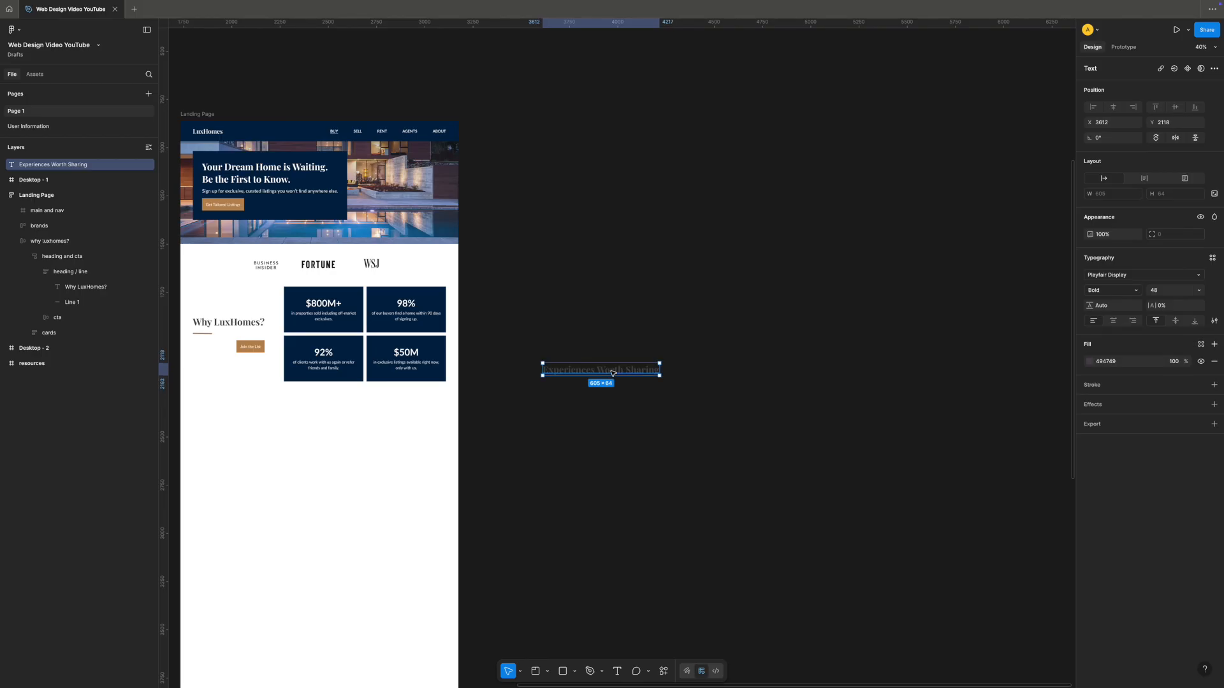
key(shift+a)
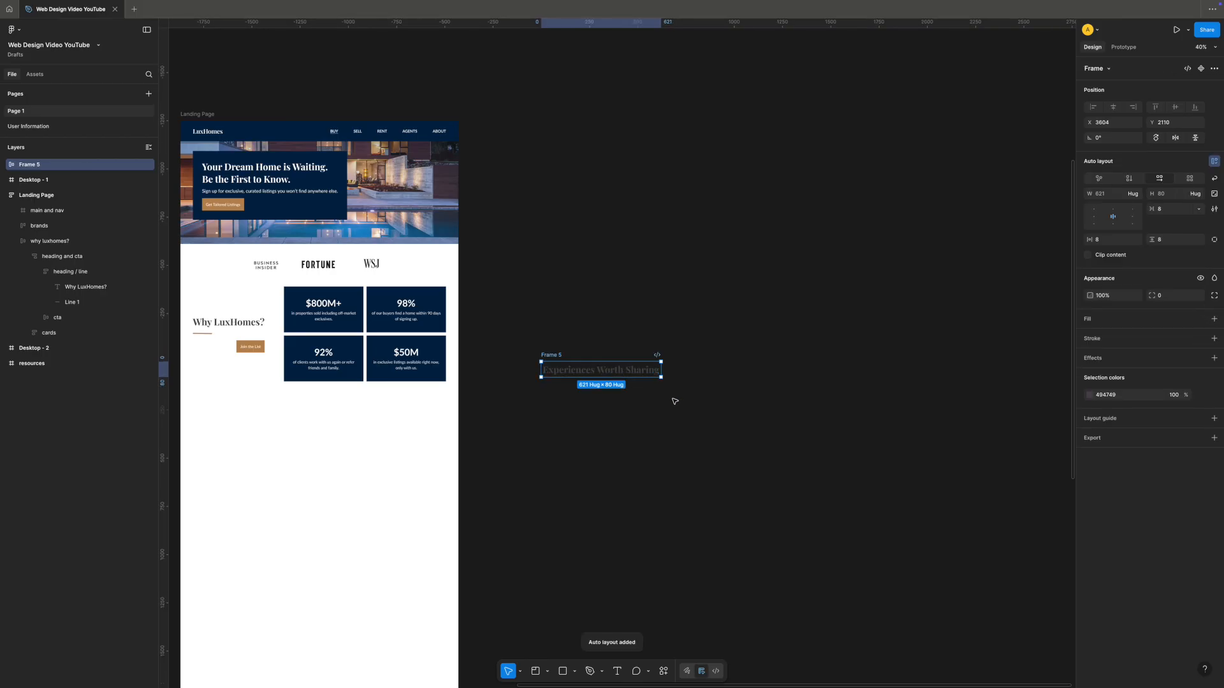
click(1105, 193)
text(144)
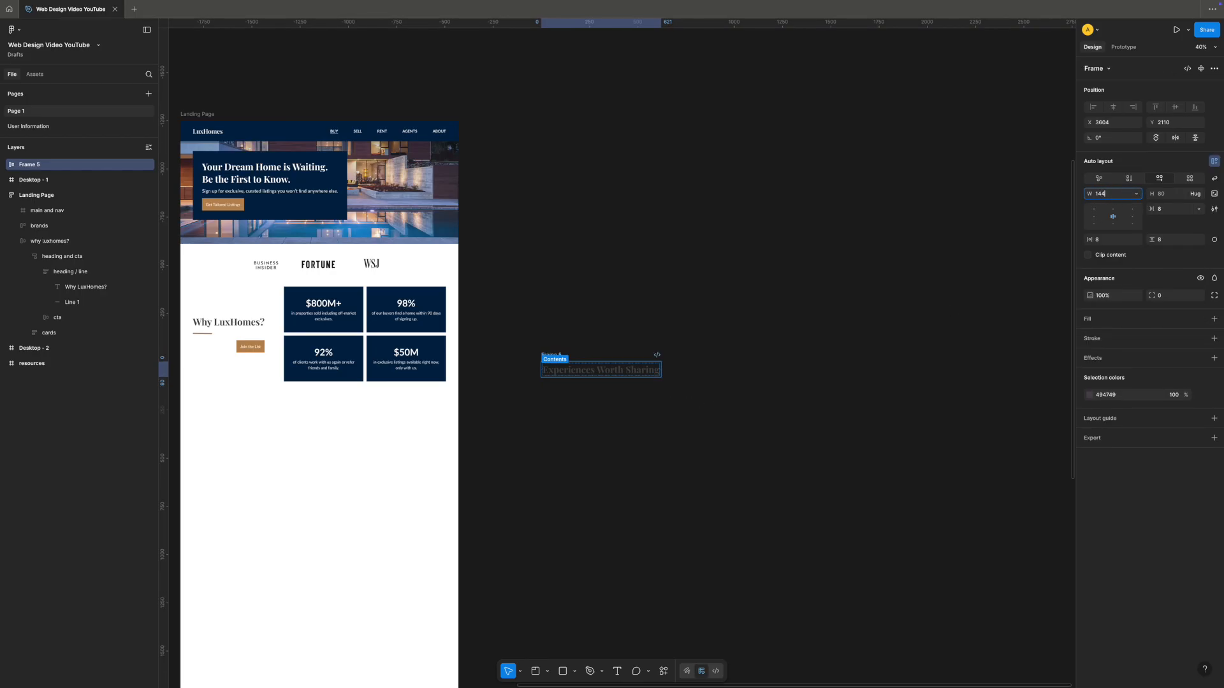
text(0)
key(Return)
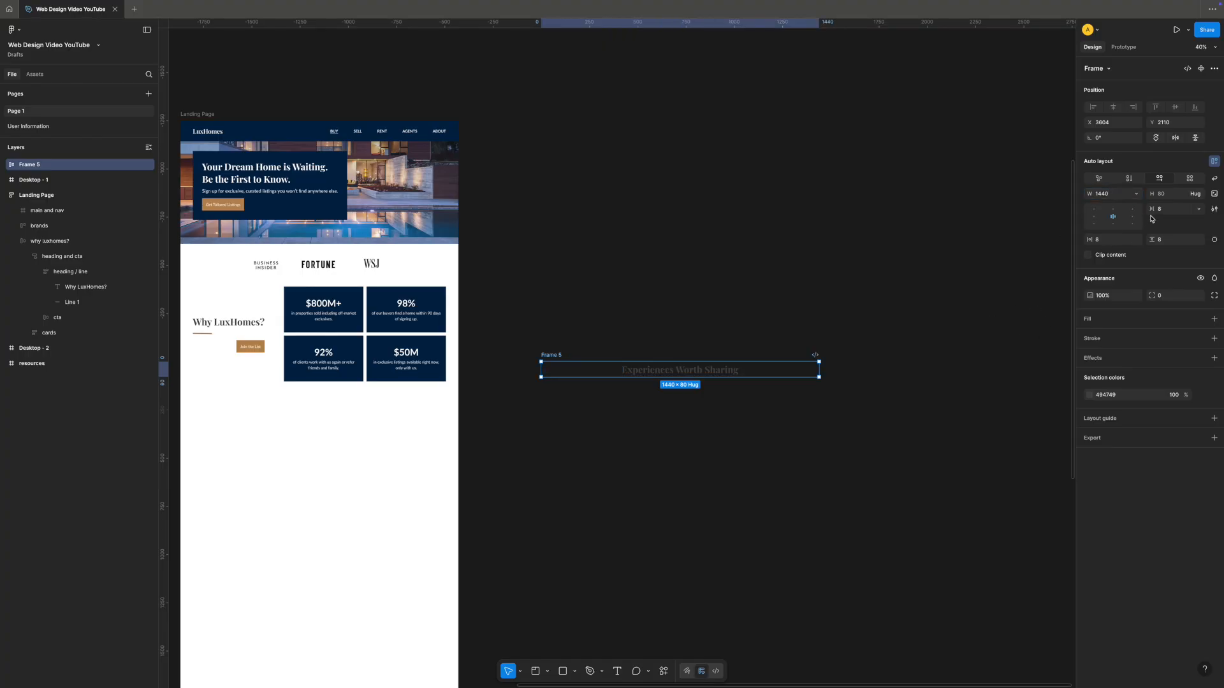
Set the heading frame's gap and vertical padding to 0 and its horizontal padding to 64, and move the frame slightly upward
click(1171, 213)
key(Return)
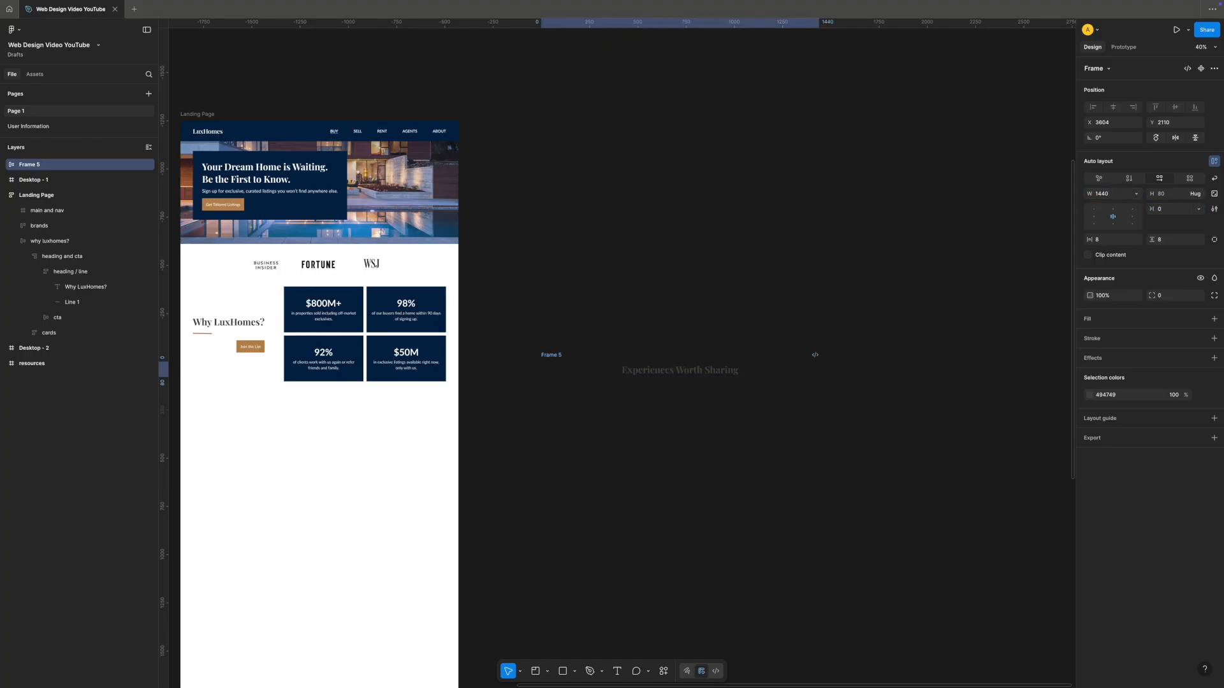
click(1175, 242)
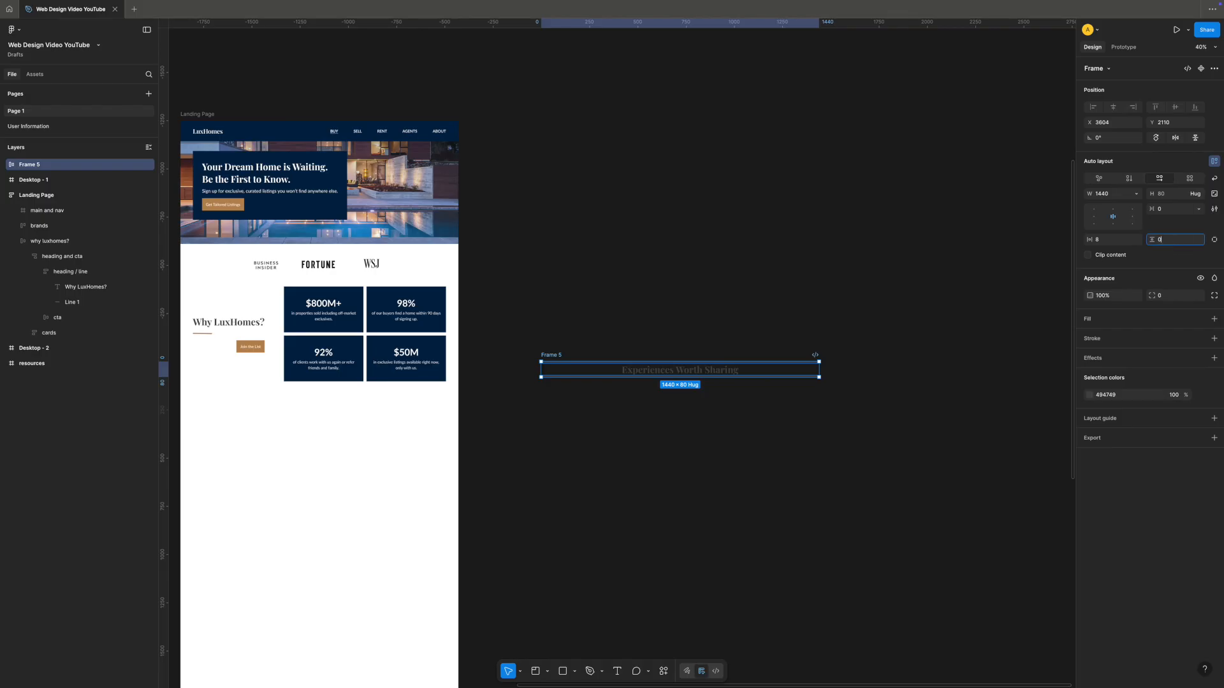
text(0)
key(Return)
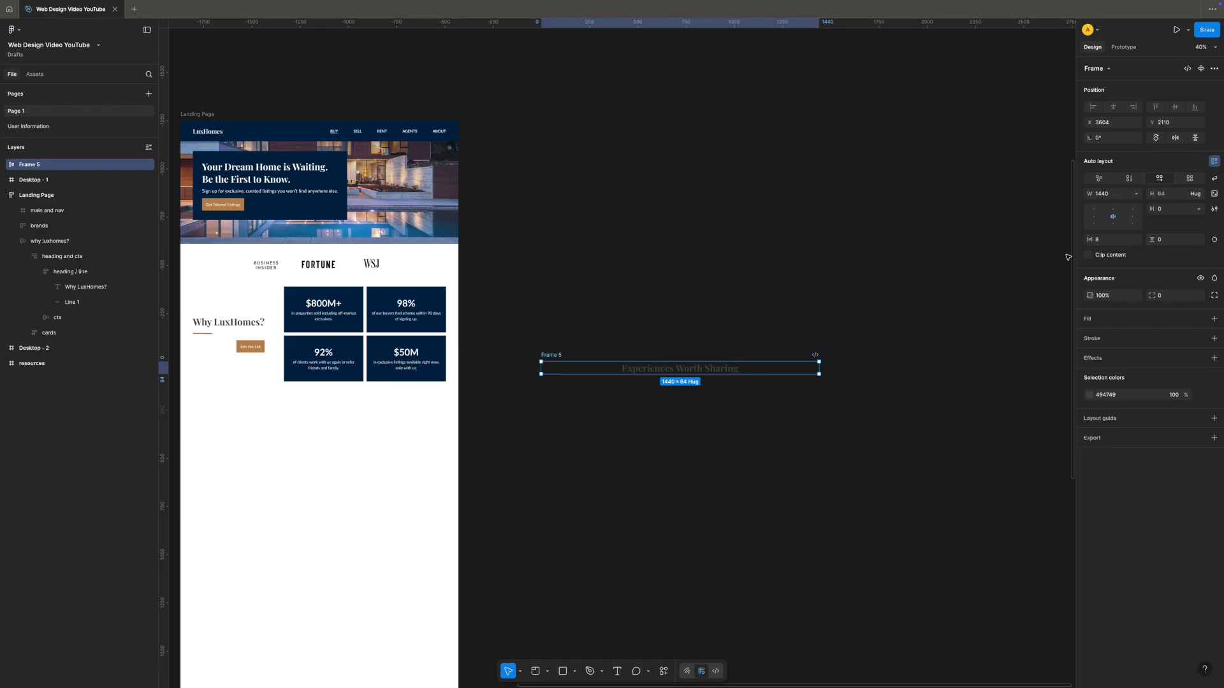
click(1117, 241)
key(Return)
click(804, 337)
drag(559, 356, 561, 334)
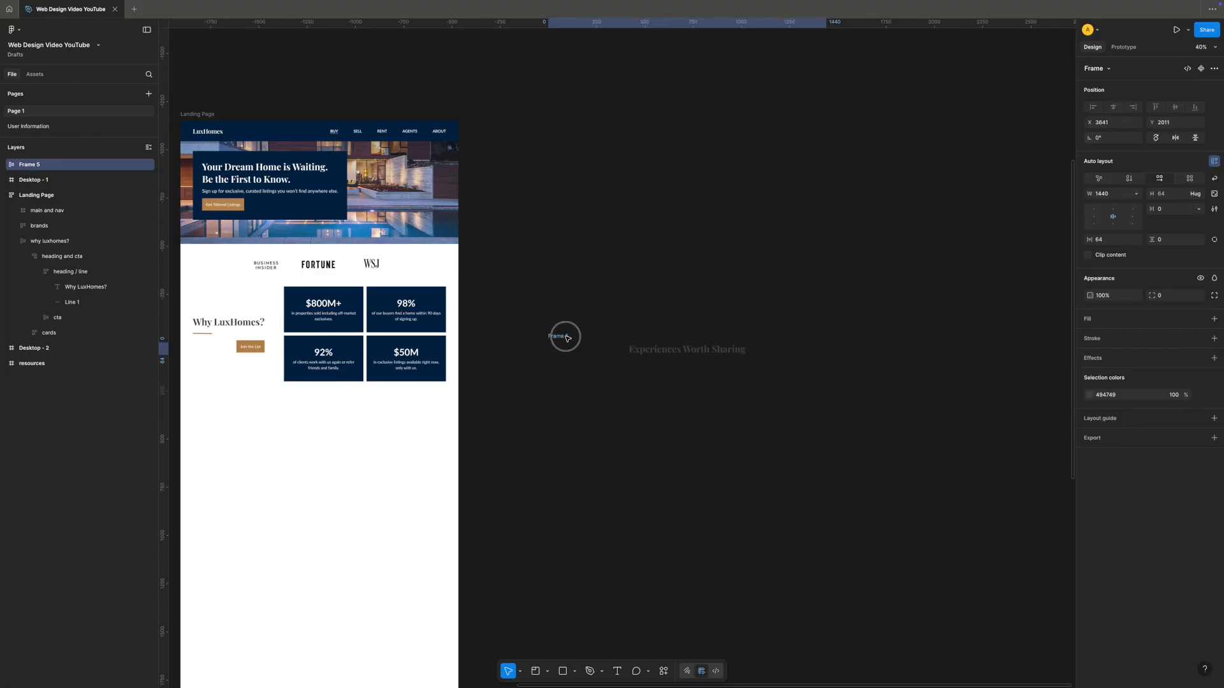
Start a new text layer below the heading frame, set in Lato Regular at size 20
click(584, 414)
scroll(581, 417, down, 3)
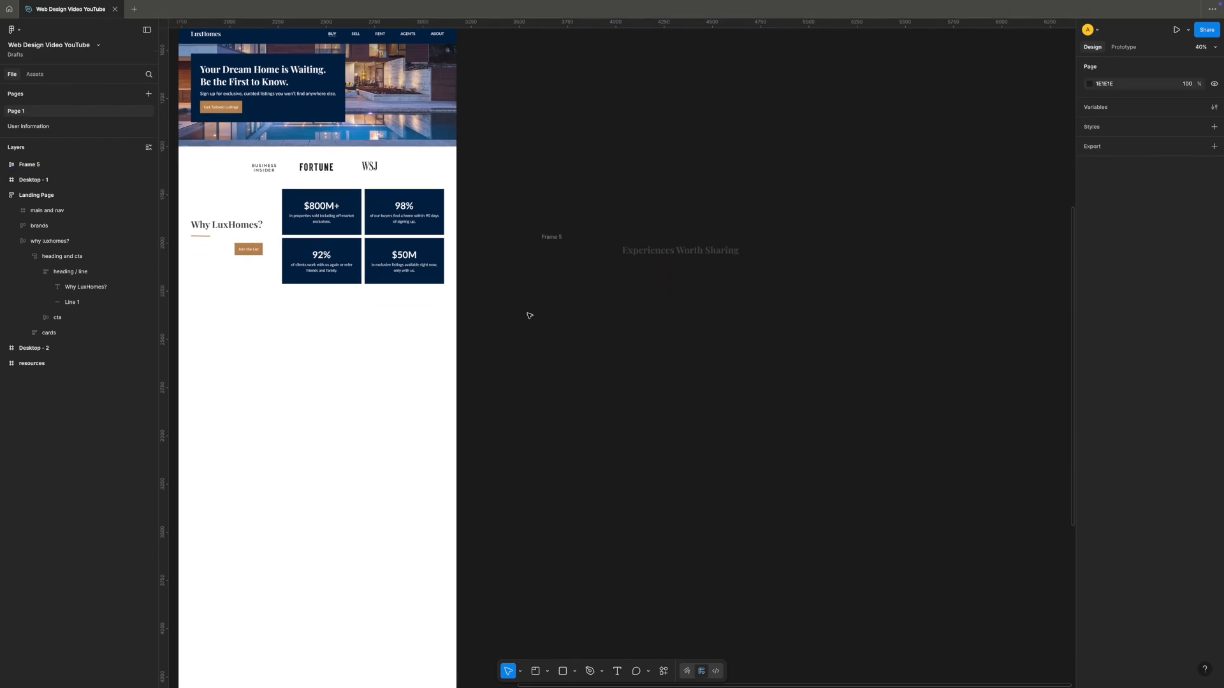
key(t)
click(545, 292)
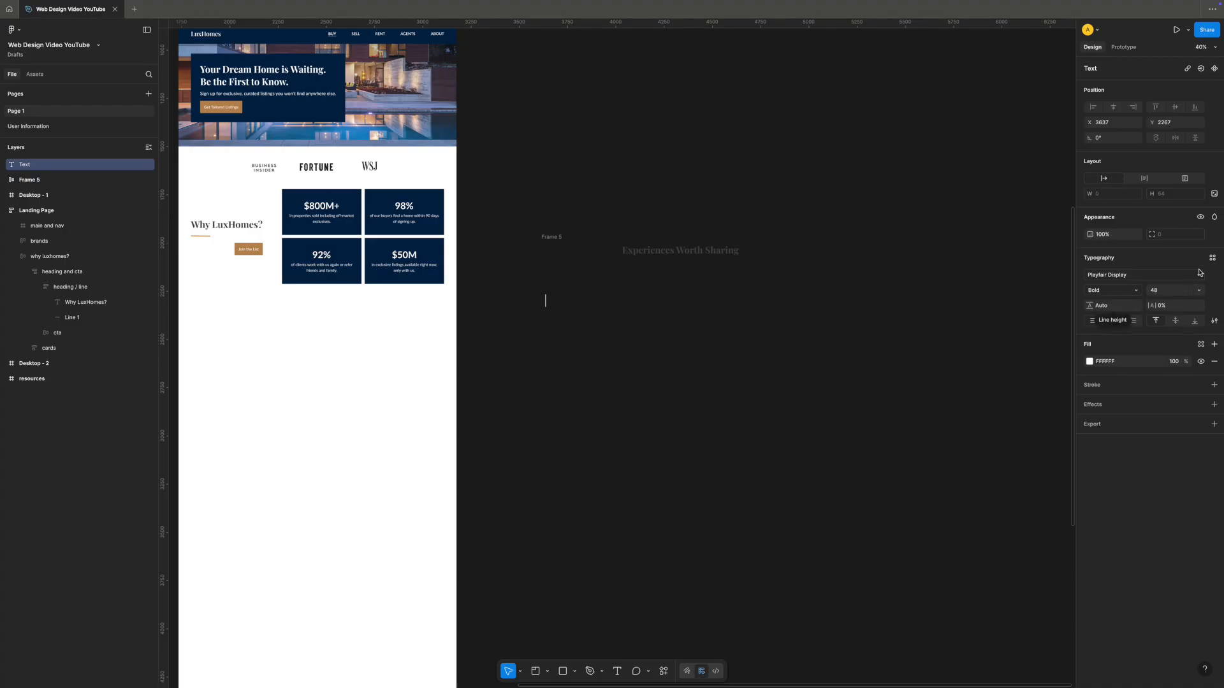
click(1198, 291)
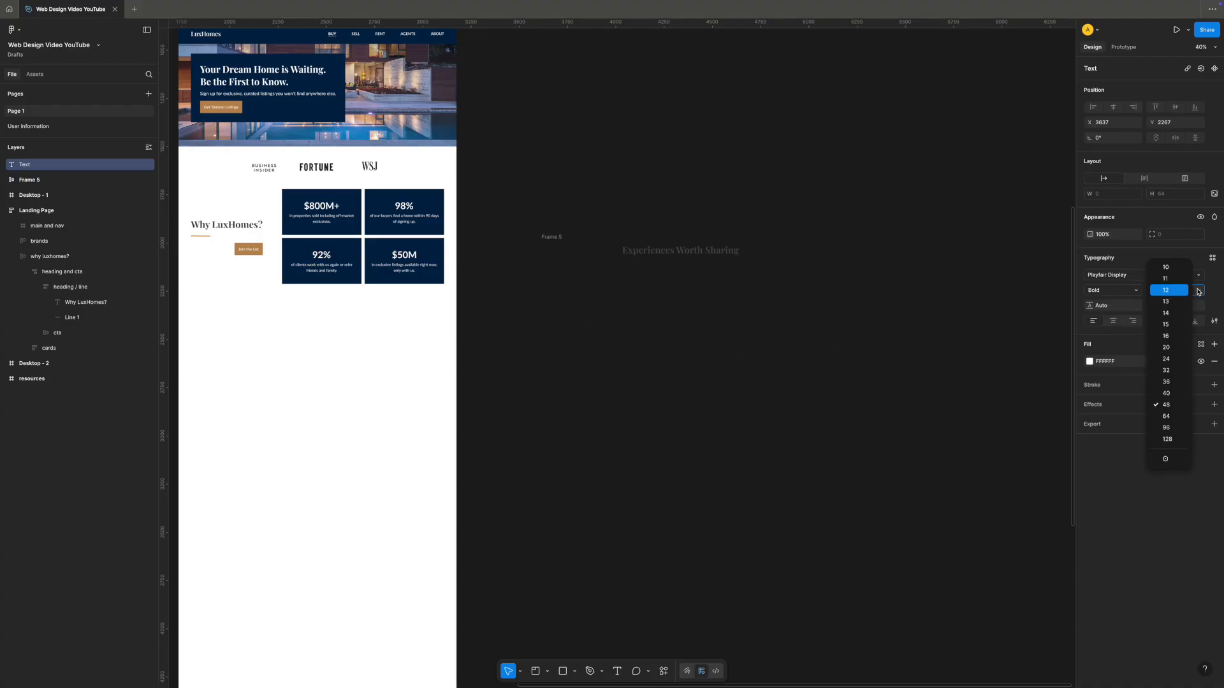
click(1166, 348)
click(1137, 293)
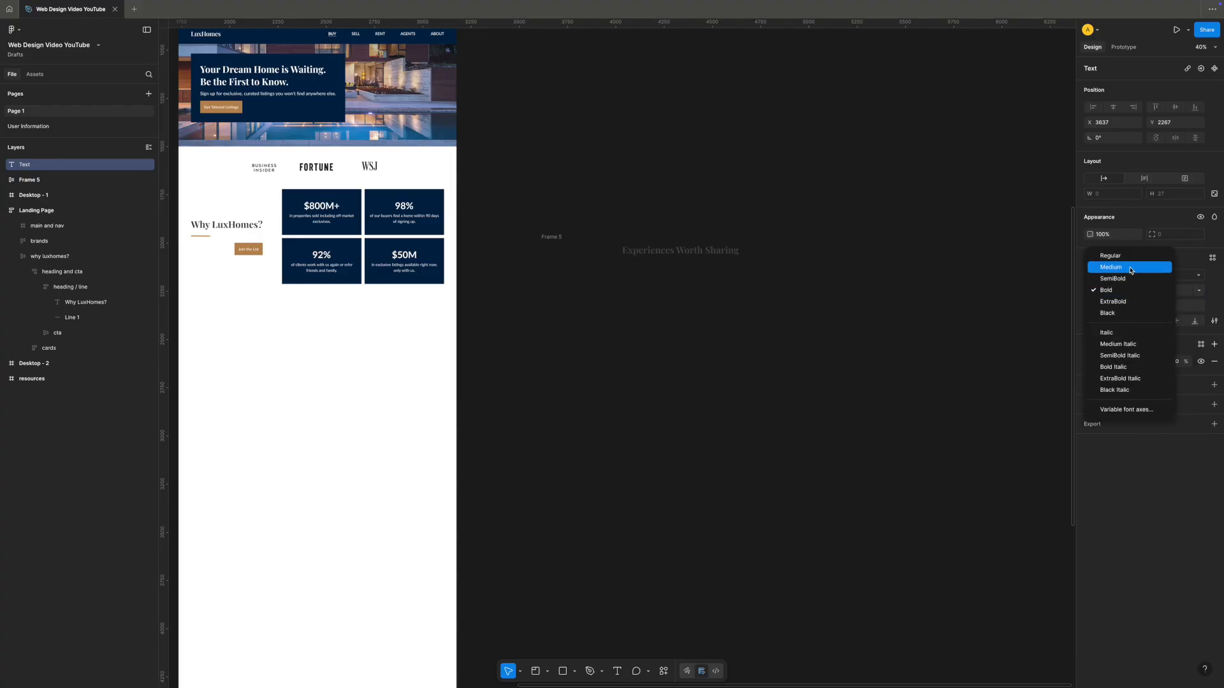
click(1127, 255)
click(1130, 276)
text(lato)
key(Return)
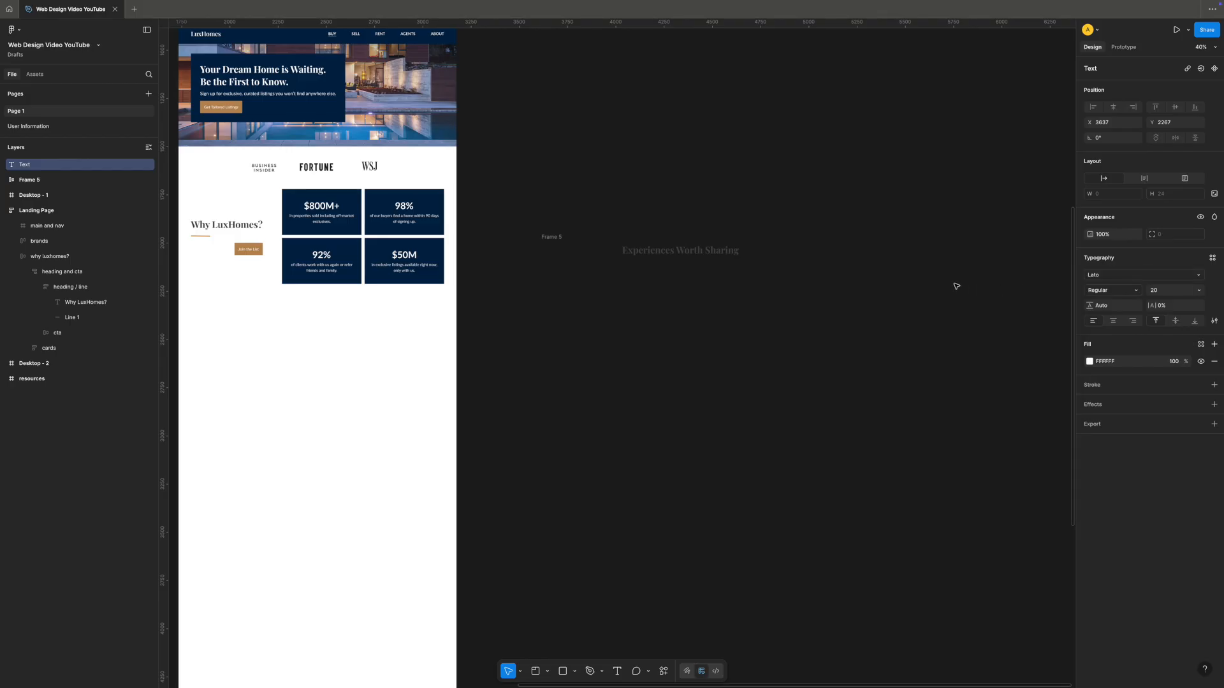
Enter "Lorem" as placeholder text and replace it with the copied testimonial starting "From the very first meeting"
text(L)
scroll(566, 288, up, 5)
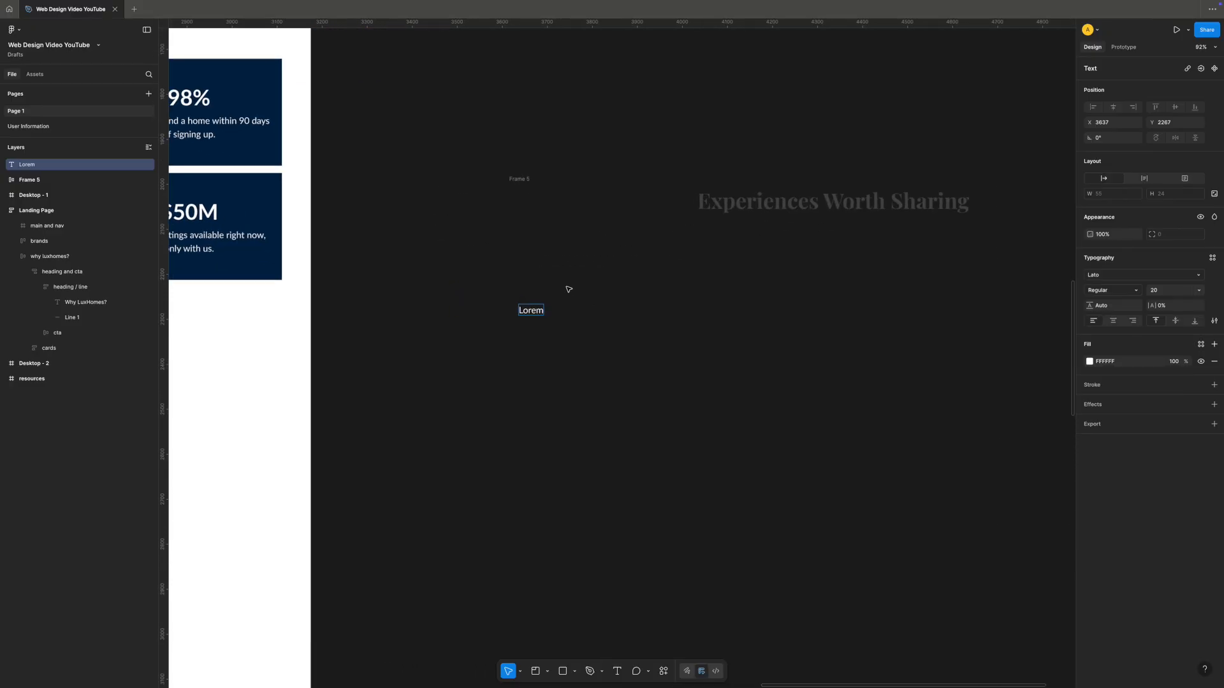
scroll(569, 289, up, 4)
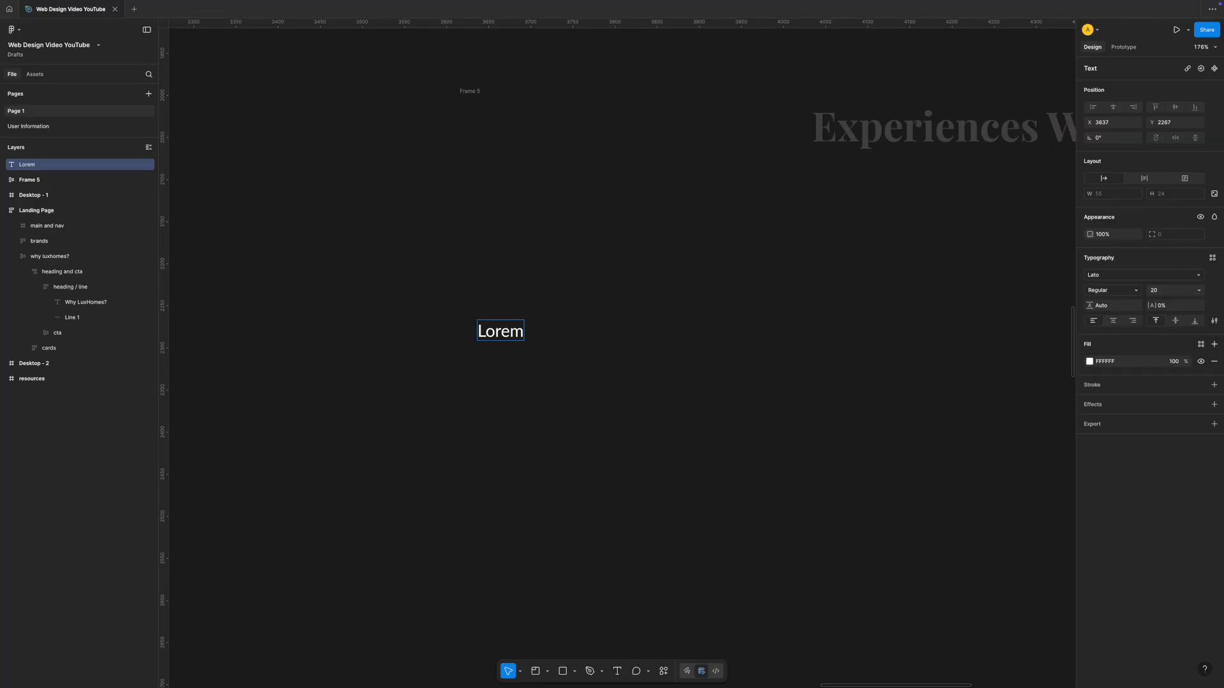
double_click(498, 332)
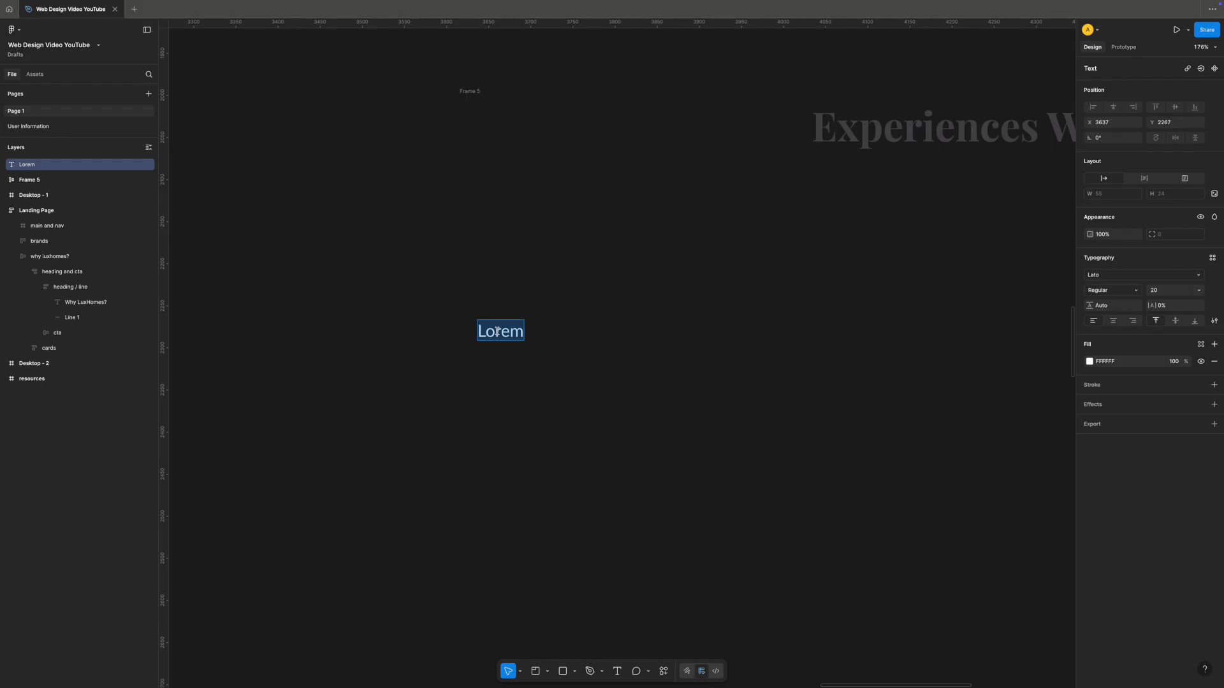
key(ctrl+v)
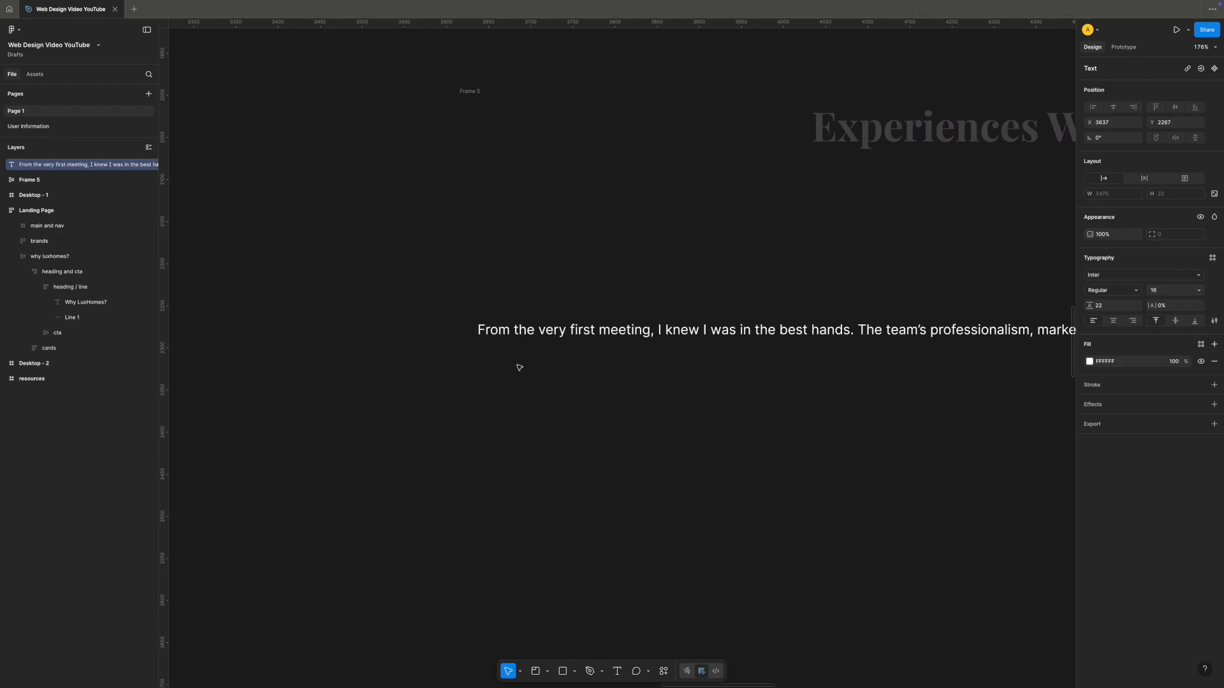
Narrow the testimonial text box so the text wraps onto several lines, with a width of 600
scroll(790, 331, up, 5)
scroll(789, 331, down, 8)
scroll(833, 331, right, 8)
scroll(862, 332, right, 15)
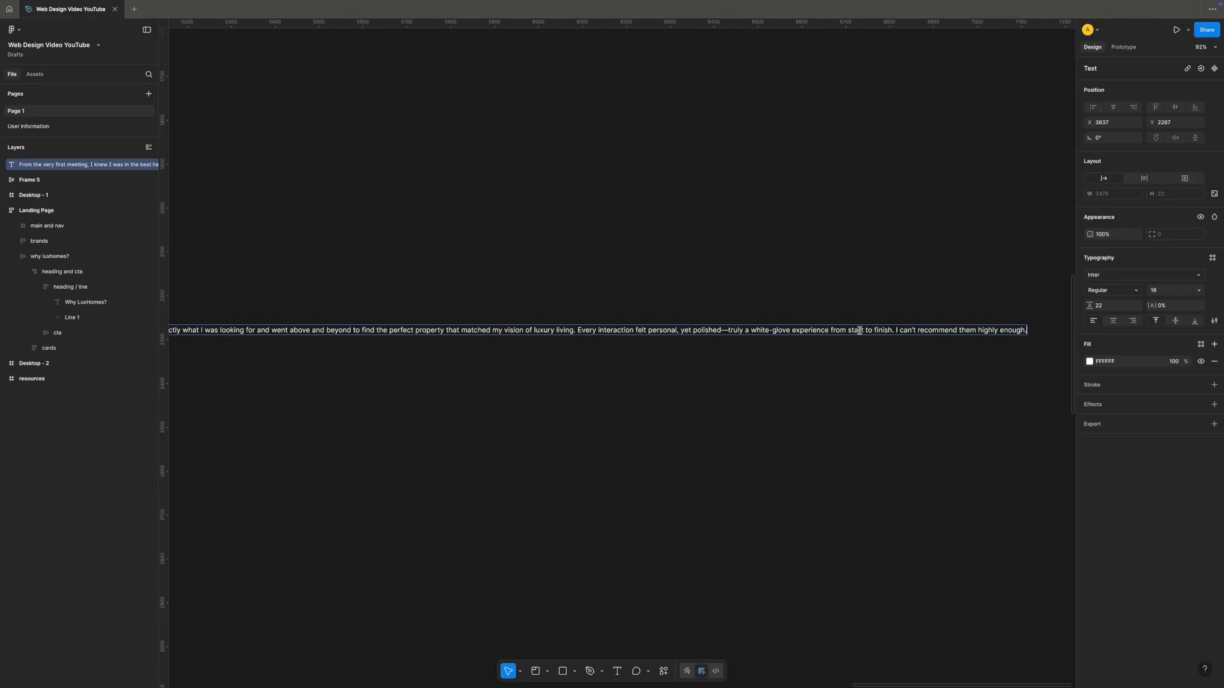
drag(989, 330, 260, 345)
scroll(306, 338, left, 6)
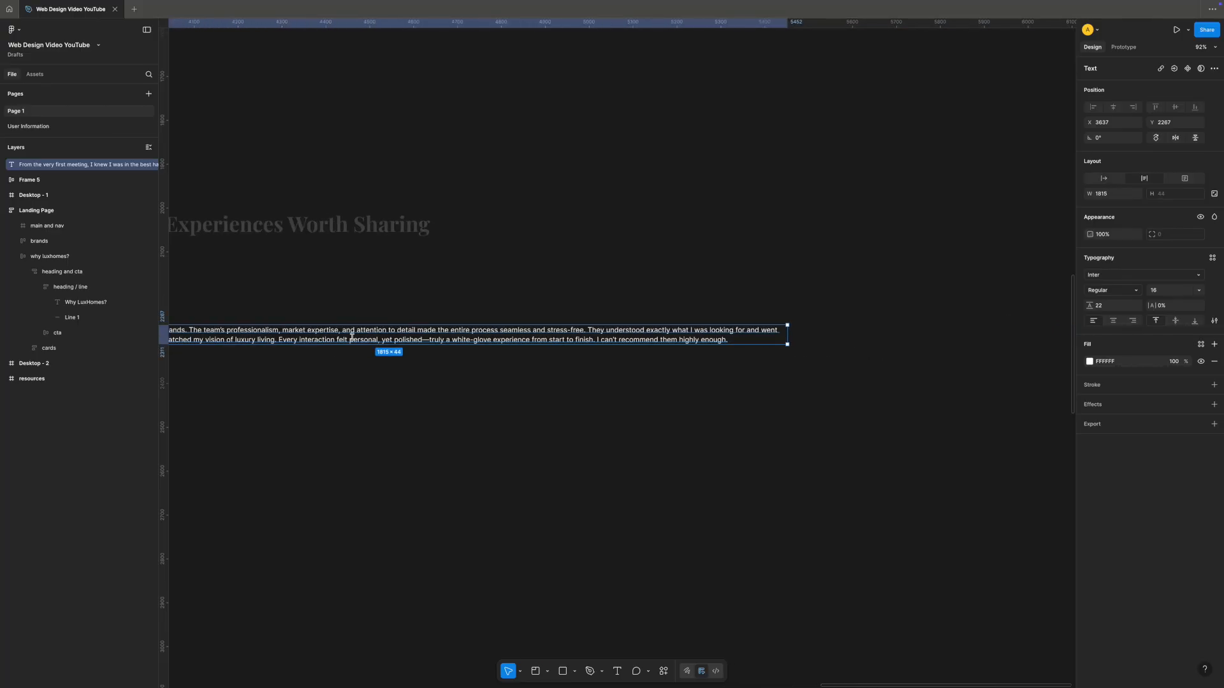
drag(787, 332, 374, 321)
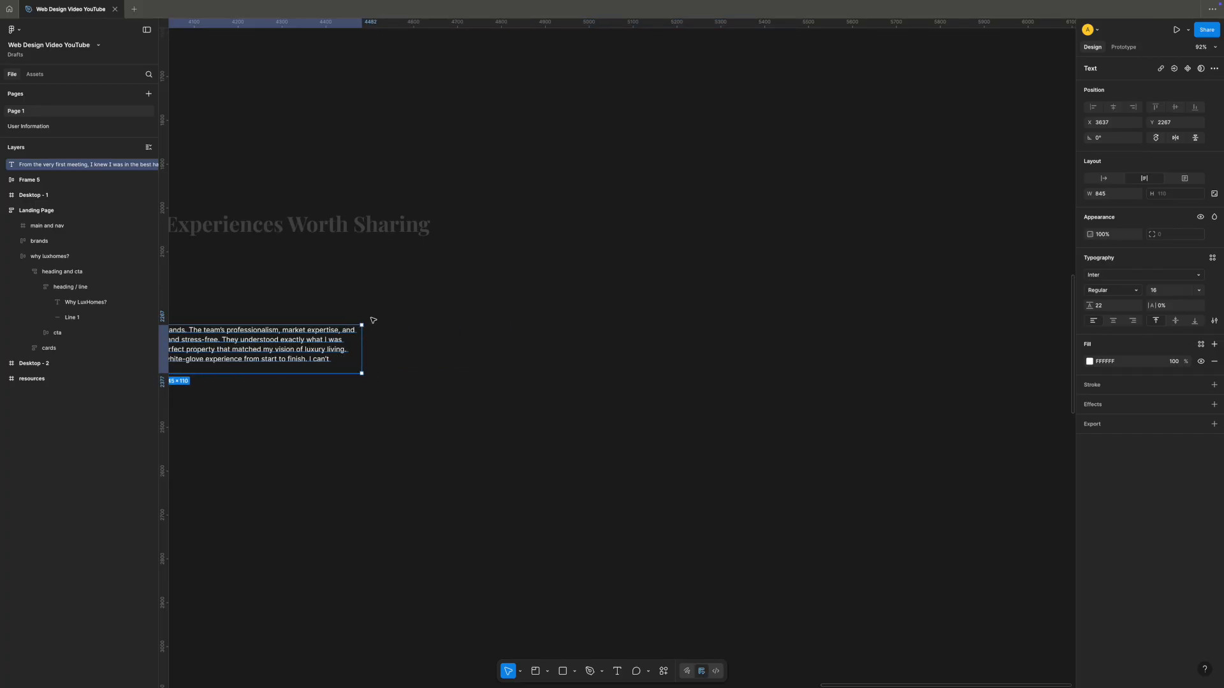
scroll(377, 320, left, 5)
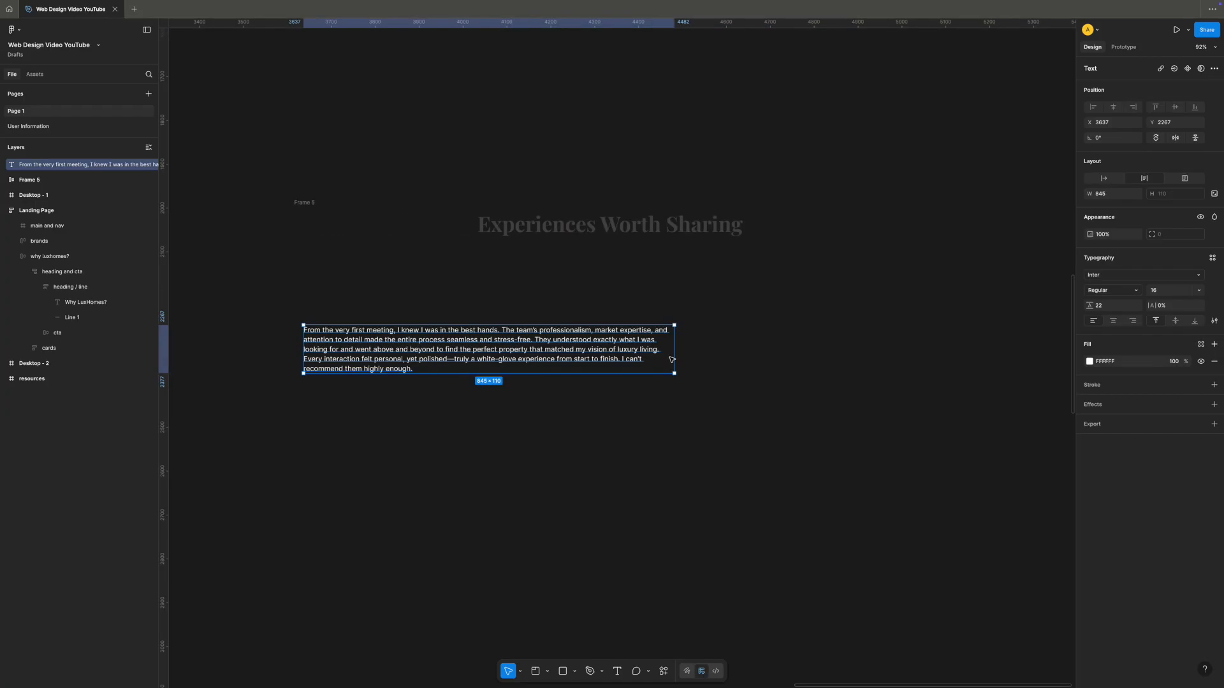
click(1113, 198)
text(600)
key(Return)
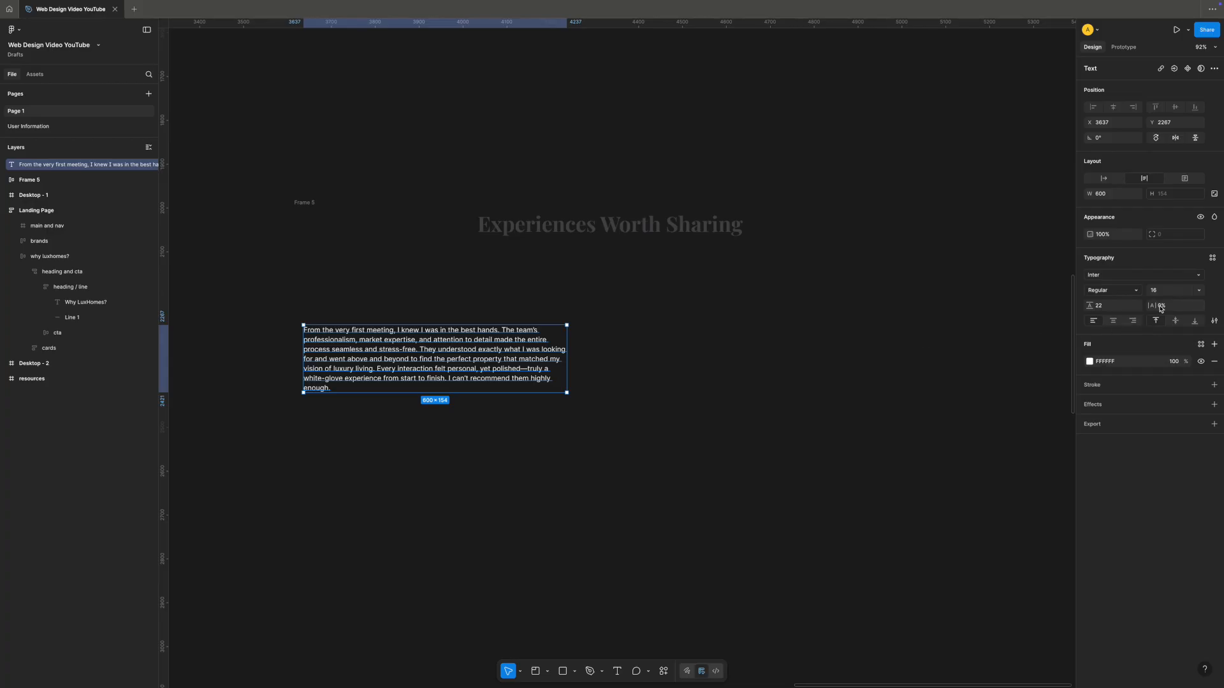
Change the testimonial paragraph's font to Lato
click(1157, 277)
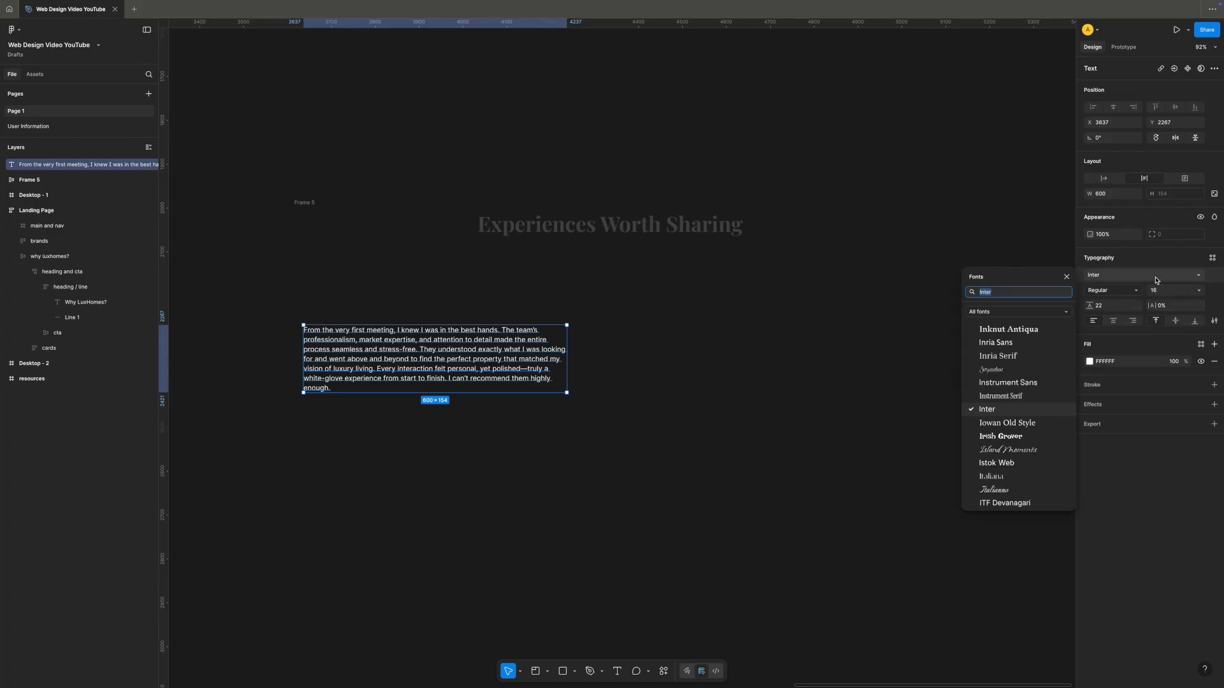
text(lato)
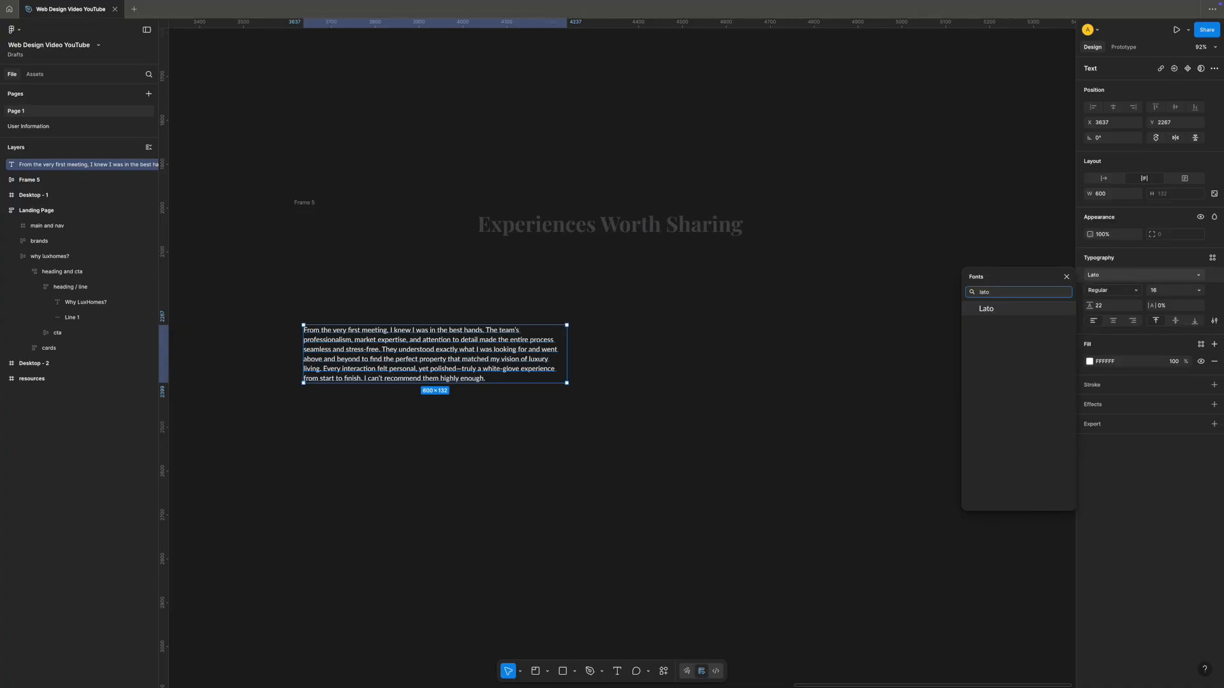
key(Escape)
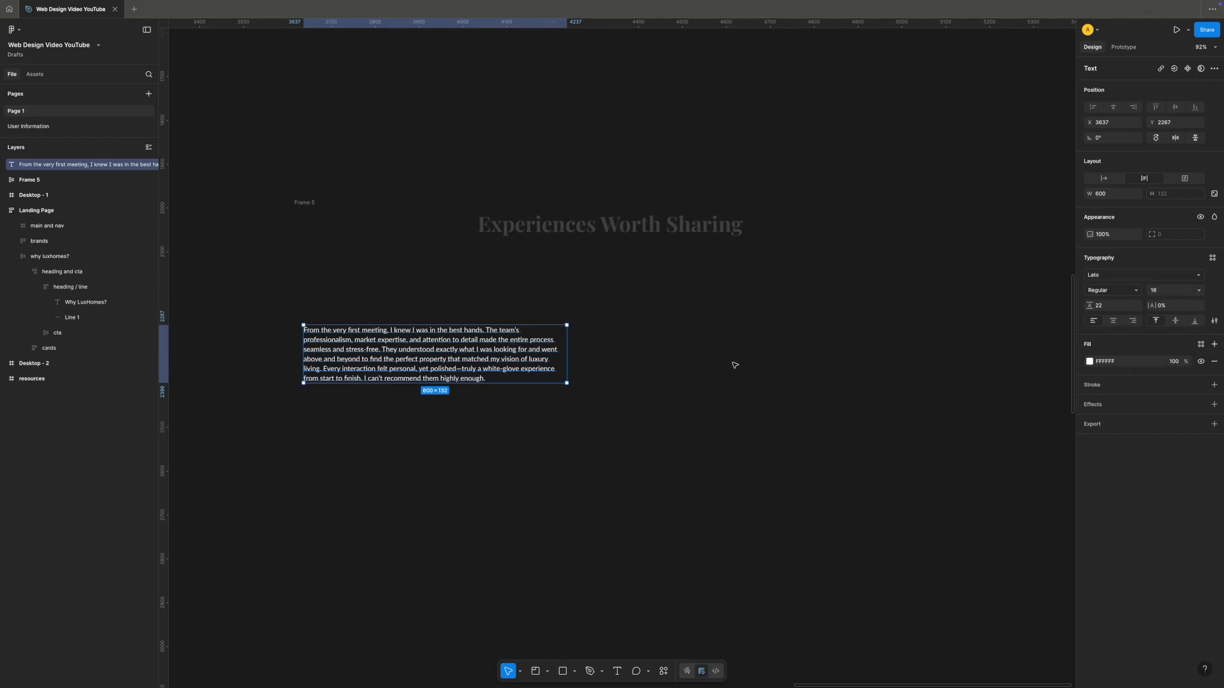
click(734, 364)
Move the testimonial into line with the heading frame's left edge and stack a duplicate of it directly above
drag(478, 353, 413, 330)
key(ctrl+d)
double_click(413, 330)
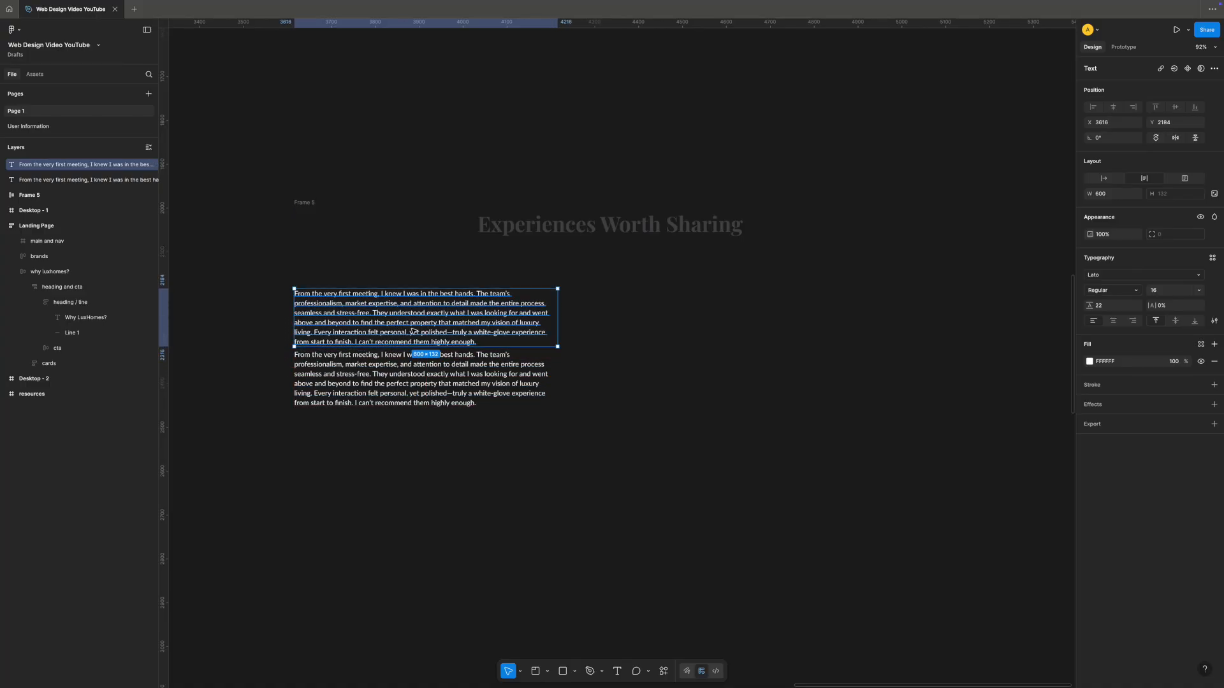
Replace the upper testimonial copy with a single quotation mark and make its text box size to auto width
key(ctrl+a)
text(")
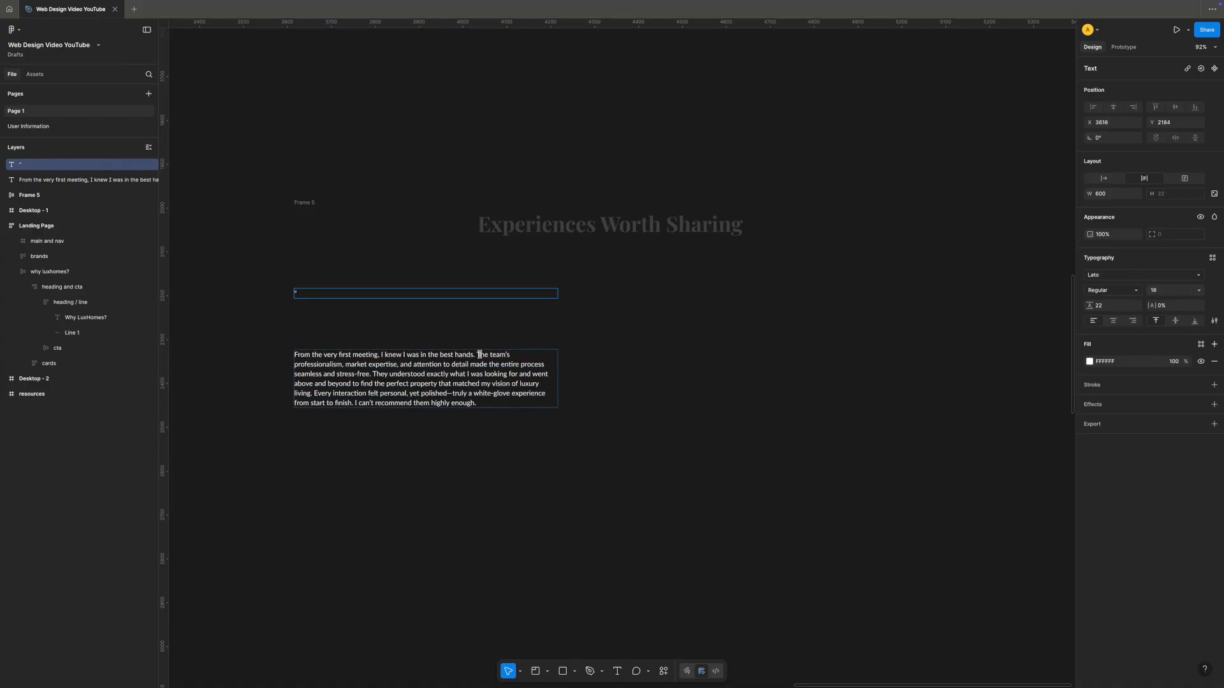
key(Escape)
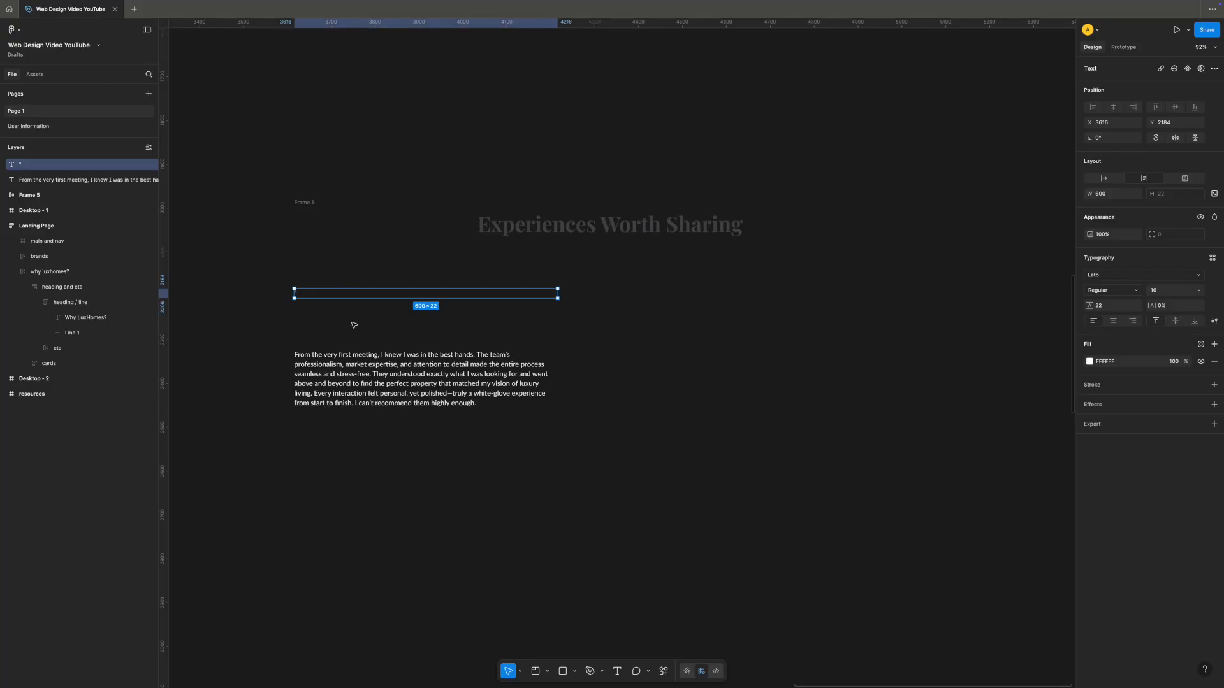
click(1104, 179)
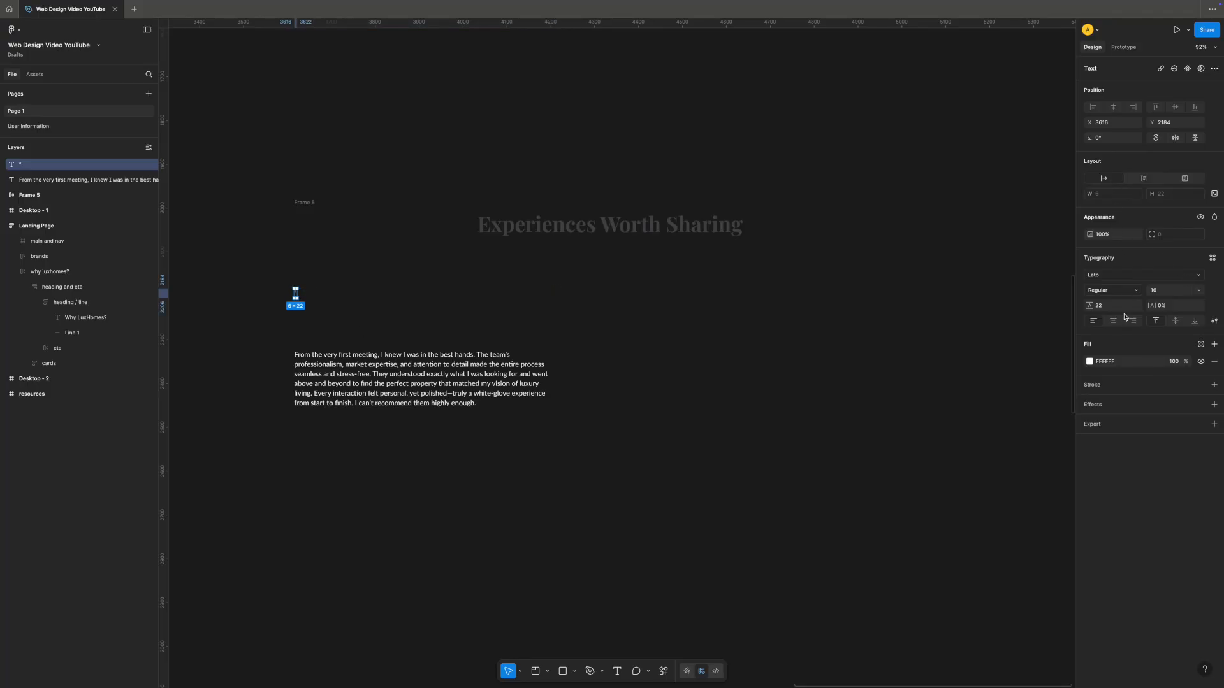
Set the quotation mark to font size 48 and Bold weight
click(1166, 295)
text(48)
key(Return)
click(1134, 295)
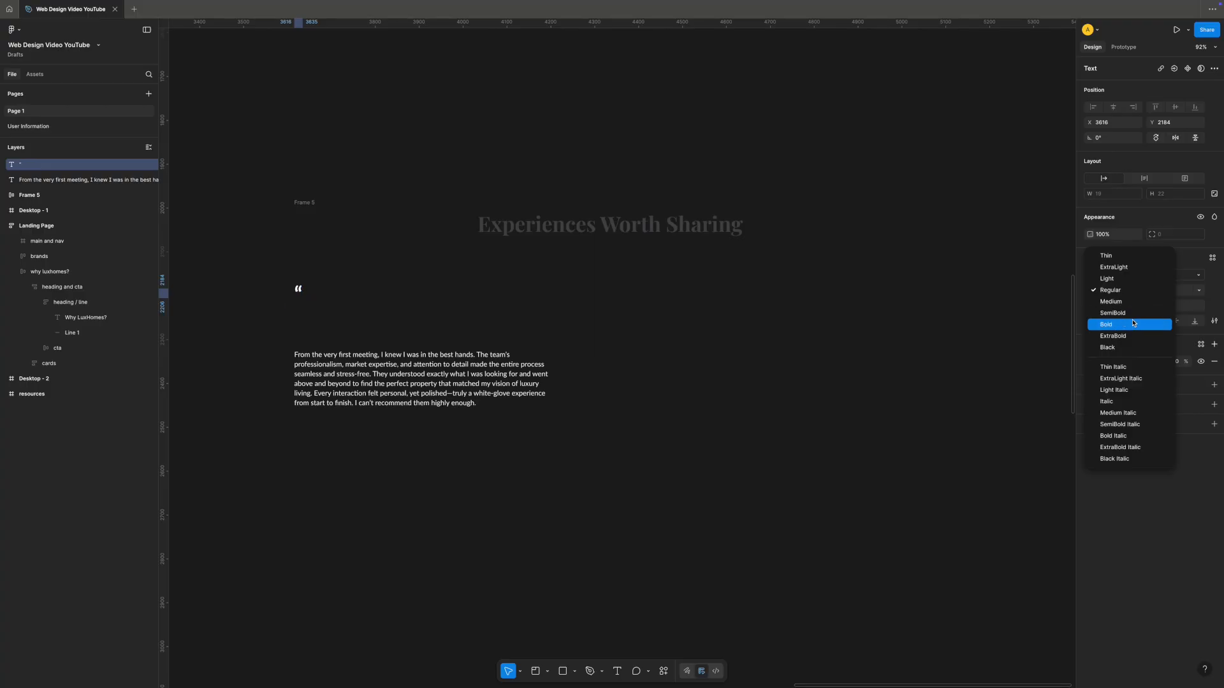
click(1134, 323)
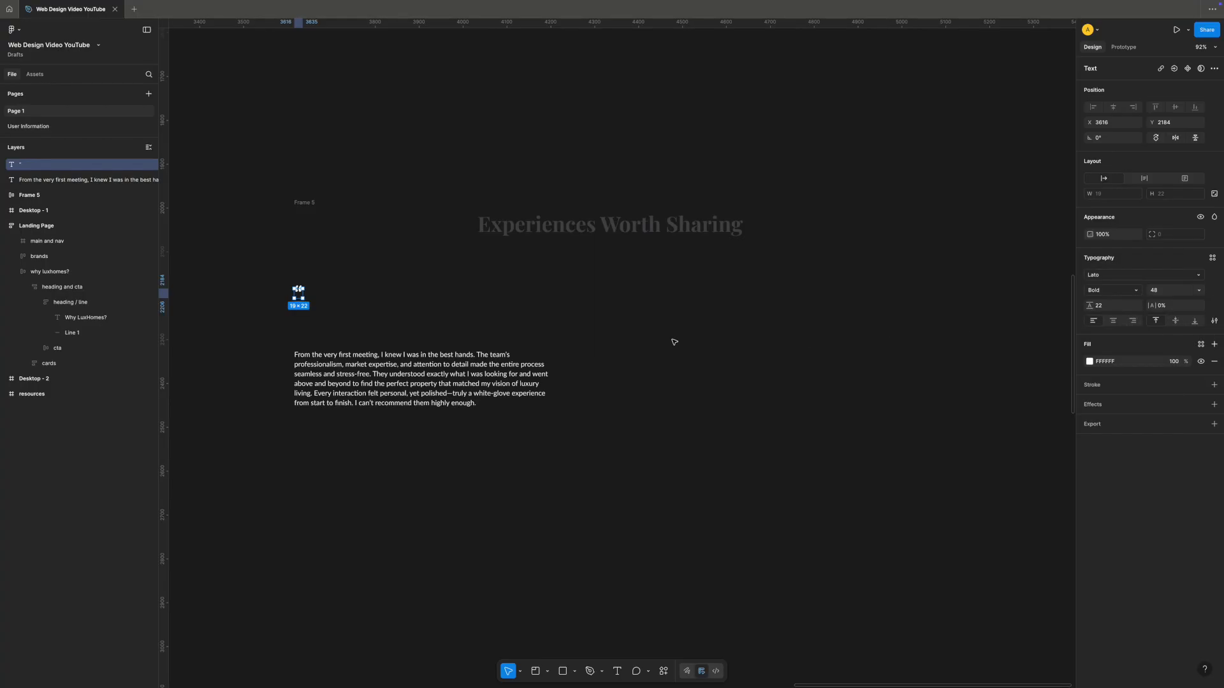
Move the quotation mark down so it sits just above the testimonial paragraph, keeping the left edges aligned
click(312, 306)
click(298, 294)
drag(297, 295, 298, 320)
scroll(313, 332, up, 5)
scroll(313, 332, up, 2)
click(311, 331)
drag(275, 304, 275, 321)
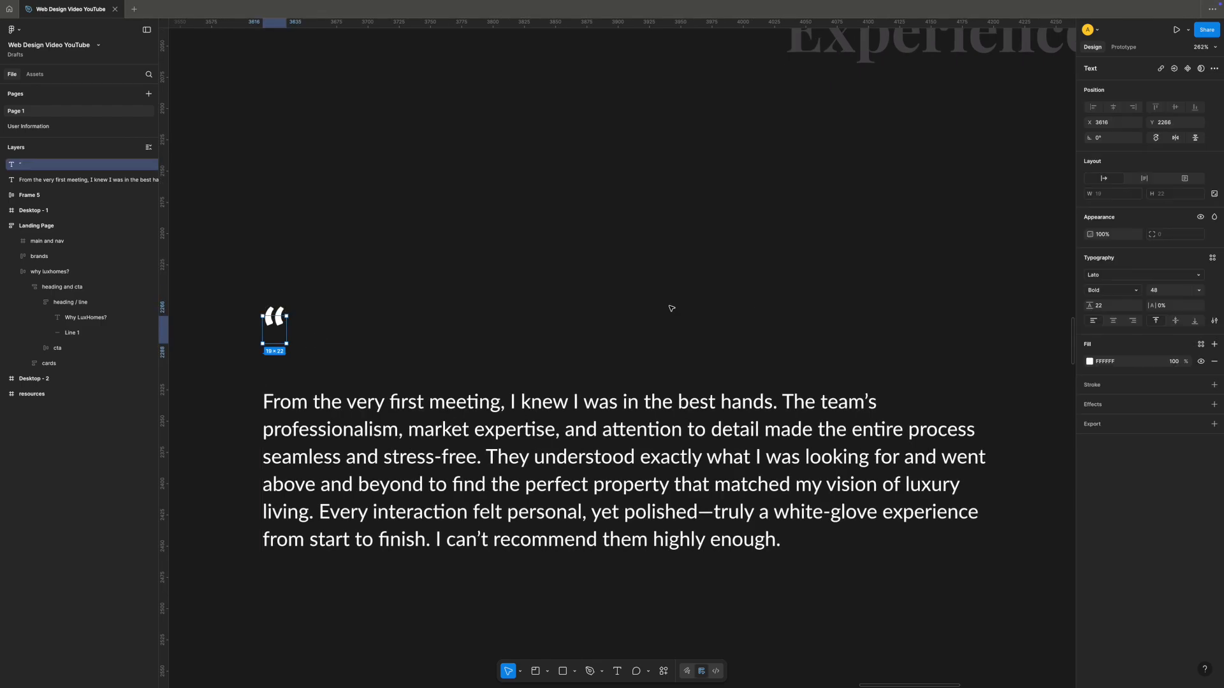
Set the quotation mark's line height to Auto and keep it just above the paragraph
click(1125, 310)
text(auto)
key(Return)
click(654, 291)
click(274, 344)
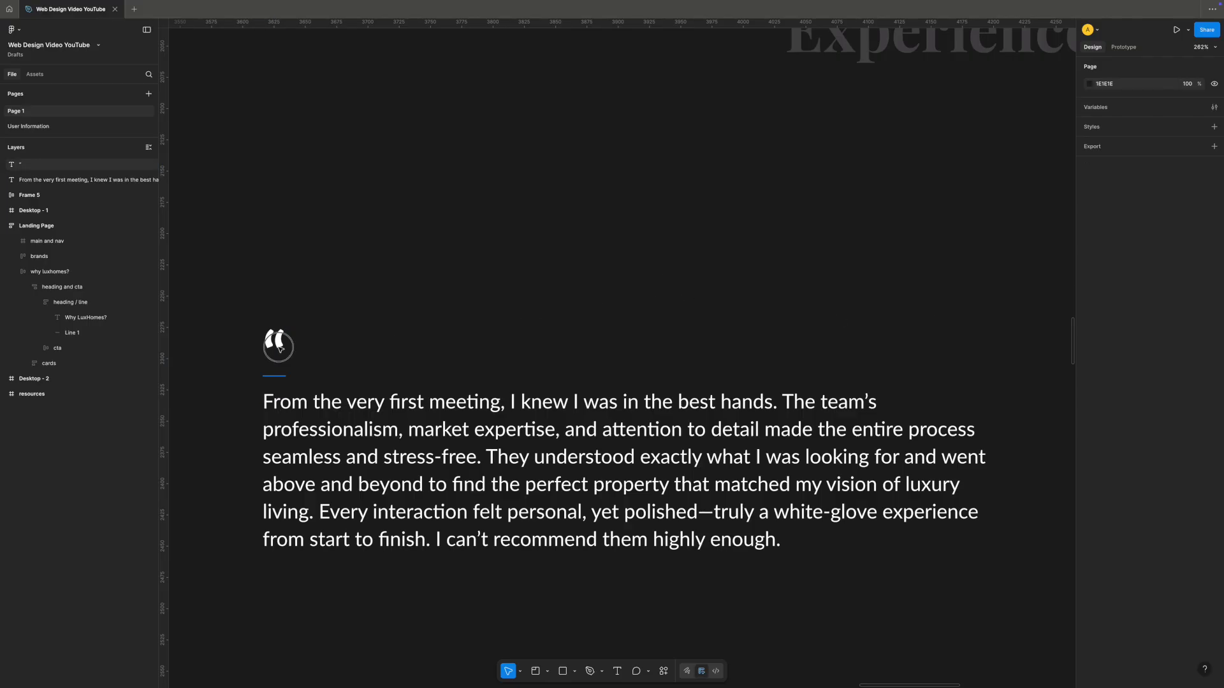
drag(274, 389, 276, 354)
click(348, 360)
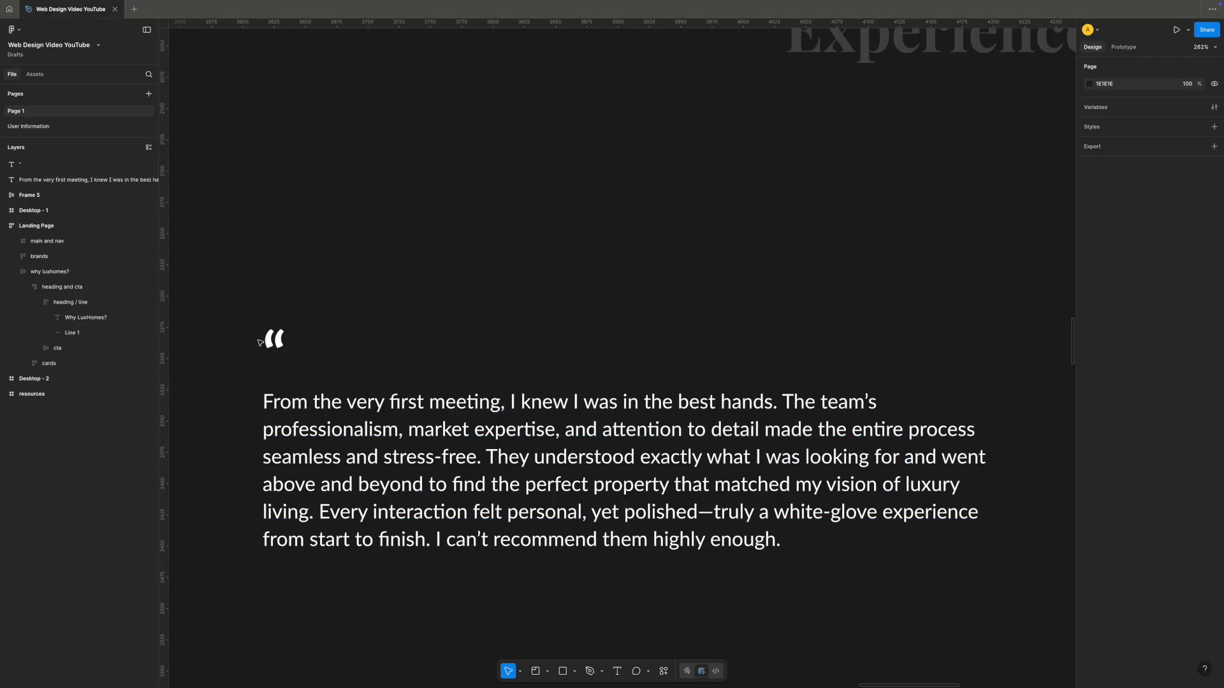
Wrap the quotation mark and the testimonial paragraph together in a vertical auto layout frame
click(274, 342)
shift+click(327, 421)
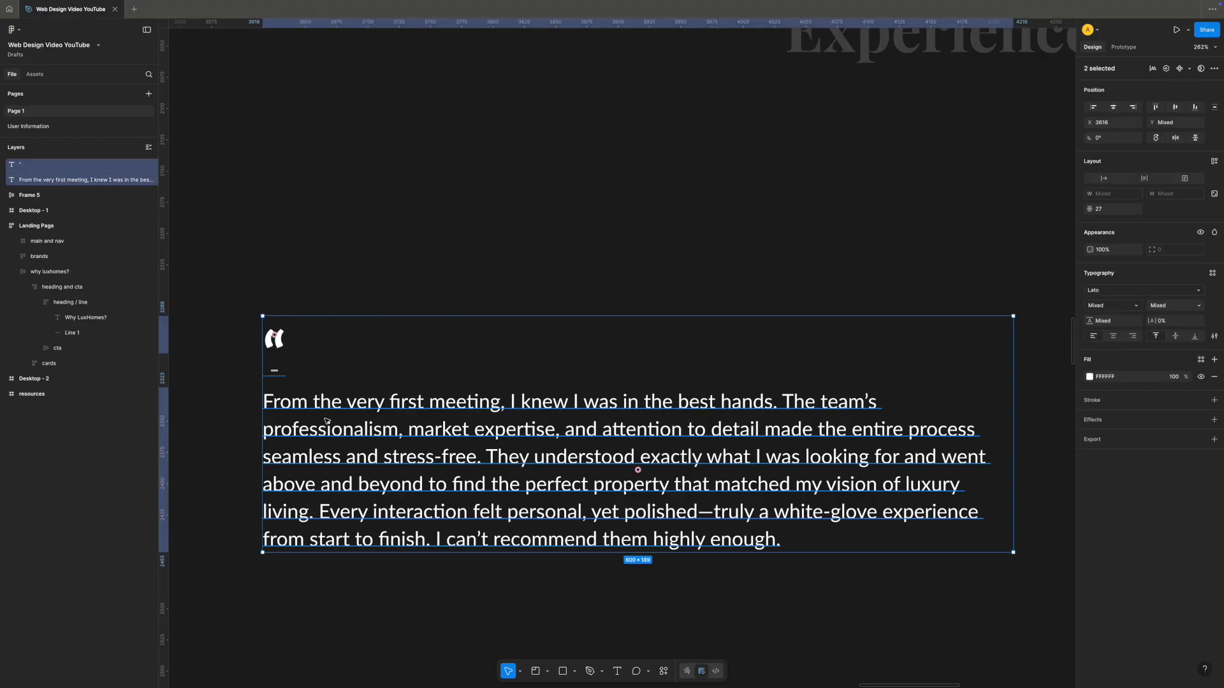
key(shift+a)
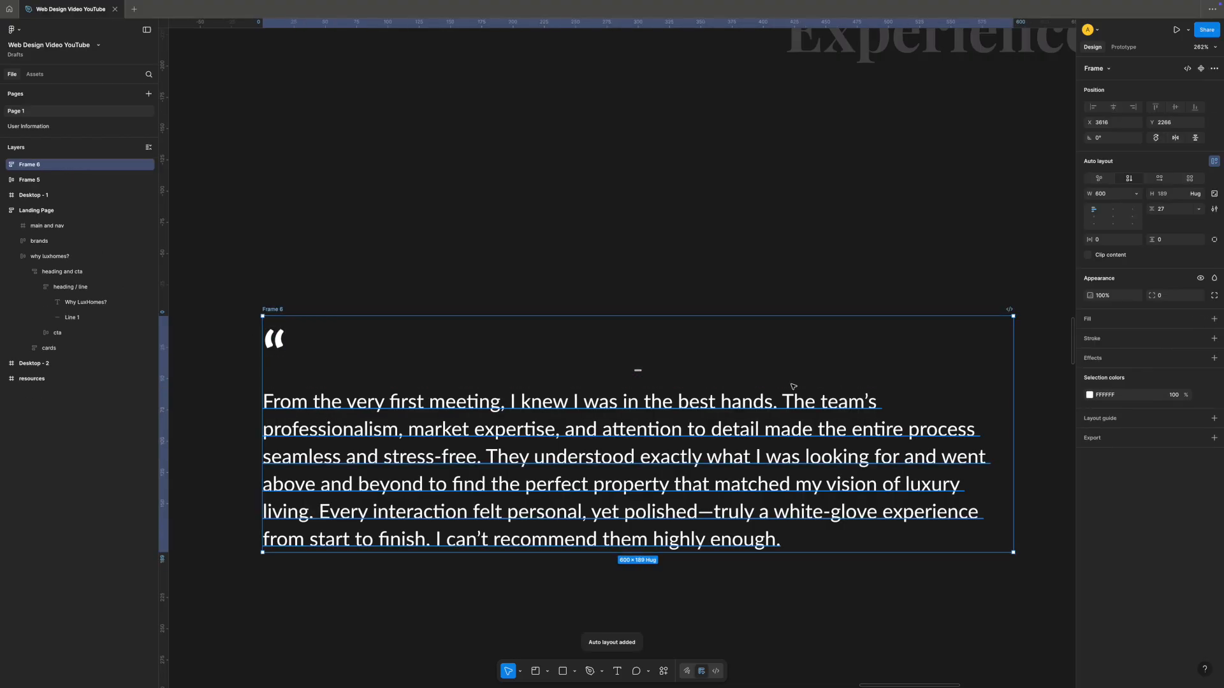
Try gaps of 0 and 16 between the quotation mark and the testimonial paragraph
click(1173, 209)
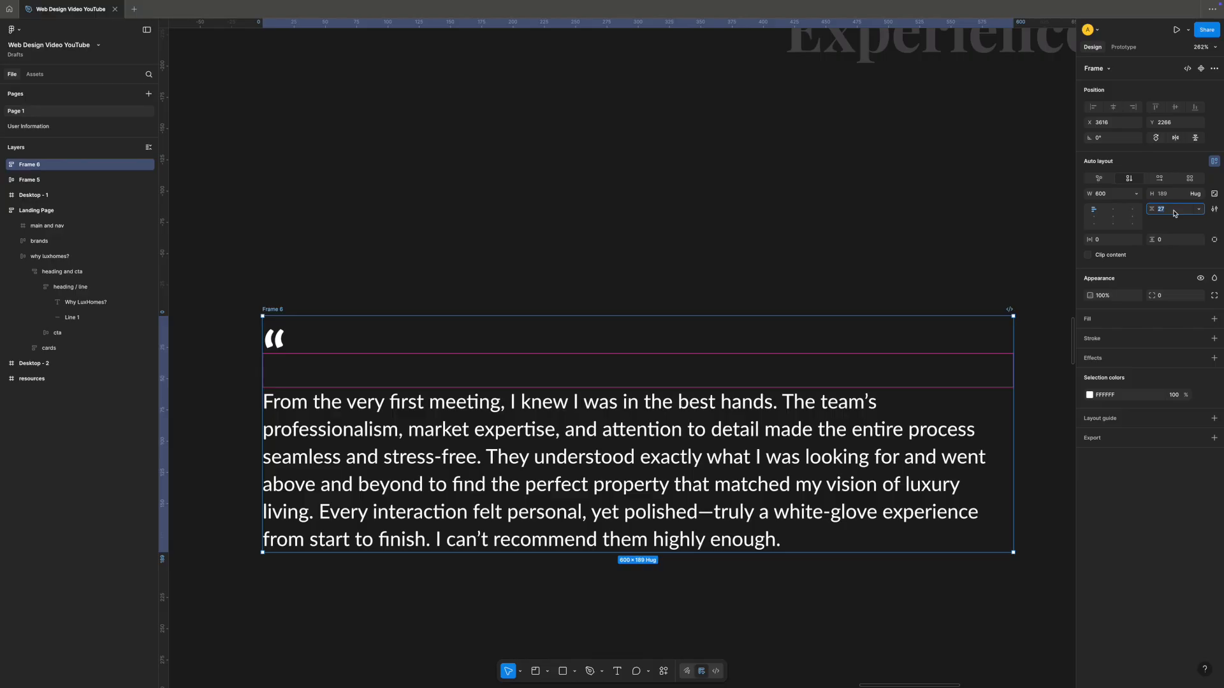
text(0)
key(Return)
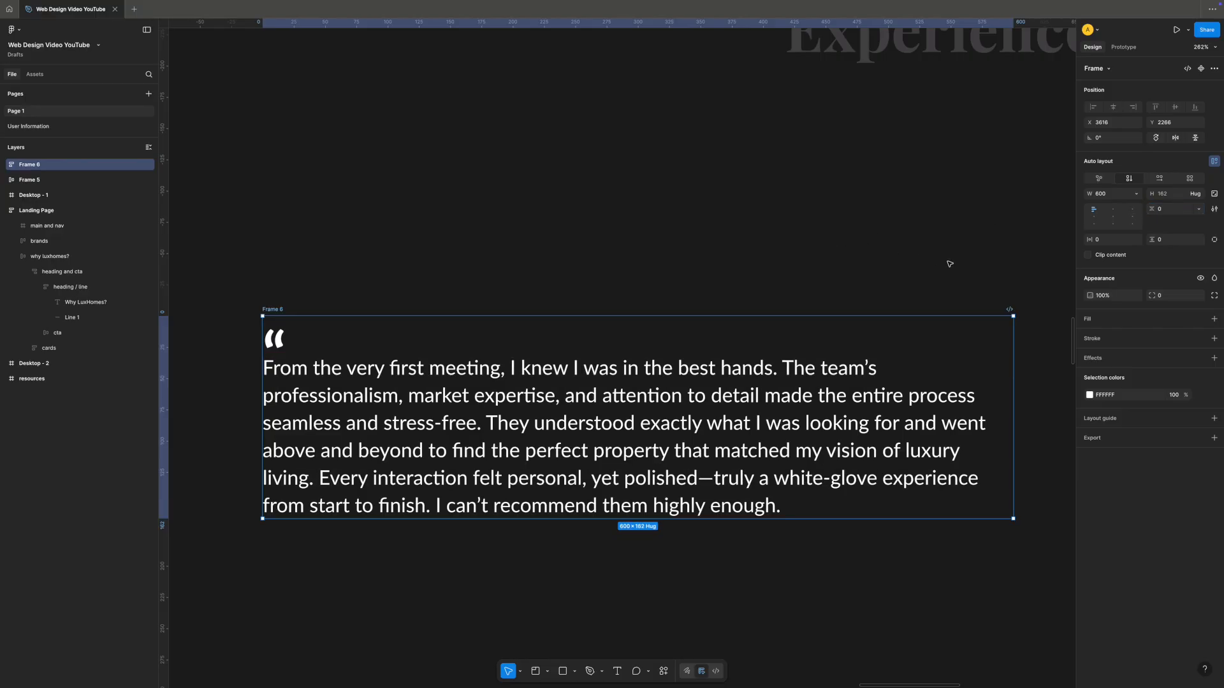
click(1170, 213)
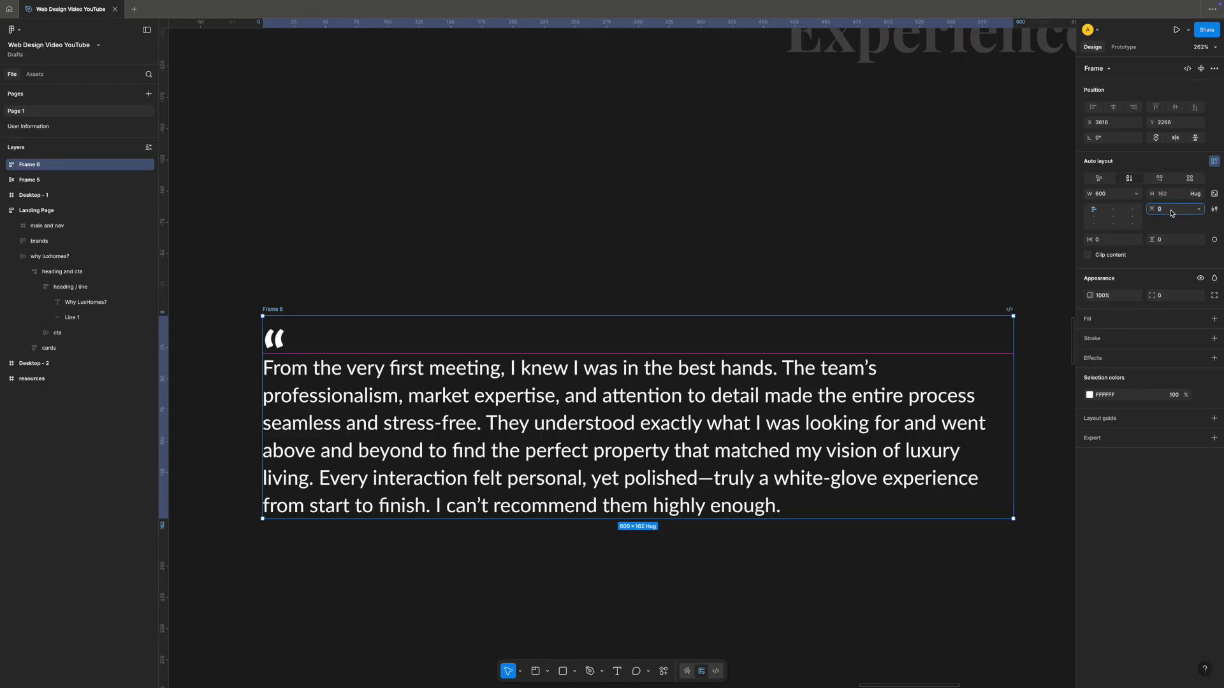
text(16)
key(Return)
Set the vertical gap between the quotation mark and the paragraph to 8
click(1171, 213)
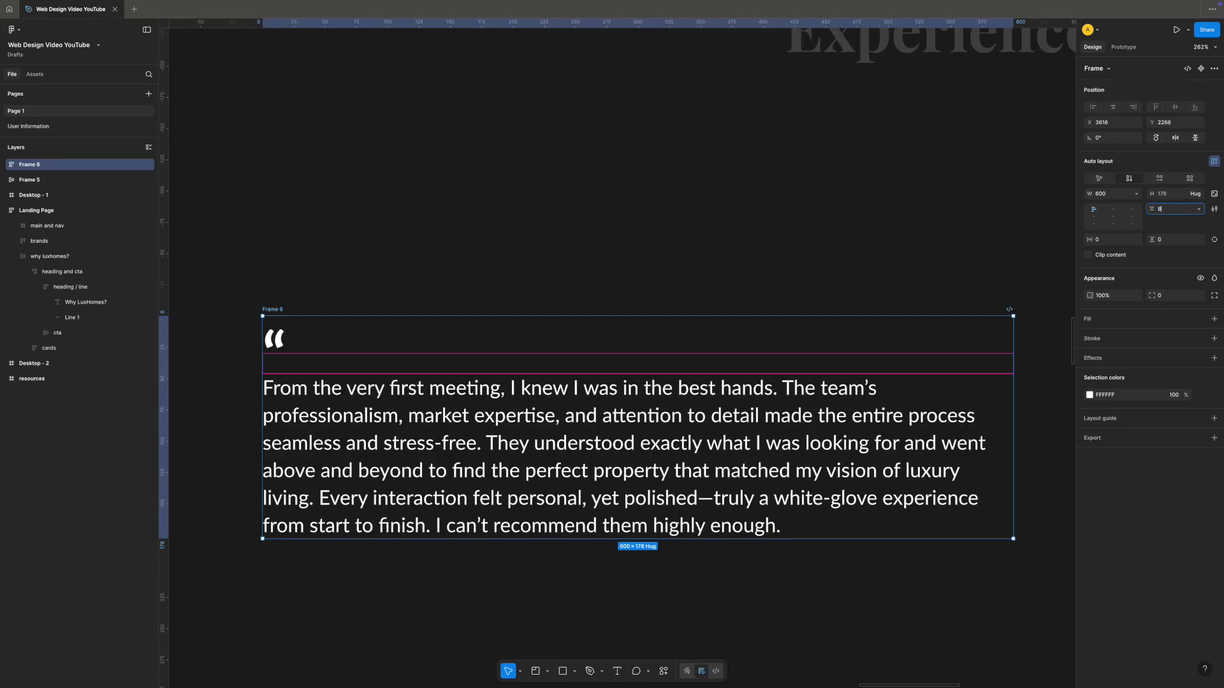
text(8)
key(Return)
click(570, 164)
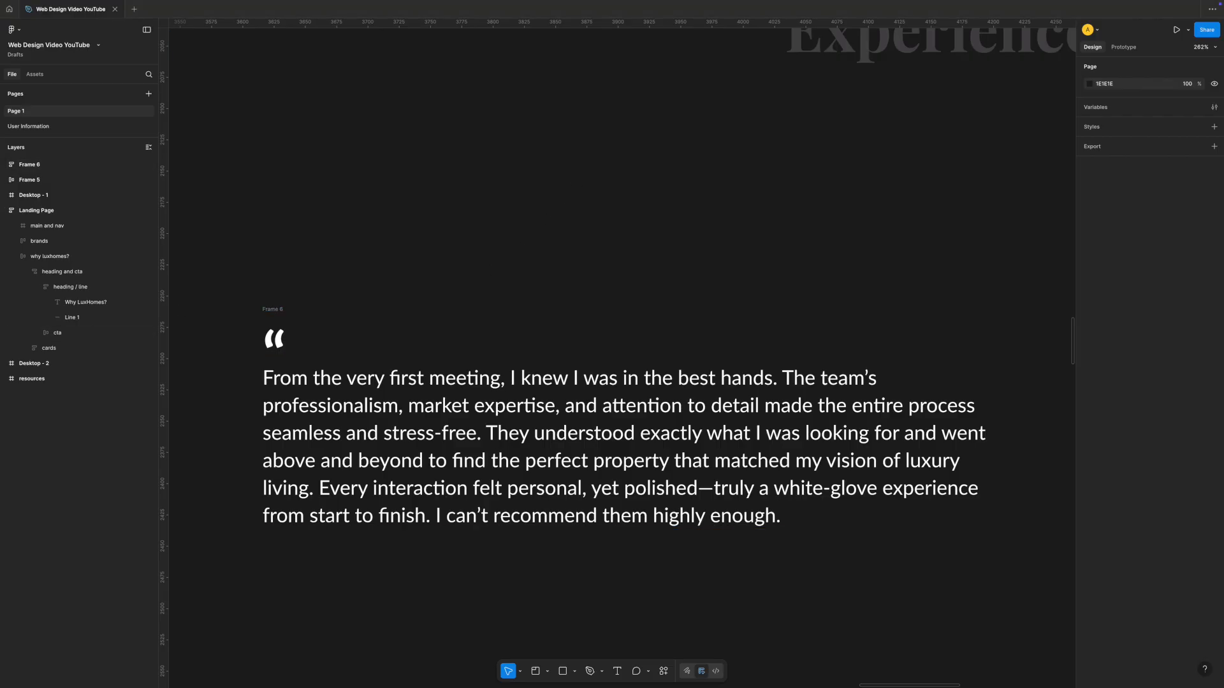
Rename the frame holding the quotation mark and testimonial as "text"
click(276, 338)
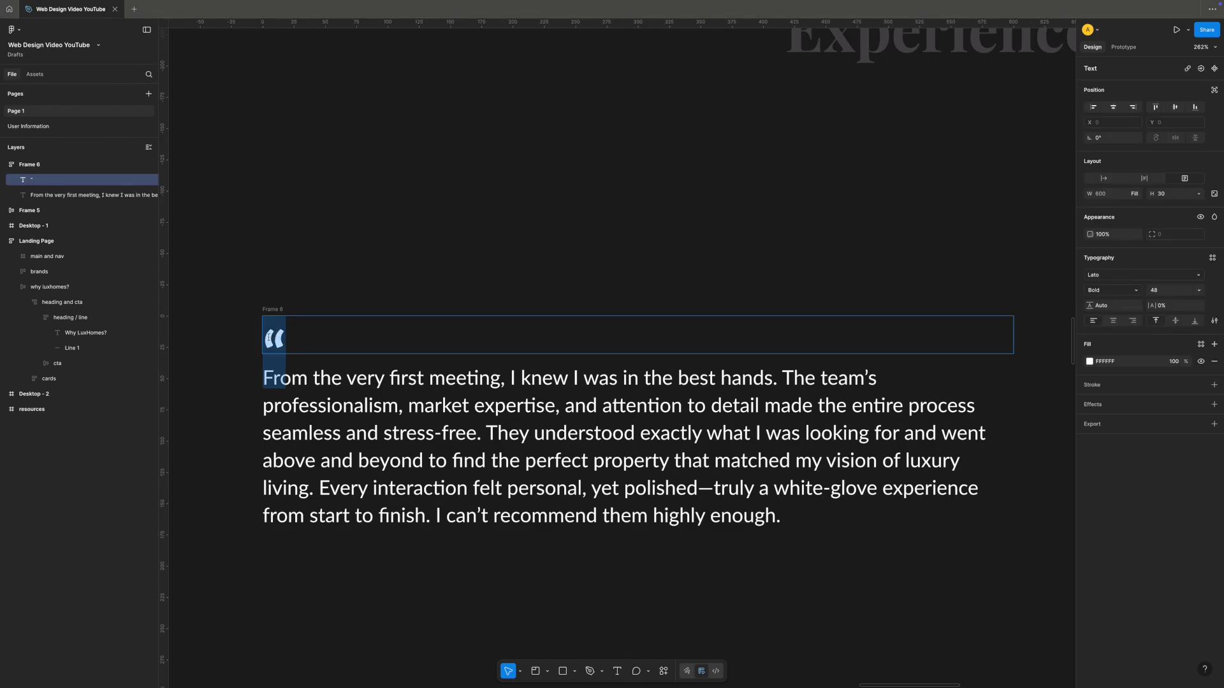
click(312, 301)
click(275, 310)
double_click(274, 311)
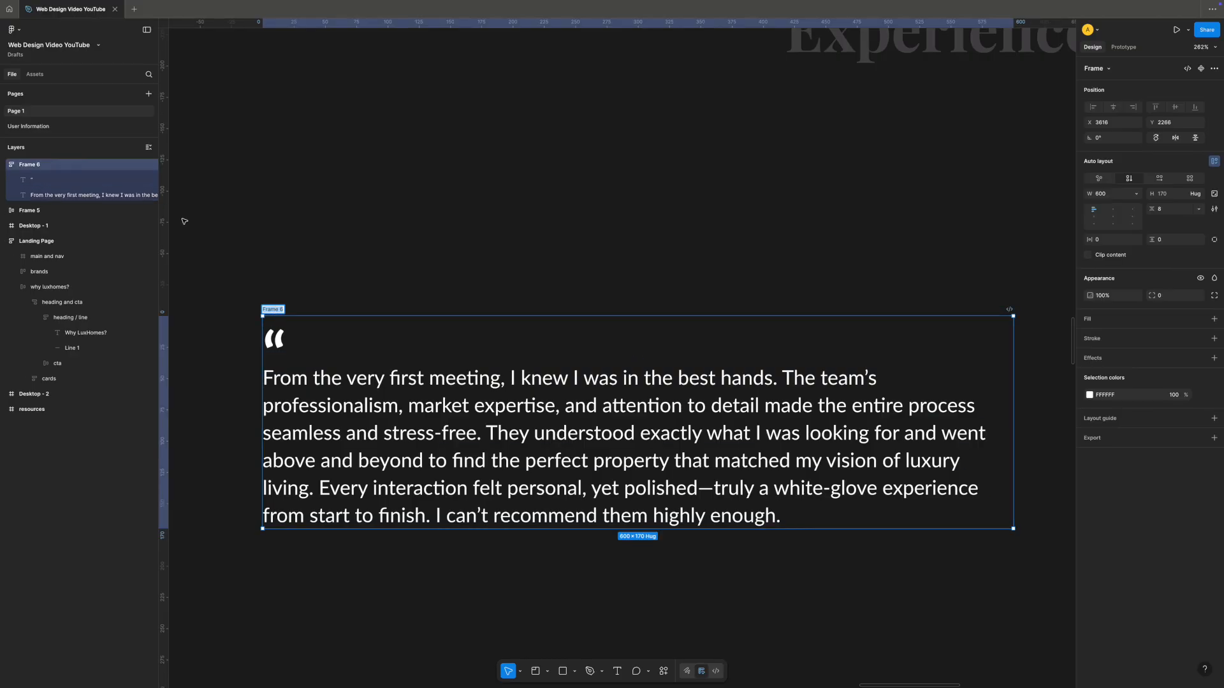
text(text)
key(Return)
click(364, 232)
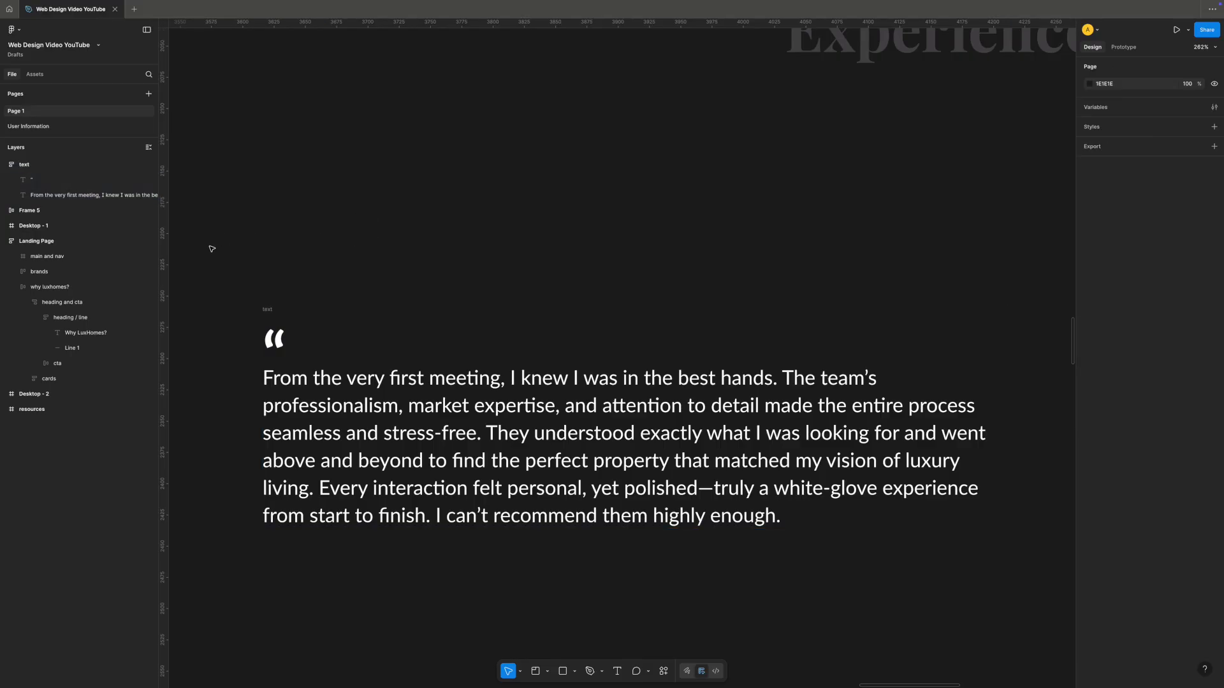
Duplicate the paragraph below the text frame, replace its content with the reviewer's full name, and make the text box auto width
scroll(269, 259, down, 2)
scroll(303, 300, down, 3)
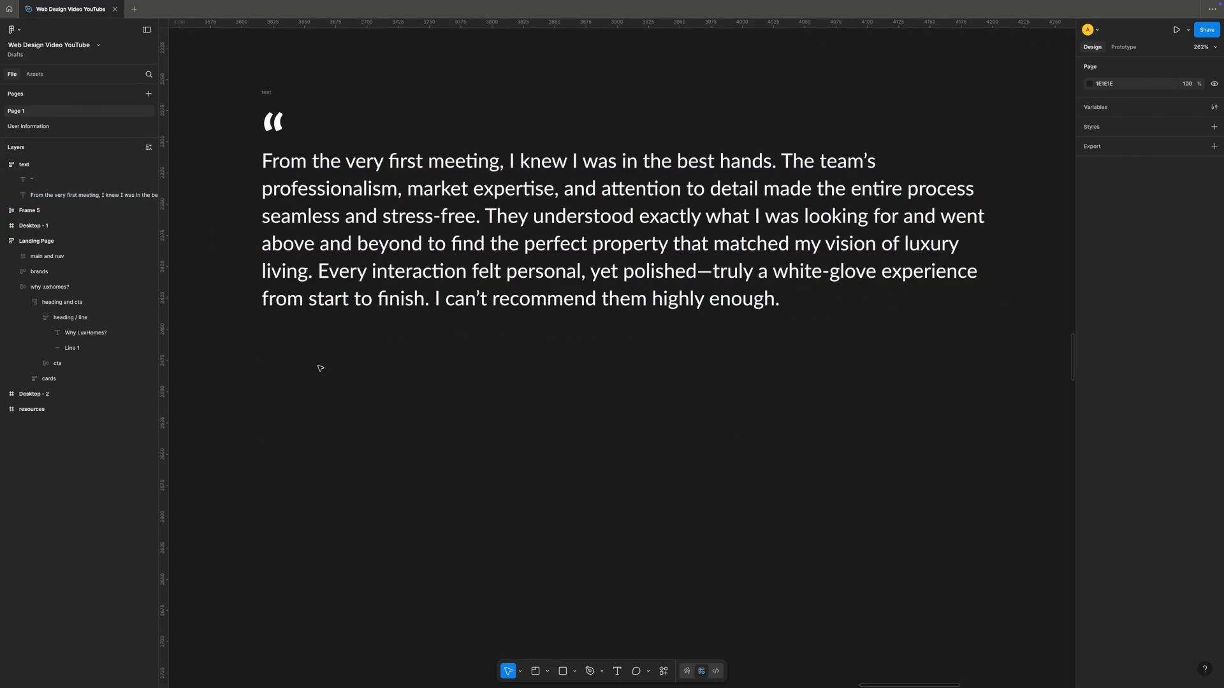
key(t)
key(v)
click(382, 268)
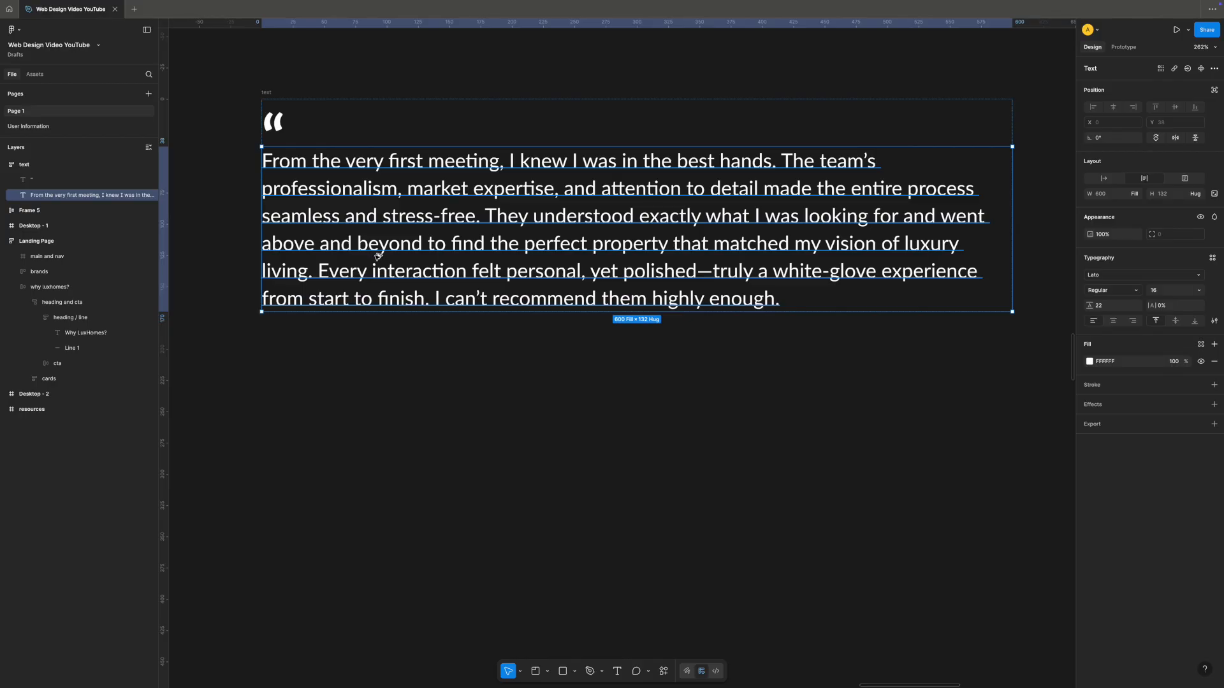
drag(380, 253, 388, 424)
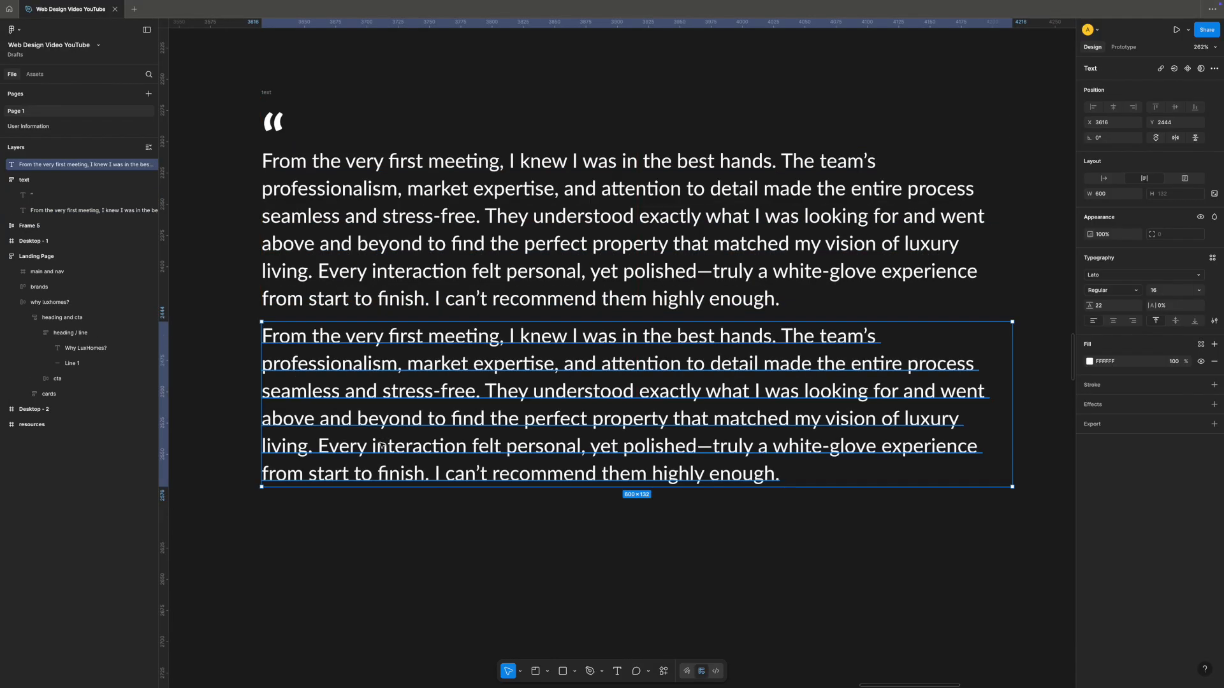
double_click(388, 423)
text(B)
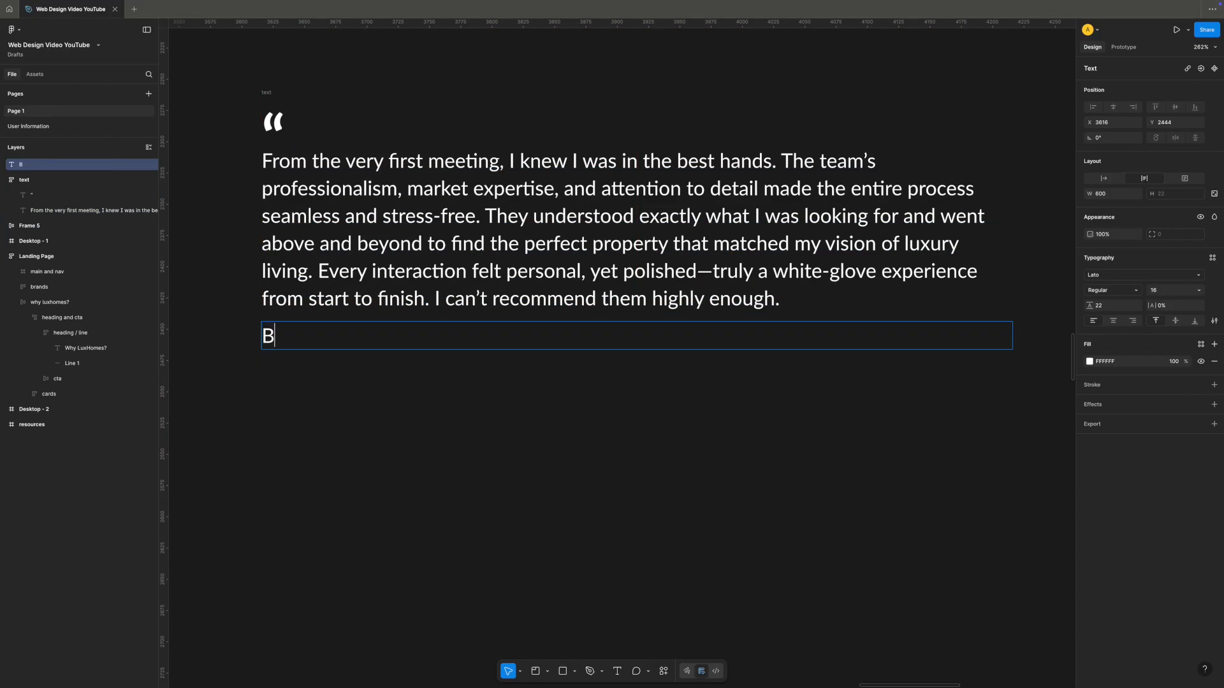
text(en Perry)
click(1115, 183)
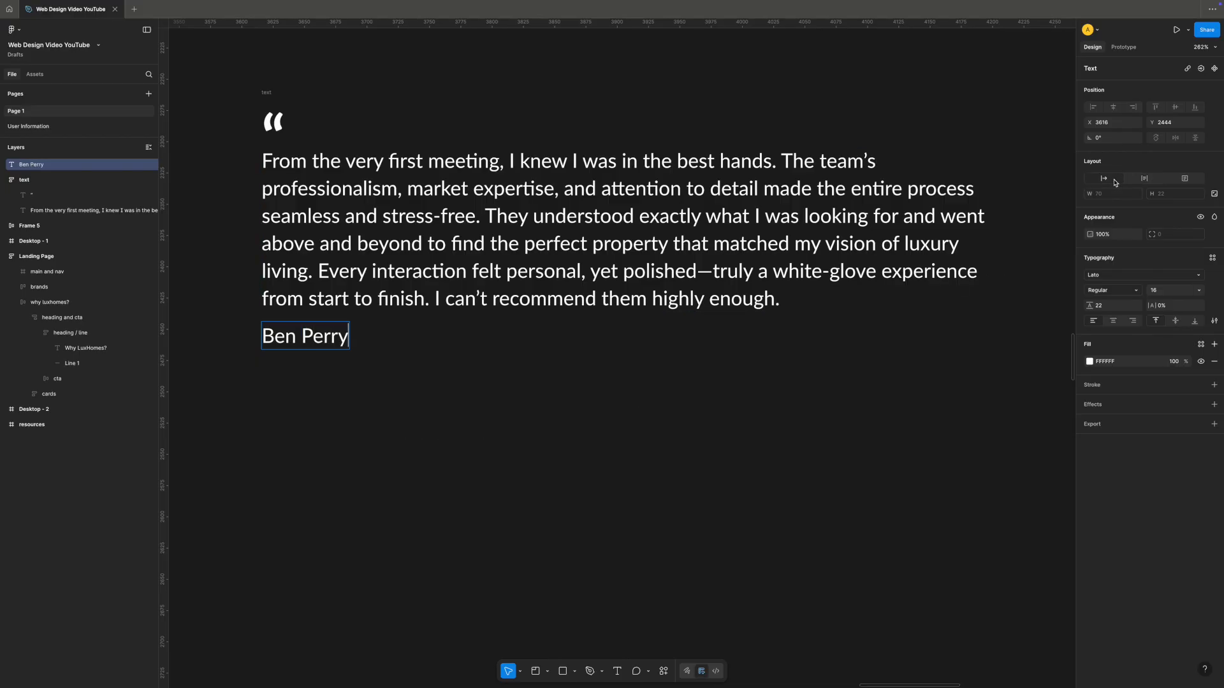
key(Escape)
Duplicate the reviewer's name beneath itself, change the copy to "Buyer", and align its left edge with the name
drag(313, 344, 353, 367)
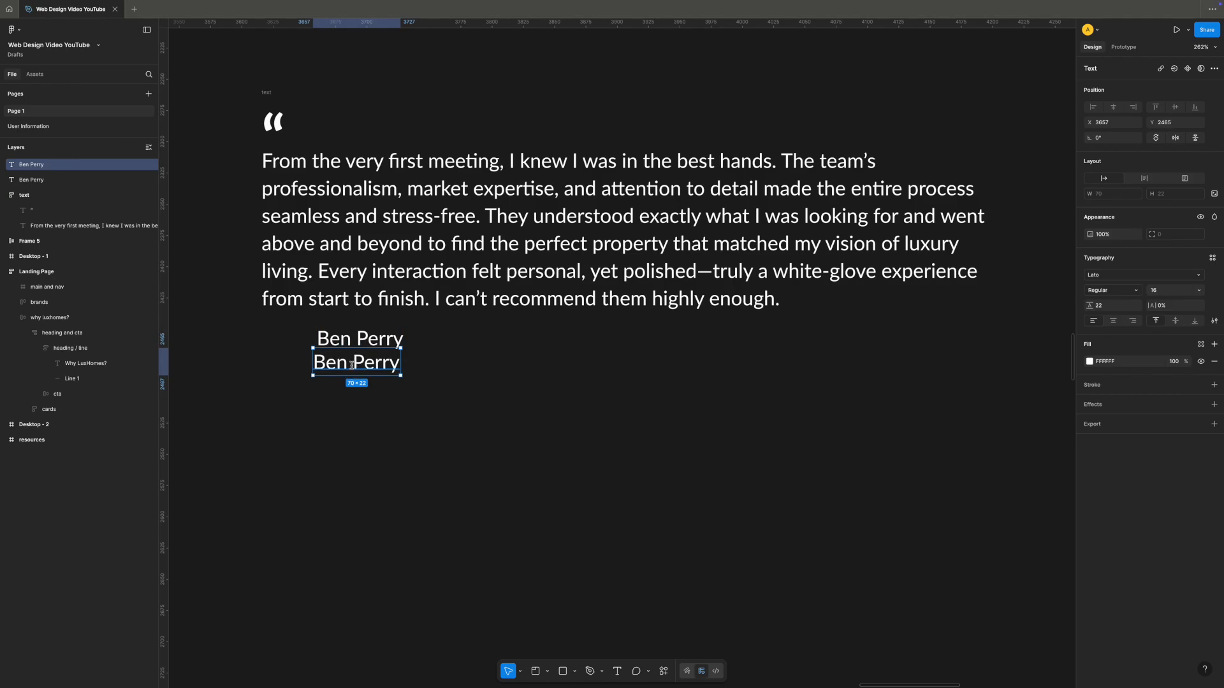
double_click(352, 365)
text(Buyer)
key(Escape)
drag(344, 367, 348, 371)
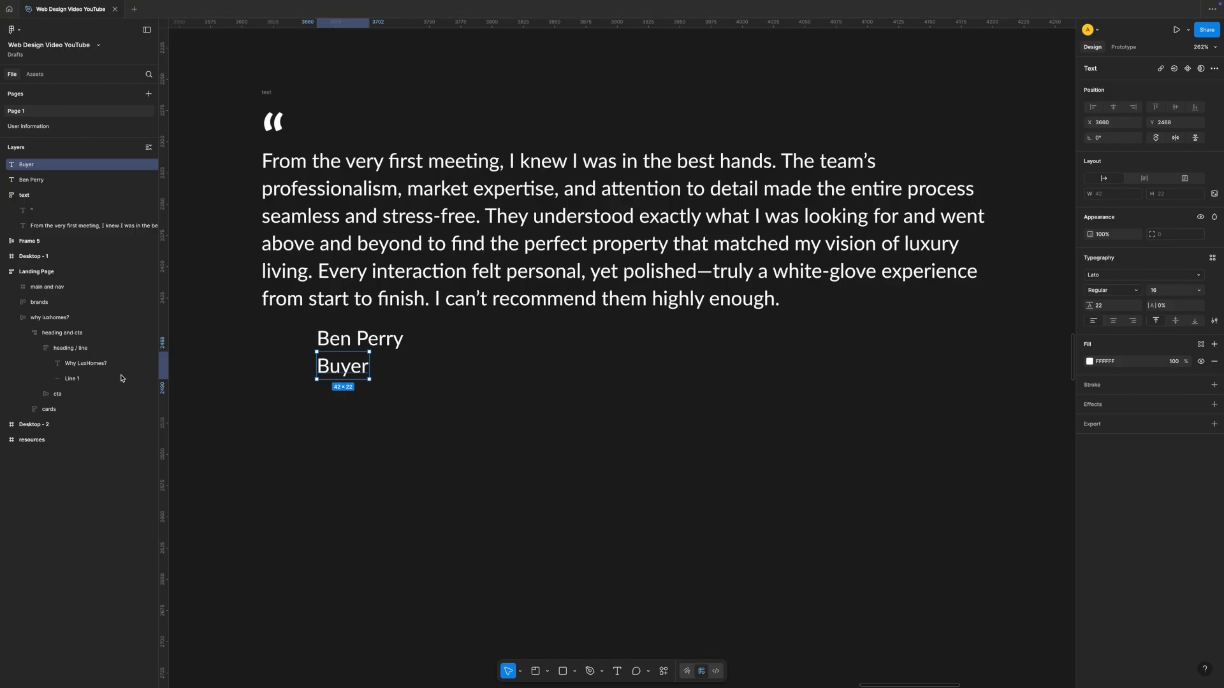
Set the "Buyer" label to font size 12 with Auto line height
key(Return)
click(1154, 290)
key(Return)
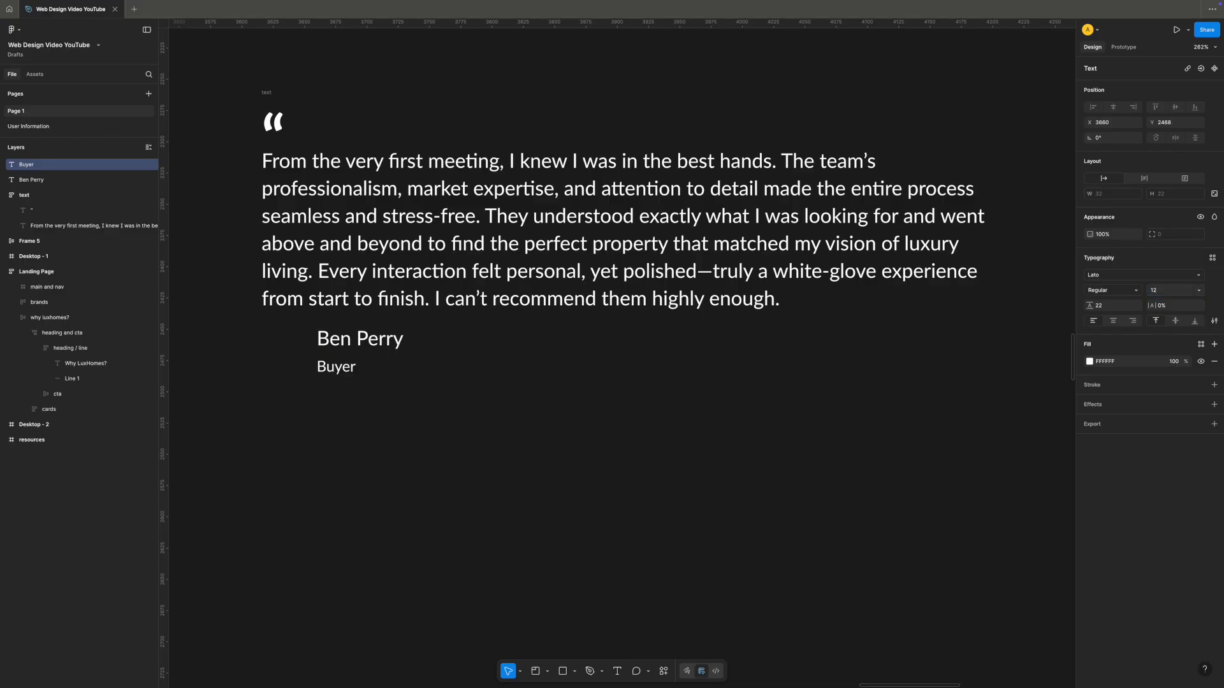
click(1108, 309)
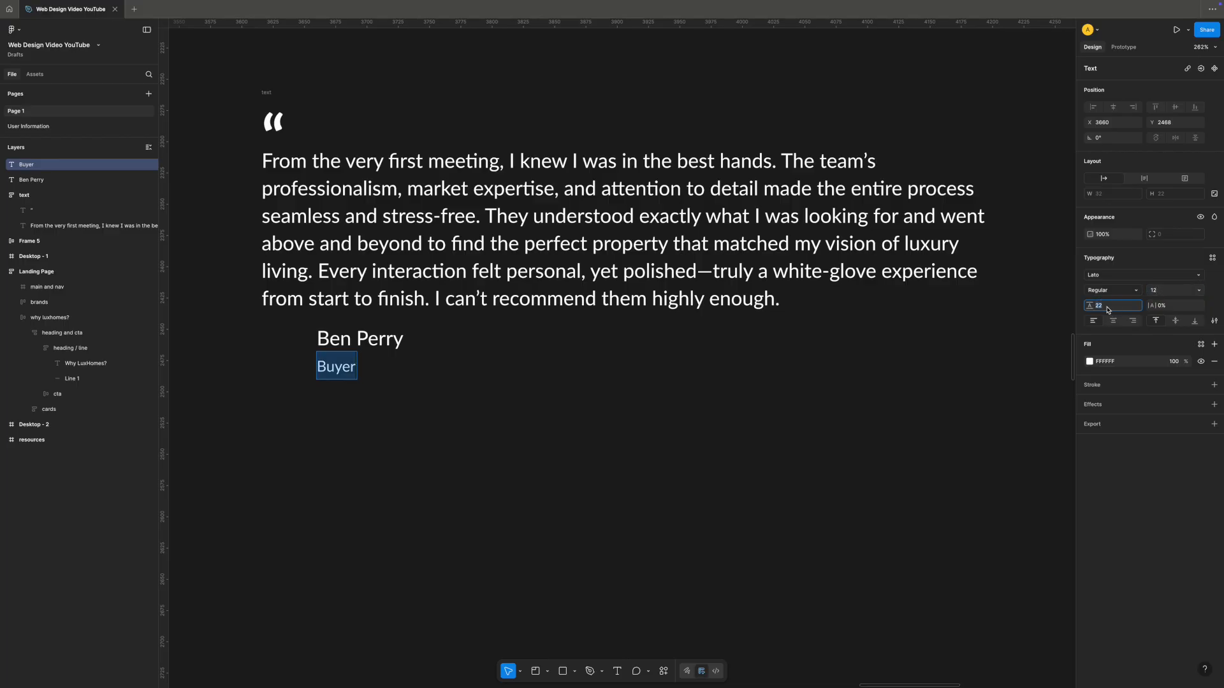
key(Return)
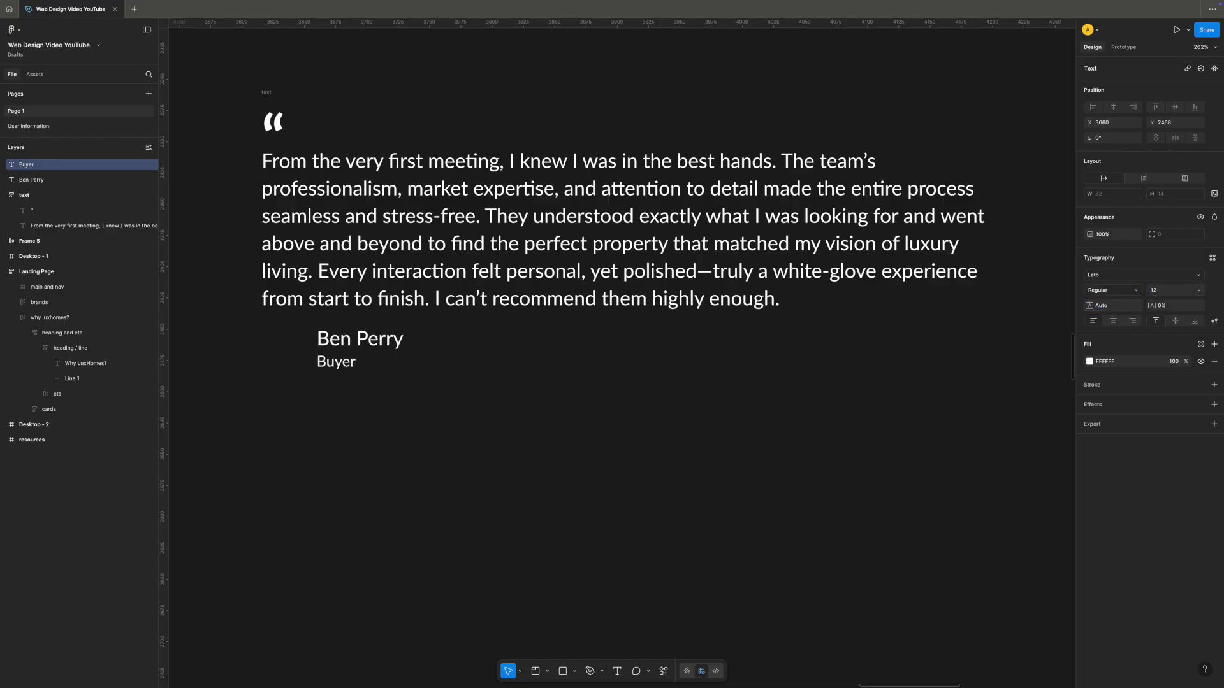
Set the reviewer name's line height to Auto
click(399, 346)
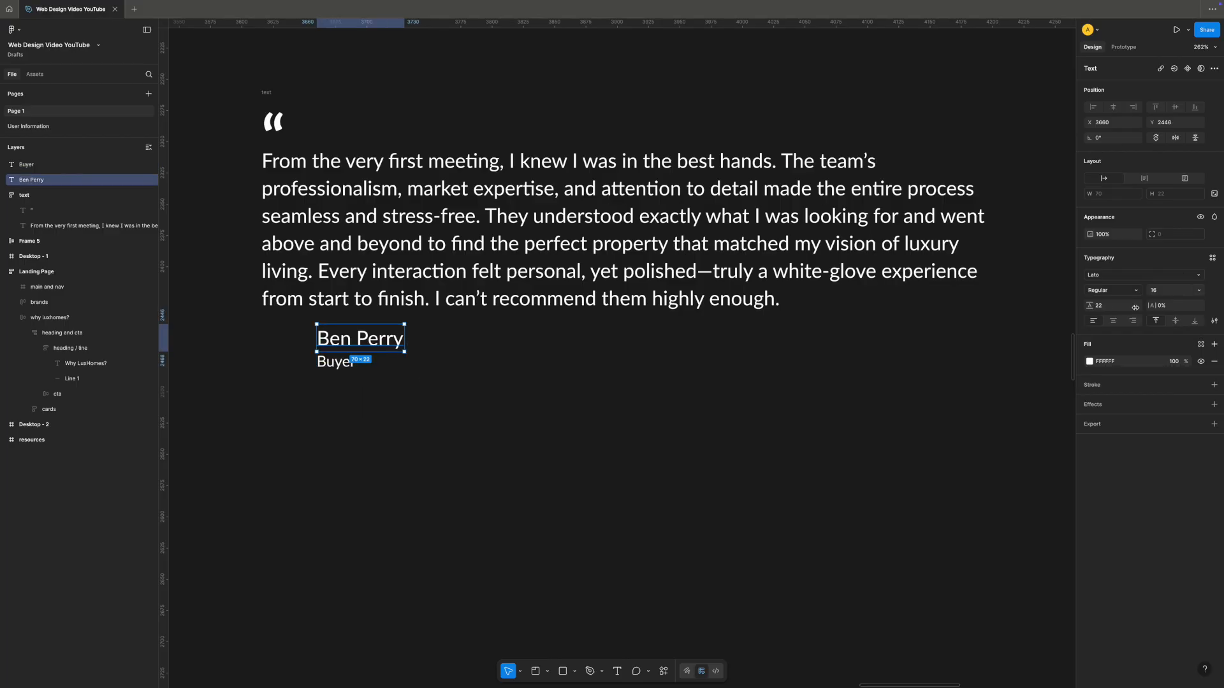
click(1109, 310)
text(auto)
key(Return)
click(441, 326)
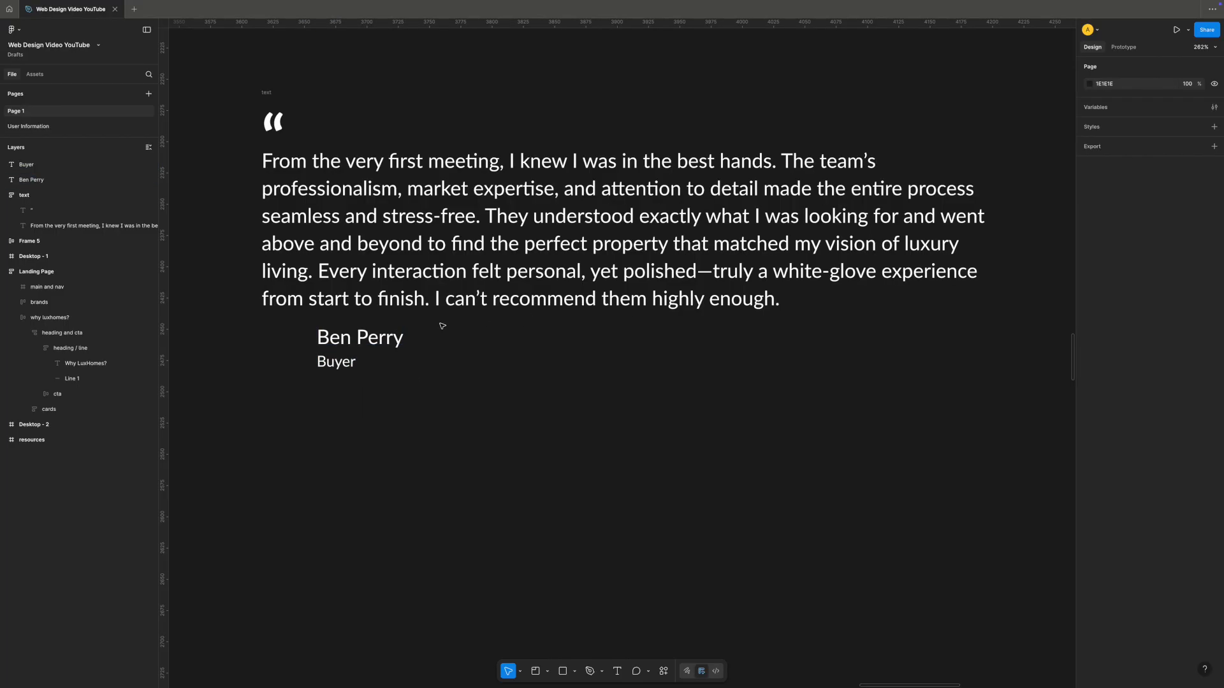
Reduce the "Buyer" label's fill opacity to 80%
click(340, 367)
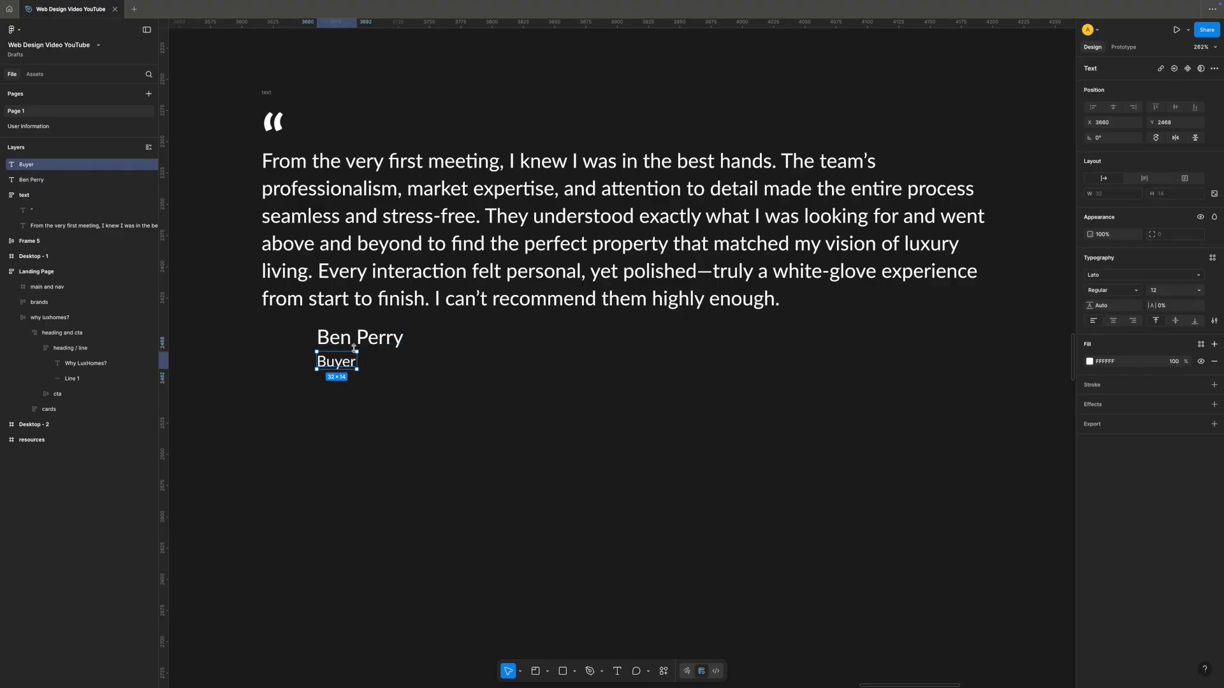
click(353, 341)
click(353, 363)
click(1177, 362)
text(80)
key(Return)
click(564, 418)
click(357, 338)
click(338, 361)
click(391, 371)
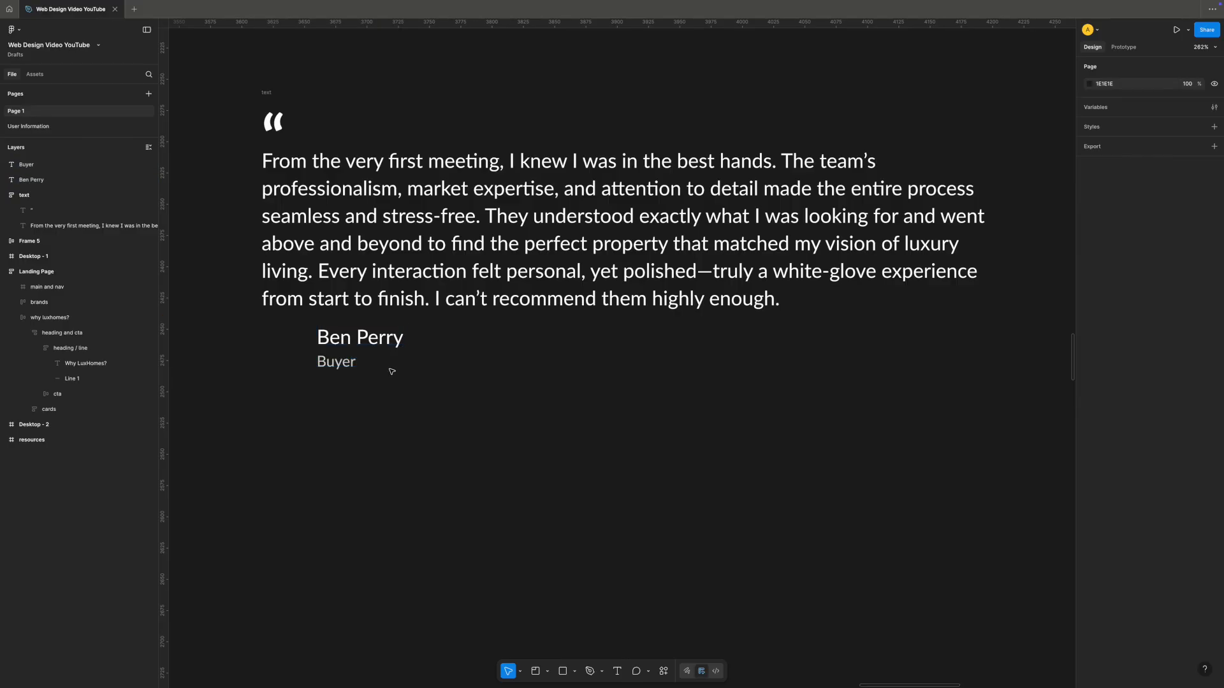
Search the Unsplash plugin for "headshot" and insert the photo of the smiling man in glasses and a black shirt
scroll(392, 371, left, 2)
right_click(309, 360)
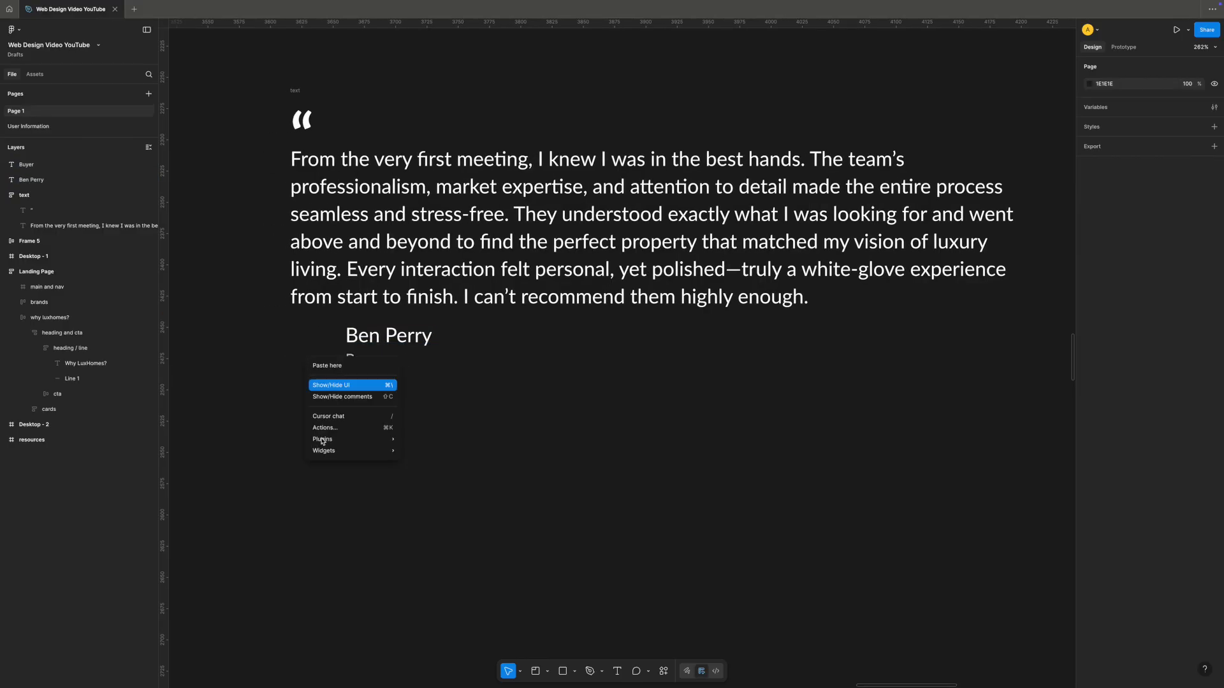
mouse_move(322, 440)
click(464, 452)
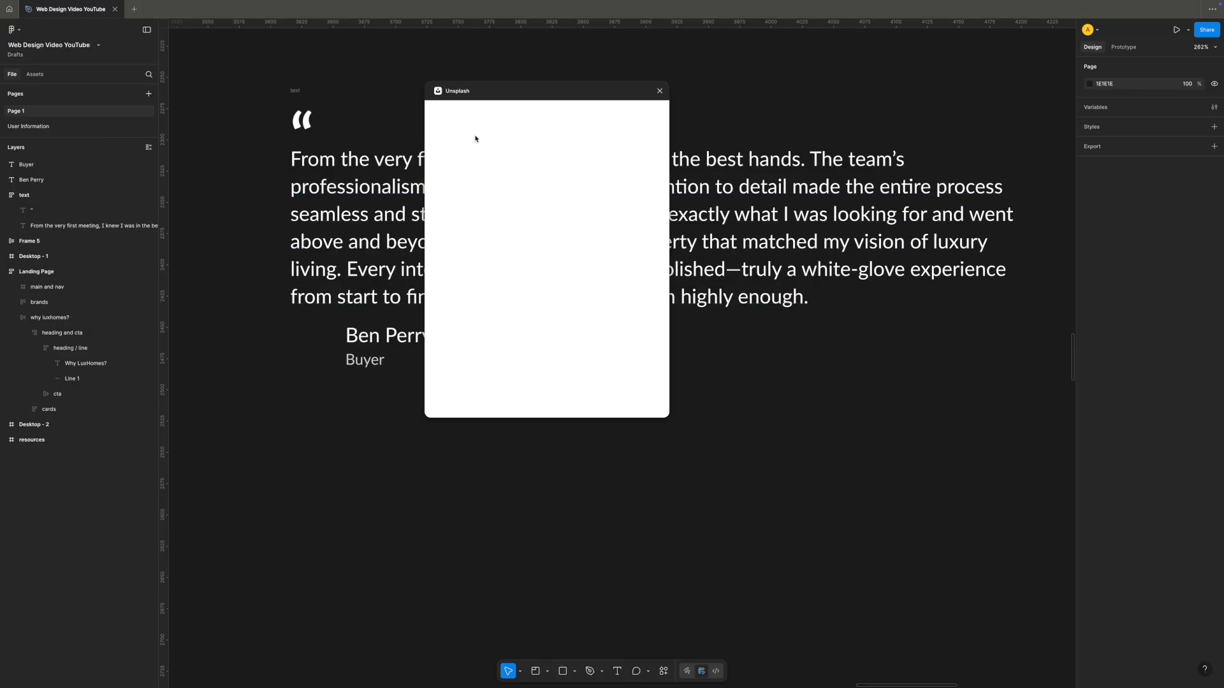
click(484, 132)
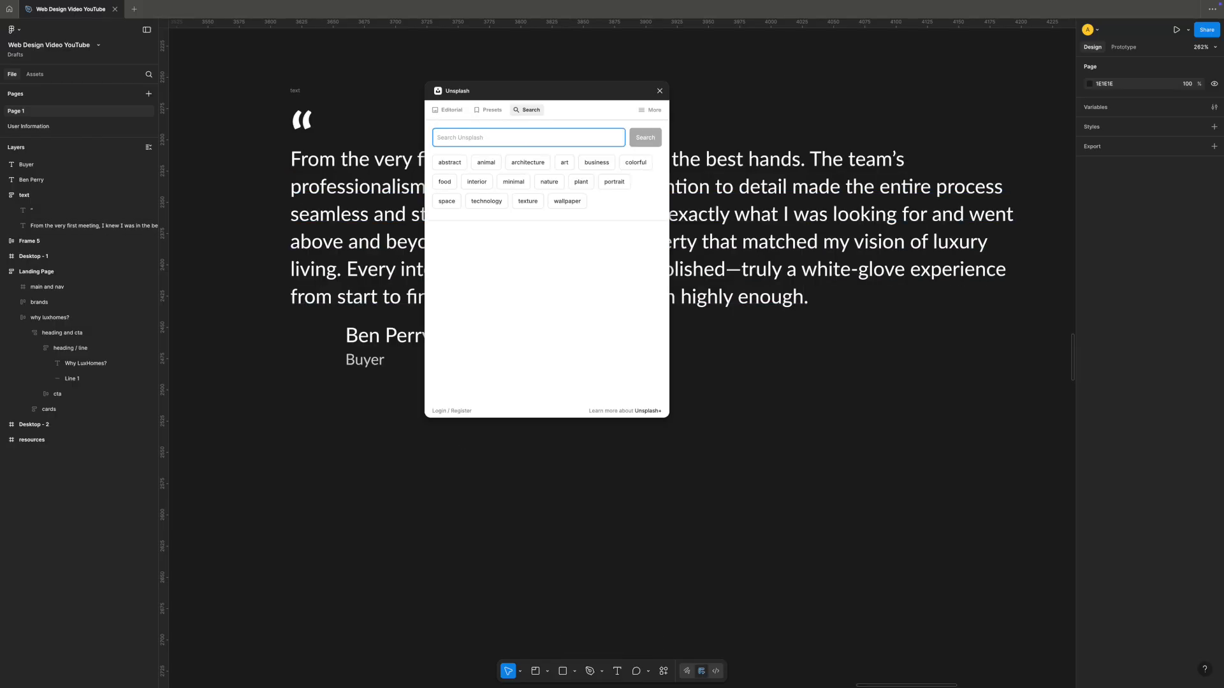
text(headshot)
key(Return)
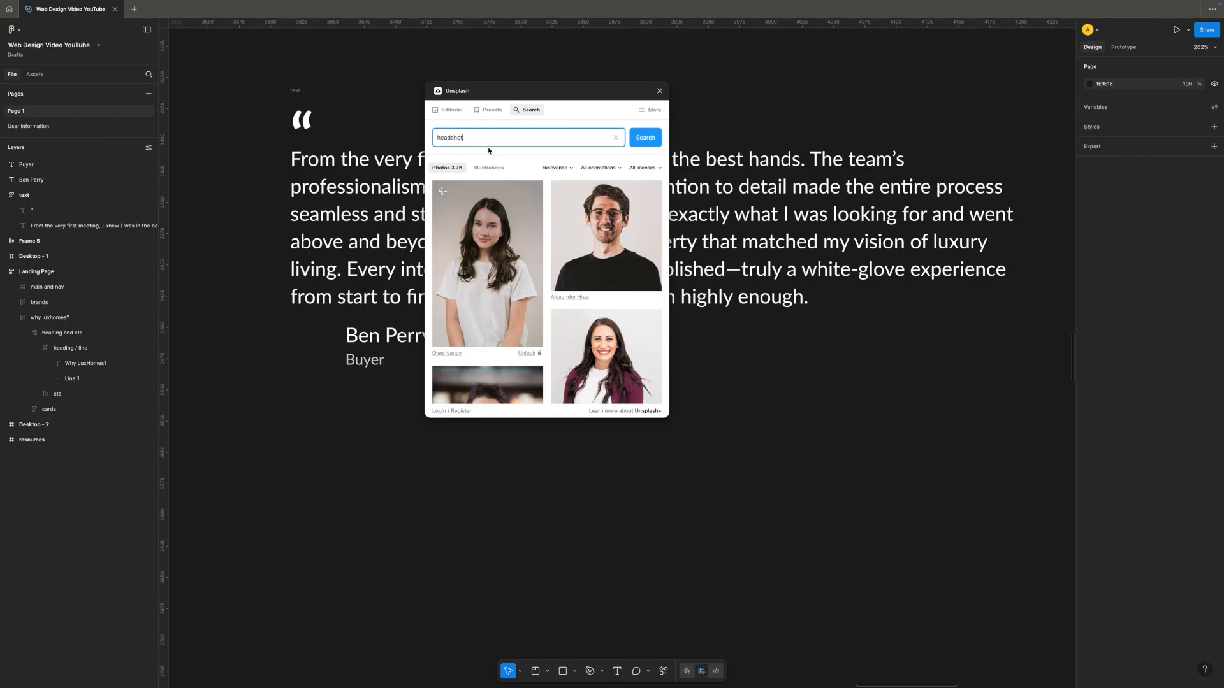
click(563, 236)
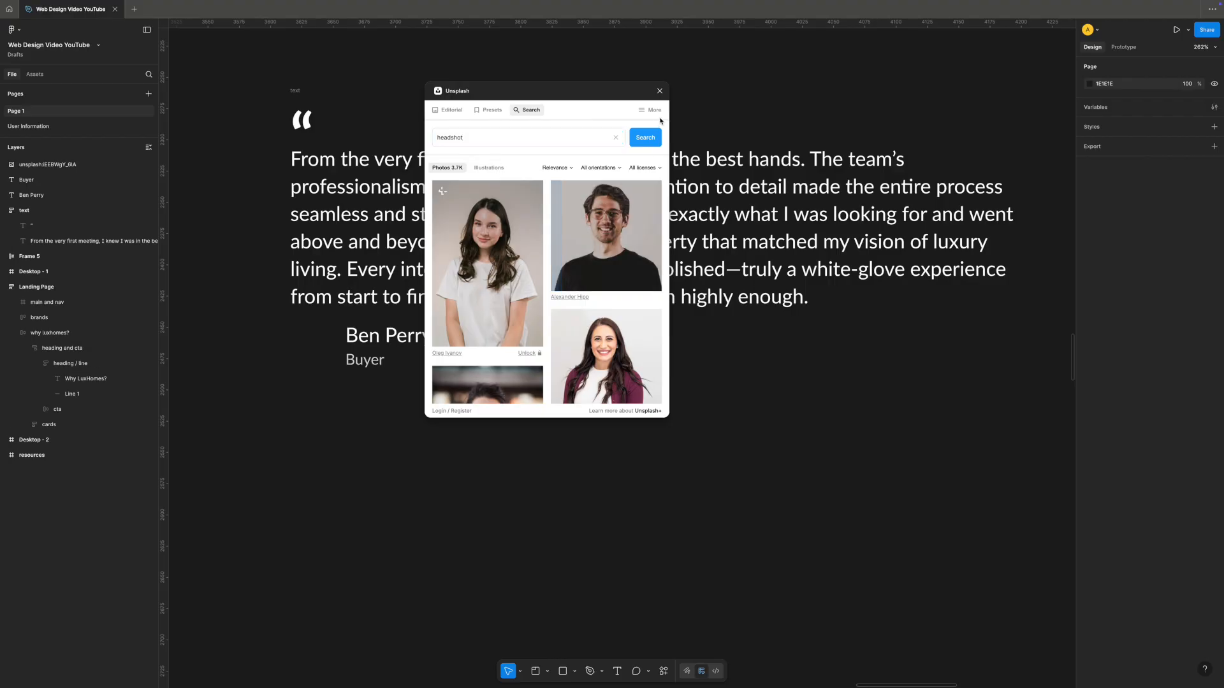
click(661, 91)
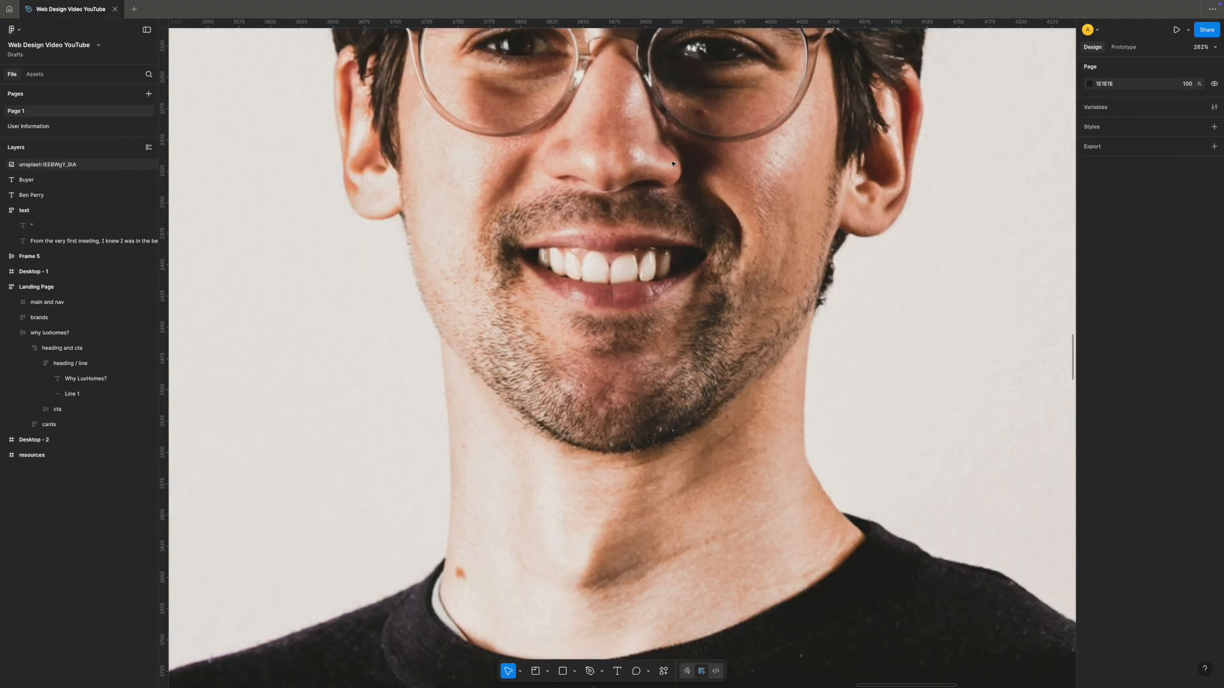
Set the inserted headshot's corner radius to 100
scroll(672, 165, down, 15)
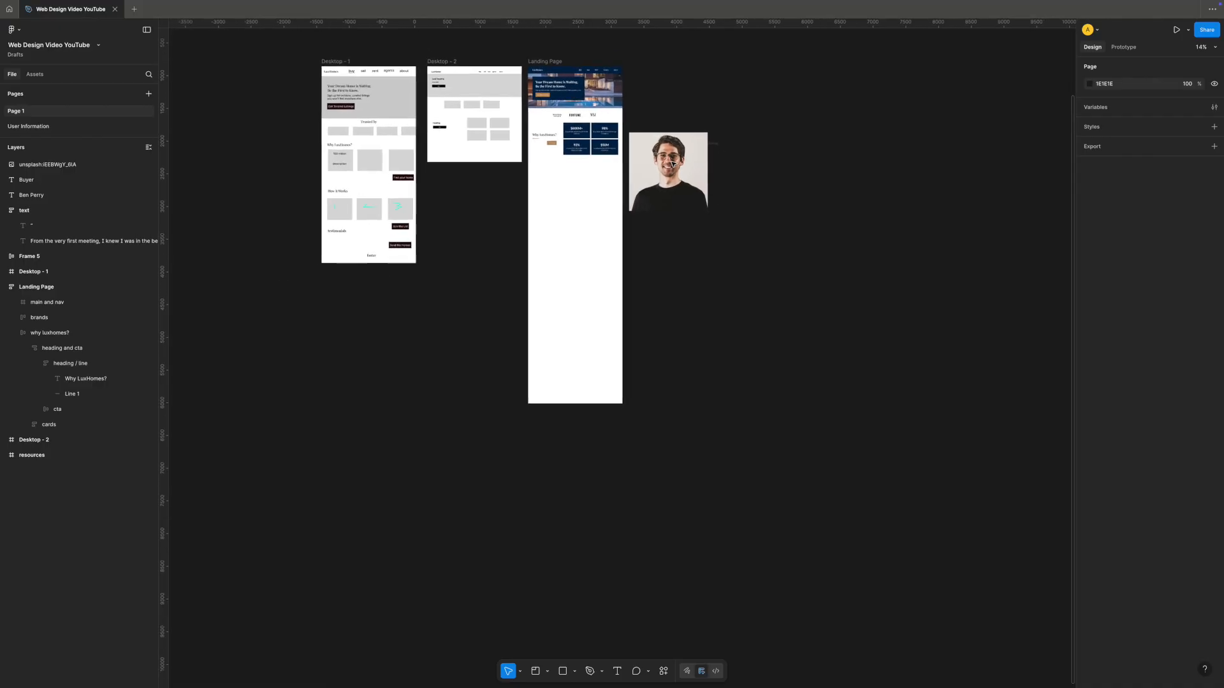
scroll(672, 164, up, 8)
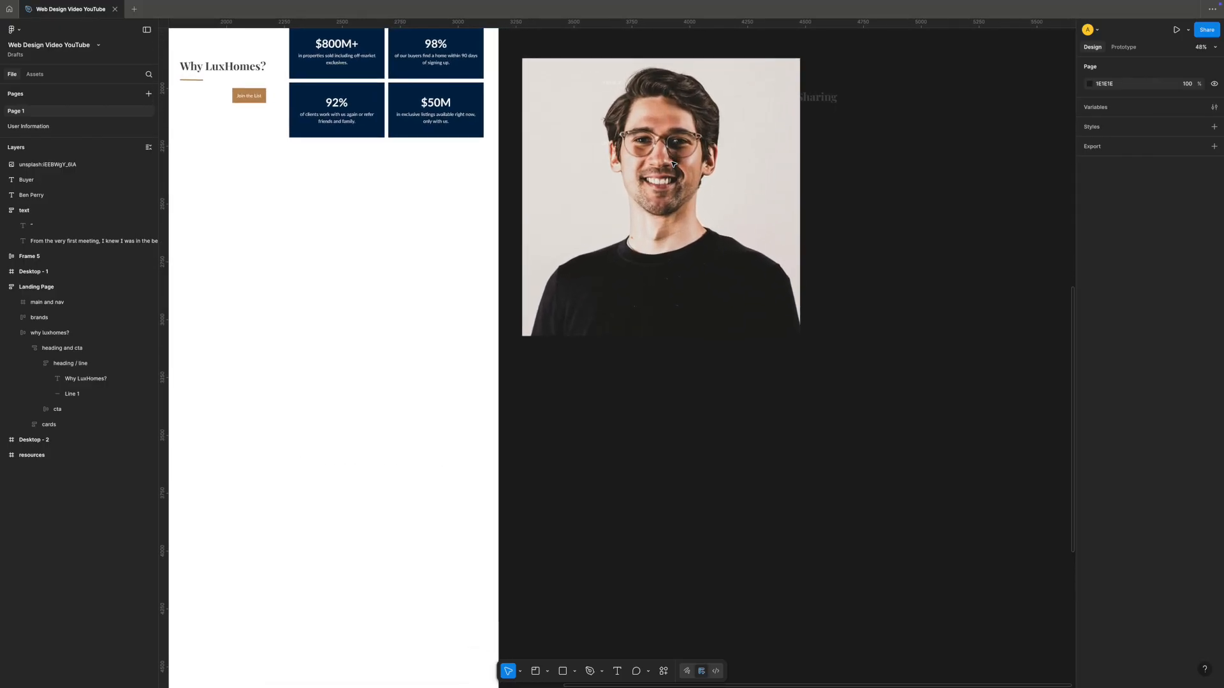
click(672, 165)
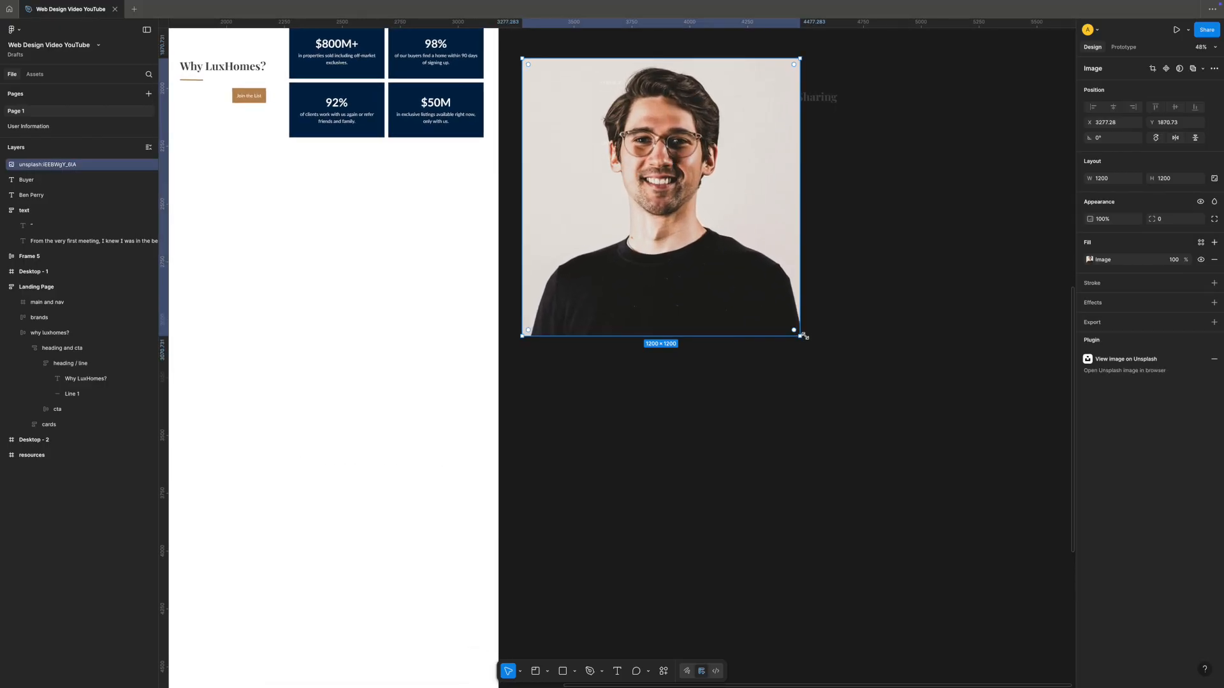
click(1166, 221)
text(100)
key(Return)
Try to shrink the headshot by plain resizing to about 87 × 43 and place it near the reviewer's name
drag(798, 337, 615, 206)
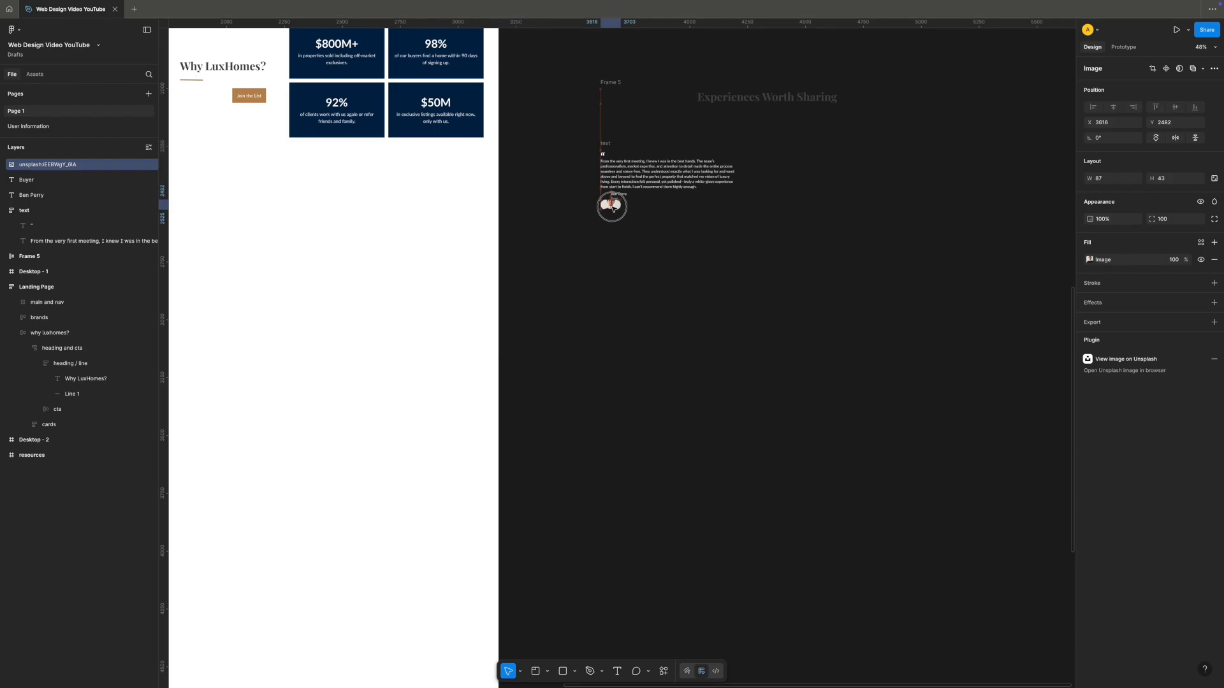
scroll(629, 232, up, 8)
scroll(601, 201, up, 3)
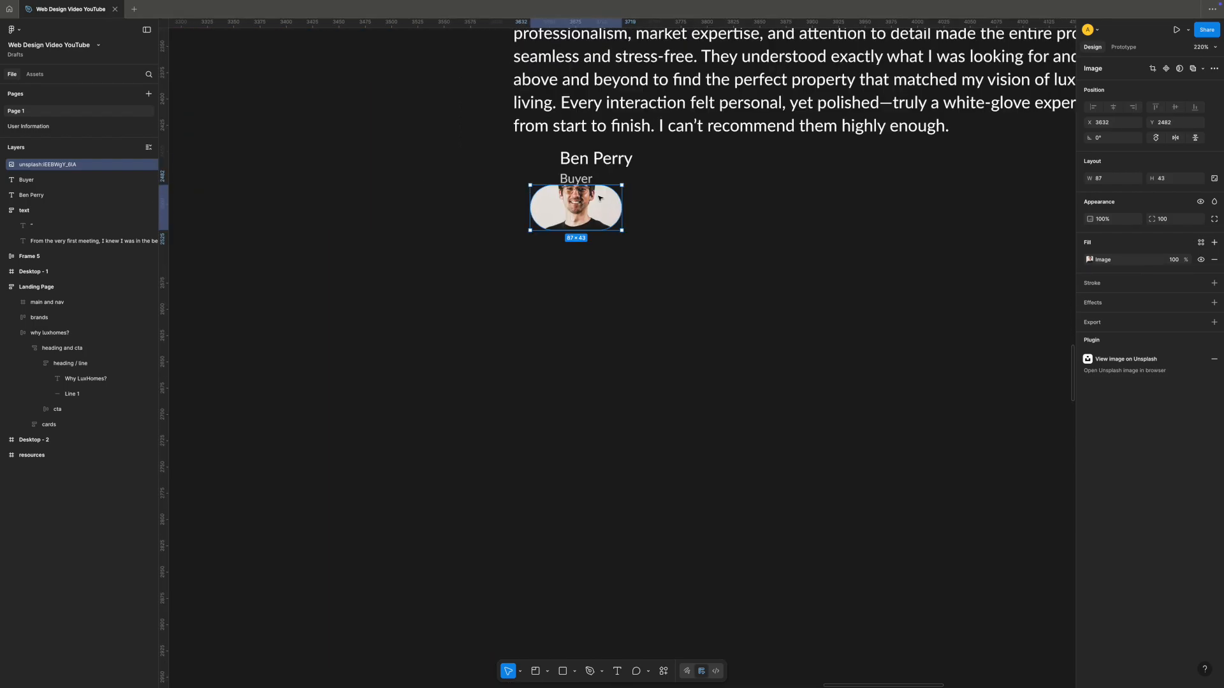
drag(601, 201, 624, 160)
Undo the headshot's resizing and repositioning
key(ctrl+z)
key(ctrl+z)
key(ctrl+z)
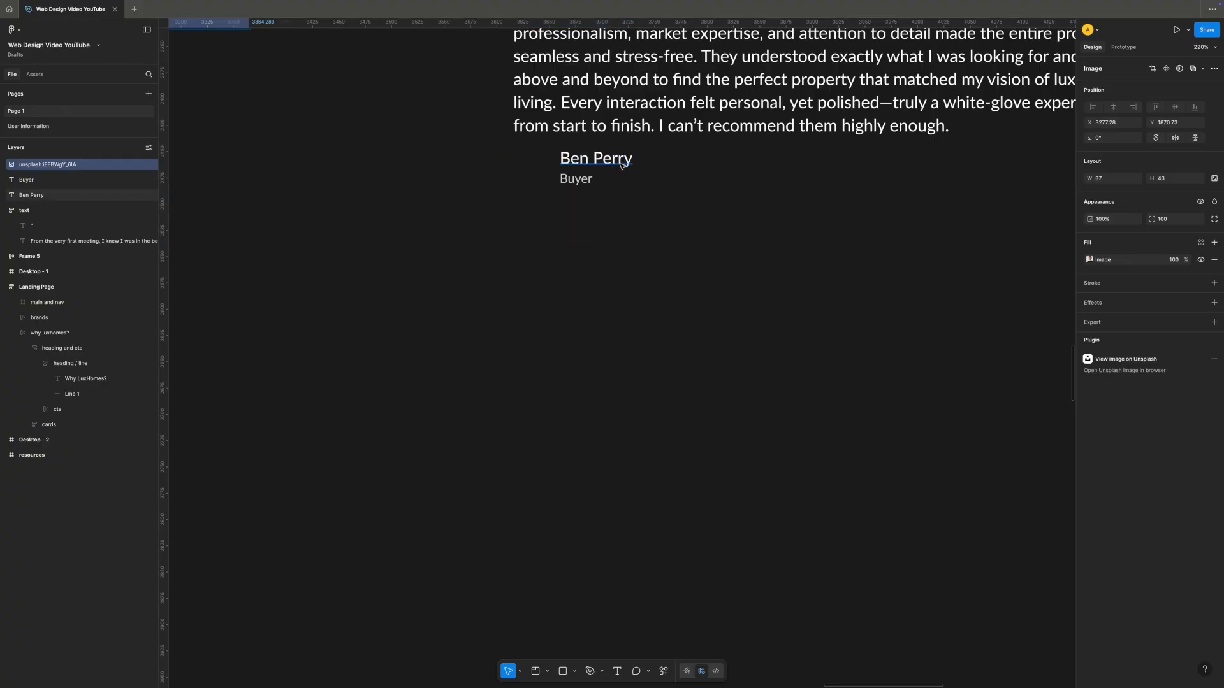
key(ctrl+z)
Shrink the headshot proportionally to about 52 × 52 with the Scale tool and move it beside the reviewer's name, below the quote
scroll(744, 260, up, 2)
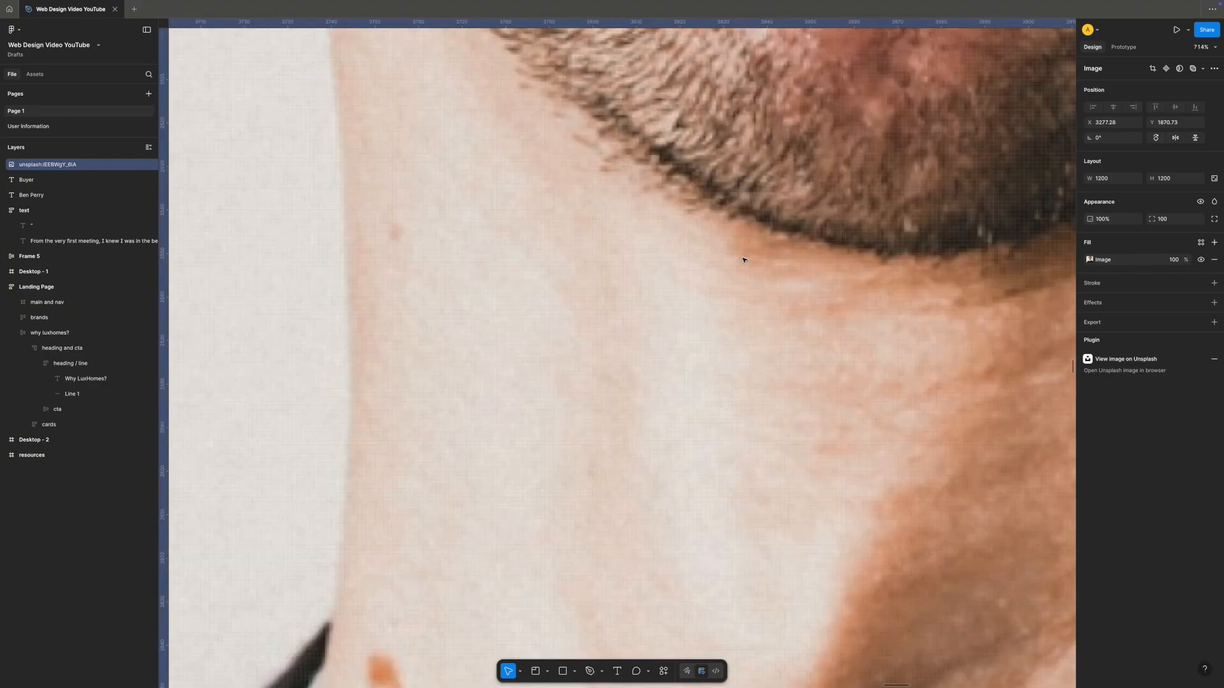
scroll(745, 259, down, 10)
scroll(744, 259, up, 2)
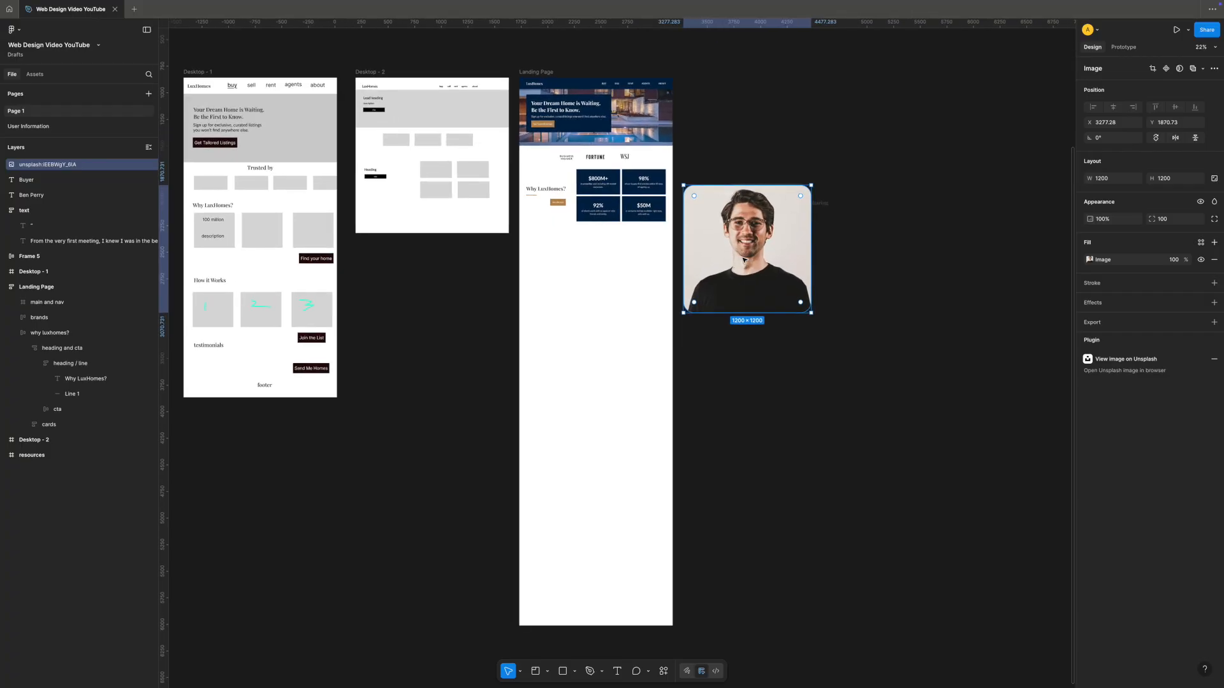
key(k)
drag(810, 312, 692, 188)
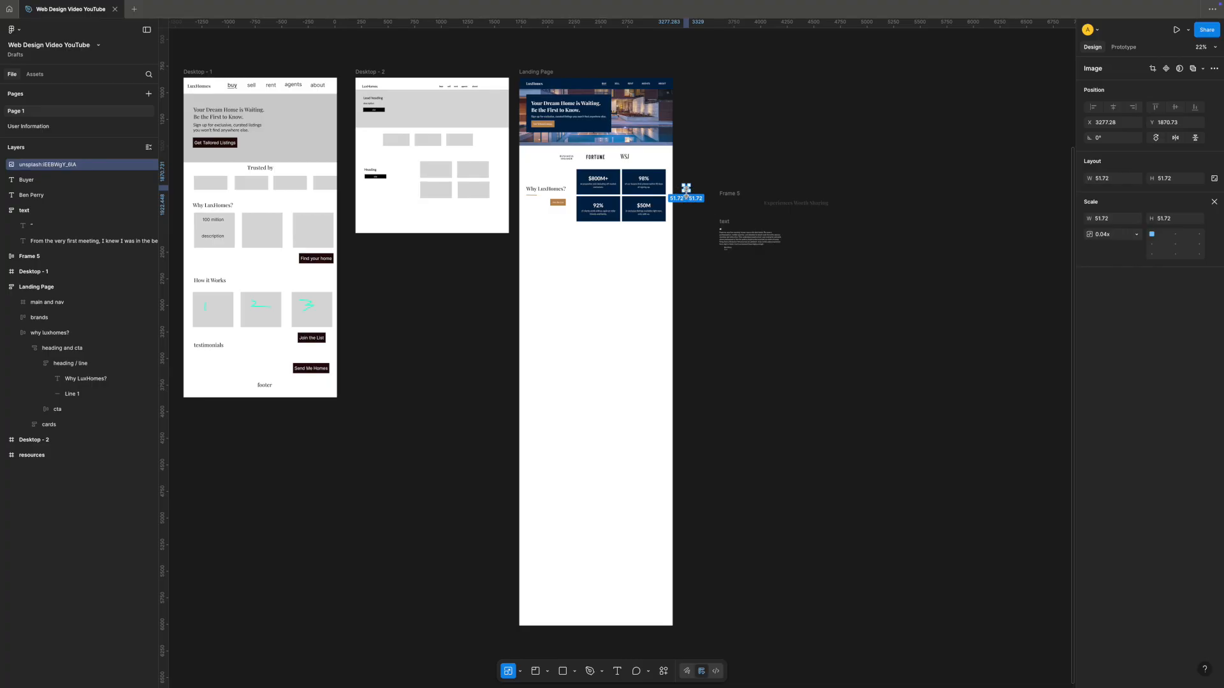
scroll(685, 193, down, 2)
scroll(685, 193, up, 8)
drag(686, 180, 806, 415)
Leave the scaling mode and round the scaled headshot into a circle with a corner radius of 100
click(1215, 202)
click(1215, 203)
click(1176, 218)
text(1)
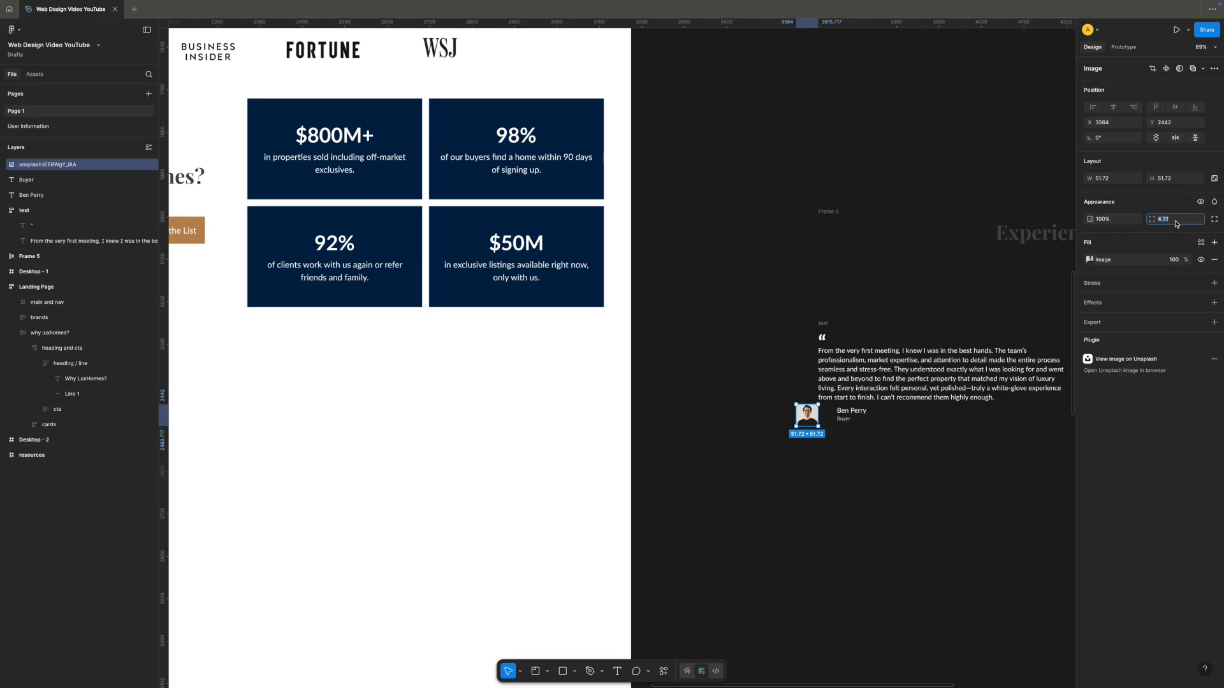
text(00)
key(Return)
Scale the circular headshot to 24 wide and move it under the quote, just before the reviewer's name
scroll(869, 454, up, 5)
scroll(867, 449, right, 3)
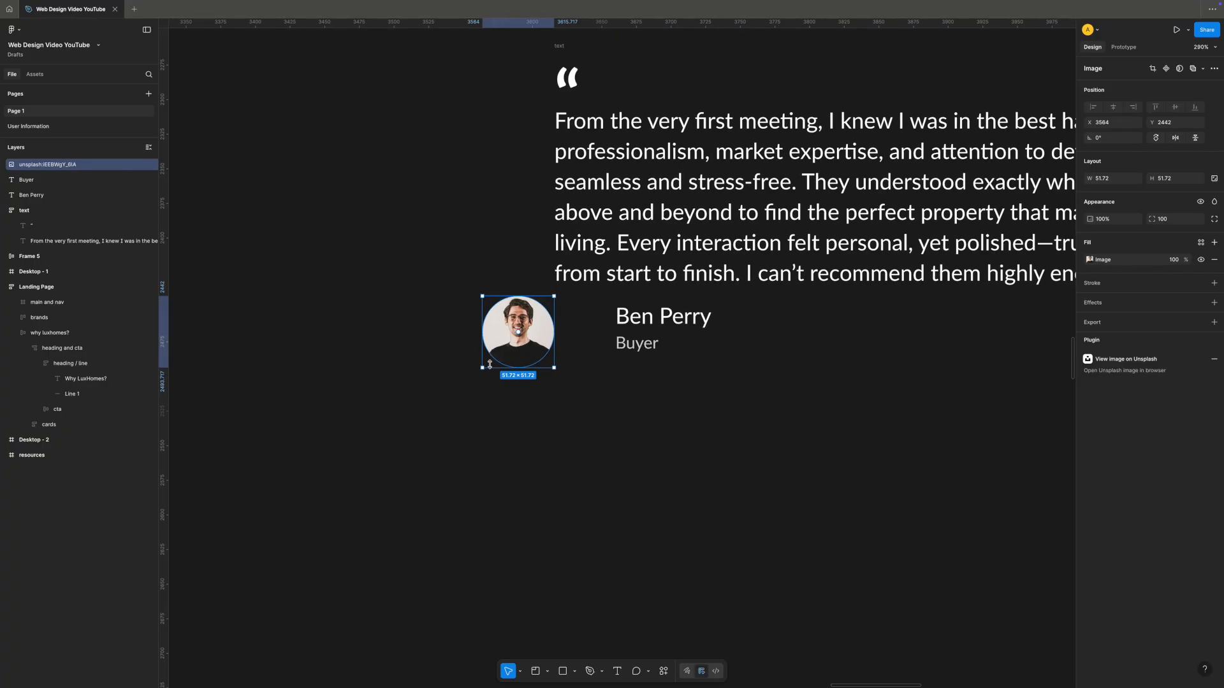
key(k)
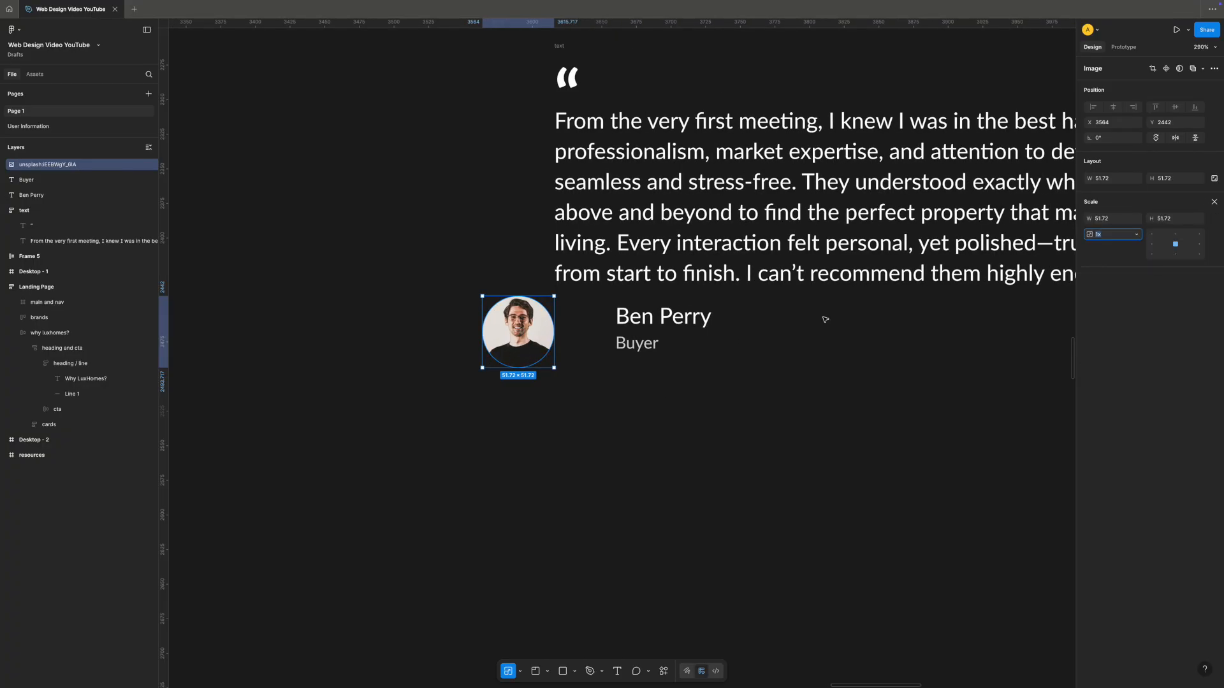
click(1115, 219)
text(24)
key(Return)
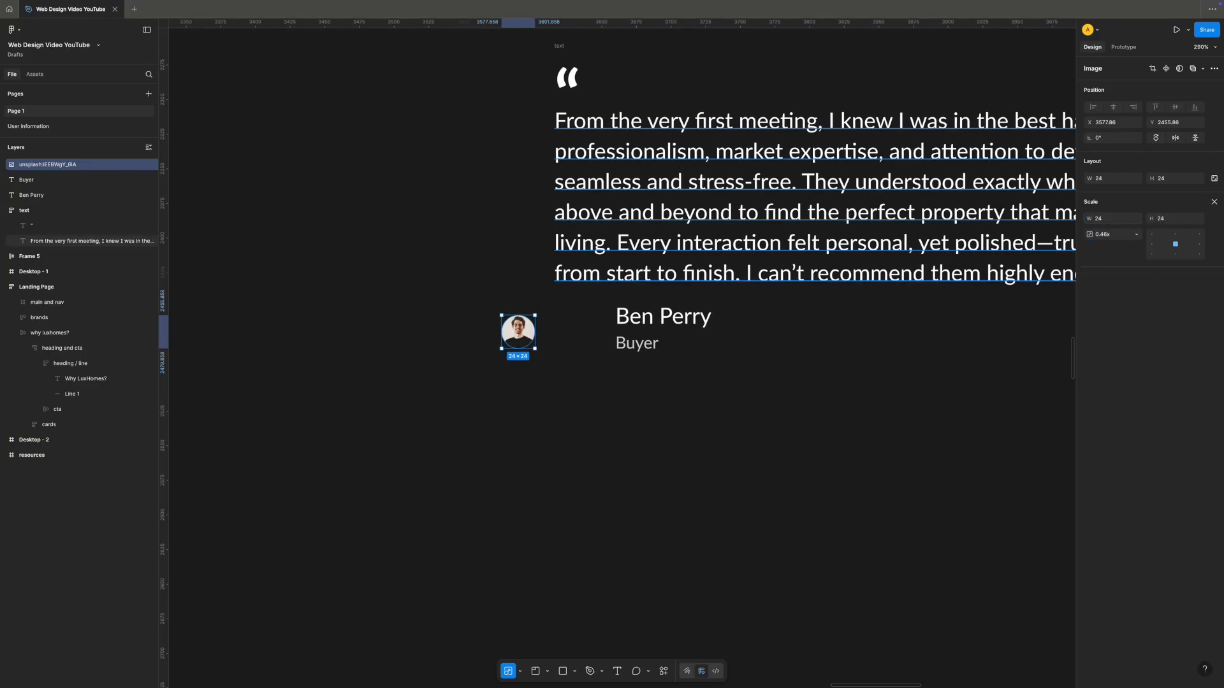
click(601, 421)
drag(498, 328, 564, 323)
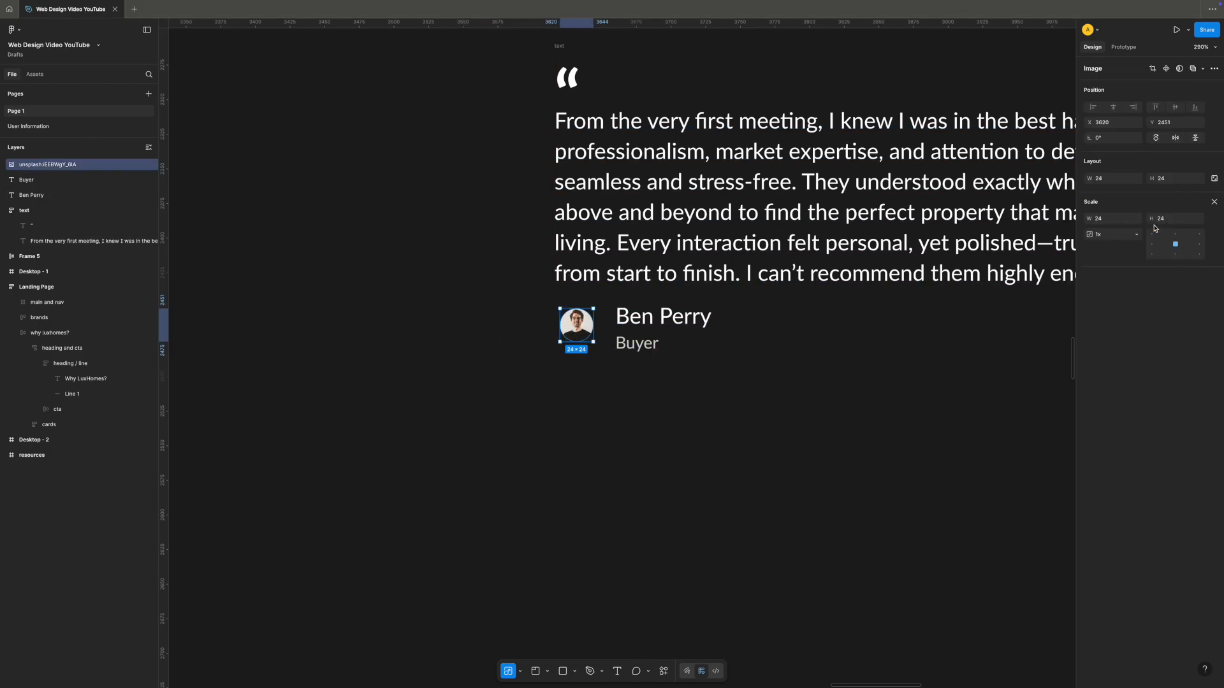
Scale the headshot up to about 30 wide and nudge it into line with the name and "Buyer" text
click(1102, 221)
key(Return)
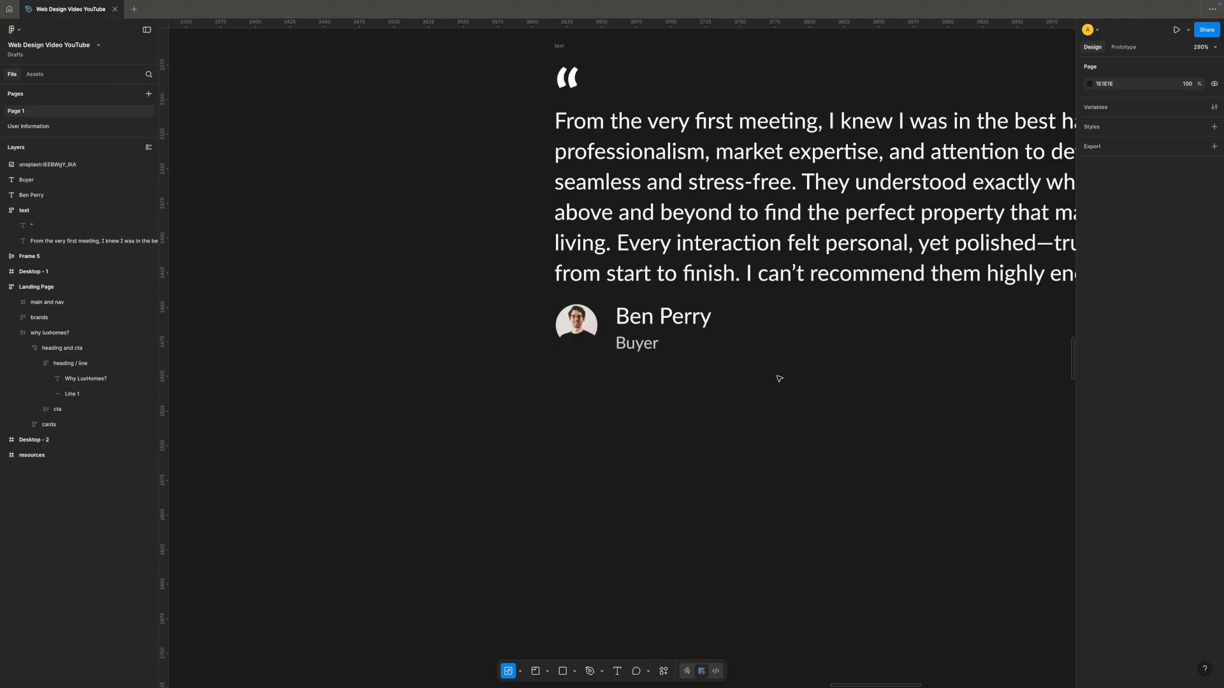
drag(585, 324, 589, 330)
click(779, 350)
Wrap the reviewer's name and "Buyer" in a vertical auto layout, and combine it with the headshot in a horizontal auto layout
click(676, 320)
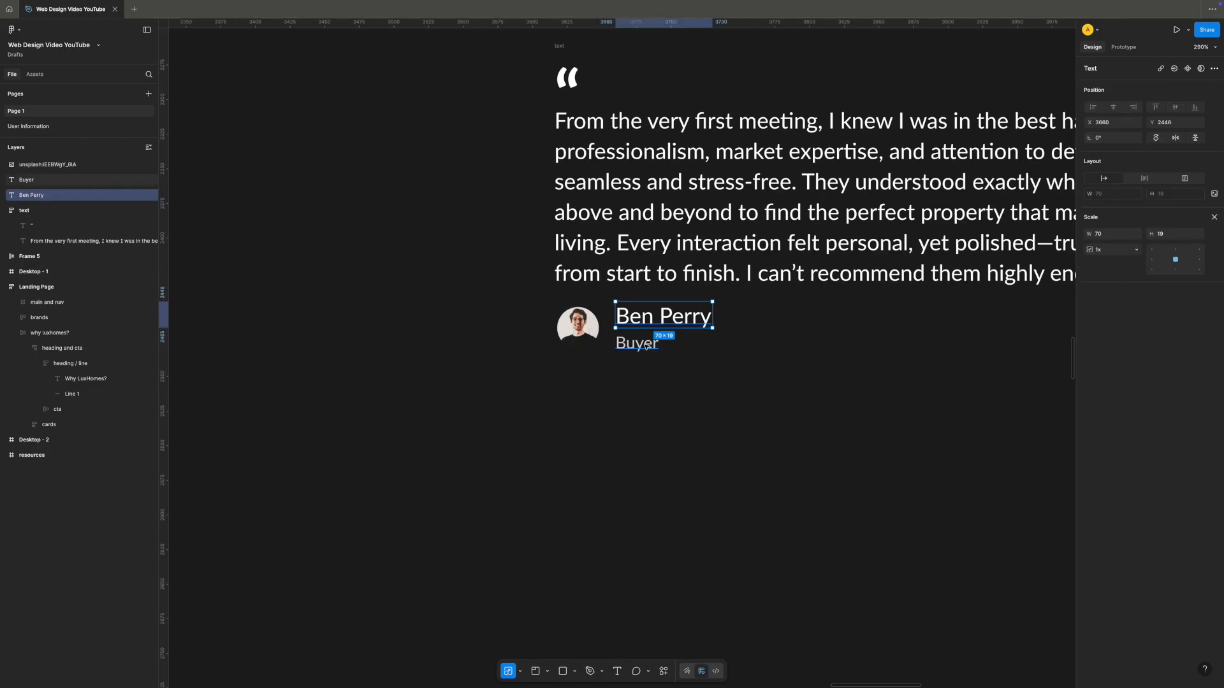
shift+click(646, 345)
key(shift+a)
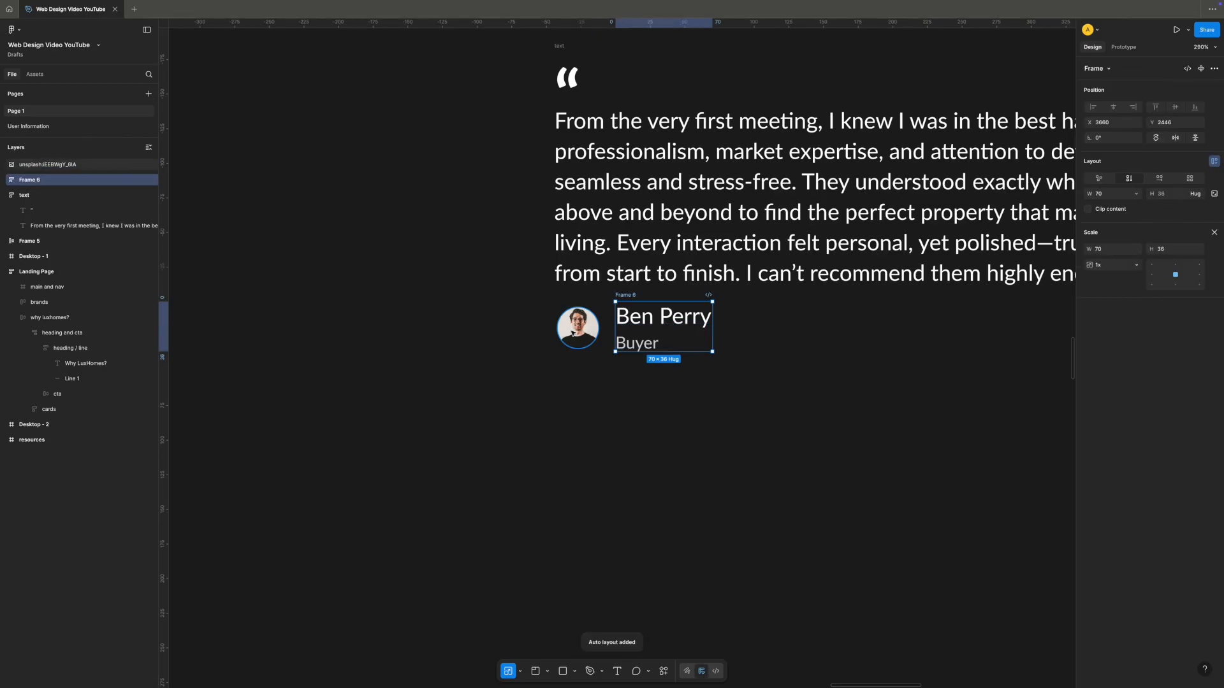
shift+click(585, 334)
key(shift+a)
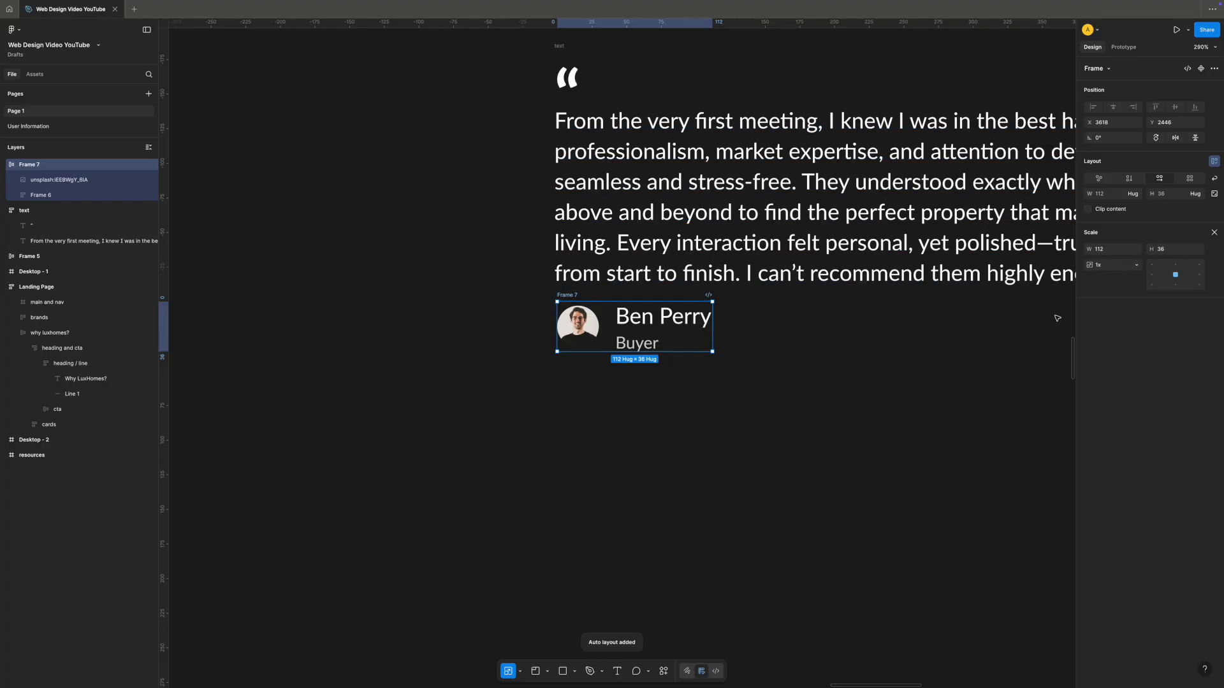
click(914, 315)
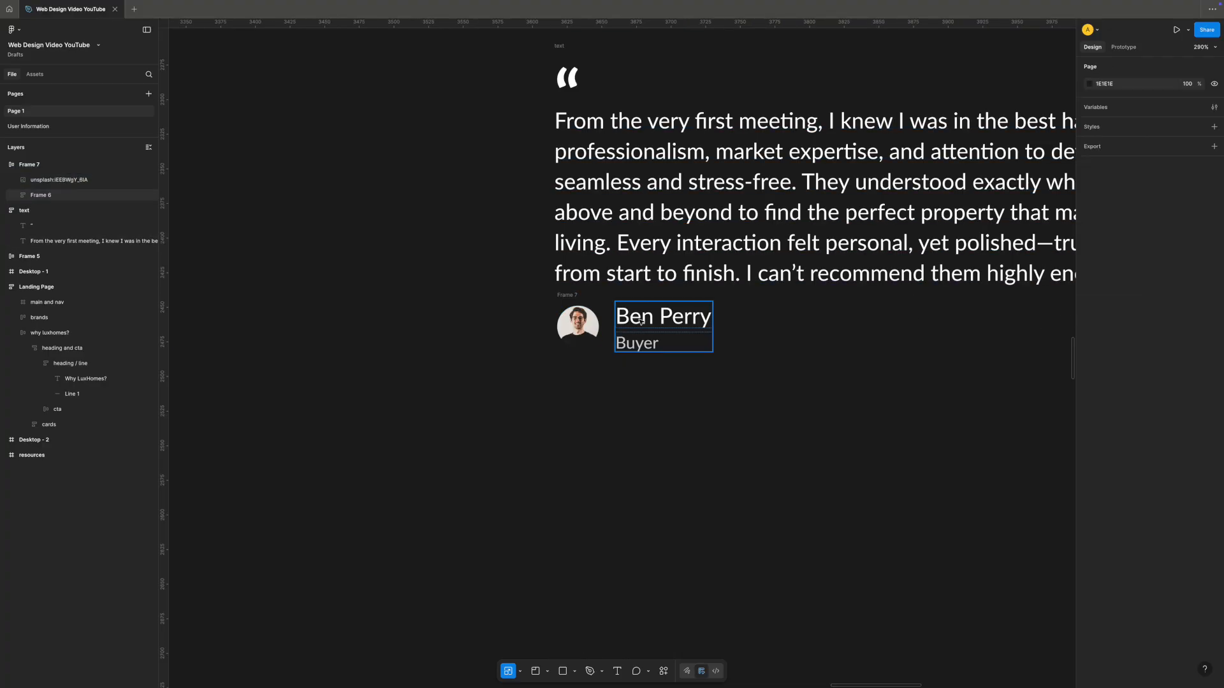
Set the vertical gap between the reviewer's name and "Buyer" to 8
click(641, 323)
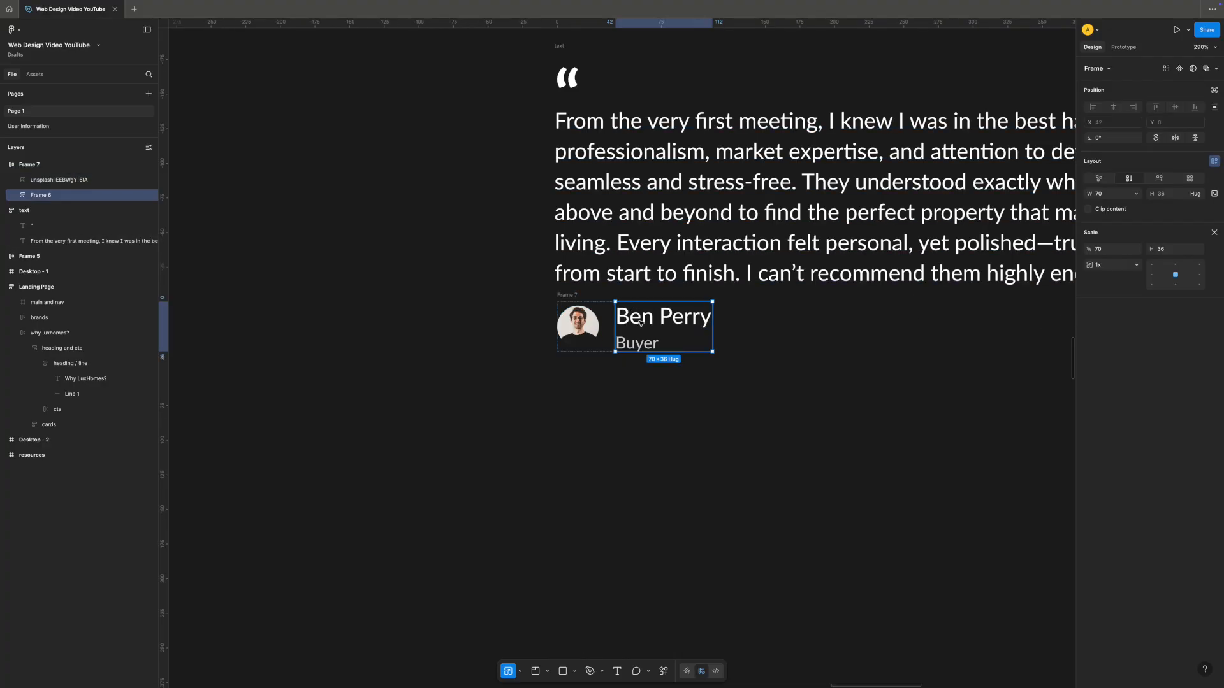
click(1214, 232)
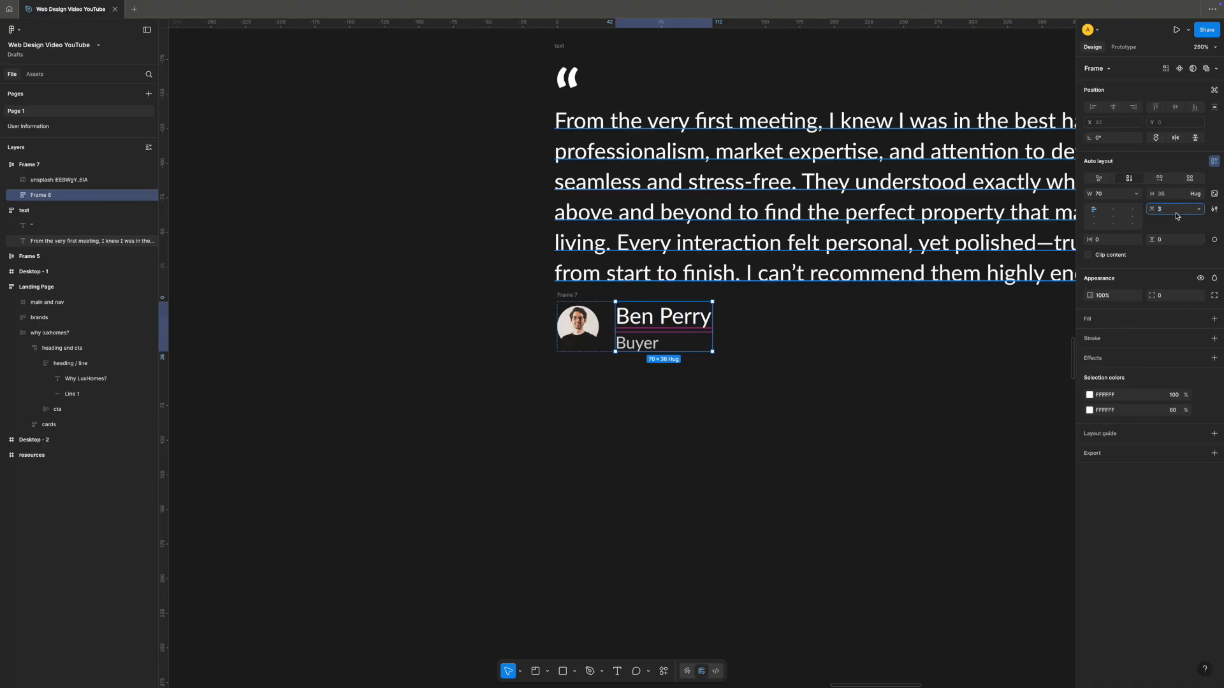
text(8)
key(Return)
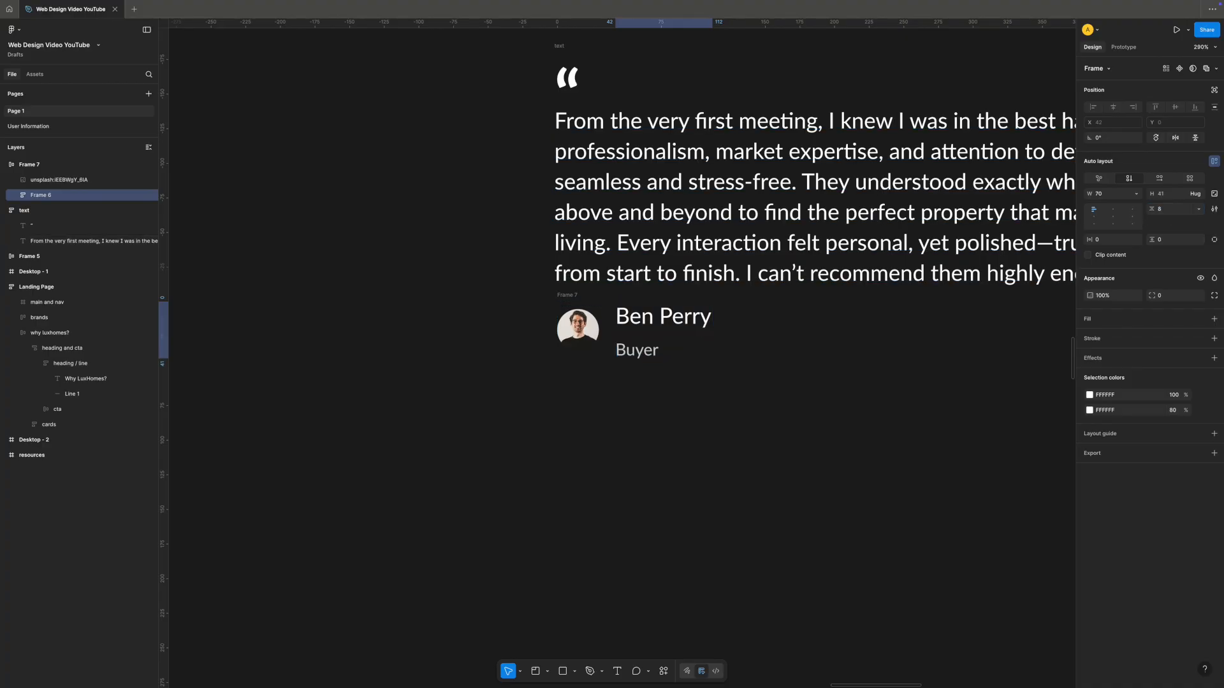
Set the vertical gap between the reviewer's name and "Buyer" to 0
click(1177, 214)
text(0)
key(Return)
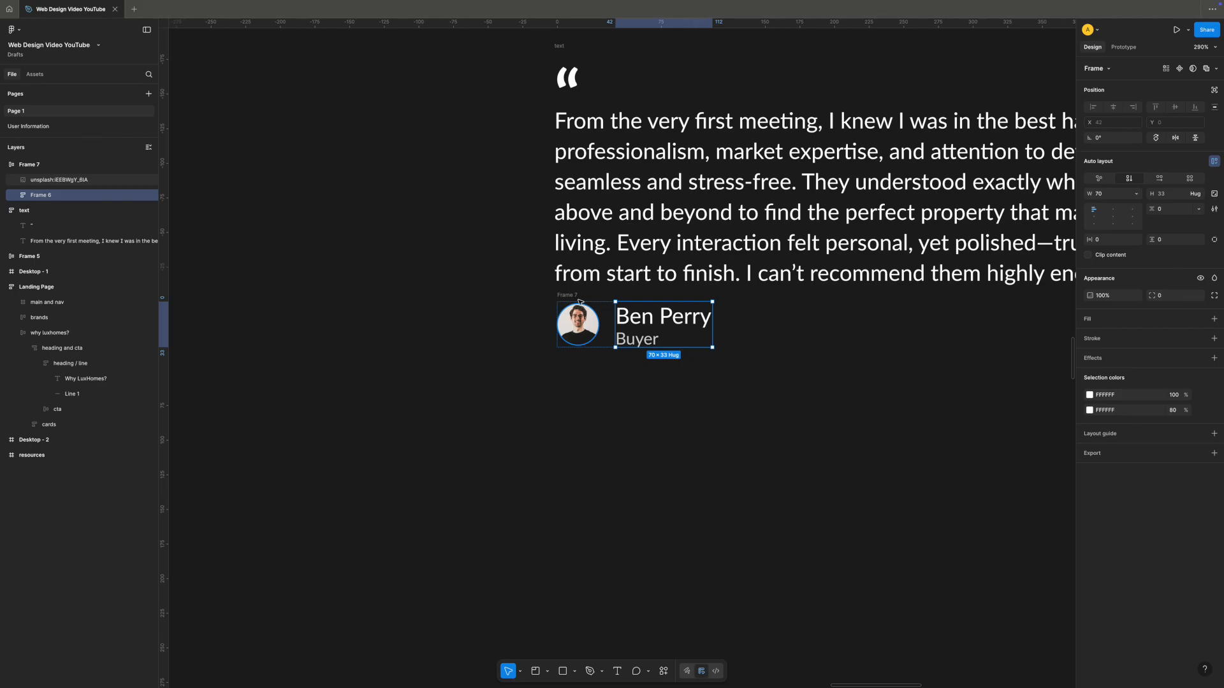
Set the horizontal gap between the headshot and the name block to 16
key(Escape)
click(1172, 215)
text(16)
key(Return)
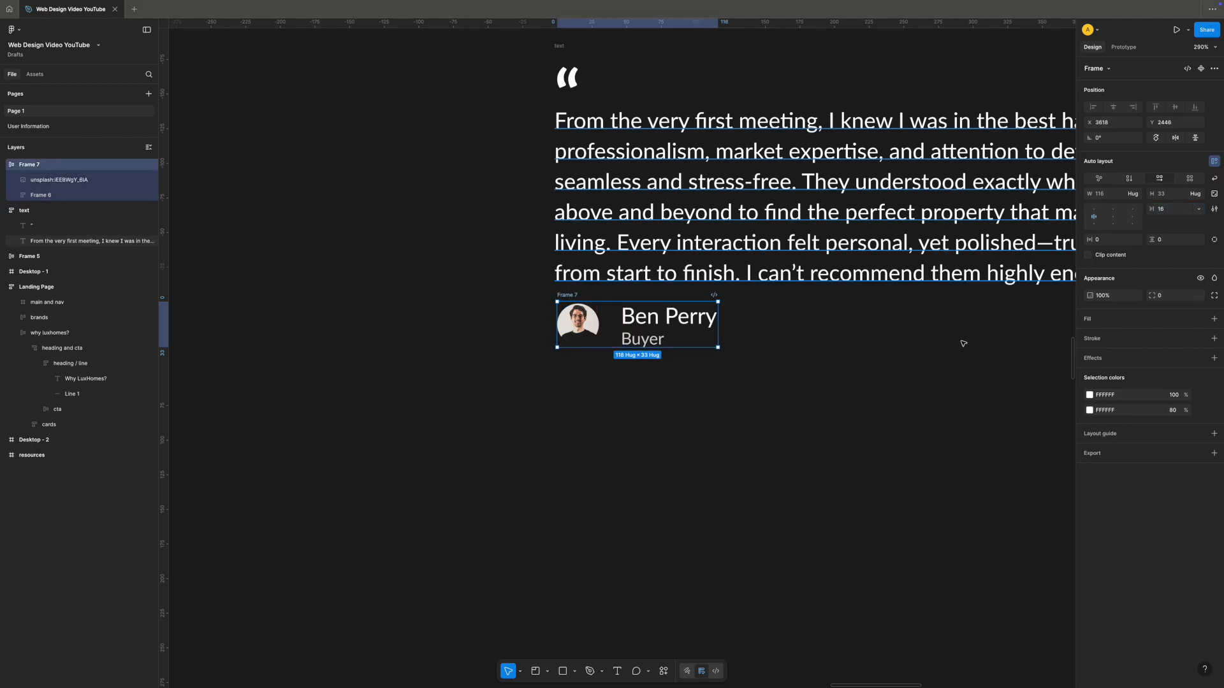
click(939, 346)
Set the horizontal gap between the headshot and the name block to 8
click(567, 295)
click(1175, 214)
text(19)
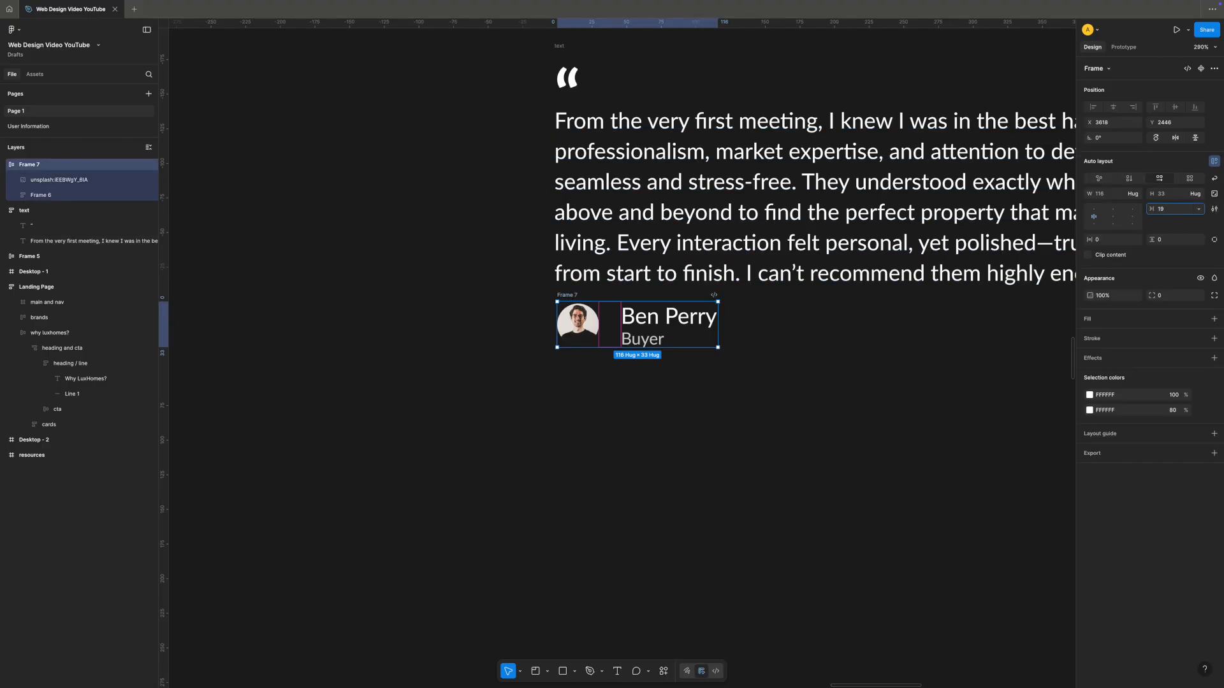
key(Return)
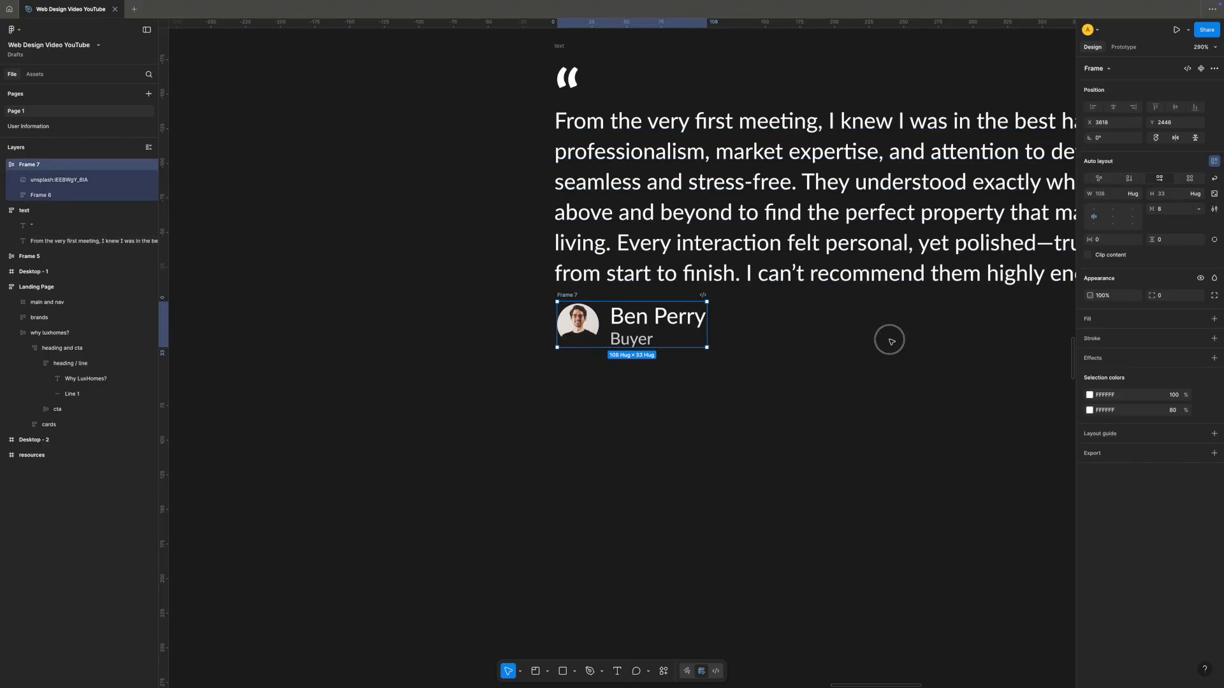
click(888, 340)
click(574, 307)
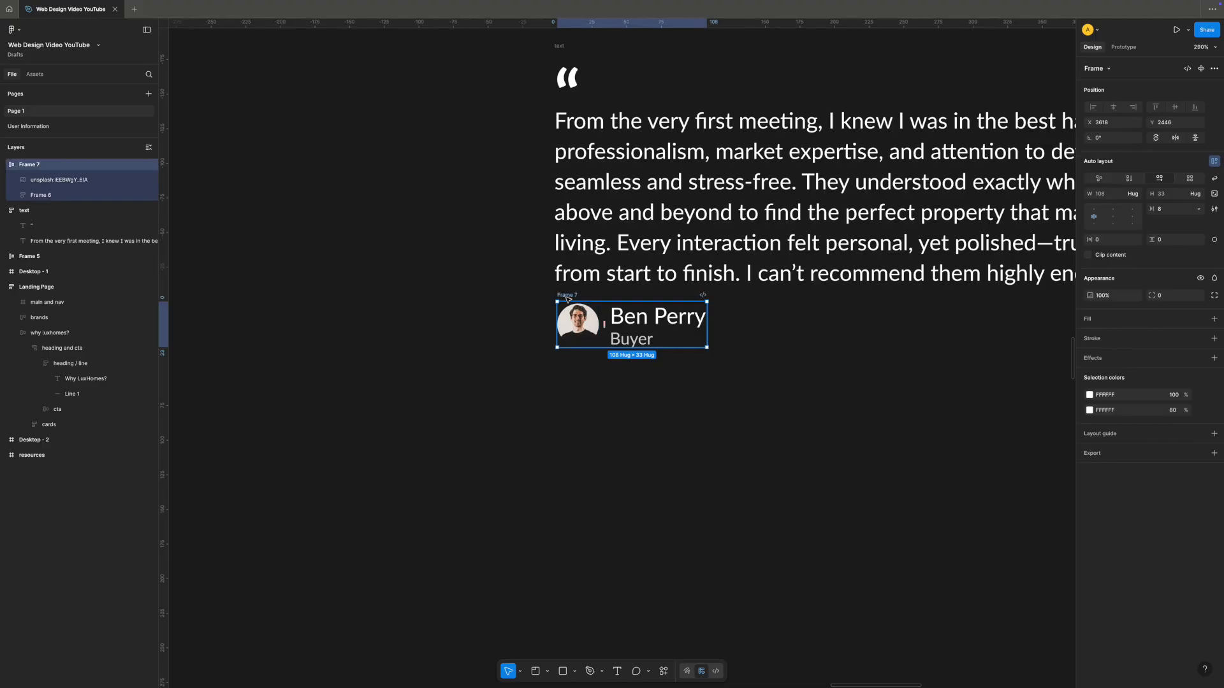
scroll(854, 358, right, 5)
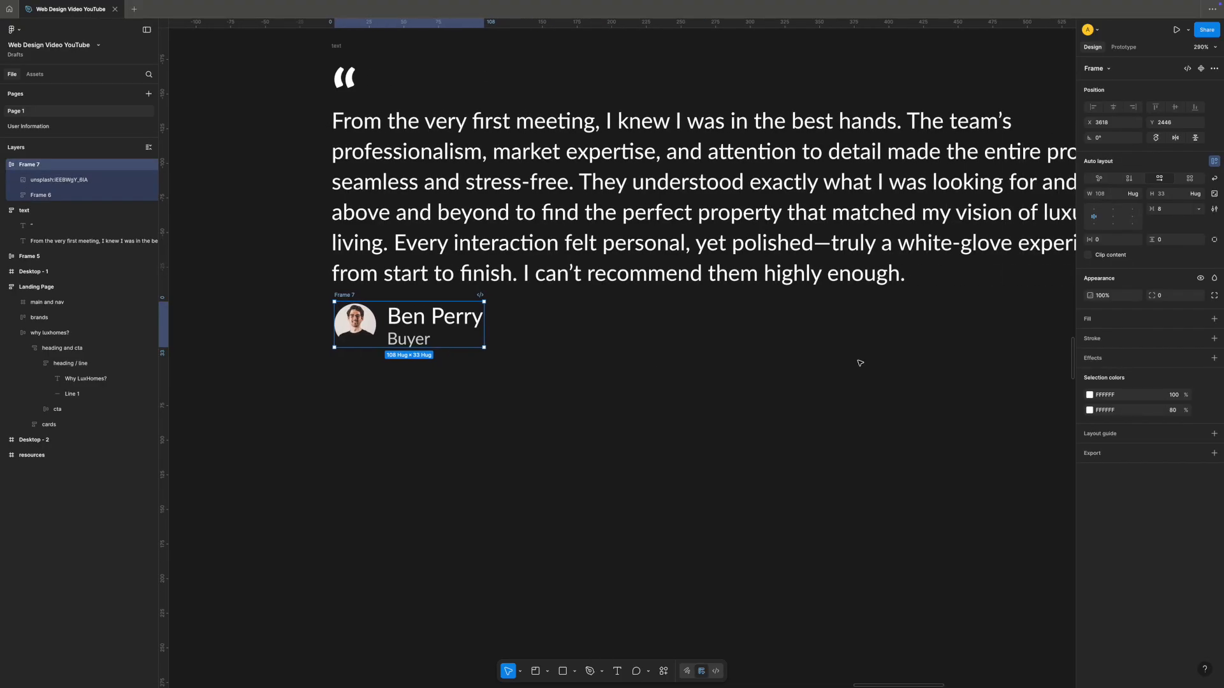
click(860, 363)
scroll(860, 364, right, 5)
scroll(859, 364, left, 4)
scroll(860, 364, right, 3)
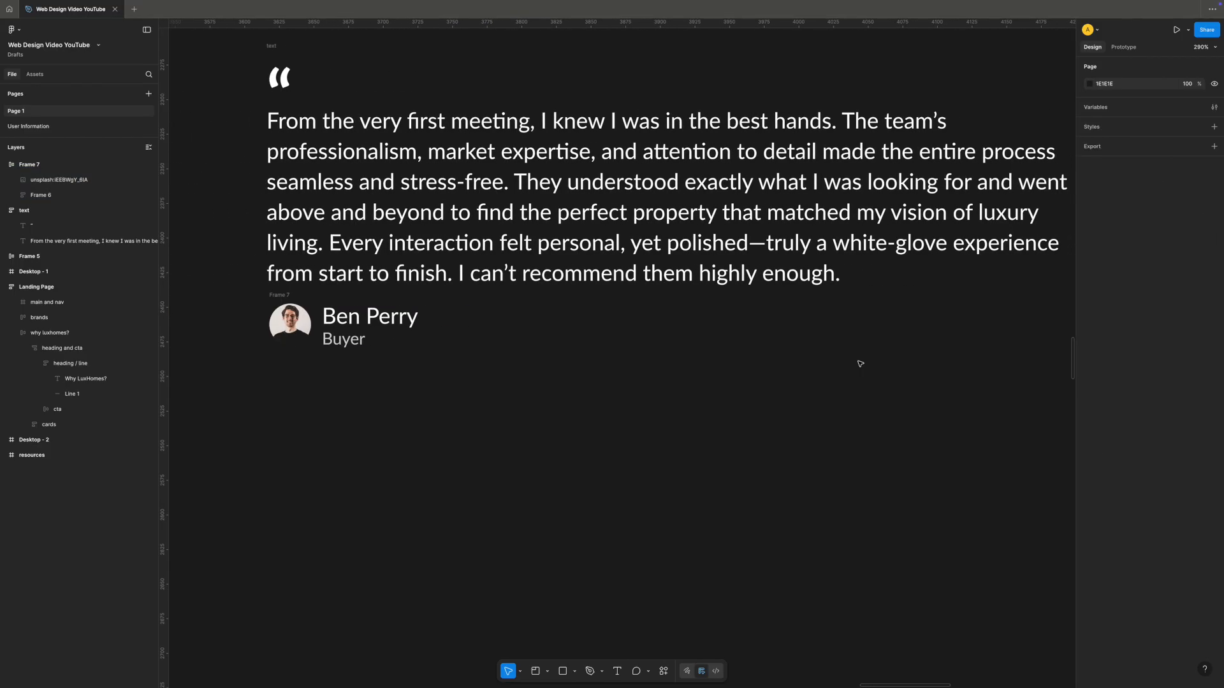
Find a solid star icon with the Iconify plugin by searching "star", and place it to the right of the reviewer's name block
right_click(611, 357)
mouse_move(630, 442)
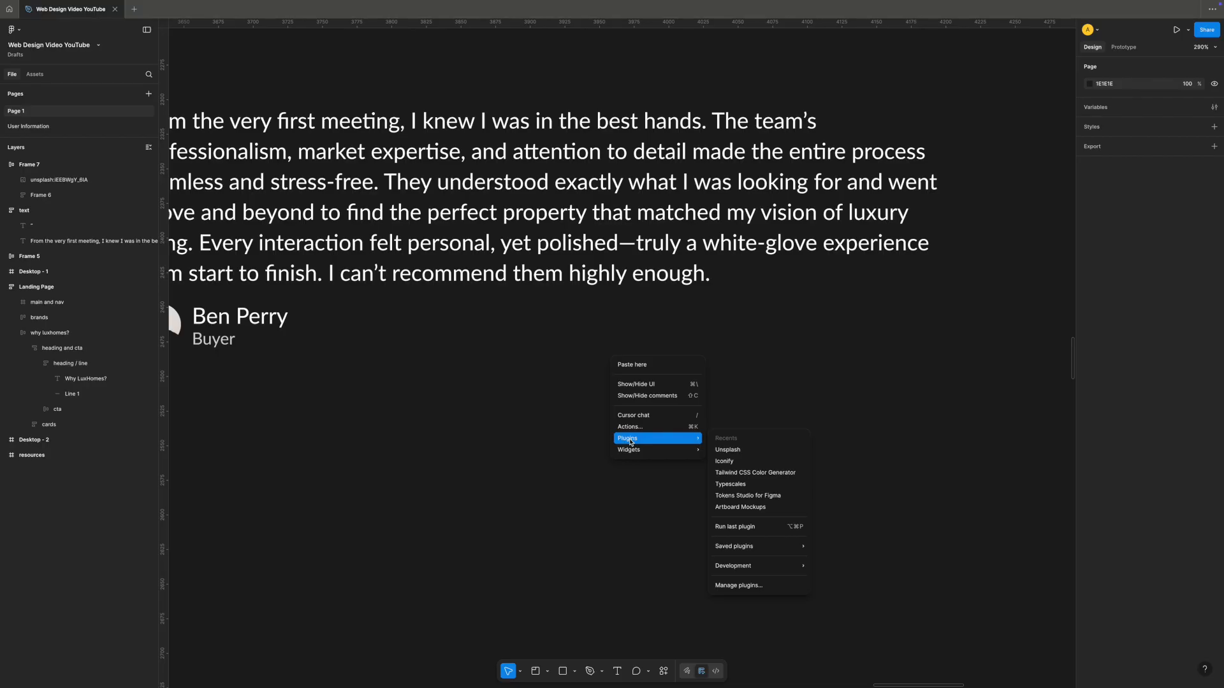
click(745, 460)
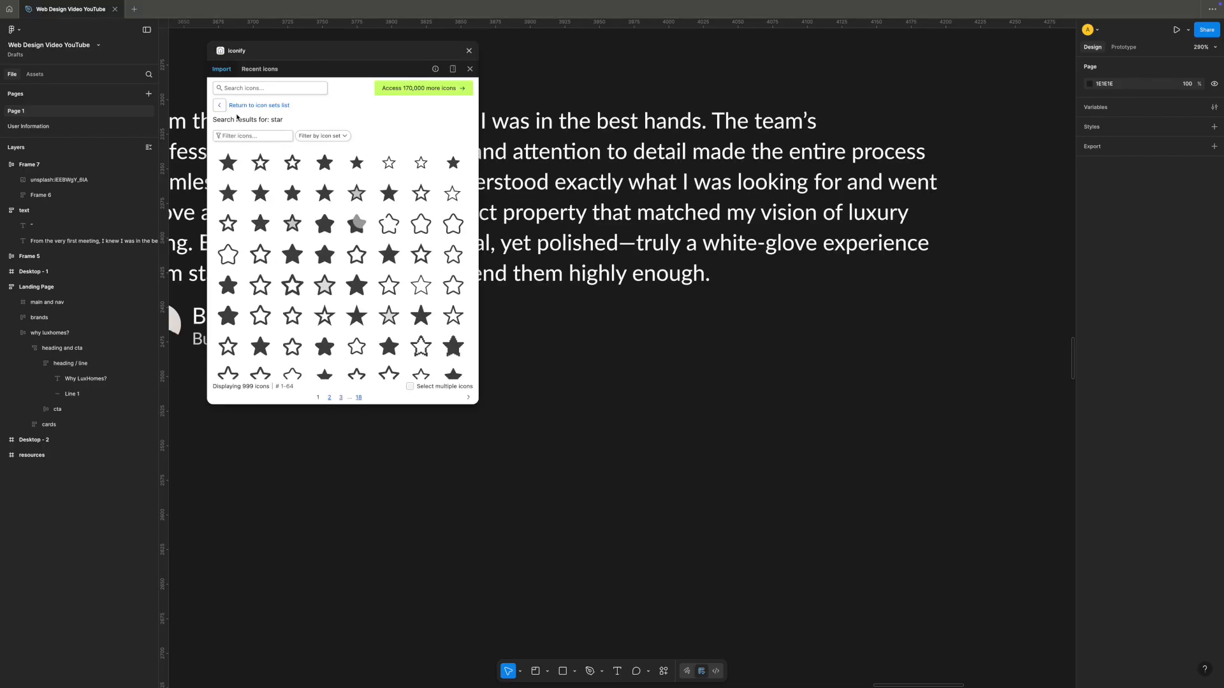
click(268, 88)
text(star)
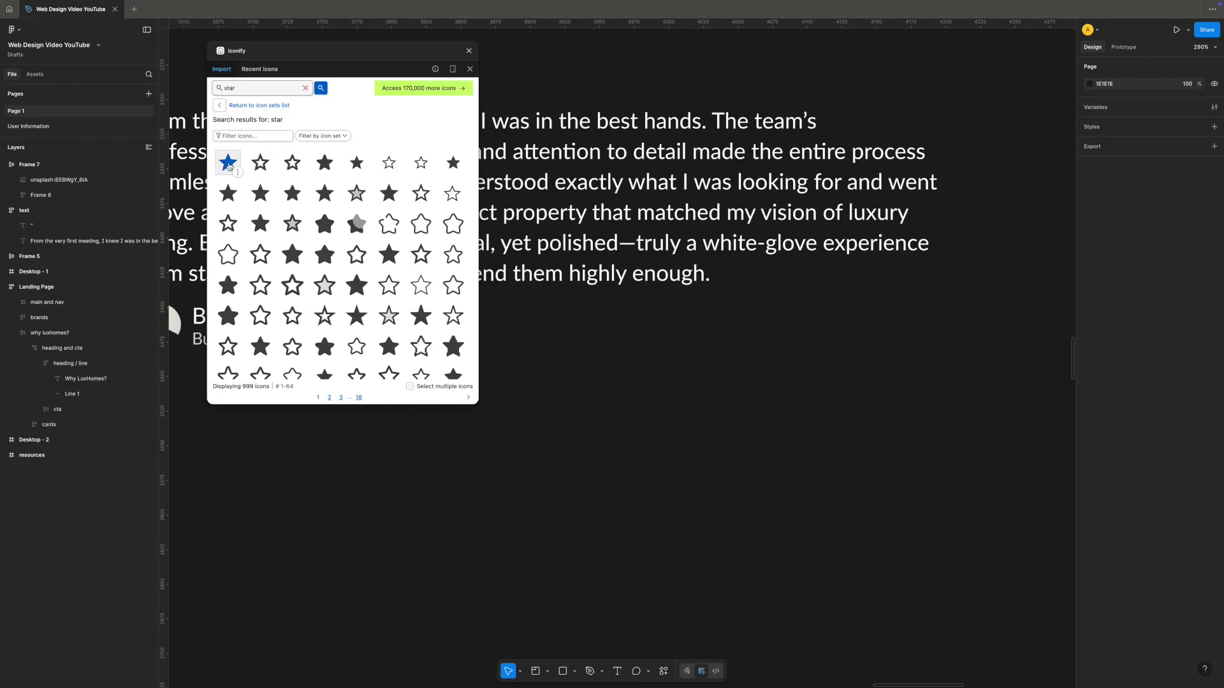
drag(229, 167, 604, 413)
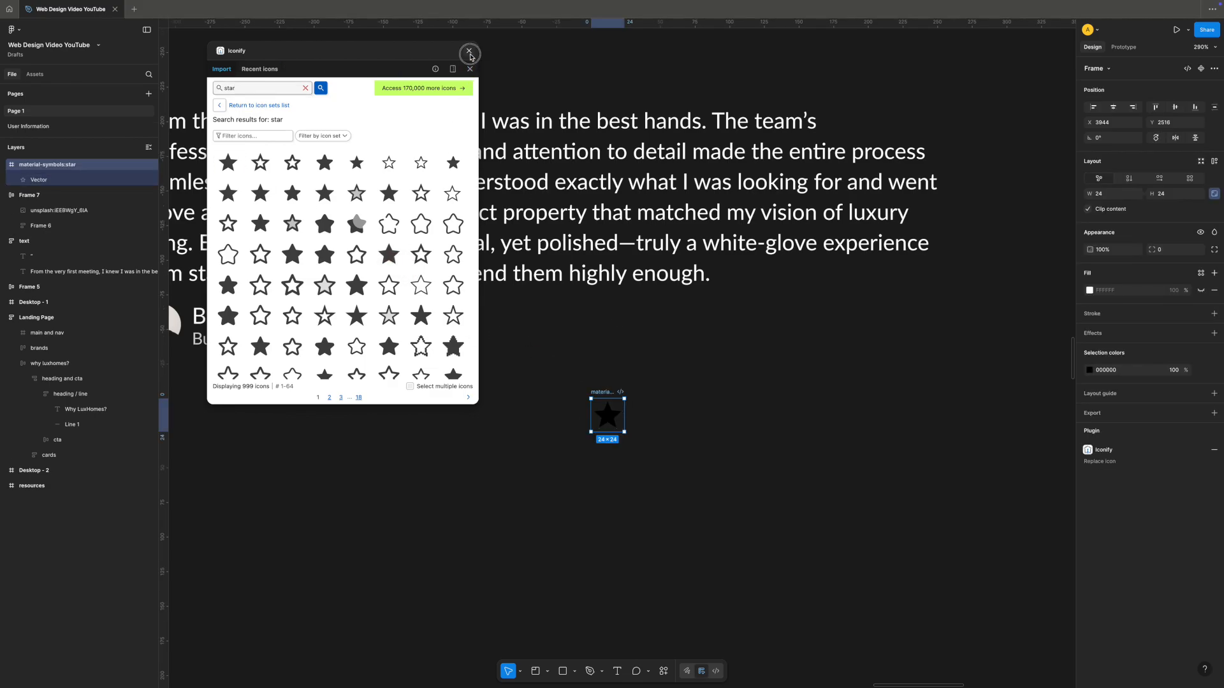
click(470, 51)
drag(602, 393, 442, 312)
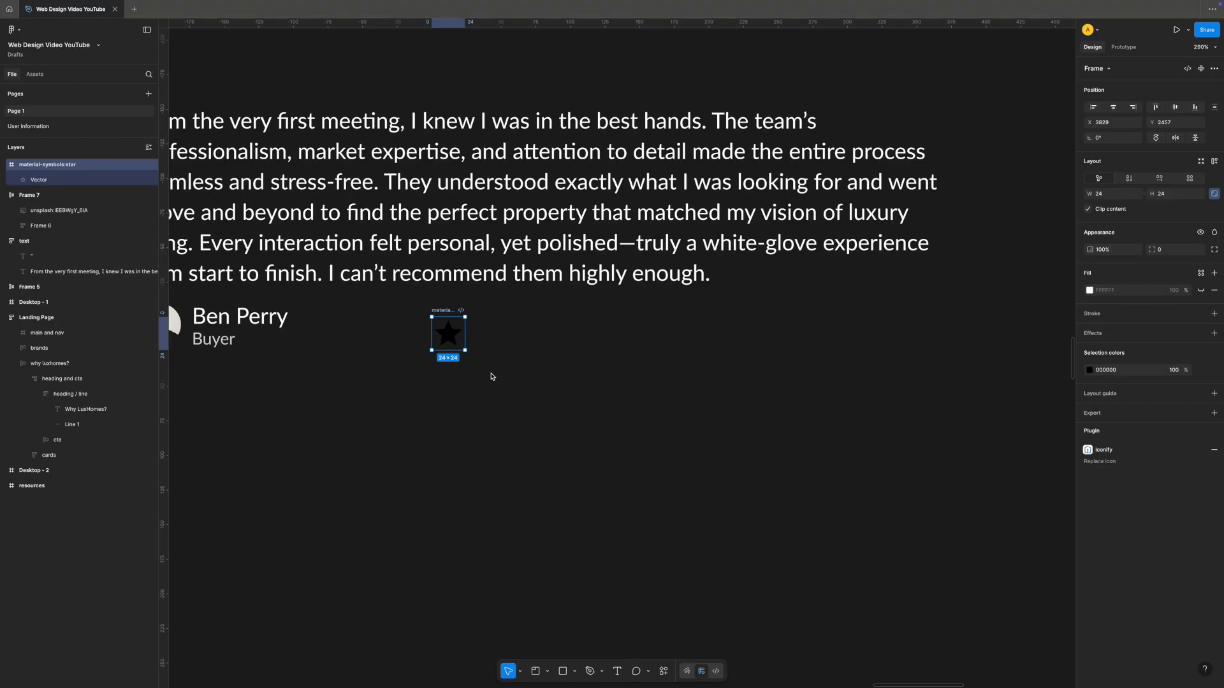
Scale the star icon to 16 × 16 and move it slightly lower
key(k)
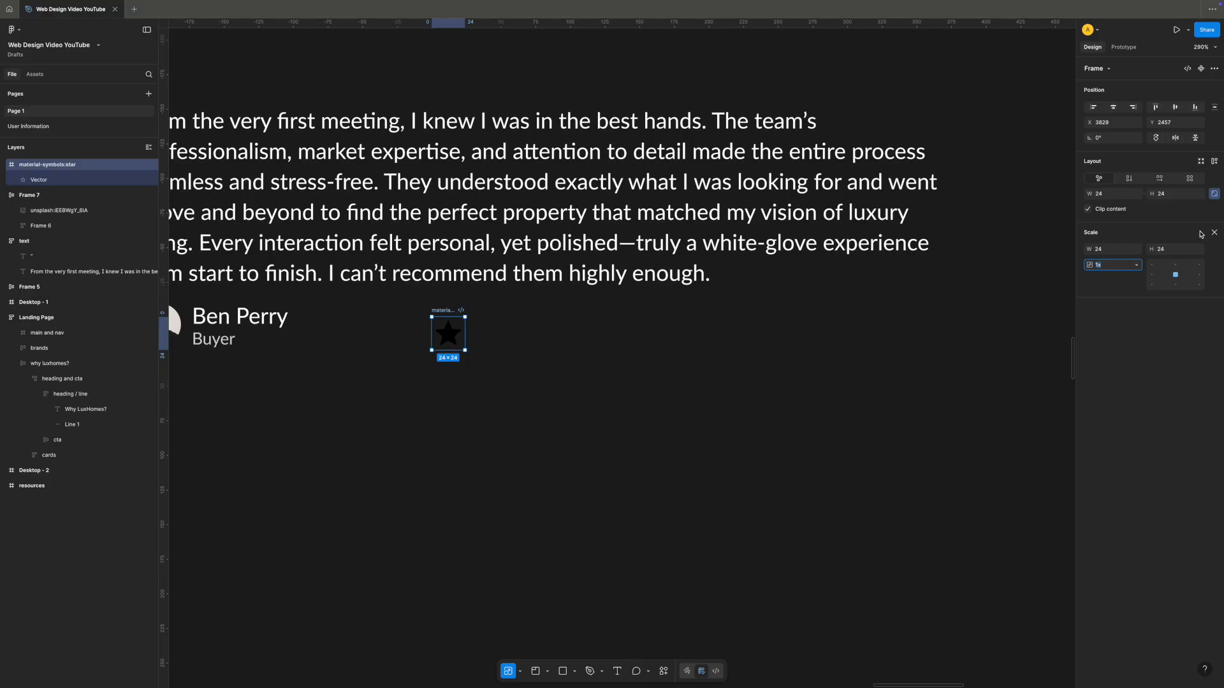
click(1116, 249)
text(16)
key(Tab)
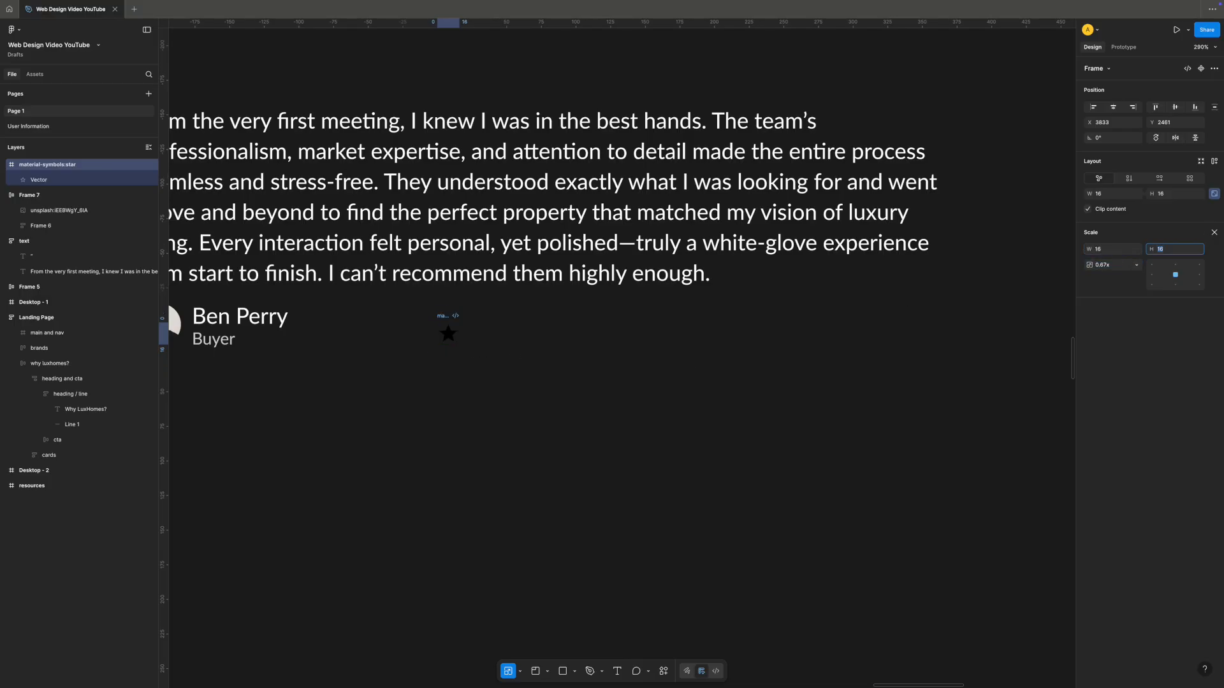
click(749, 331)
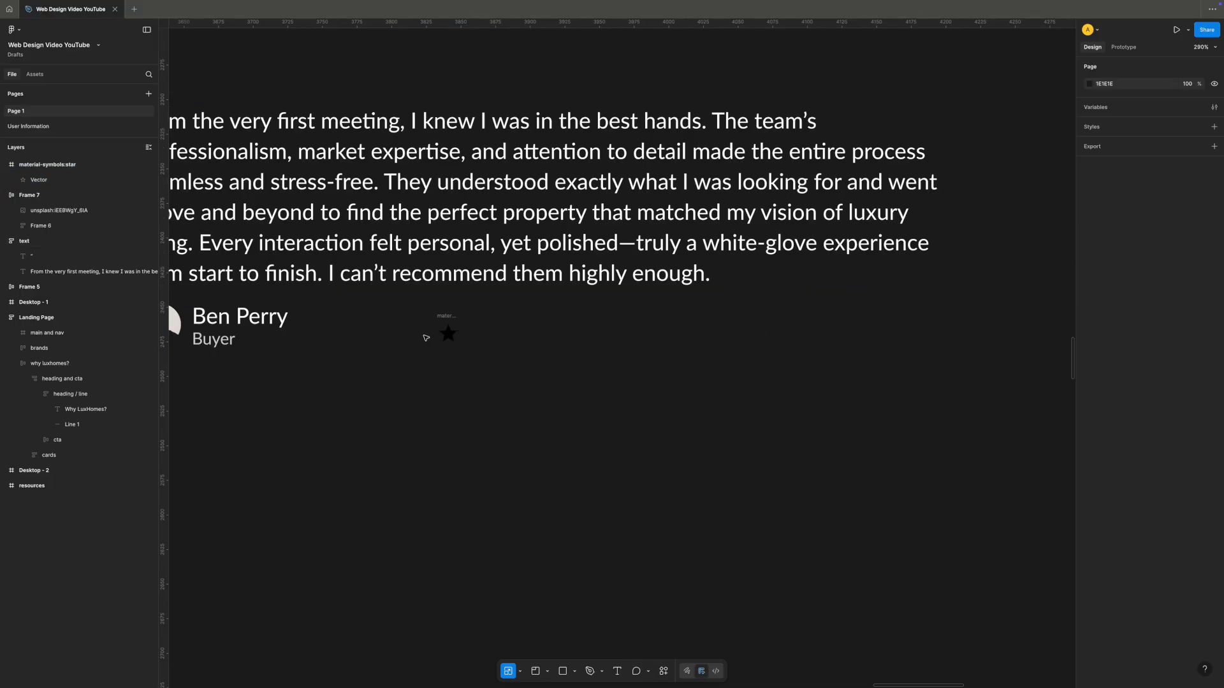
drag(431, 318, 460, 342)
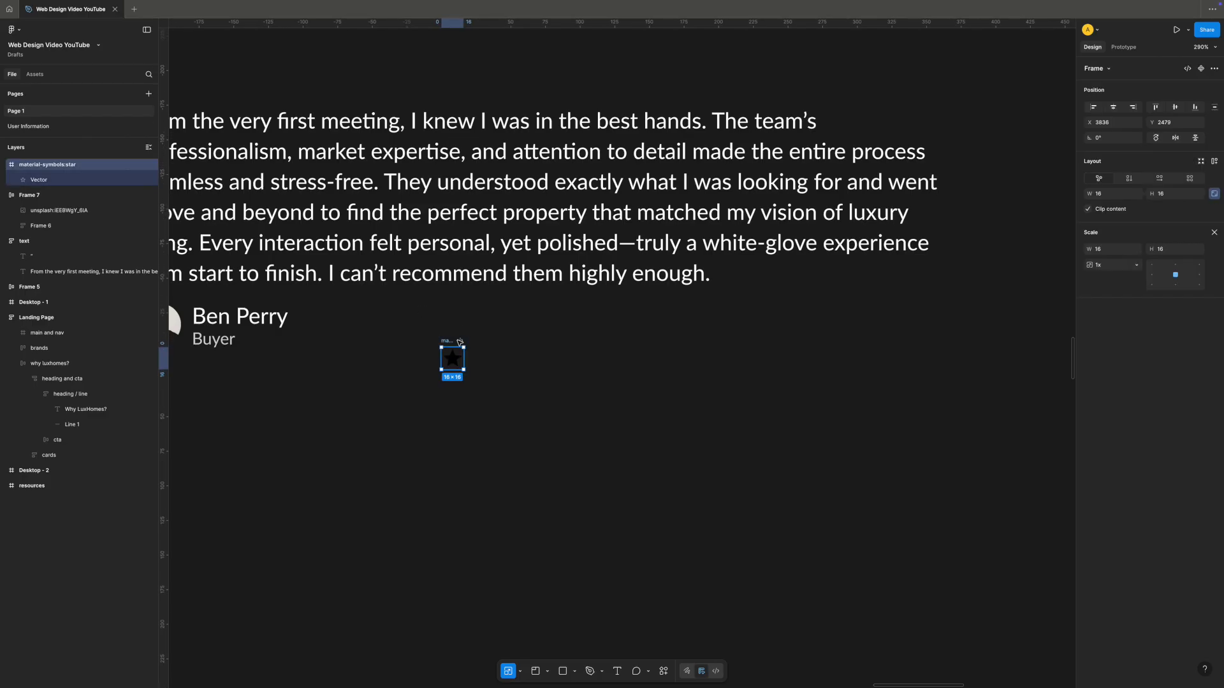
click(1214, 232)
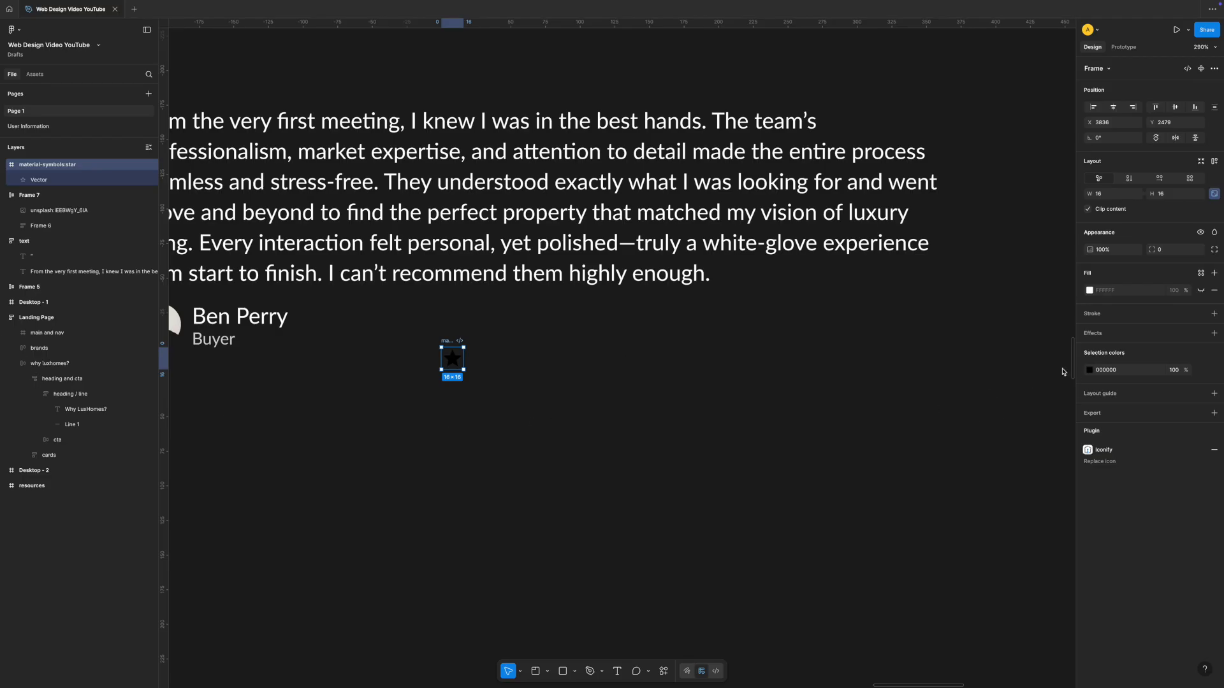
Recolour the star icon with the copied yellow, FBC02D
click(577, 365)
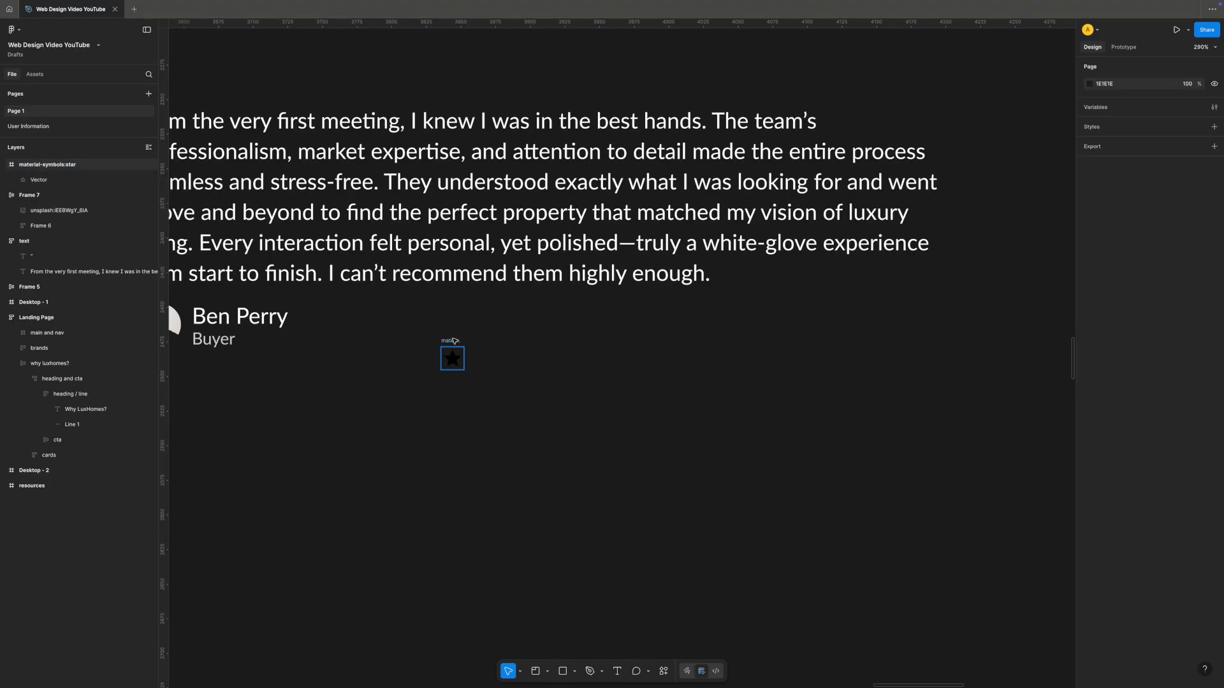
click(448, 342)
click(1113, 371)
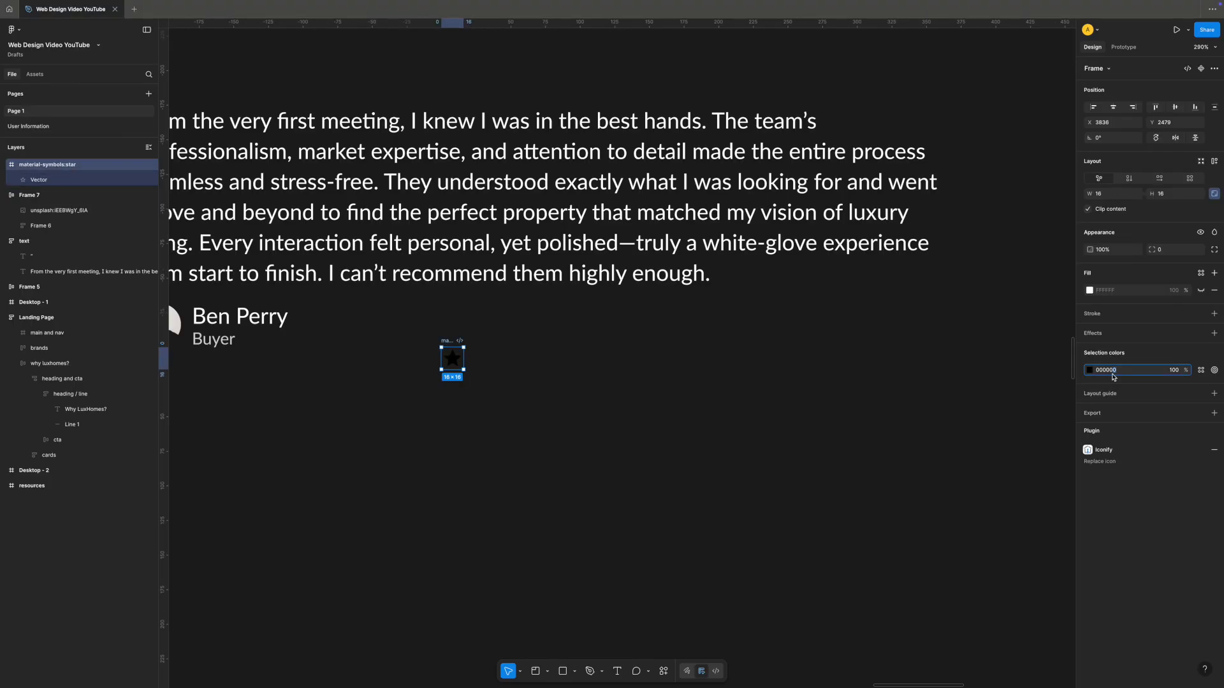
key(super+v)
key(Return)
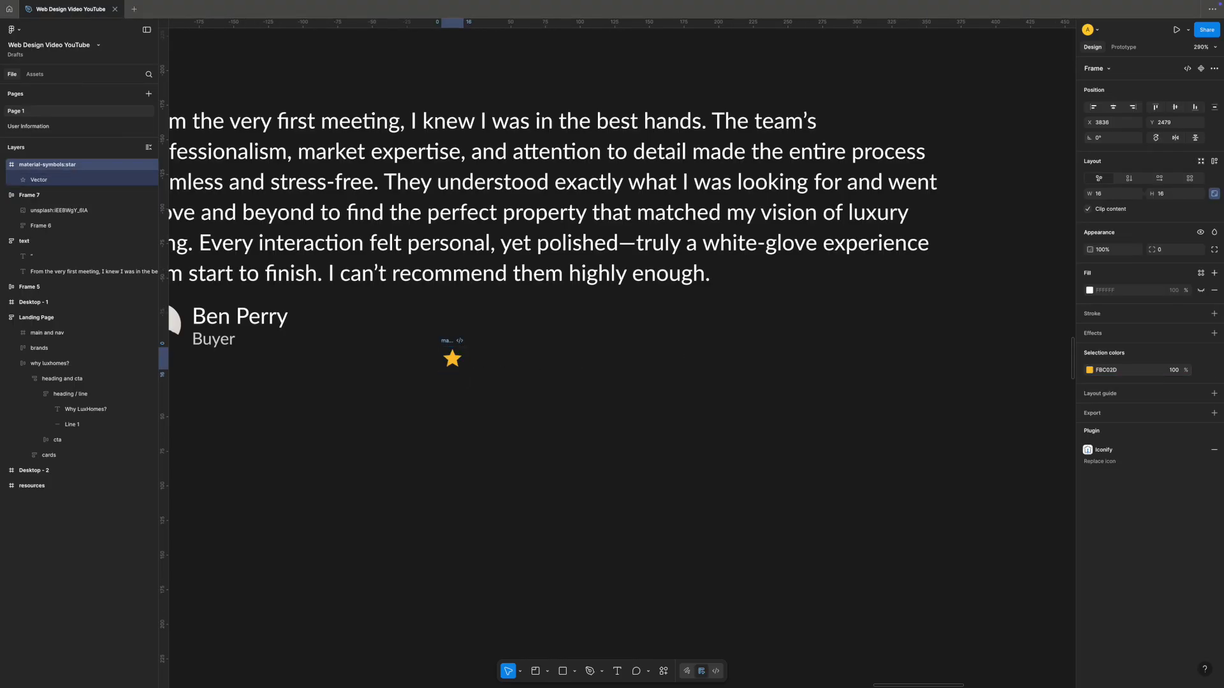
click(680, 382)
Place a duplicate of the yellow star level with the original, about 40 px to its right
scroll(392, 360, down, 3)
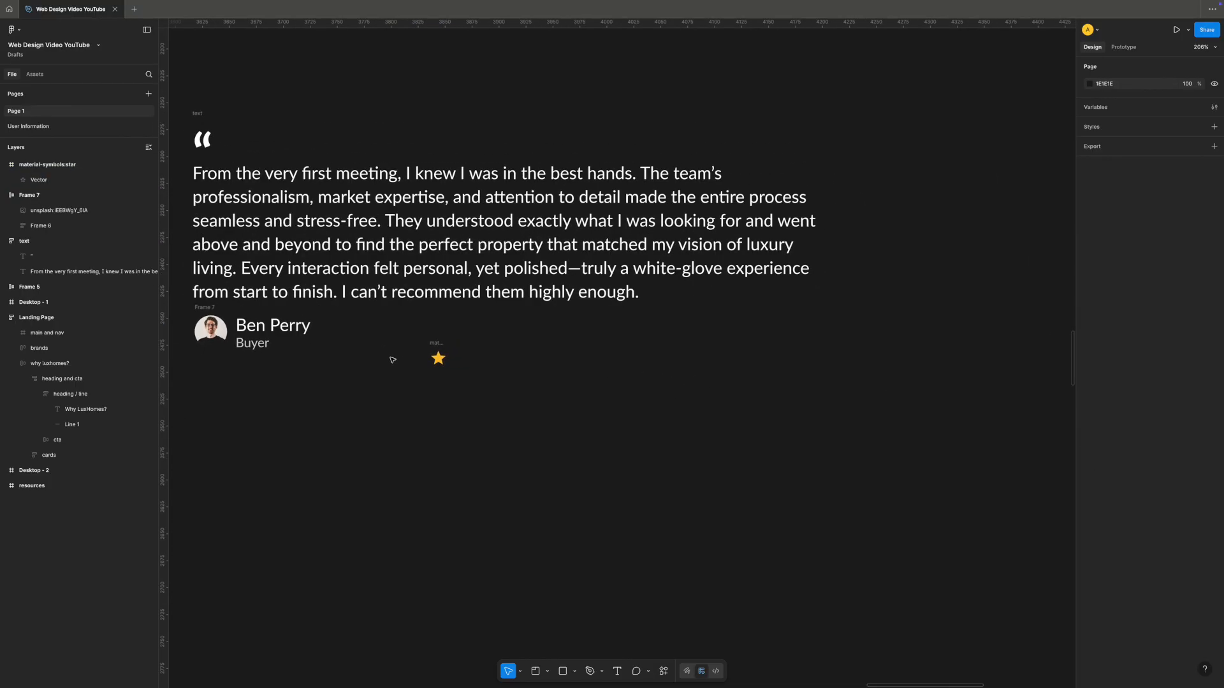
scroll(392, 360, up, 6)
scroll(392, 360, down, 2)
click(477, 338)
drag(477, 338, 588, 339)
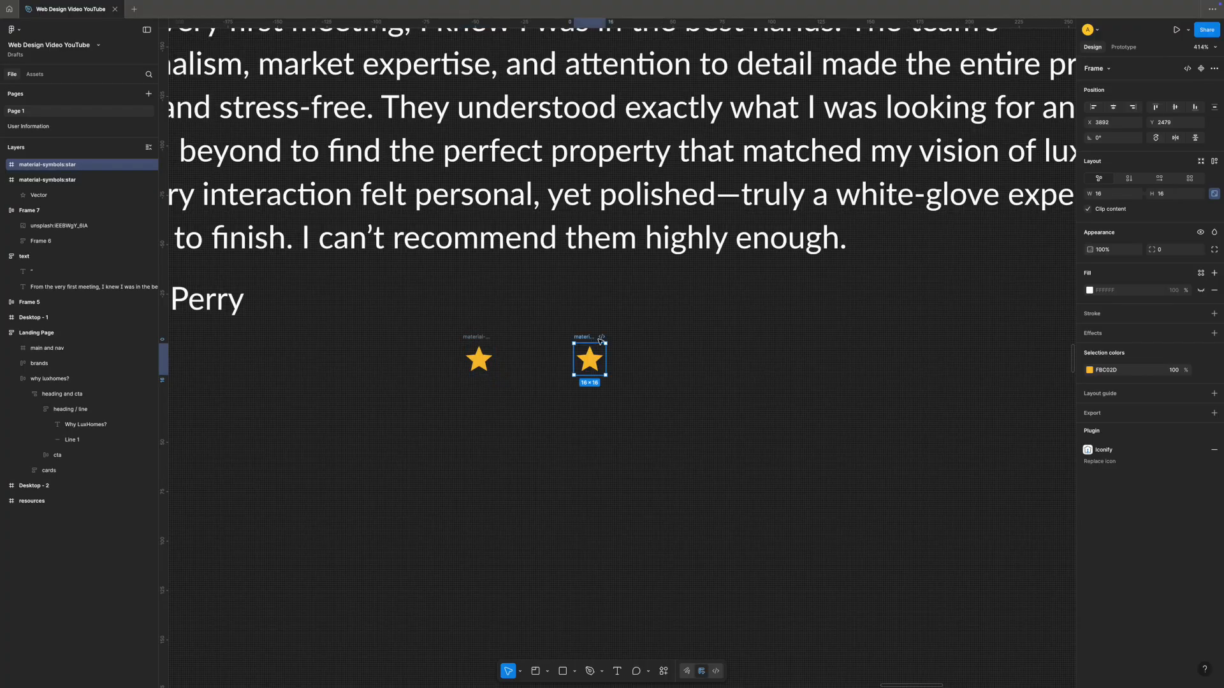
Wrap both stars in a horizontal auto layout with a gap of 0
shift+click(468, 338)
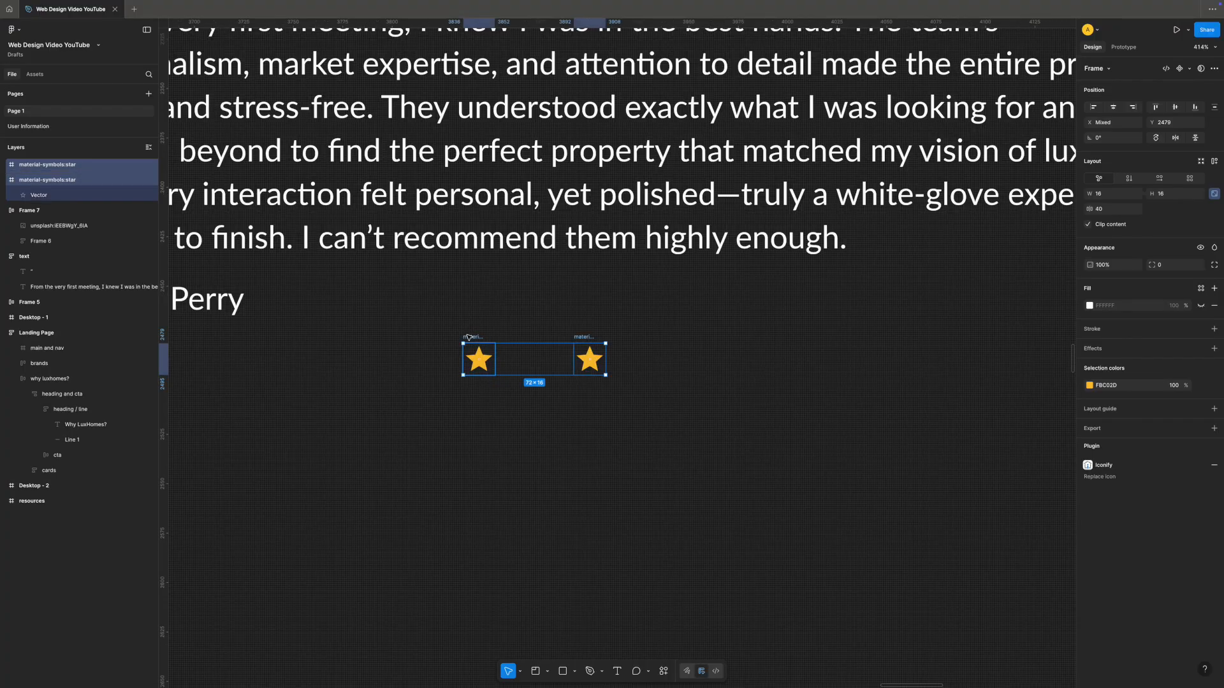
key(shift+a)
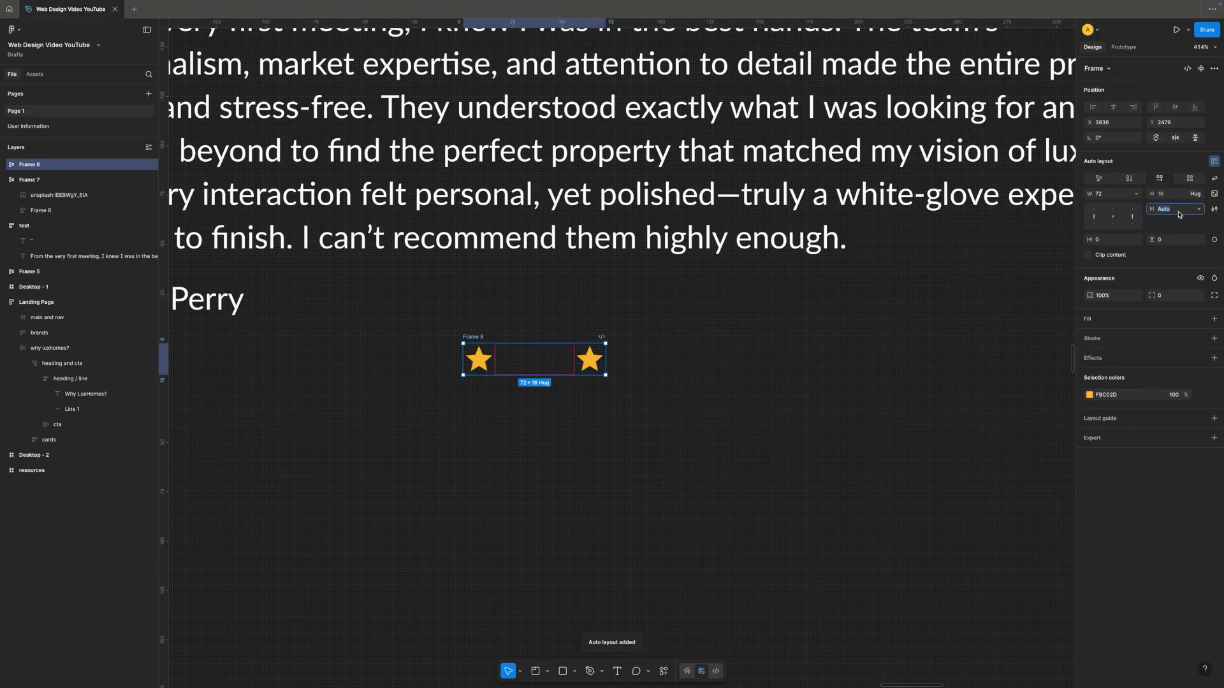
text(0)
key(Return)
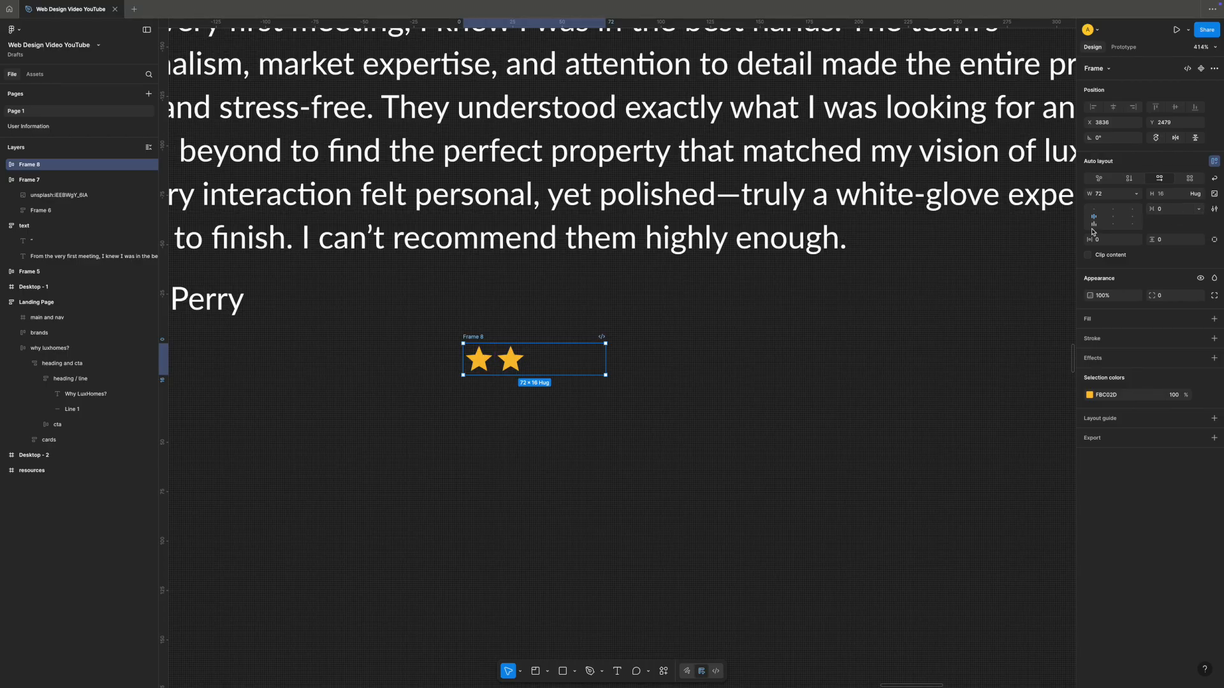
click(909, 319)
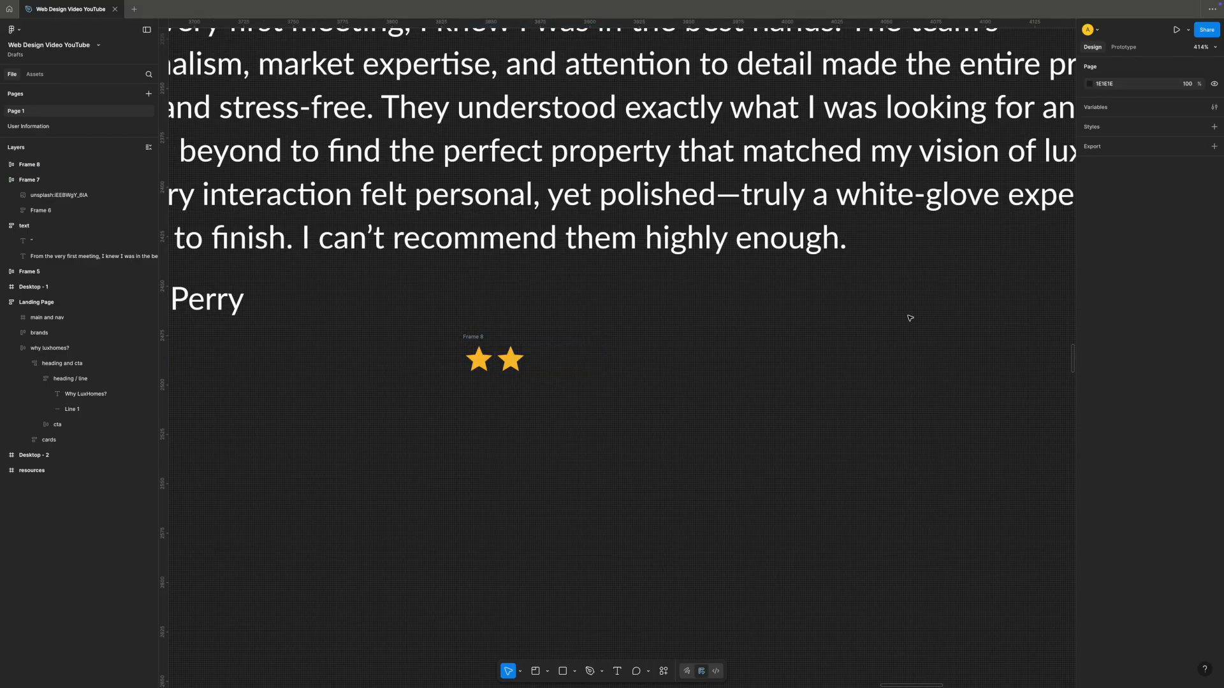
Duplicate the second star three times inside the auto layout to make a five-star row
click(514, 354)
key(ctrl+d)
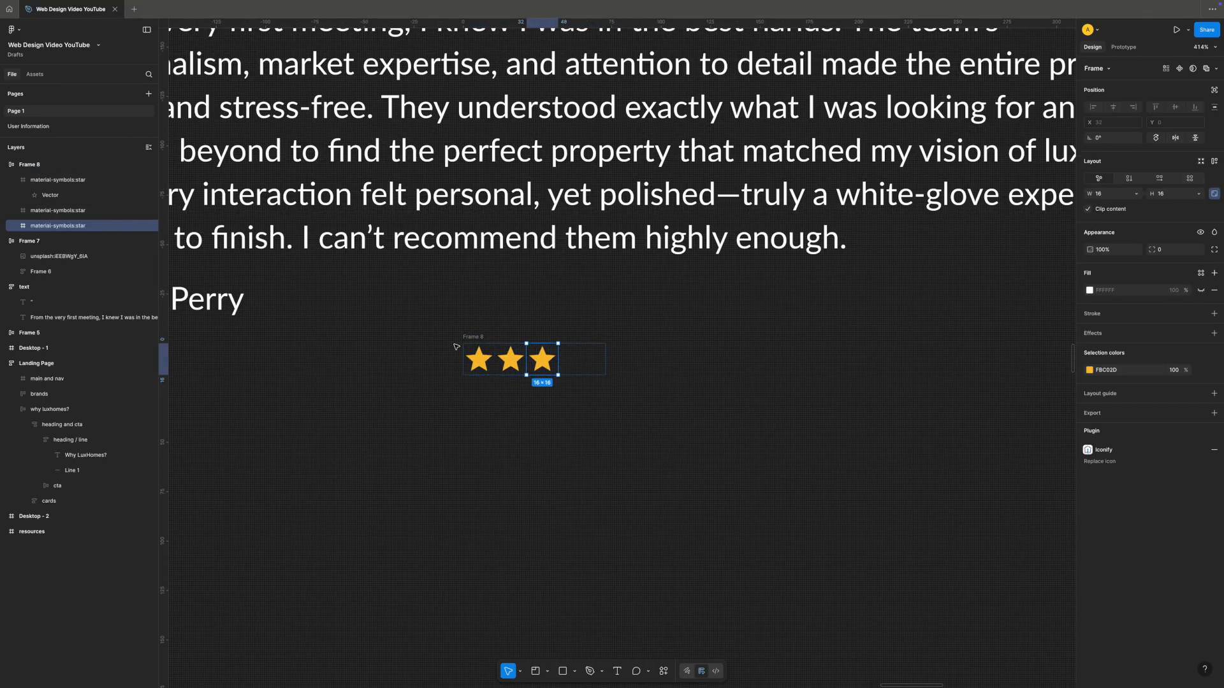
key(ctrl+d)
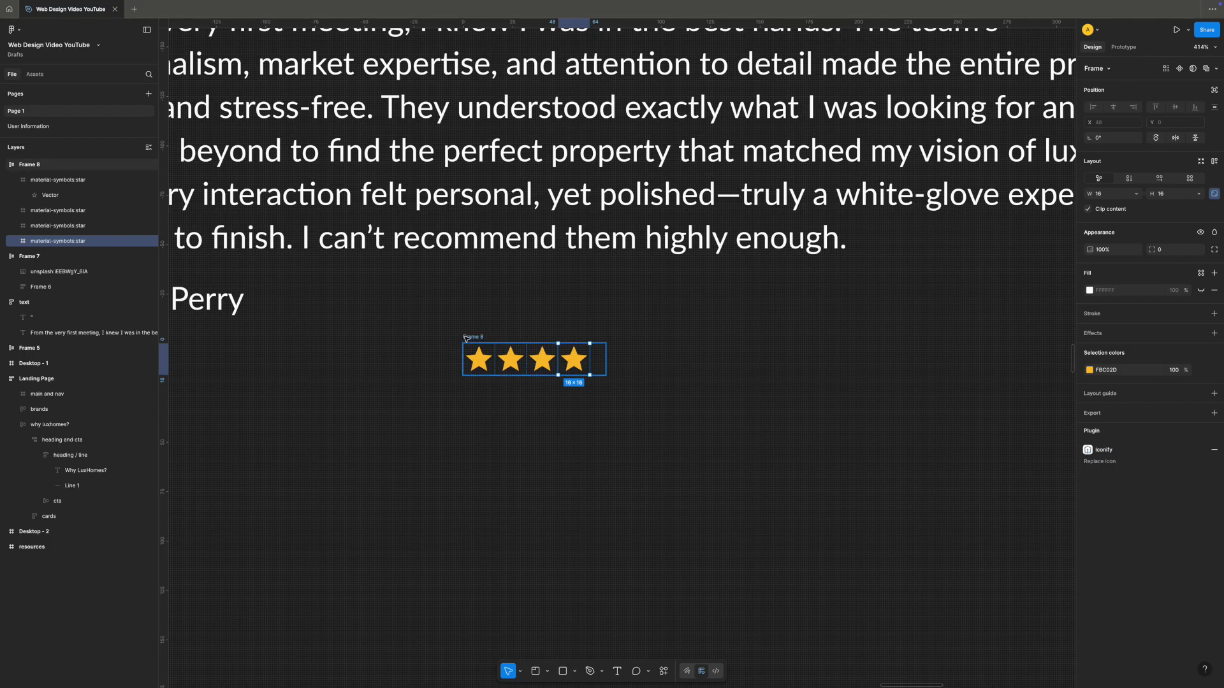
key(ctrl+d)
Set the star row's width to hug its contents and move the row slightly right and up
click(454, 332)
click(472, 337)
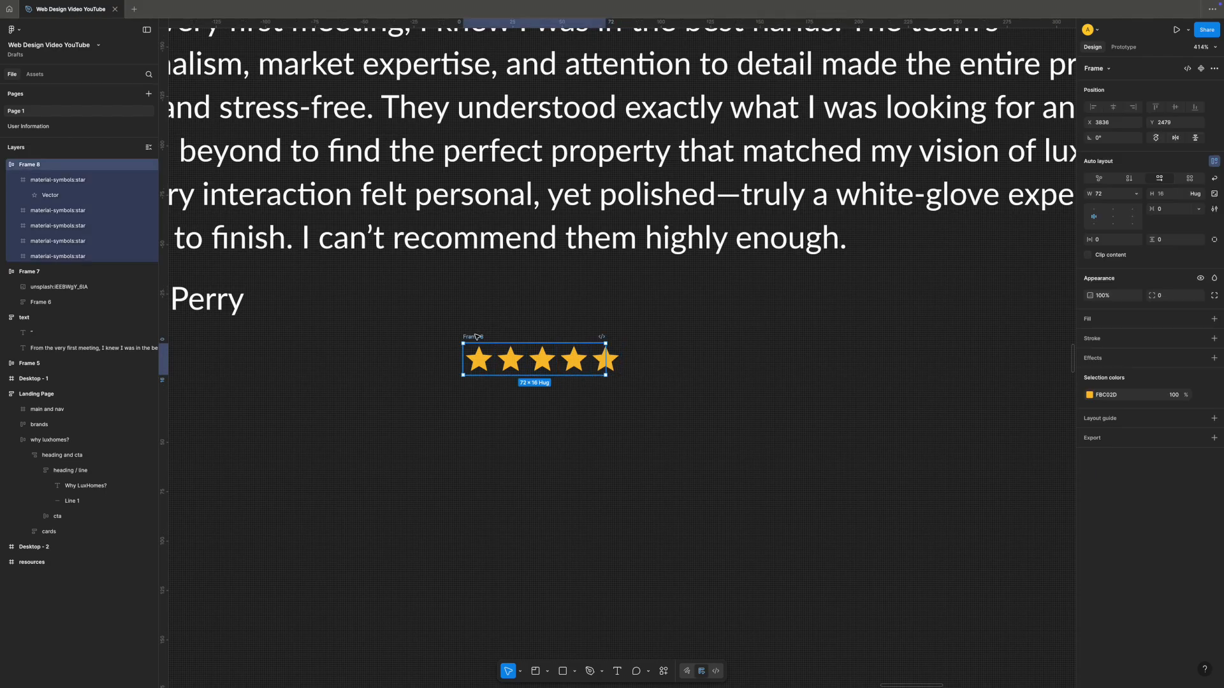
click(1136, 194)
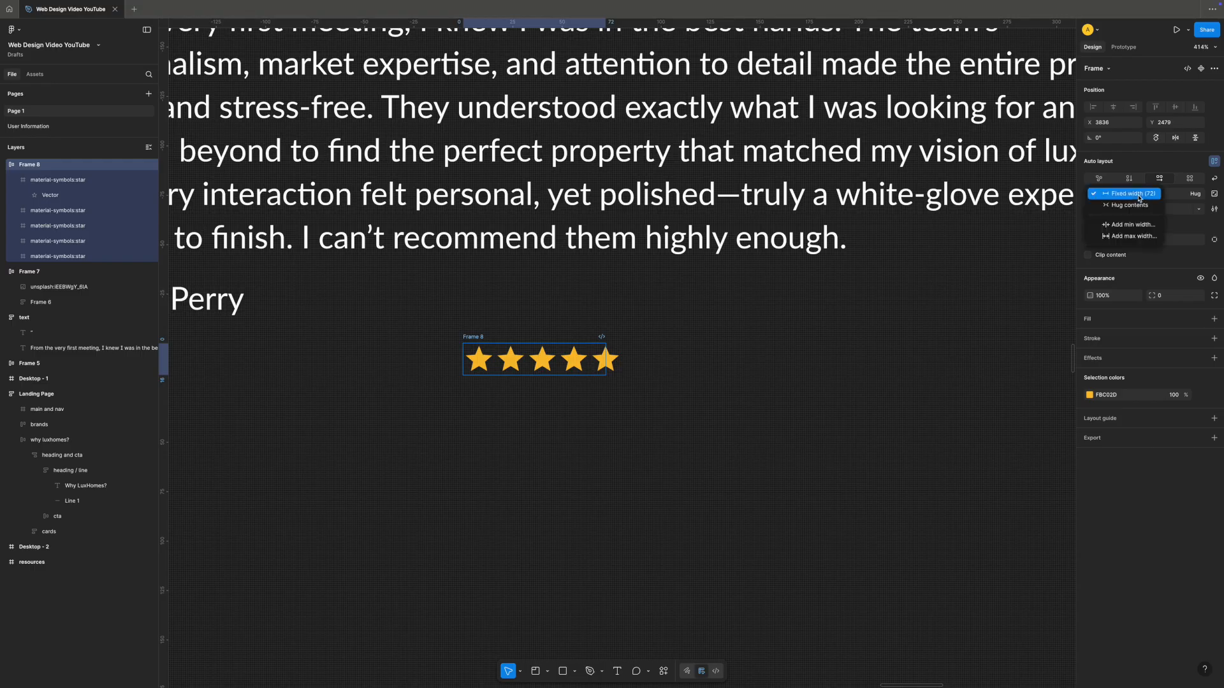
click(1138, 205)
click(895, 305)
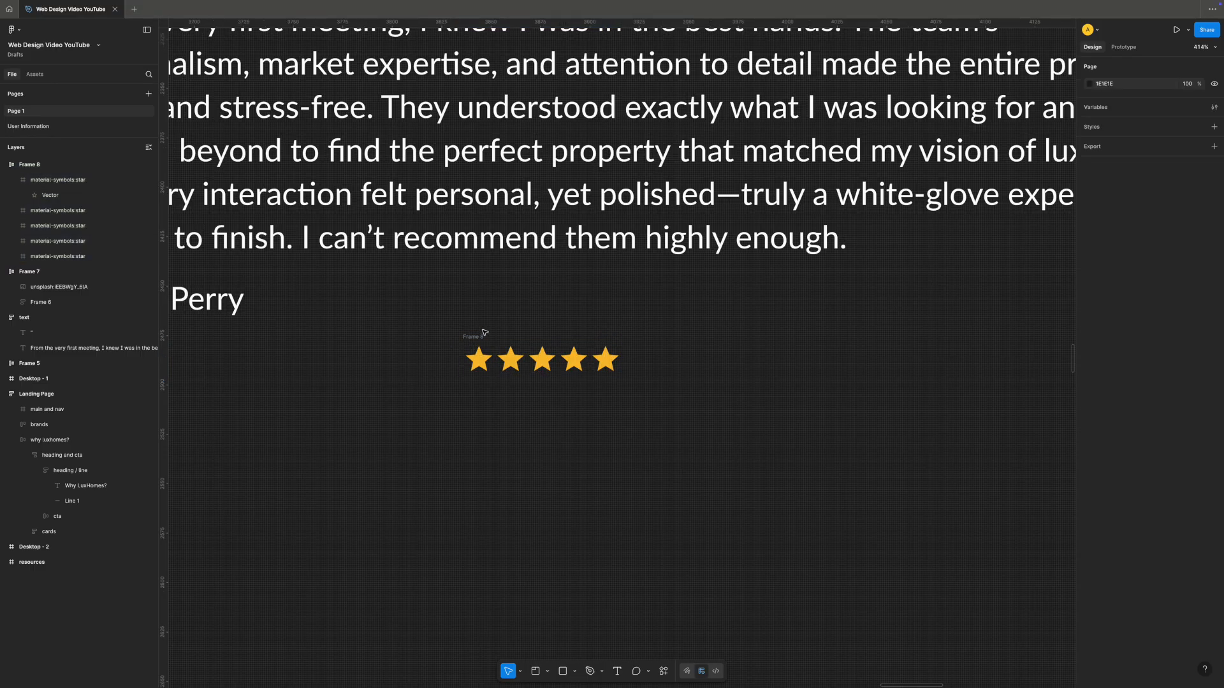
drag(481, 337, 504, 326)
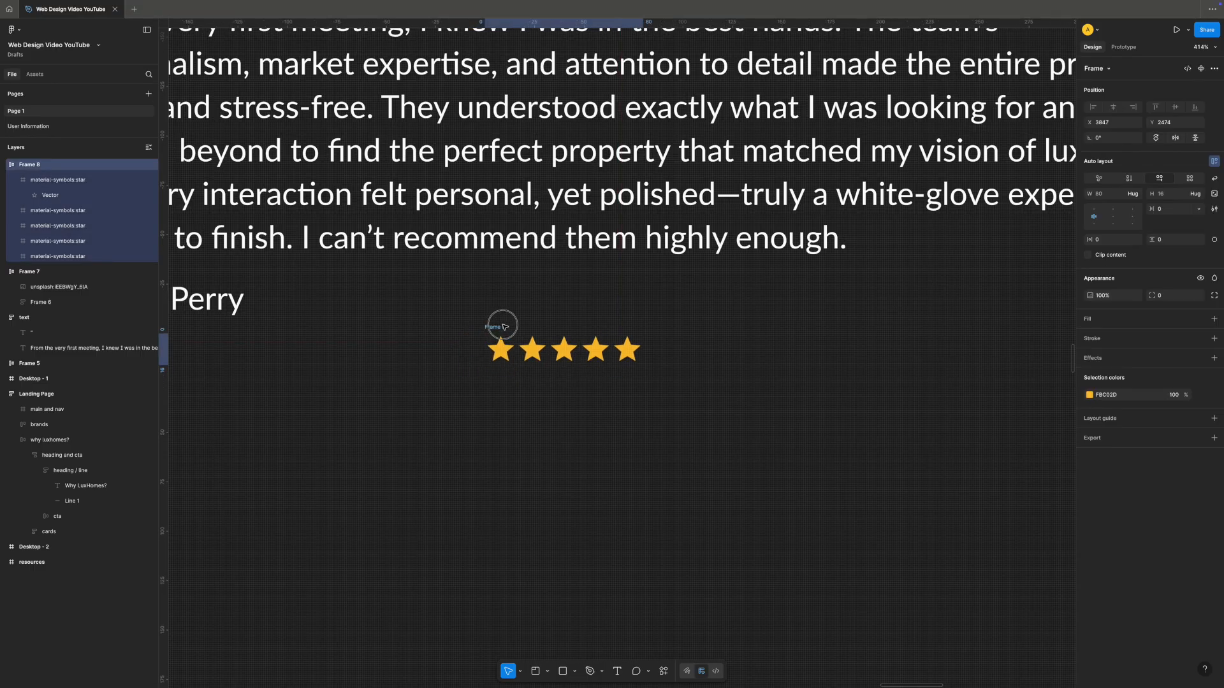
click(521, 374)
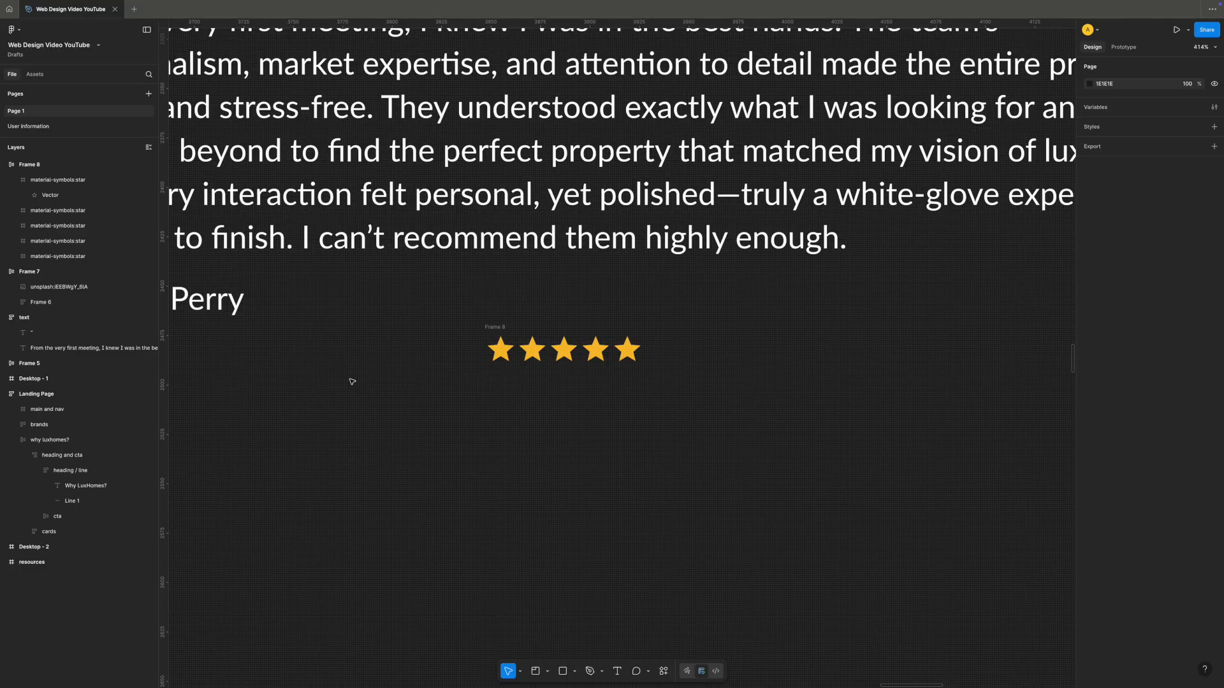
Place a copy of the "Buyer" text below the stars, change it to "5.0 Ratings" and set it to auto width
scroll(404, 406, down, 5)
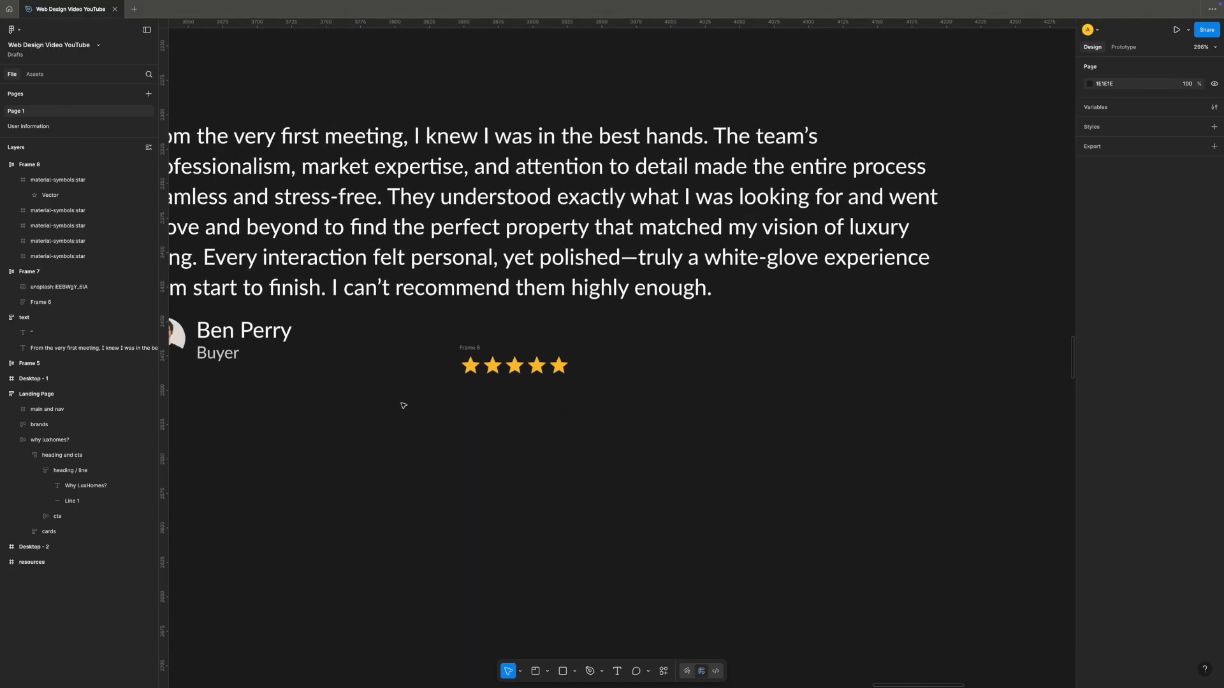
double_click(255, 346)
click(235, 359)
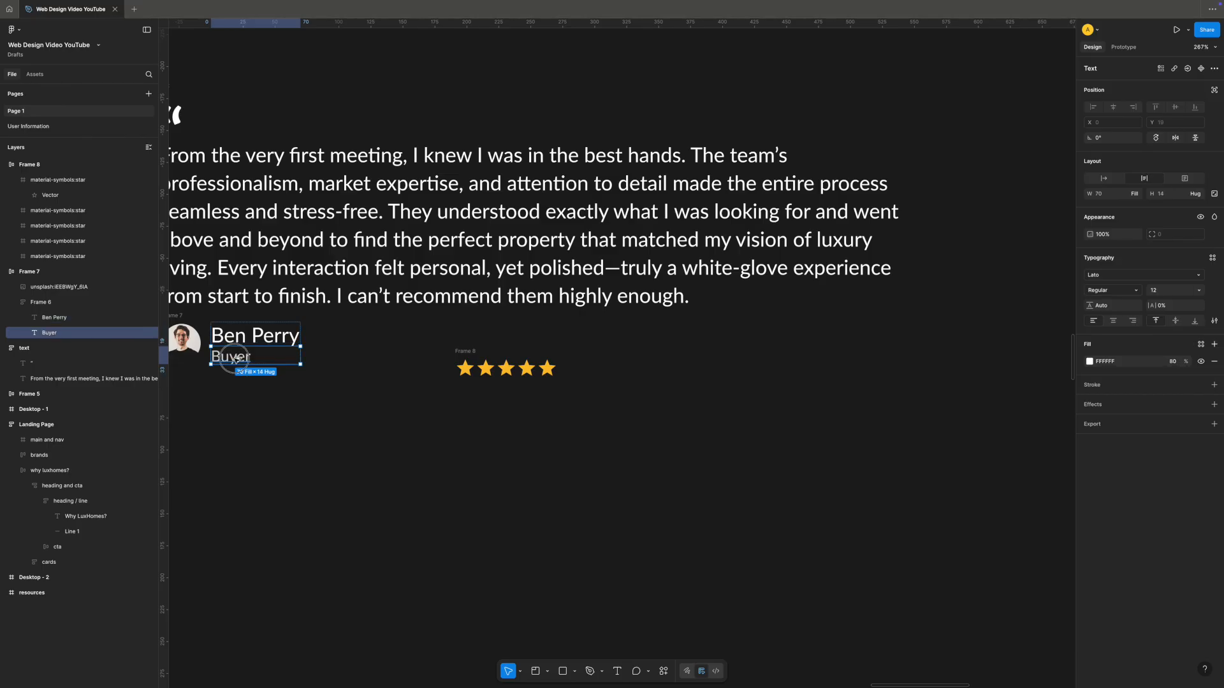
drag(235, 359, 435, 424)
double_click(446, 423)
text(5.0 Ratings)
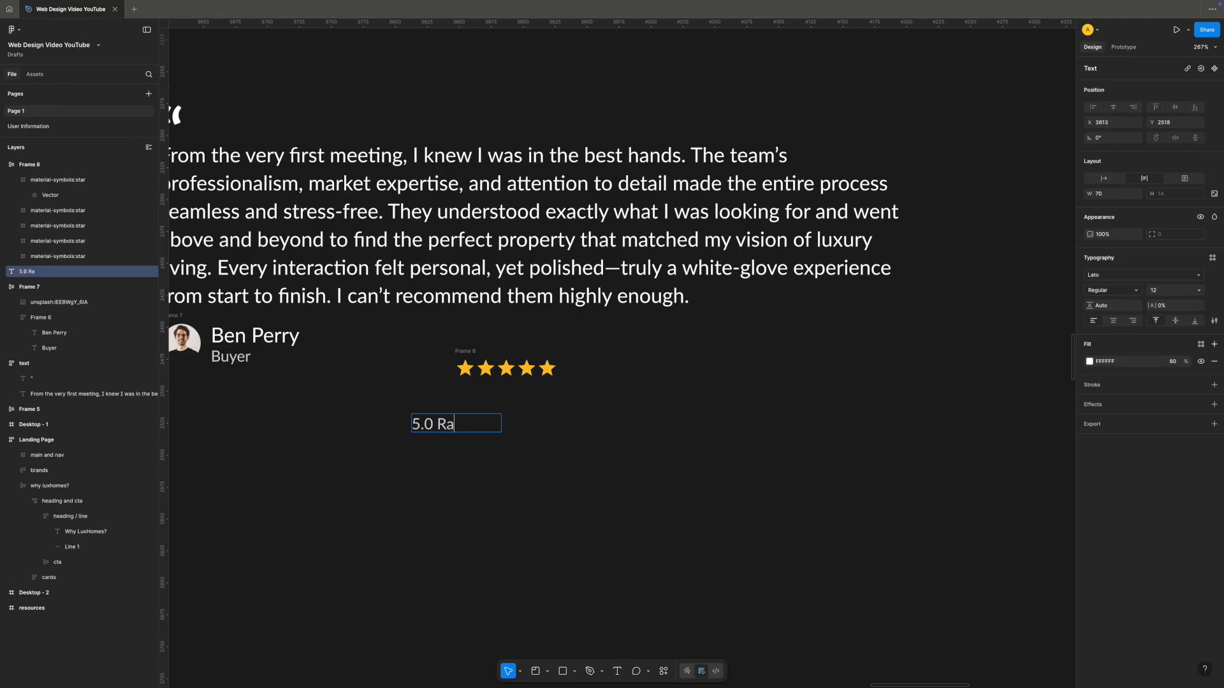
key(Escape)
click(1103, 182)
Make only the "5.0" in the "5.0 Ratings" text bold
double_click(431, 428)
drag(436, 425, 388, 423)
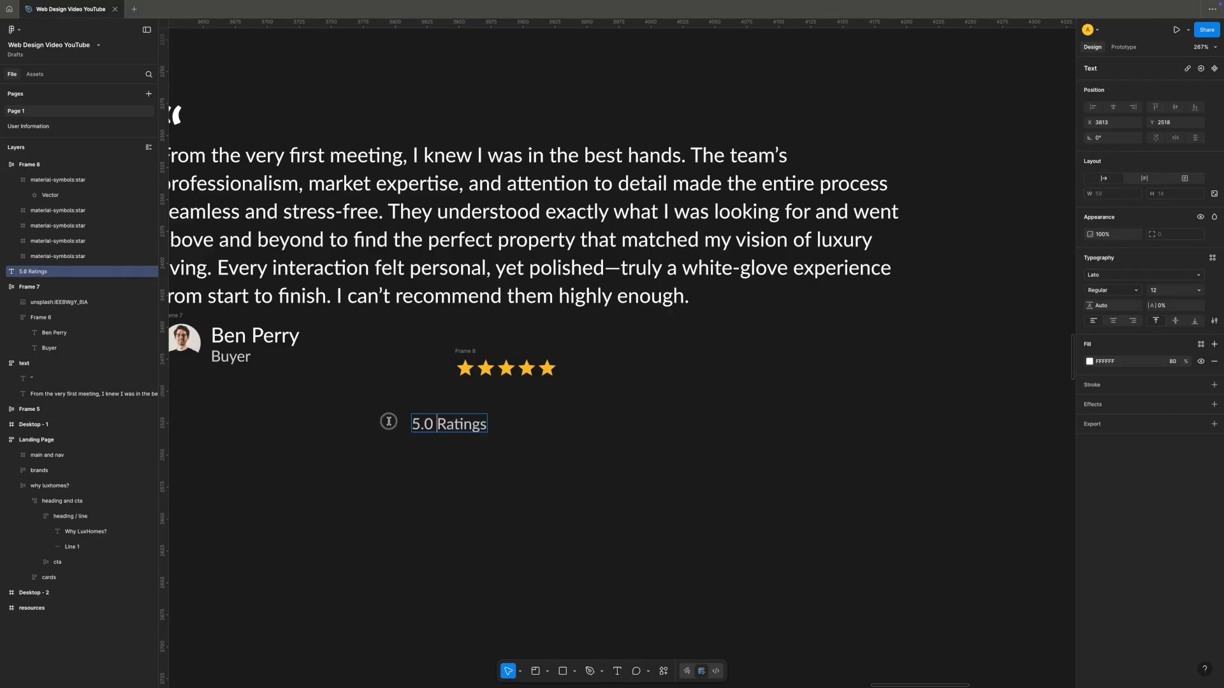
click(1127, 292)
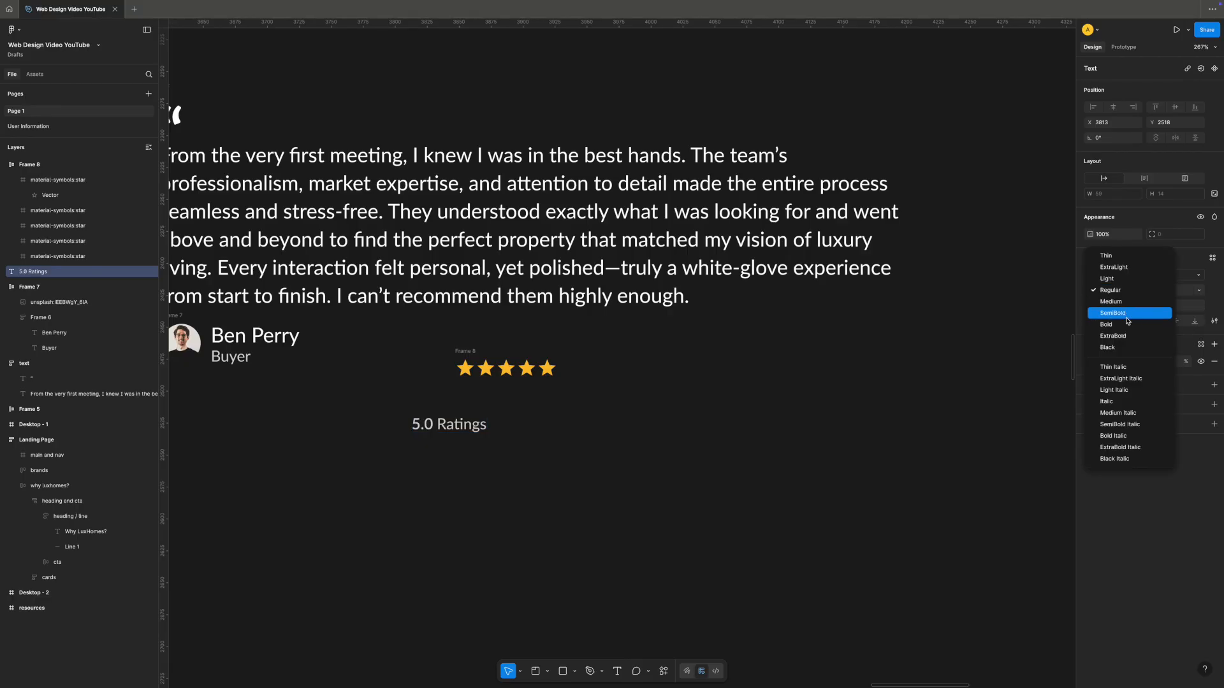
click(1126, 323)
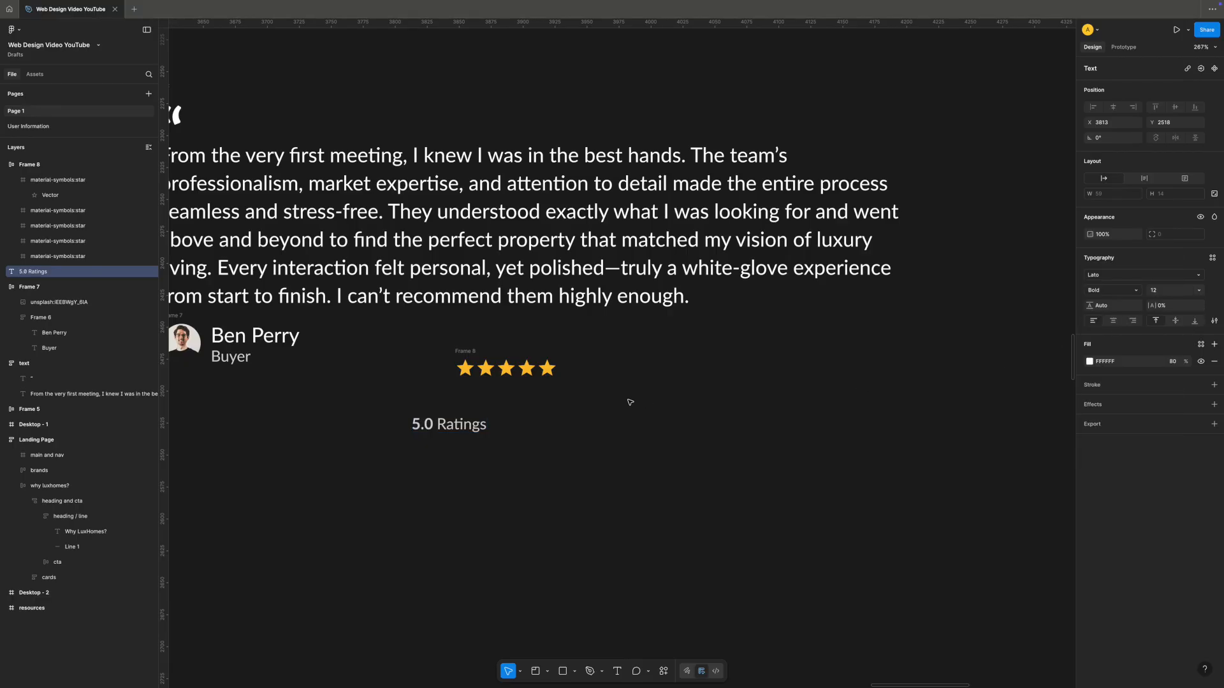
click(564, 425)
Move the "5.0 Ratings" text directly beneath the star row, near its left edge
click(429, 424)
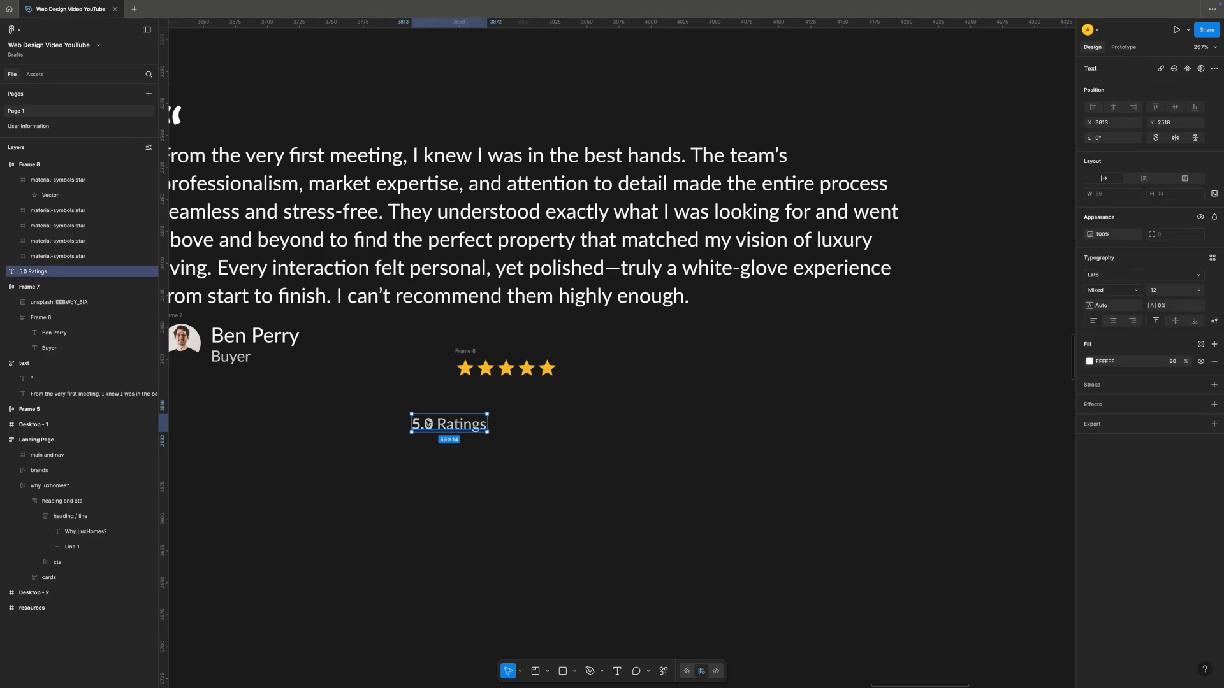
drag(447, 428, 487, 407)
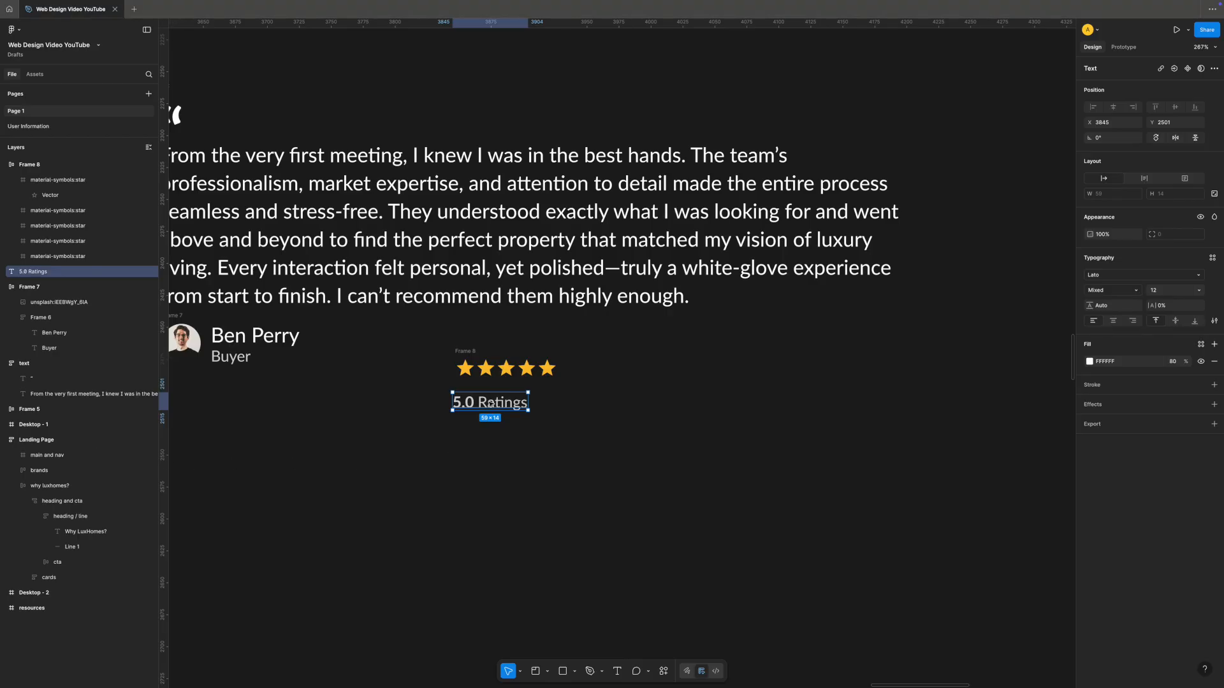
scroll(490, 404, left, 3)
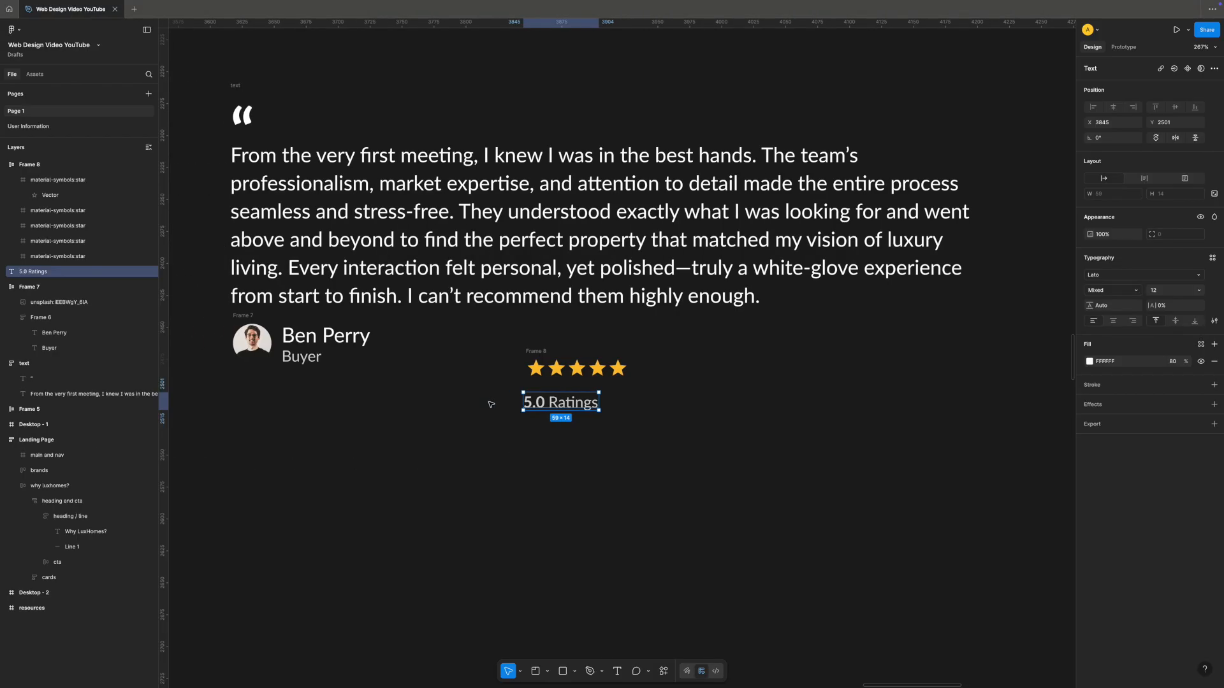
Group the star row and the "5.0 Ratings" text in a vertical auto layout with a gap of 0
click(377, 340)
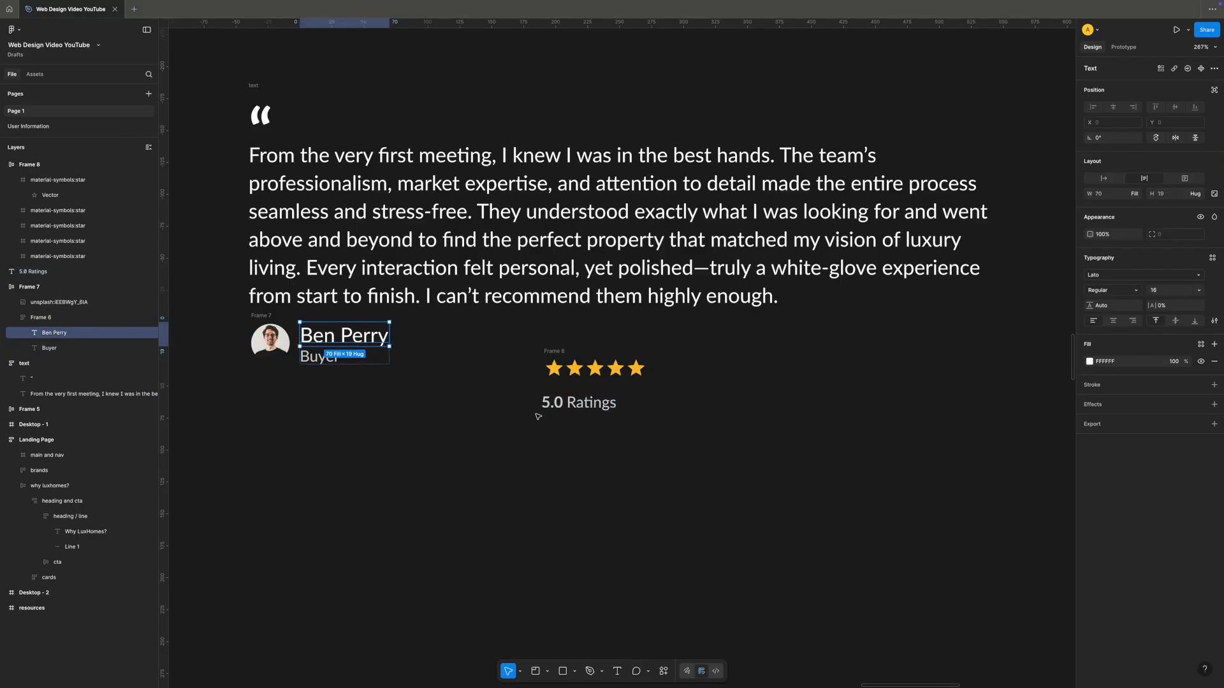
click(494, 445)
click(560, 409)
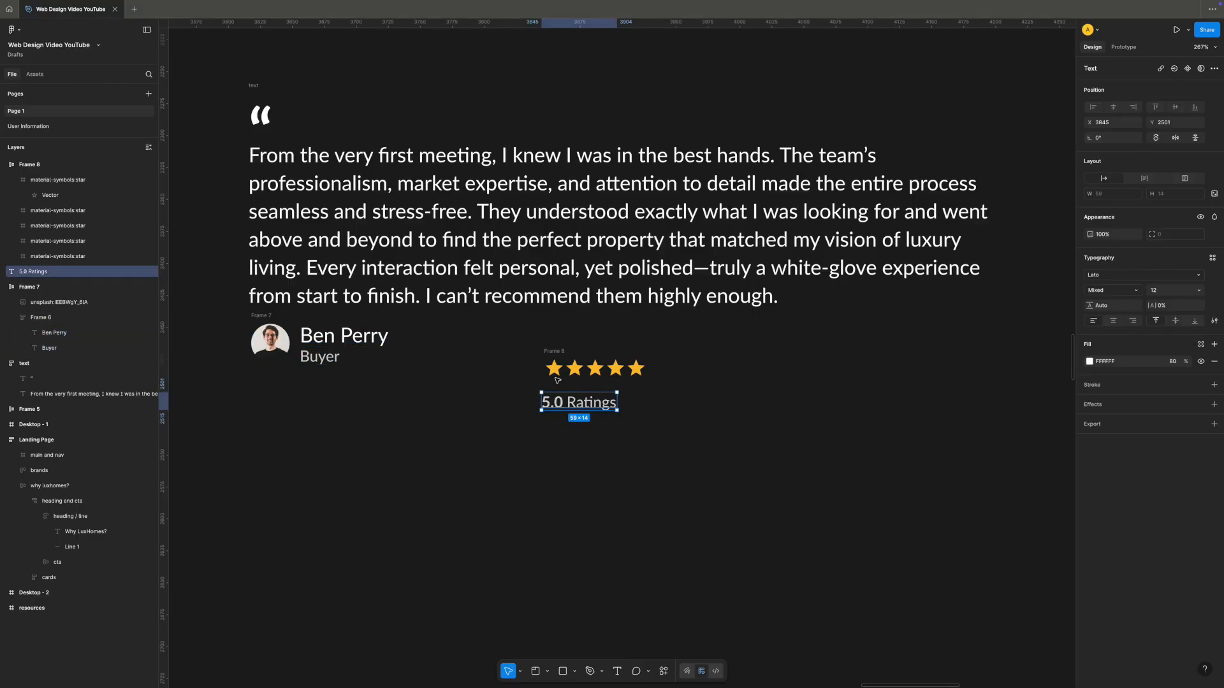
shift+click(553, 351)
key(shift+a)
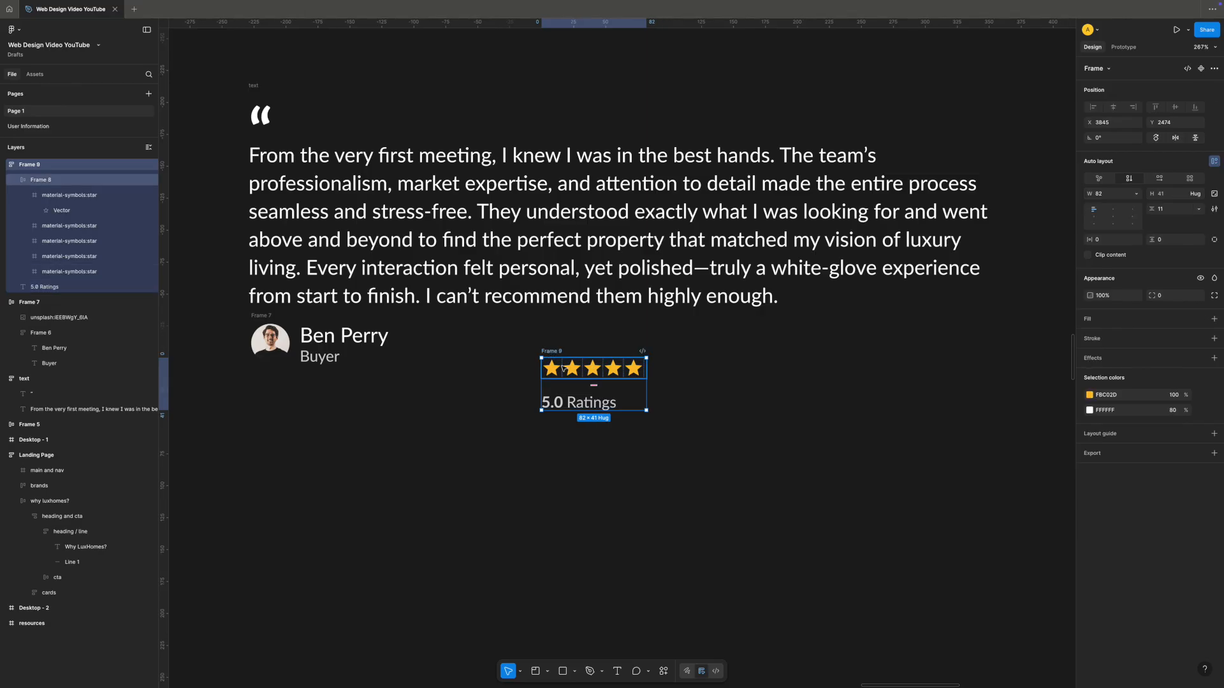
text(0)
key(Return)
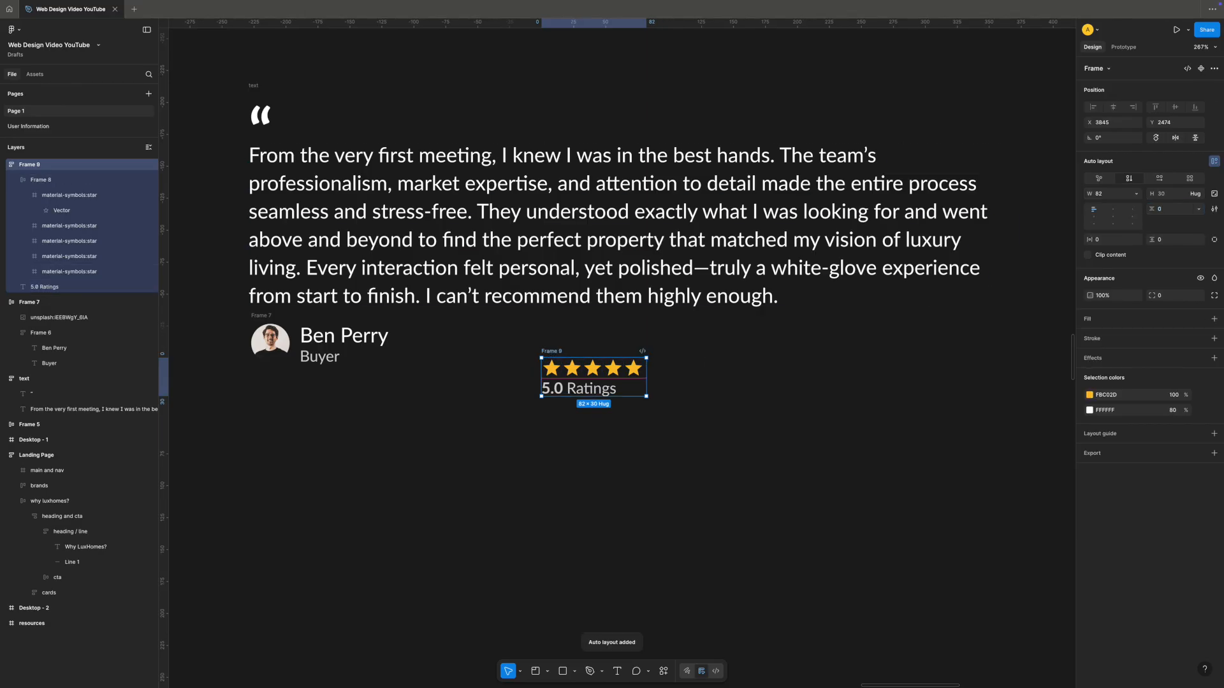
Set the gap between the stars and rating text to 8, and combine this block with the reviewer profile in a horizontal auto layout
click(898, 360)
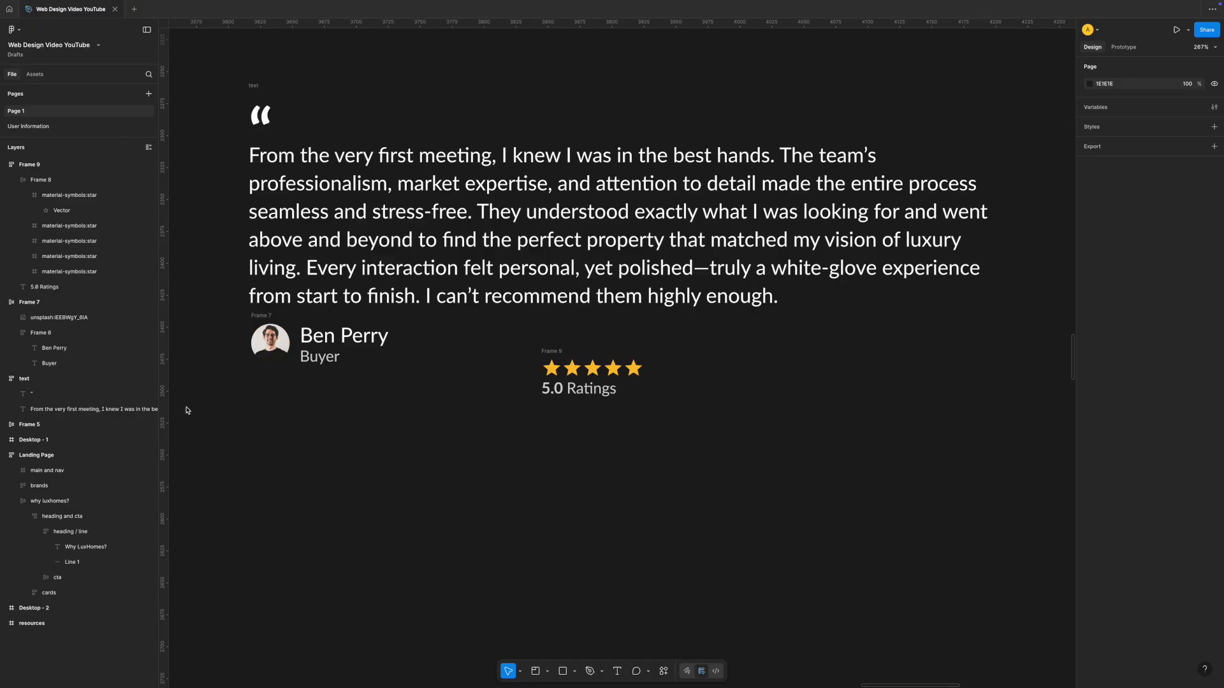
click(555, 354)
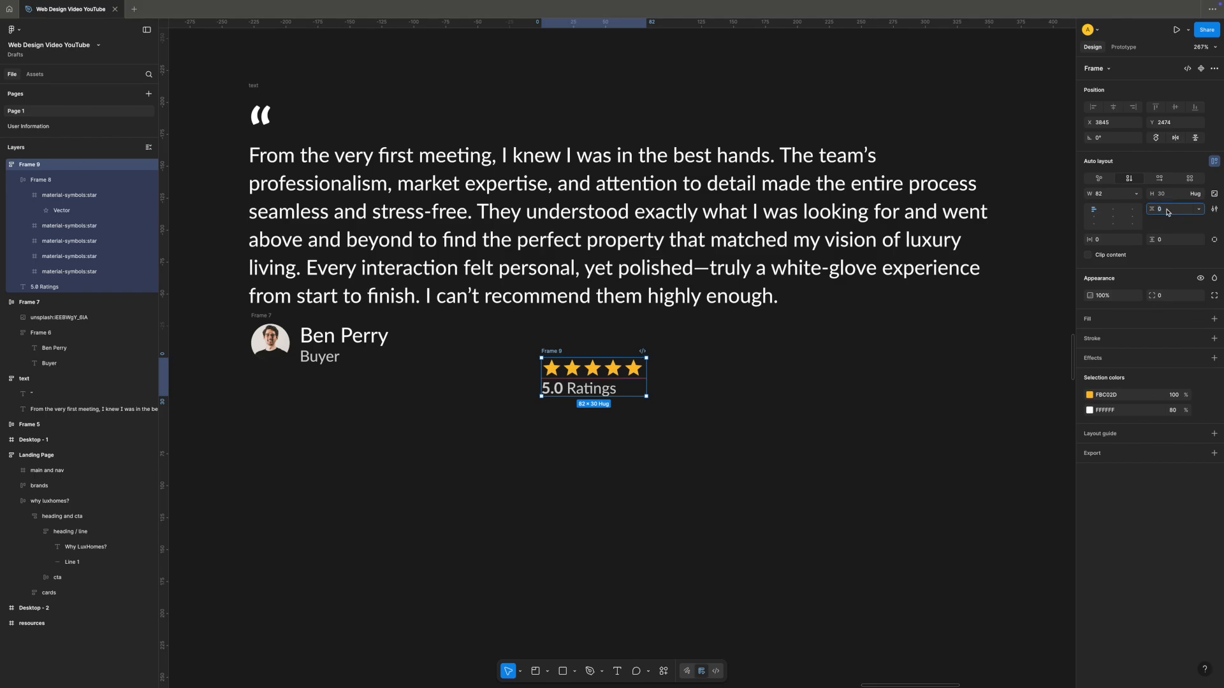
key(Return)
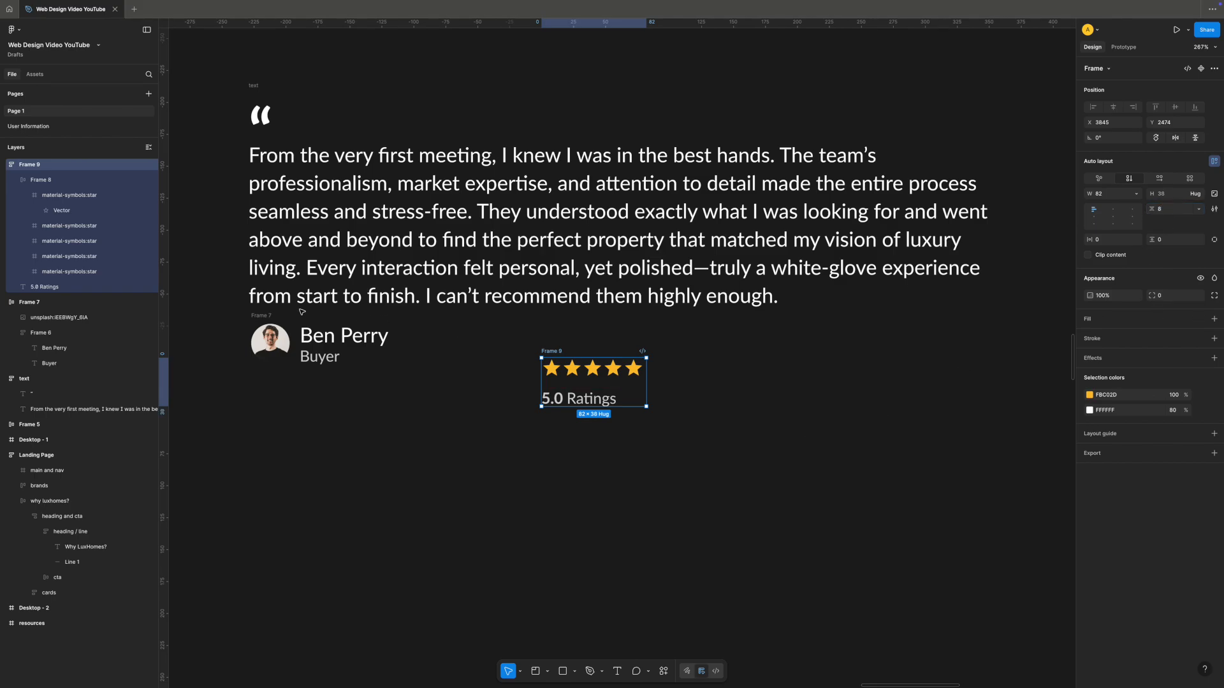
shift+click(269, 318)
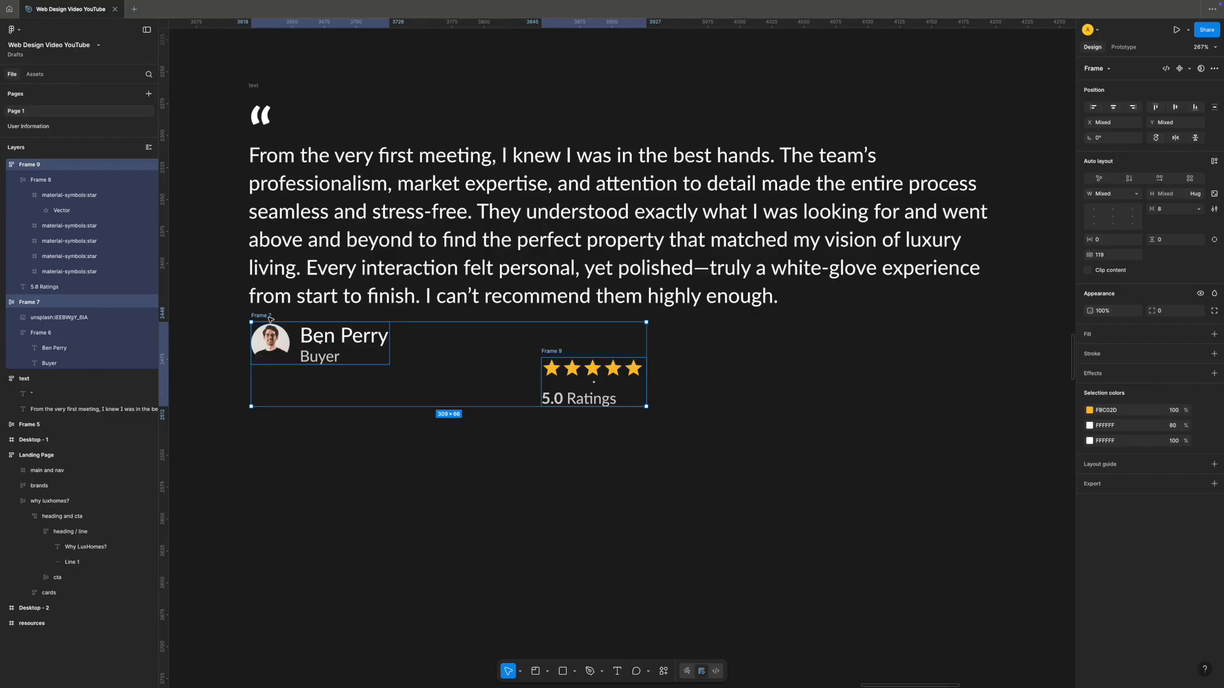
key(shift+a)
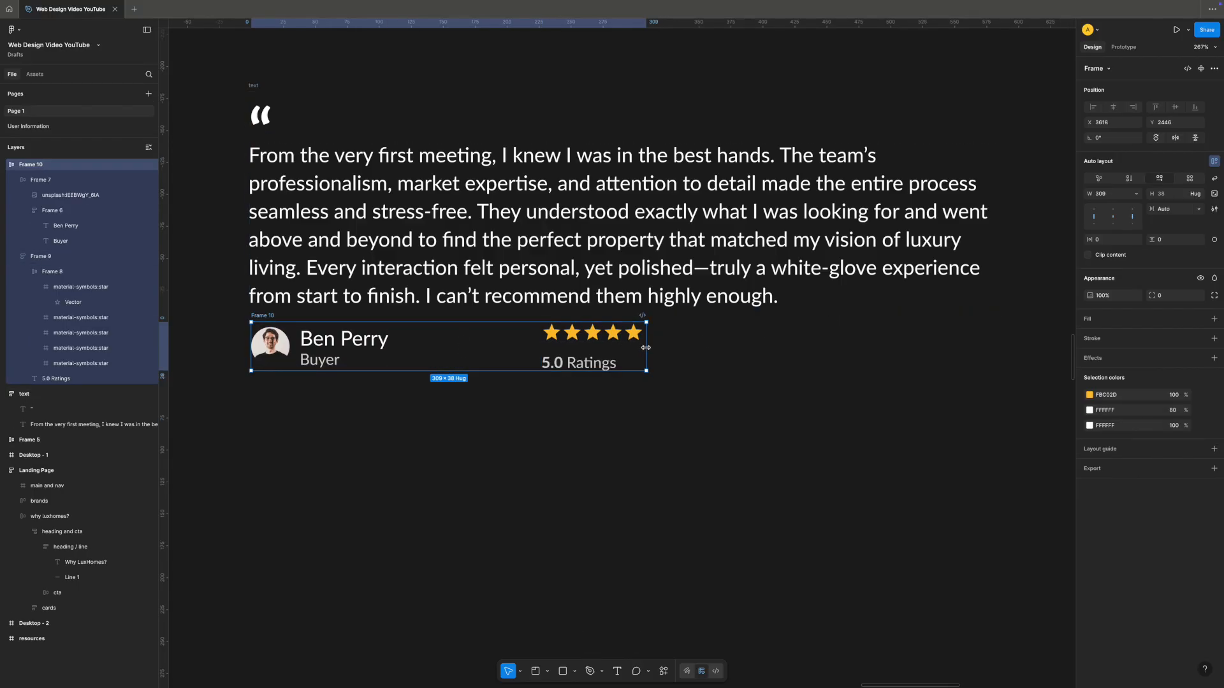
Try a width of 1440 for the combined profile and rating row, and undo it
click(1118, 200)
text(1440)
key(Return)
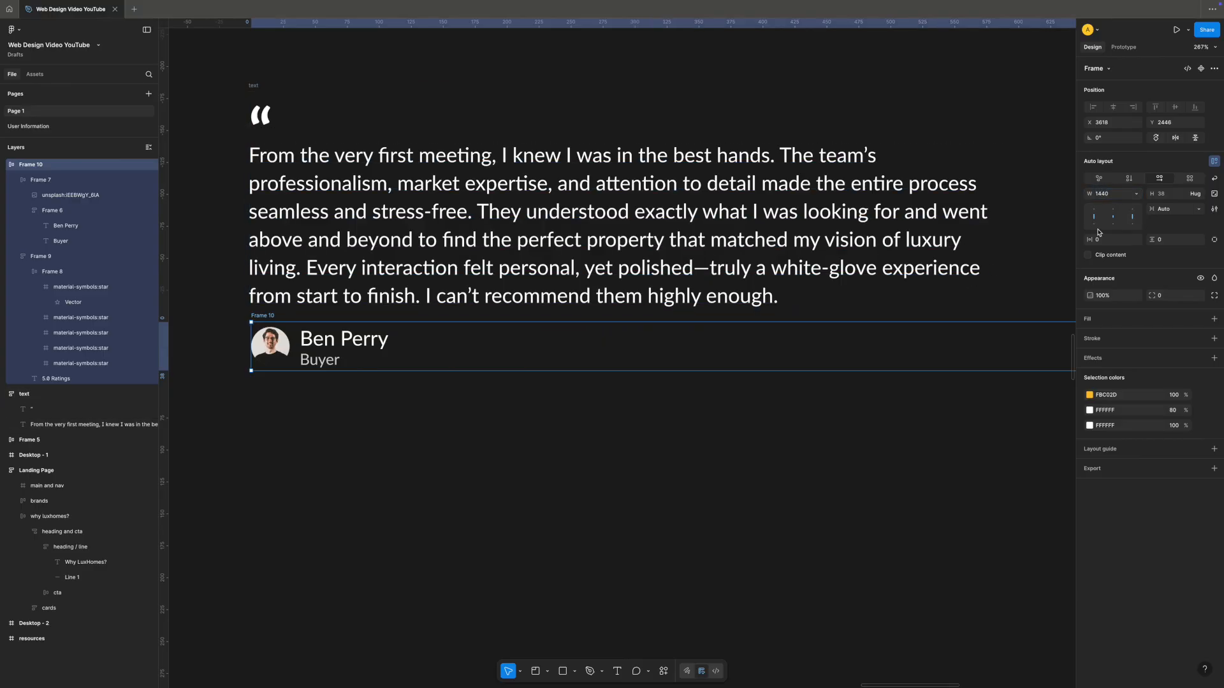
click(1120, 200)
key(ctrl+z)
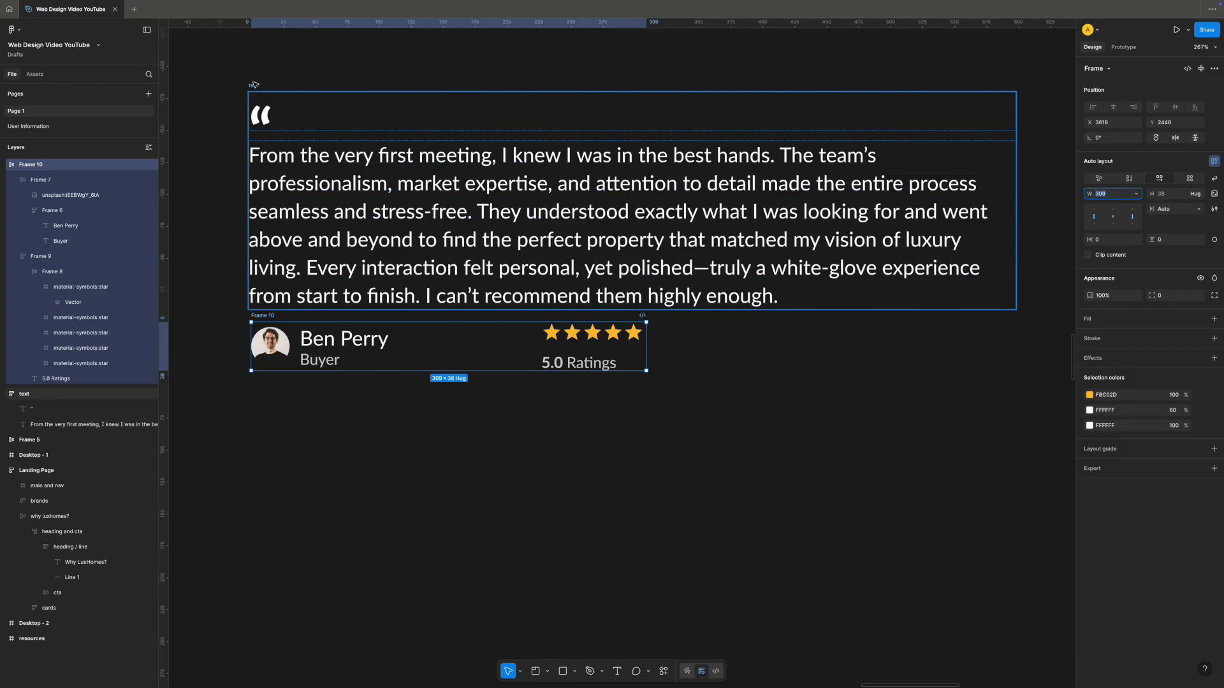
Rename the frame holding the reviewer profile and stars as "profile & rating"
double_click(262, 315)
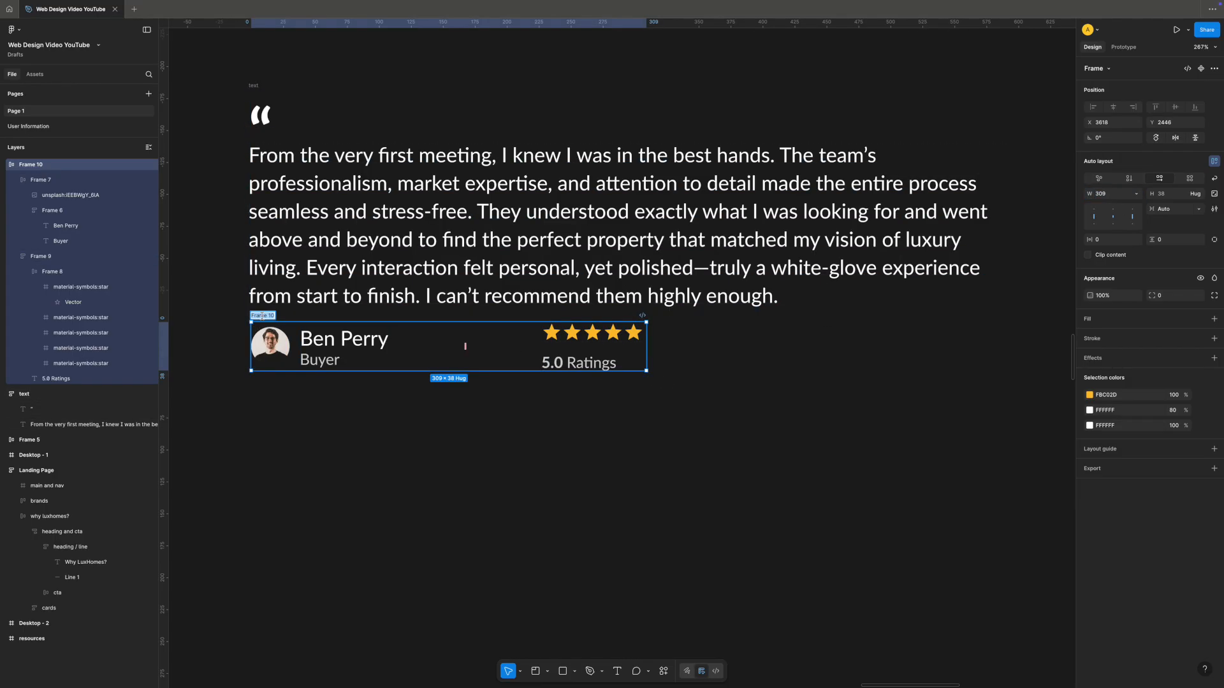
text(prof)
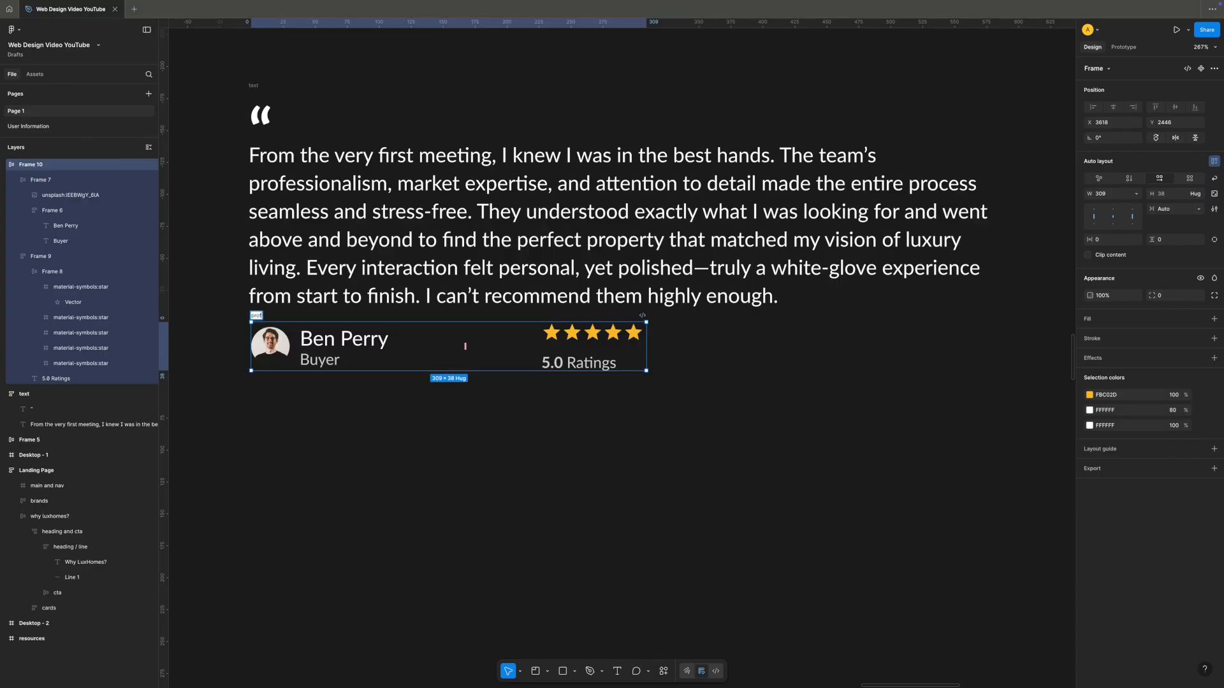
text(ile & rating)
key(Return)
click(378, 444)
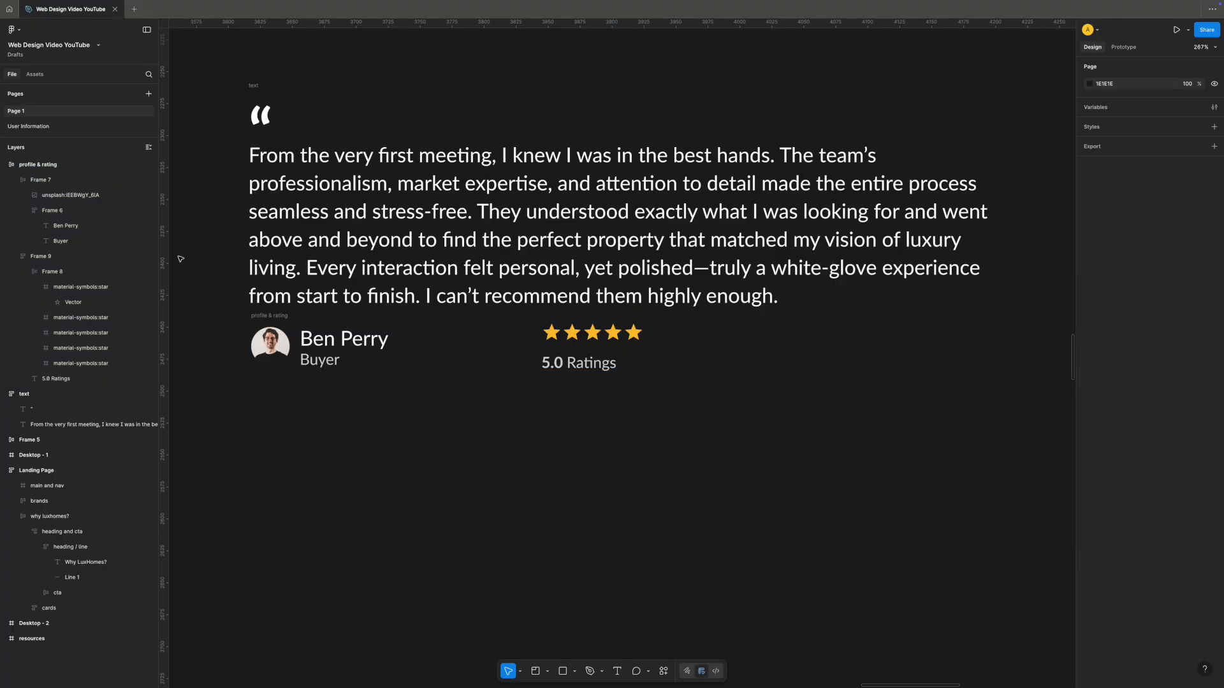
Rename the headshot-and-name frame as "profile" and its nested name-and-role frame as "text", and collapse both layers
click(33, 185)
double_click(42, 182)
text(profile)
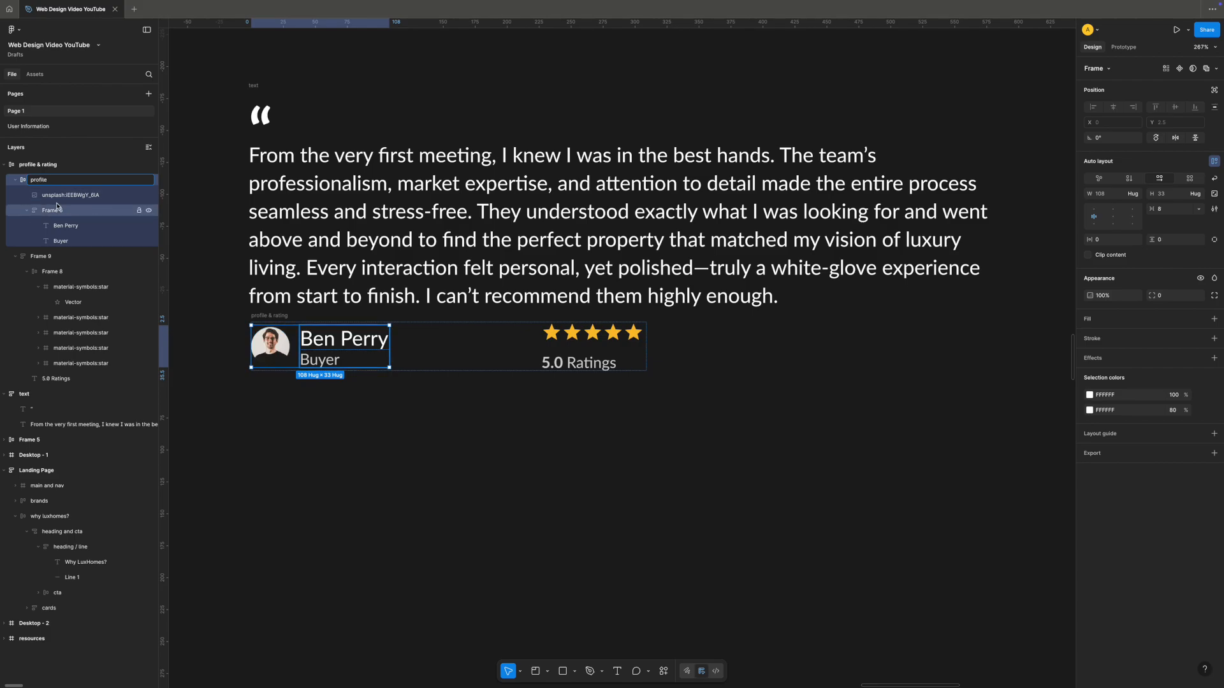
click(58, 211)
double_click(59, 211)
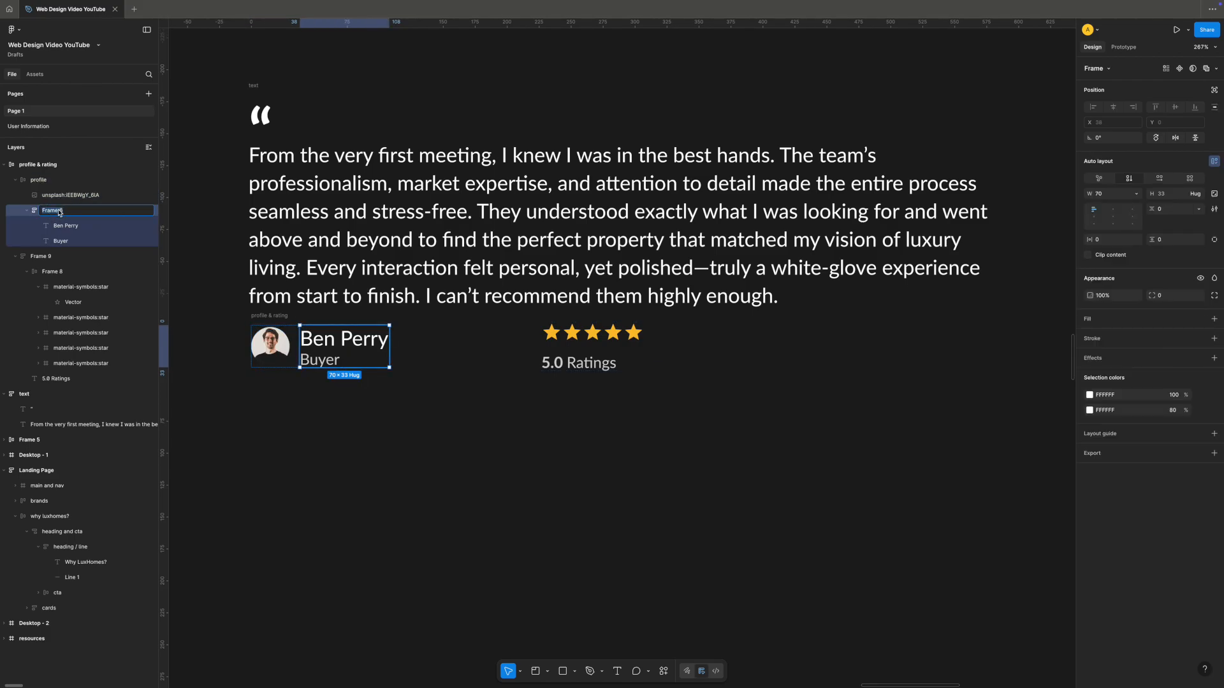
text(text)
click(27, 211)
click(15, 180)
Rename the rating block's frame as "rating" and its star row as "stars", and collapse the "profile & rating" layer tree
click(40, 196)
double_click(43, 199)
text(rating)
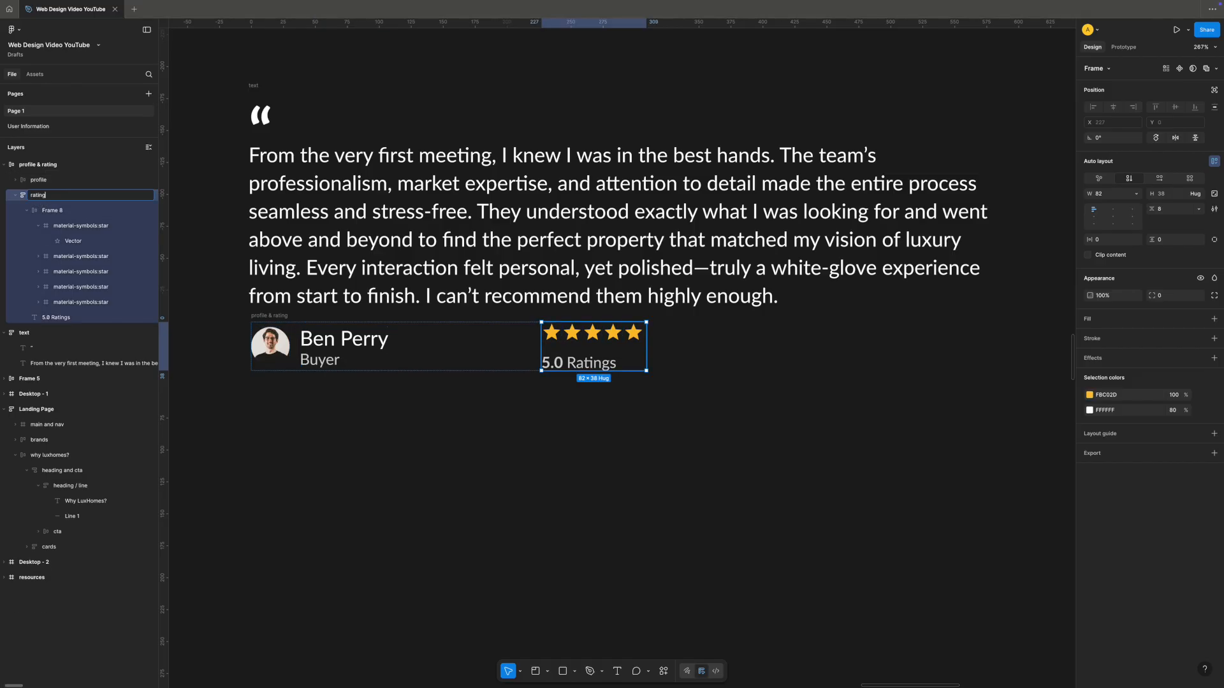
double_click(55, 211)
text(sta)
key(Return)
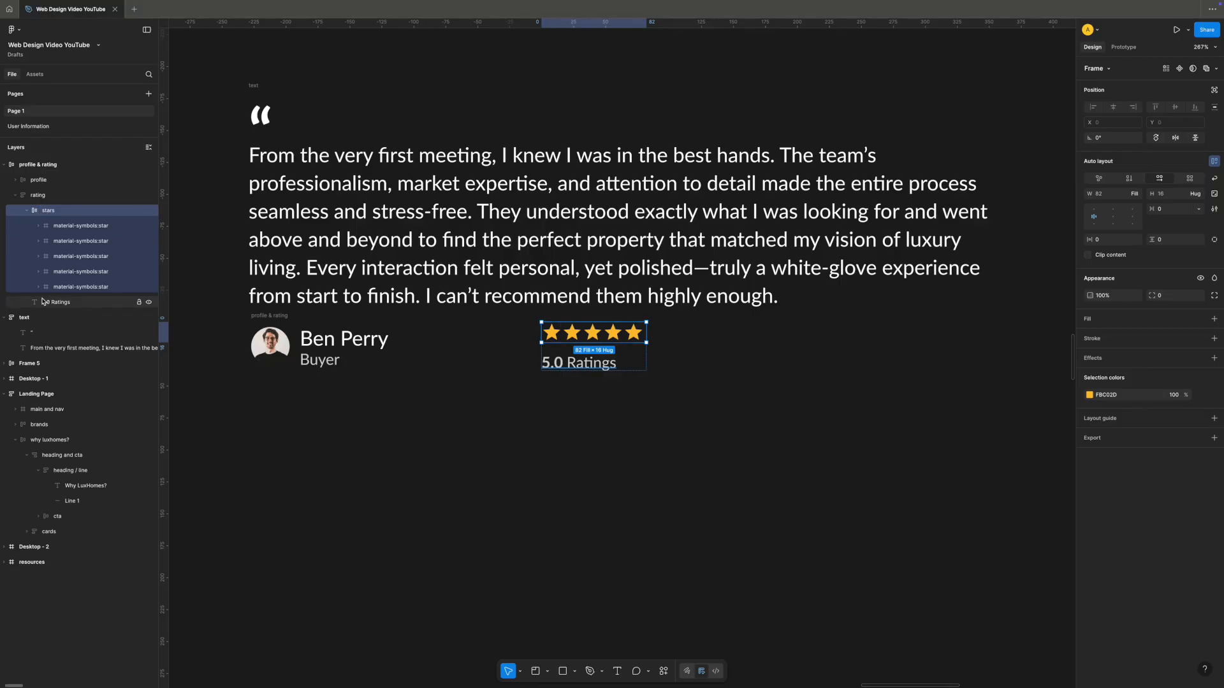
click(26, 210)
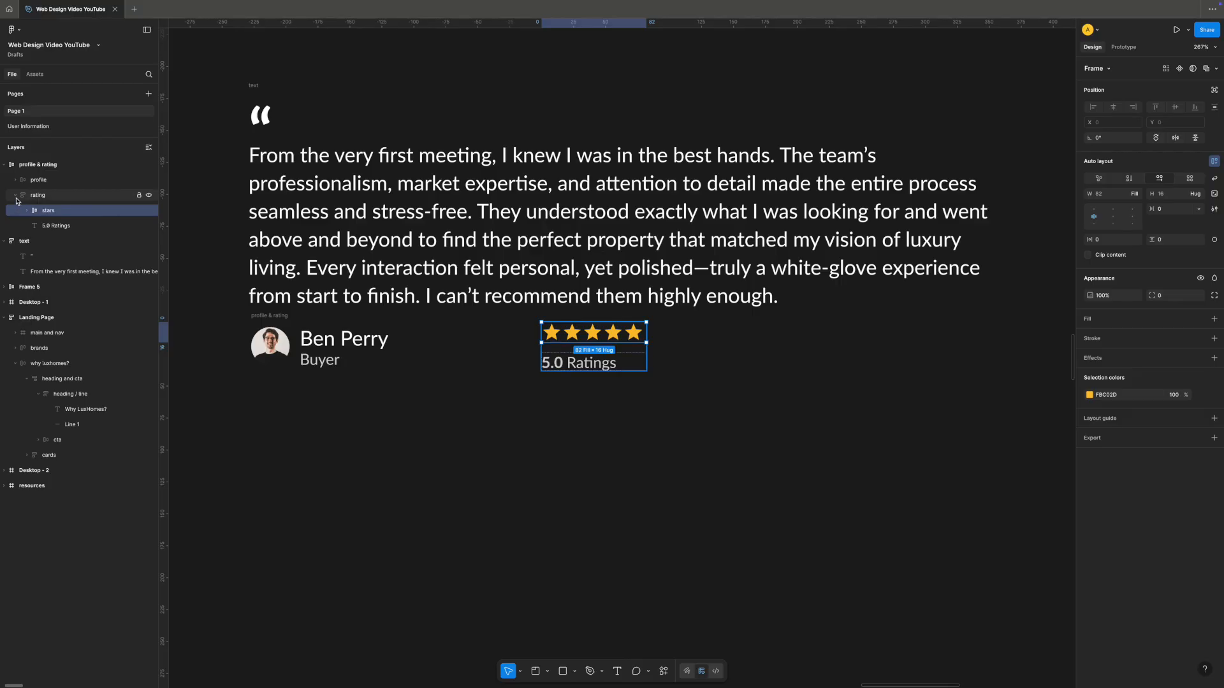
click(15, 195)
click(5, 164)
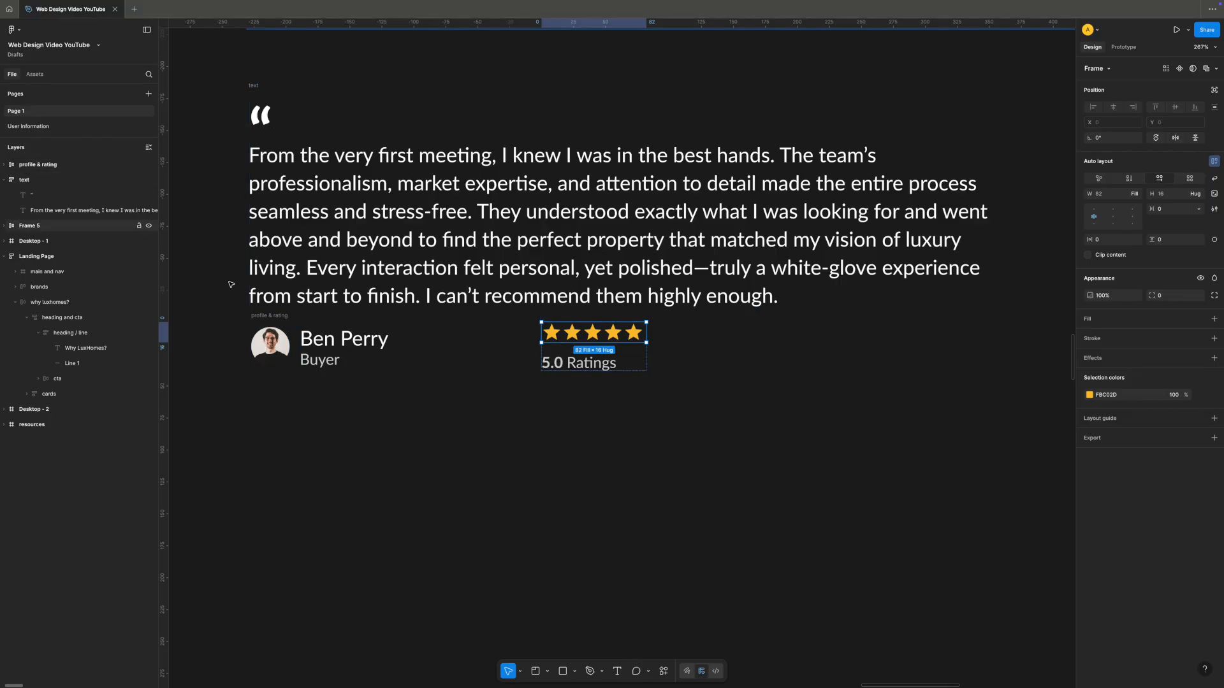
Wrap the "profile & rating" row and the quote's "text" frame together in a vertical auto layout
click(262, 315)
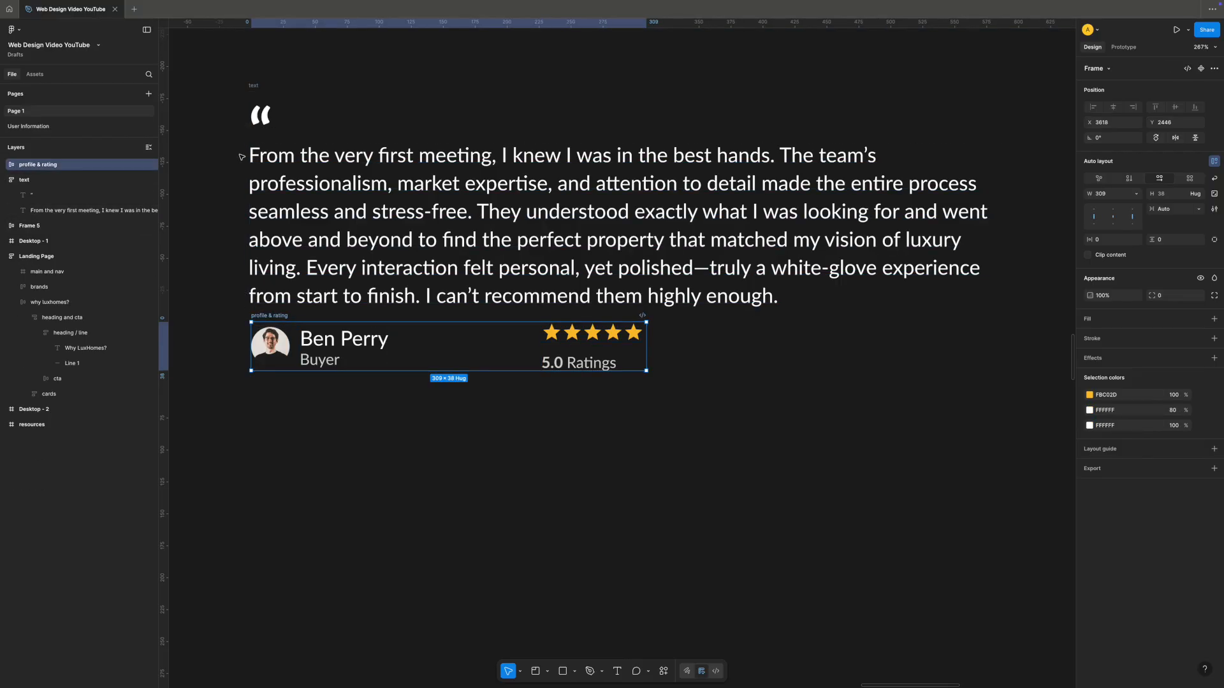
shift+click(259, 87)
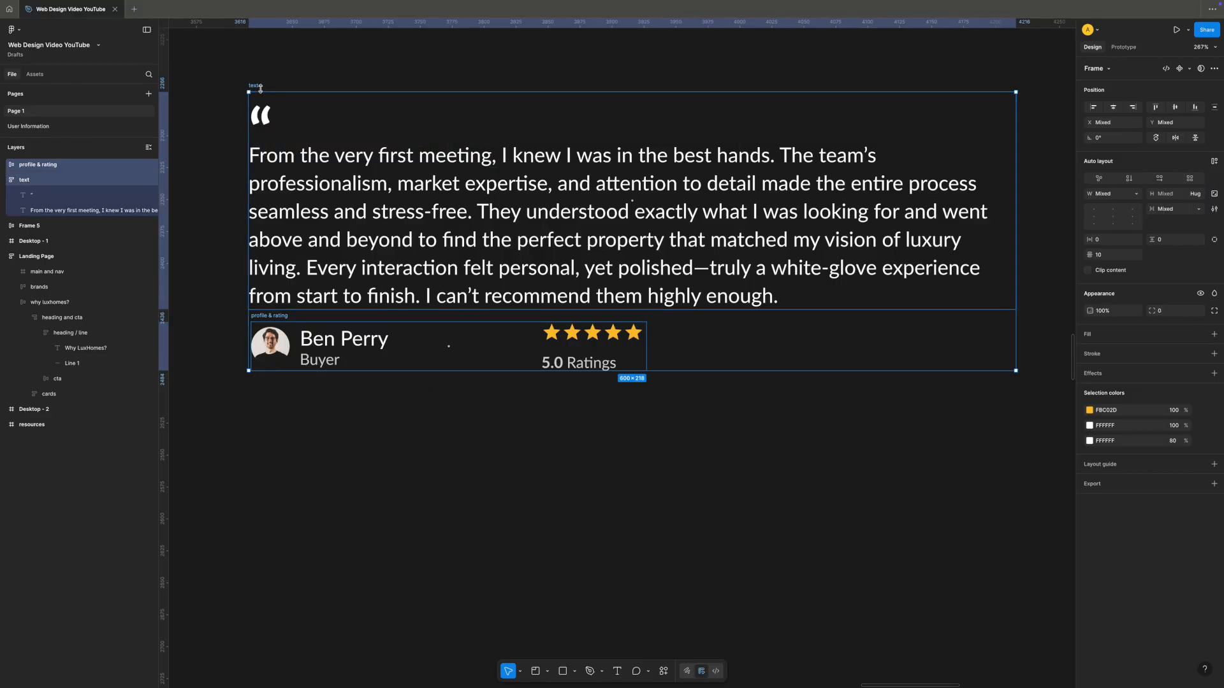
key(shift+a)
Set the "profile & rating" row's width to fill its container
click(508, 344)
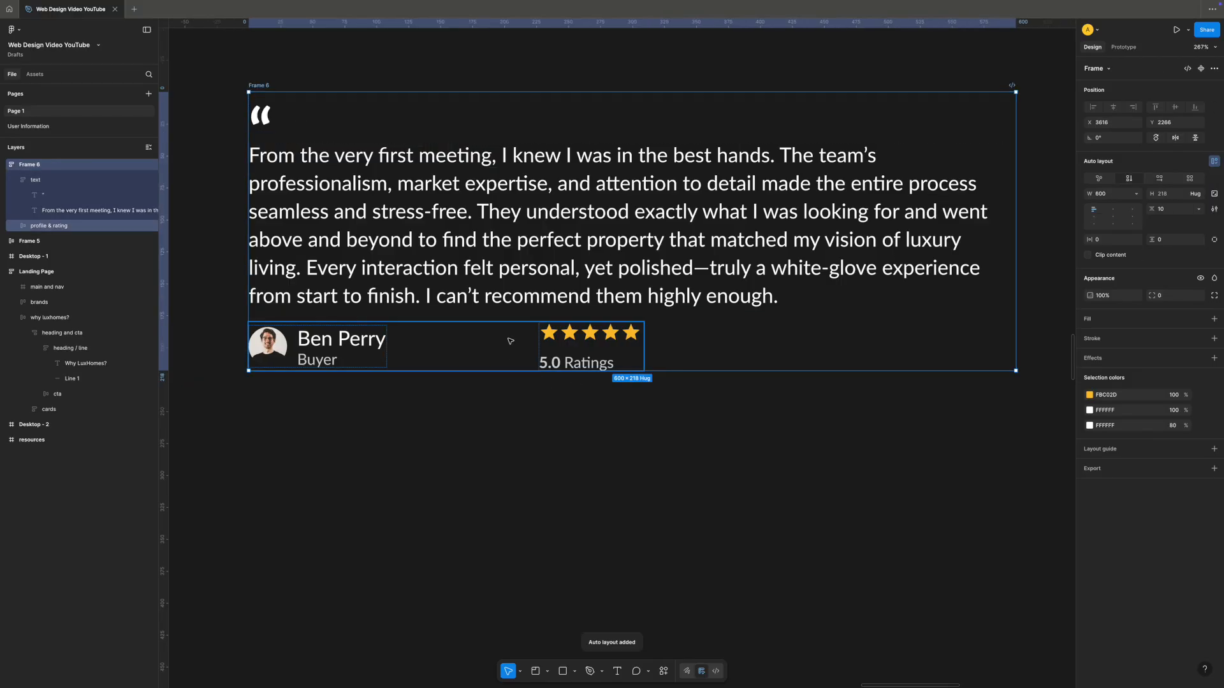
click(1136, 194)
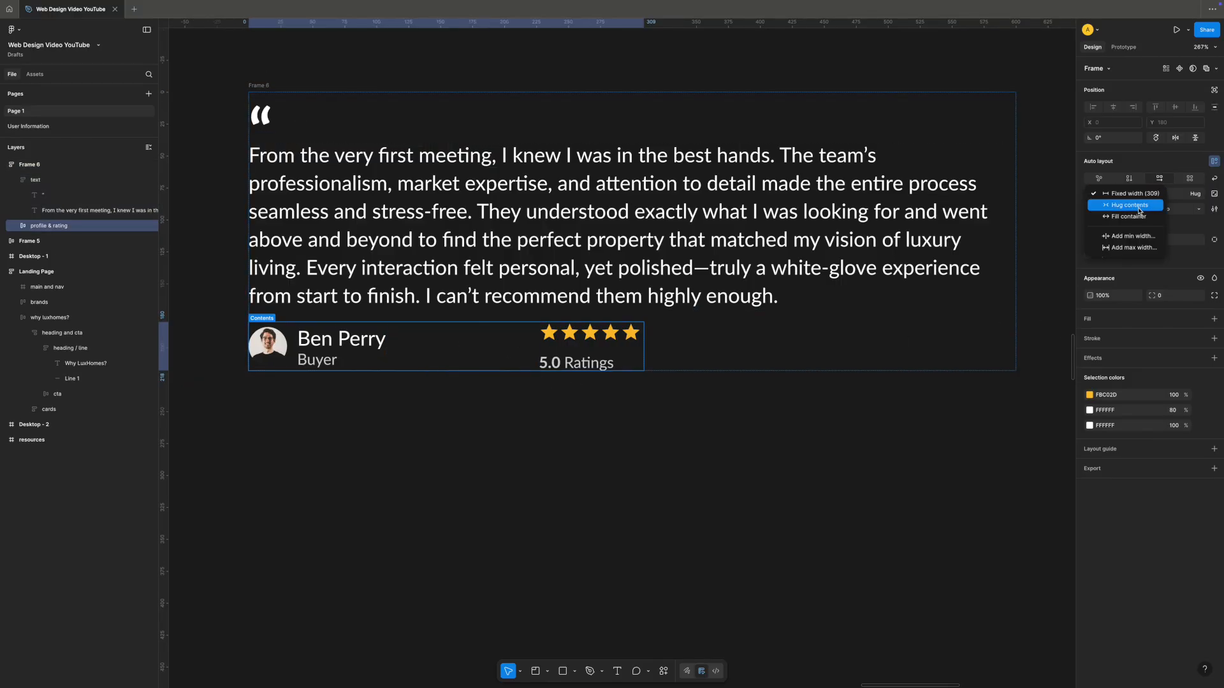
click(1109, 220)
click(719, 456)
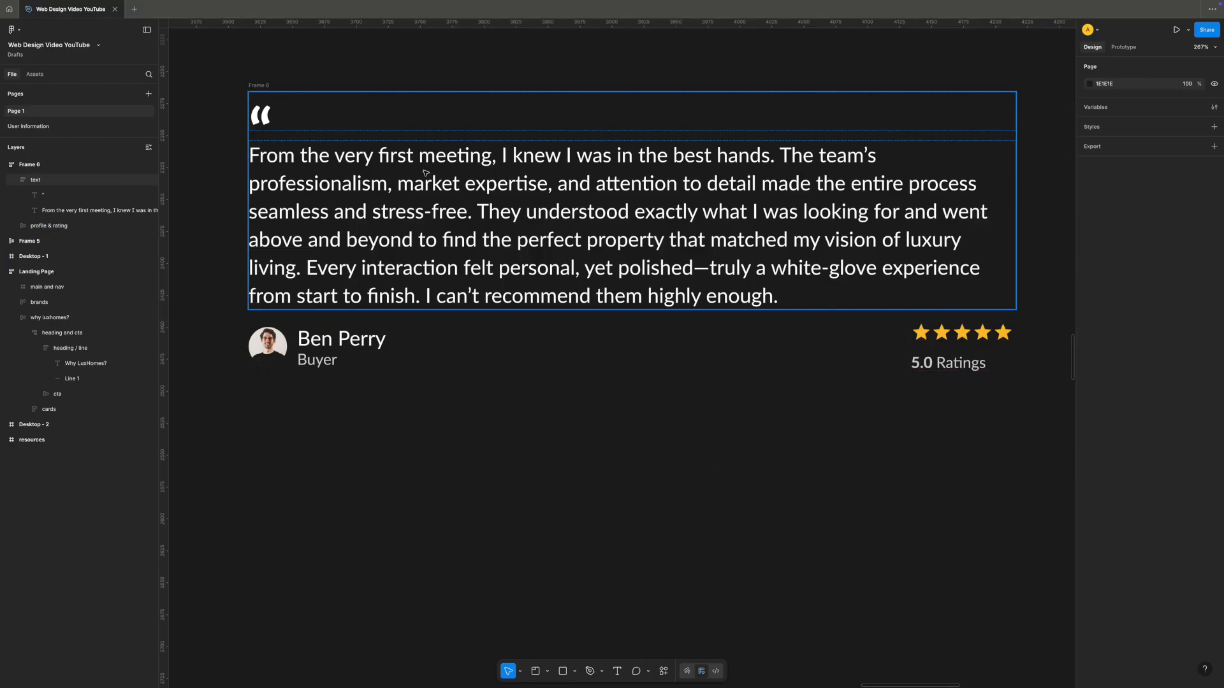
Rename the outer frame around the quote and profile row as "testimonial card1"
click(262, 85)
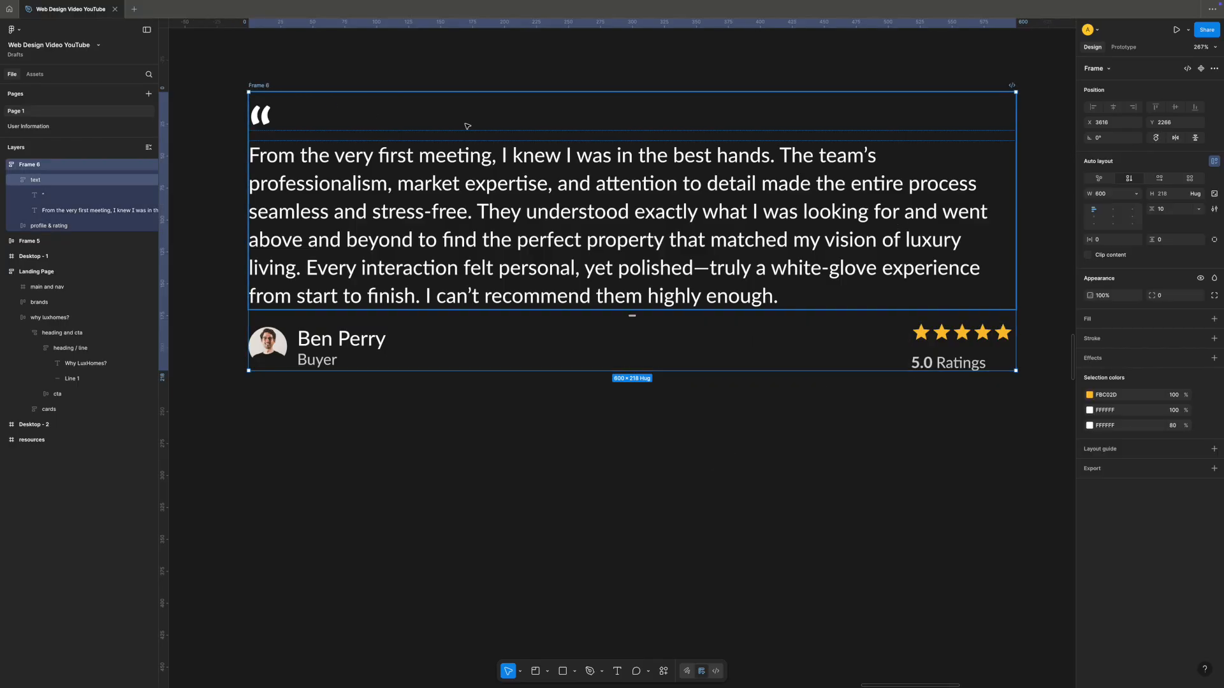
double_click(262, 84)
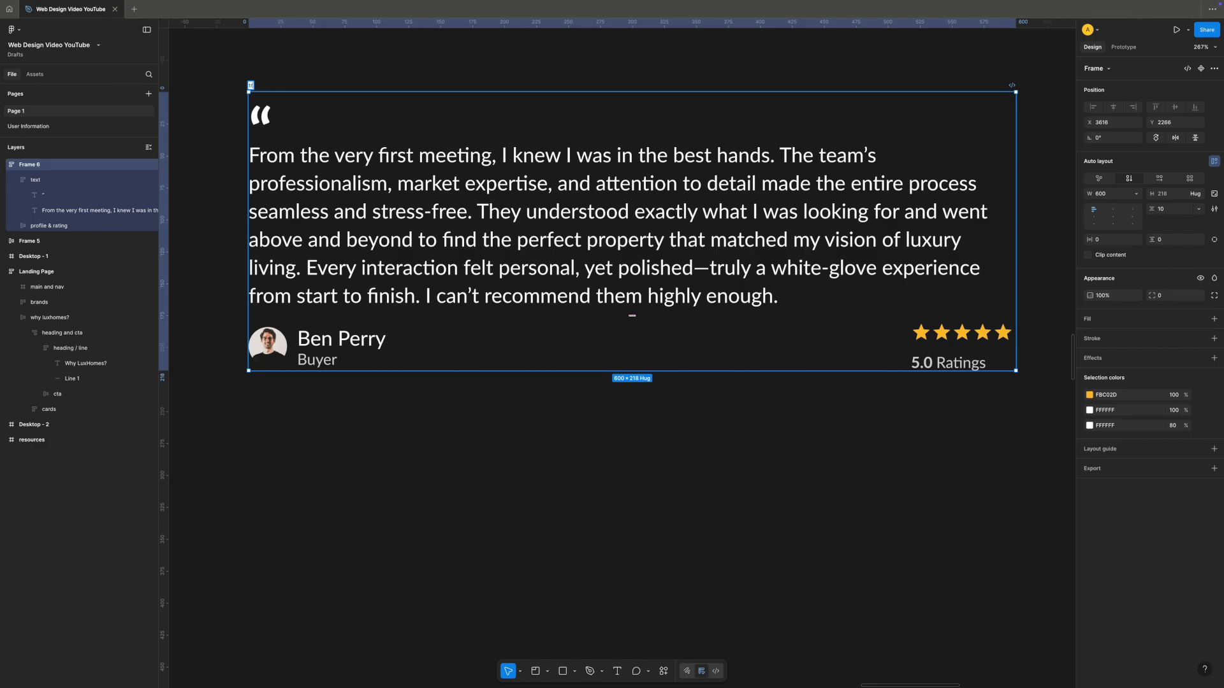
text(testimo)
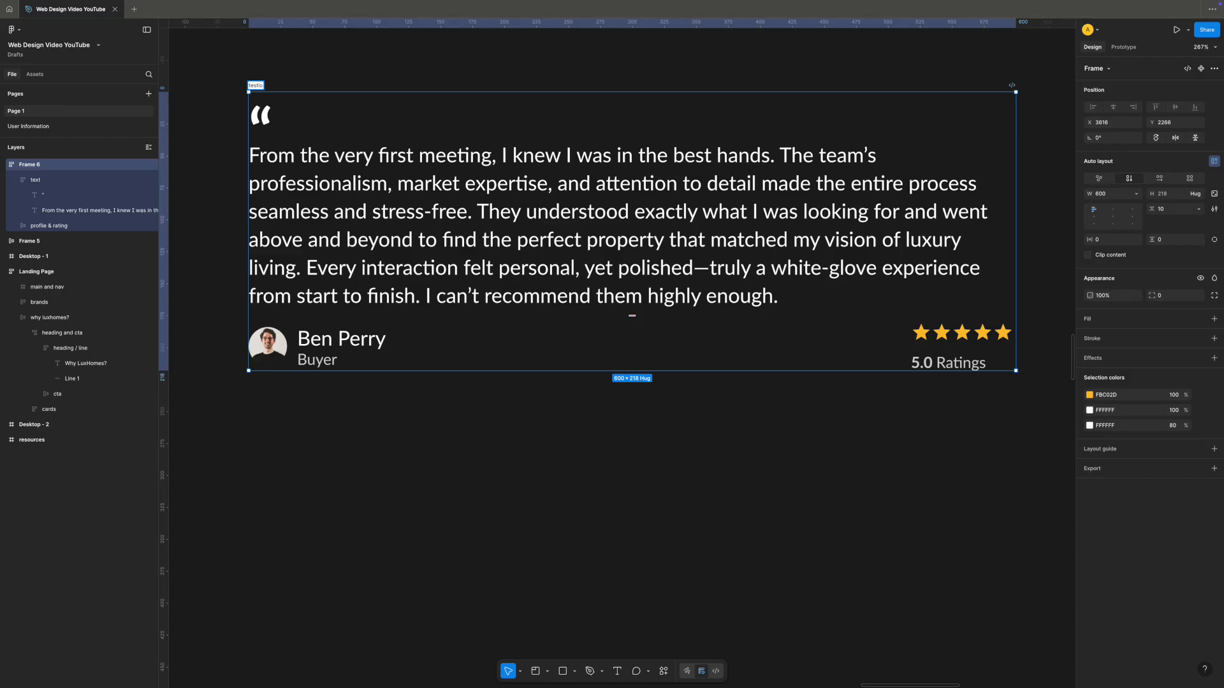
text(onial)
click(328, 71)
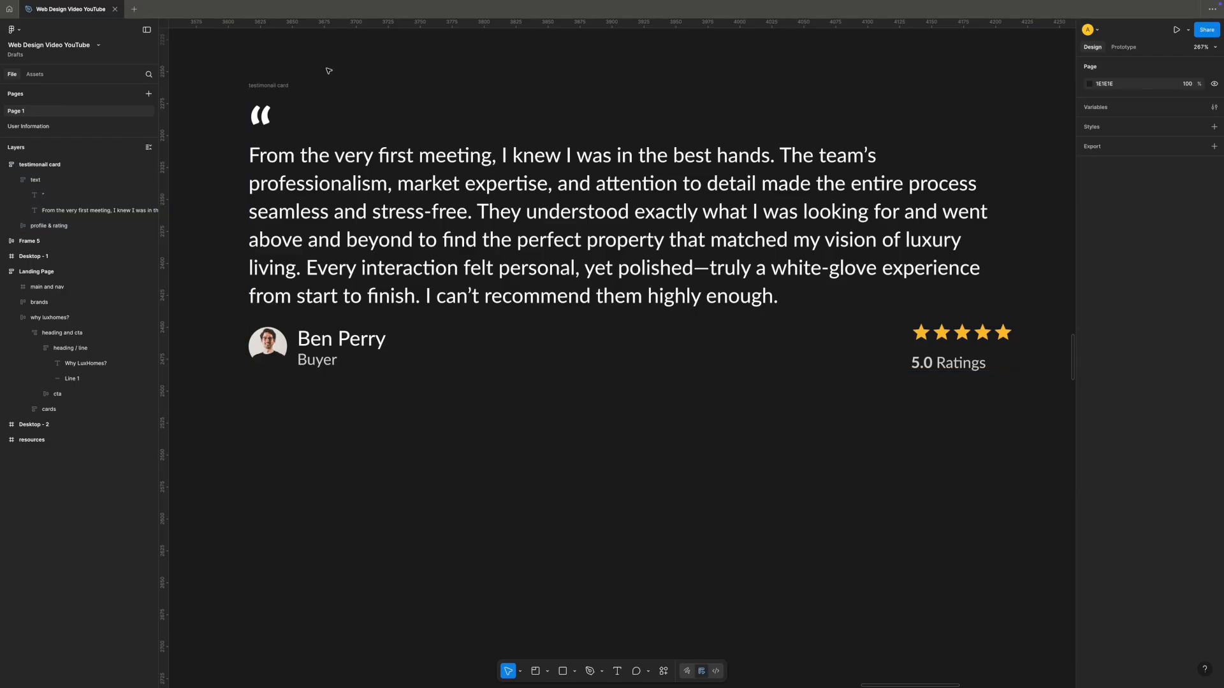
click(277, 83)
double_click(270, 86)
key(BackSpace)
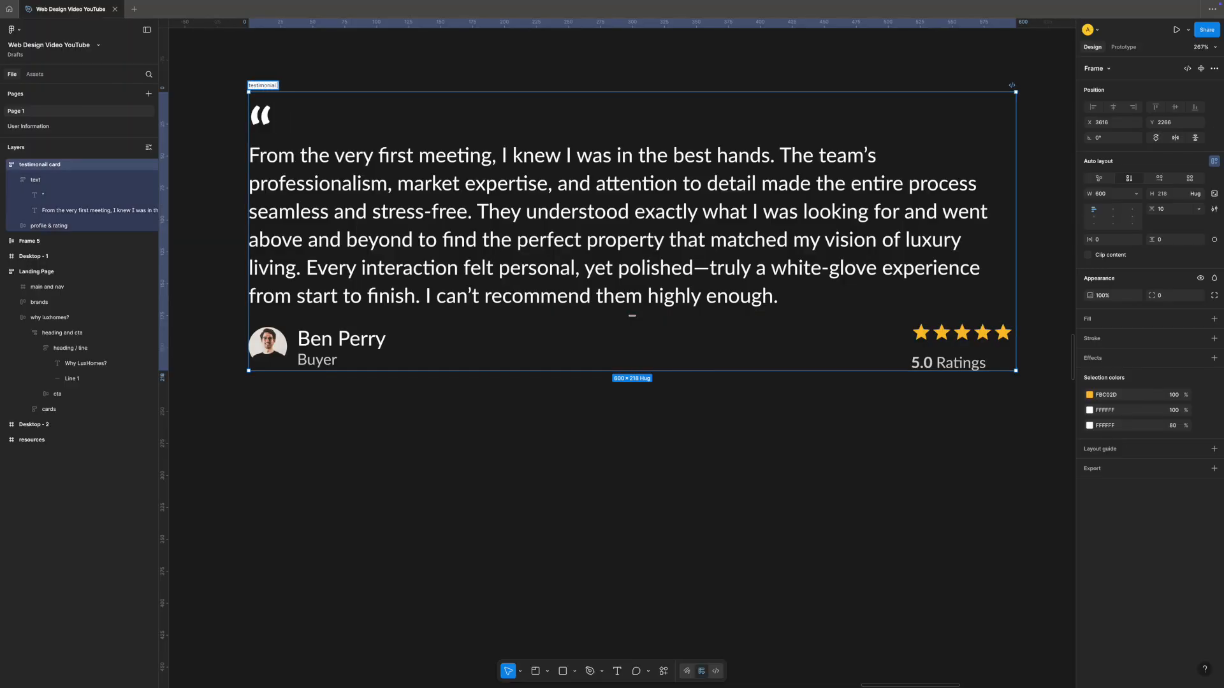
text(testimonial card1)
key(Return)
key(Escape)
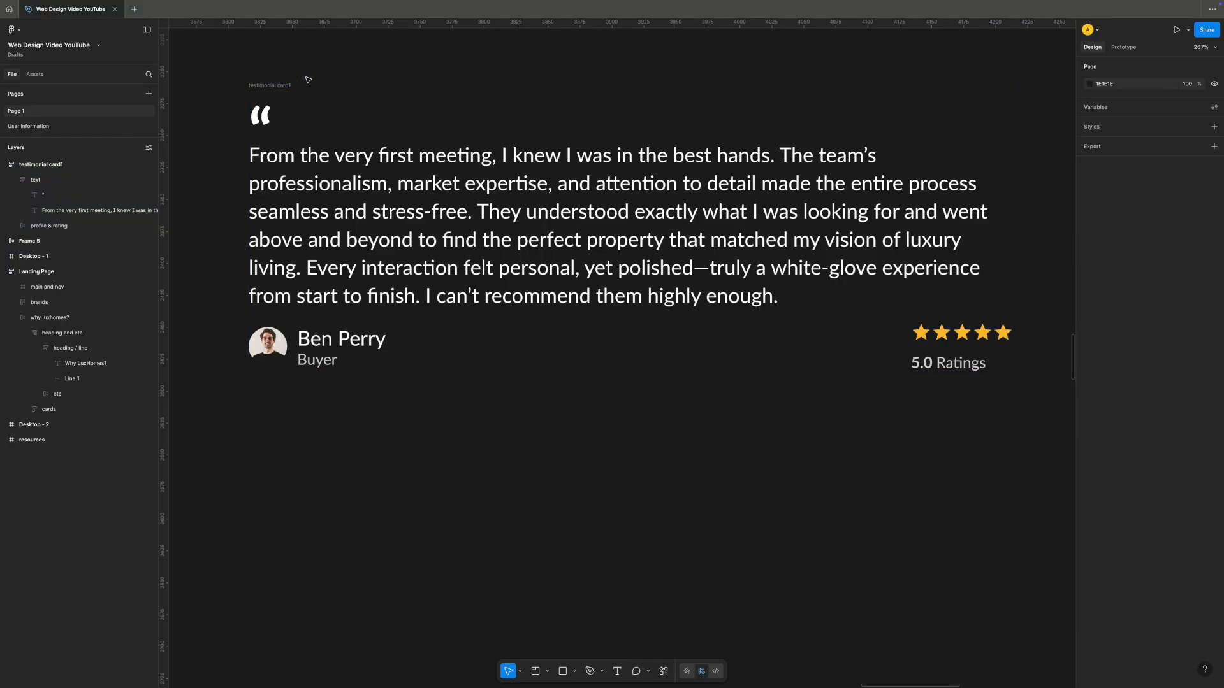
Set the horizontal and vertical padding of "testimonial card1" to 24
scroll(308, 79, up, 2)
scroll(308, 80, down, 5)
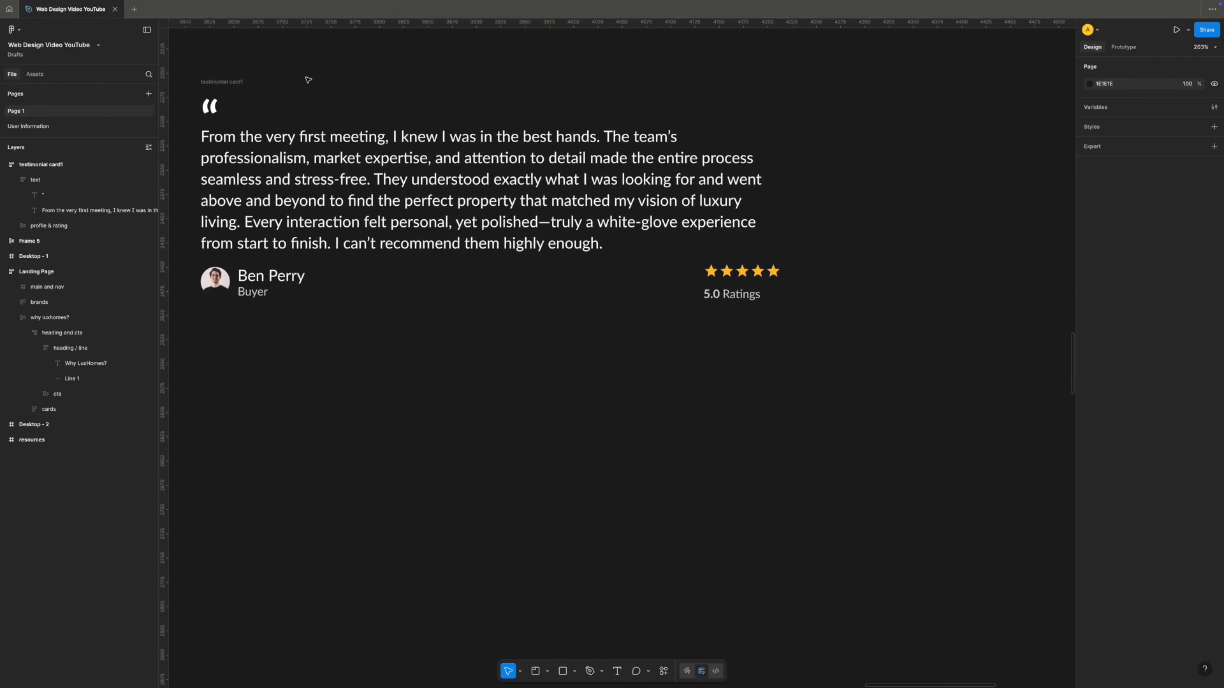
click(203, 92)
click(203, 91)
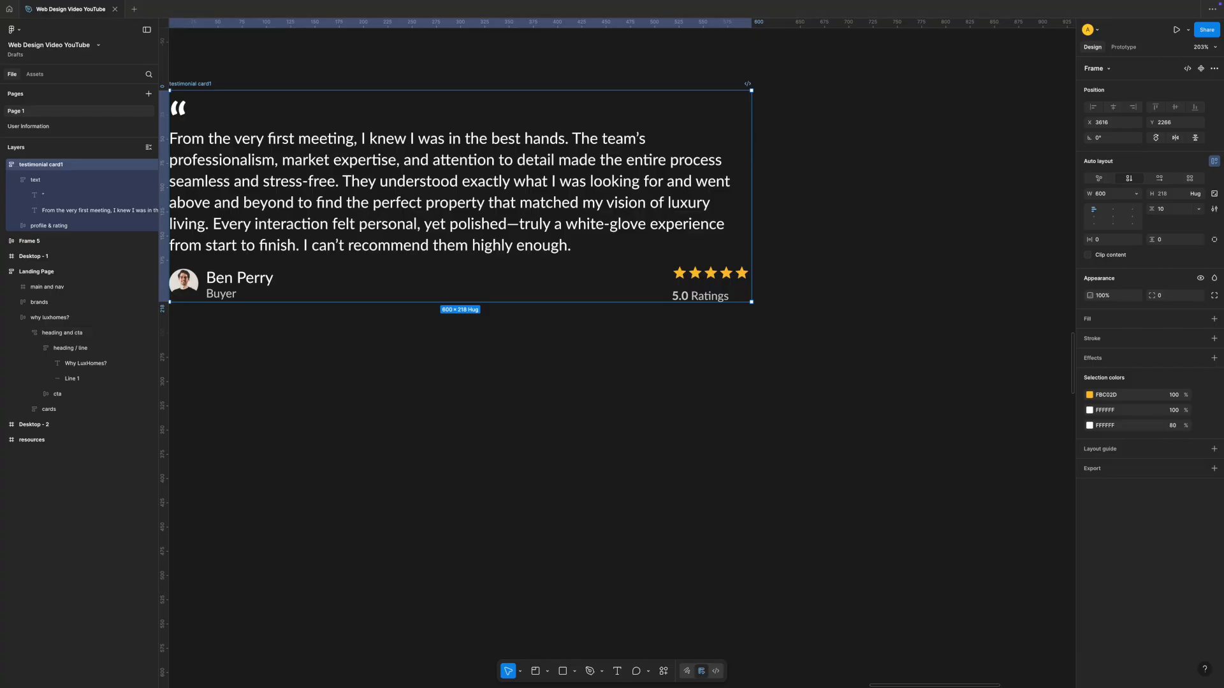
scroll(210, 82, left, 2)
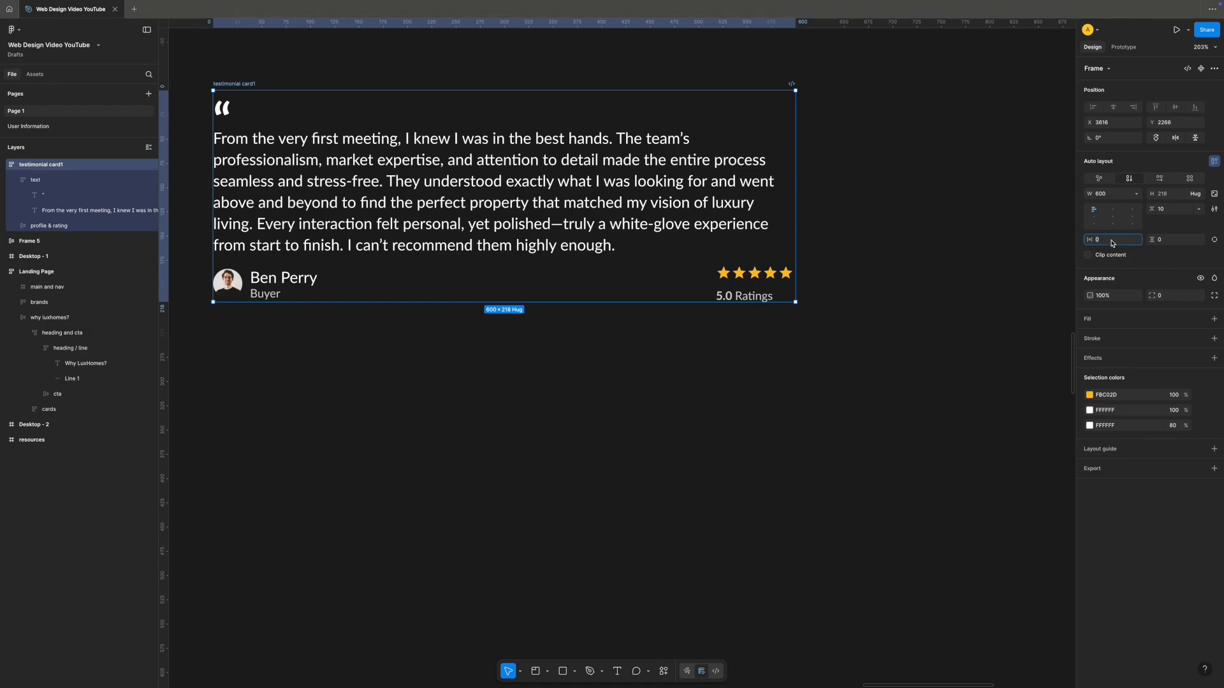
key(Tab)
text(24)
key(Return)
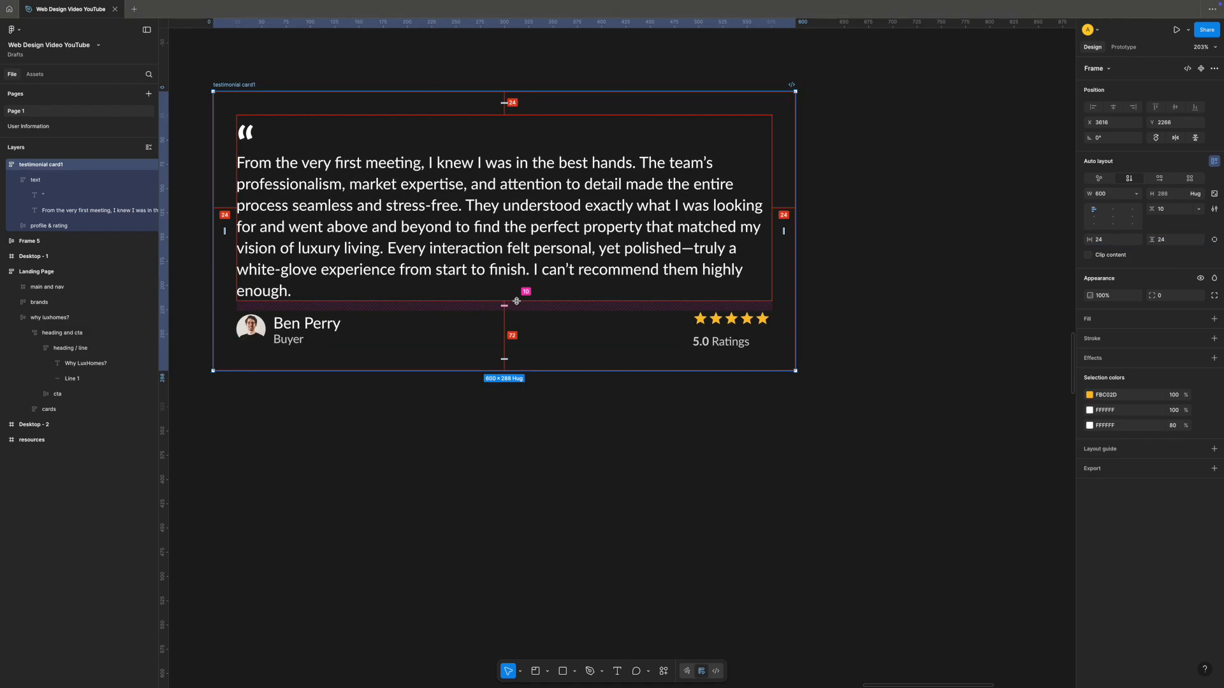
Fill the "testimonial card1" frame with the page's dark navy colour 012348
scroll(505, 286, up, 1)
click(900, 274)
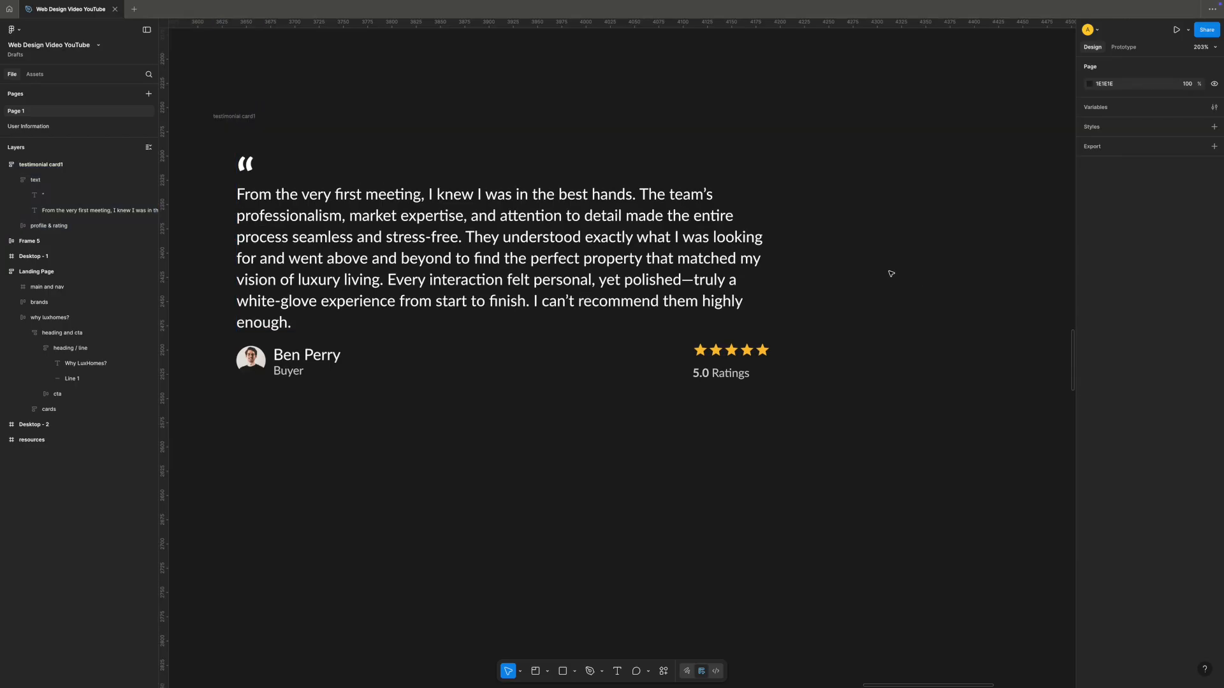
click(234, 116)
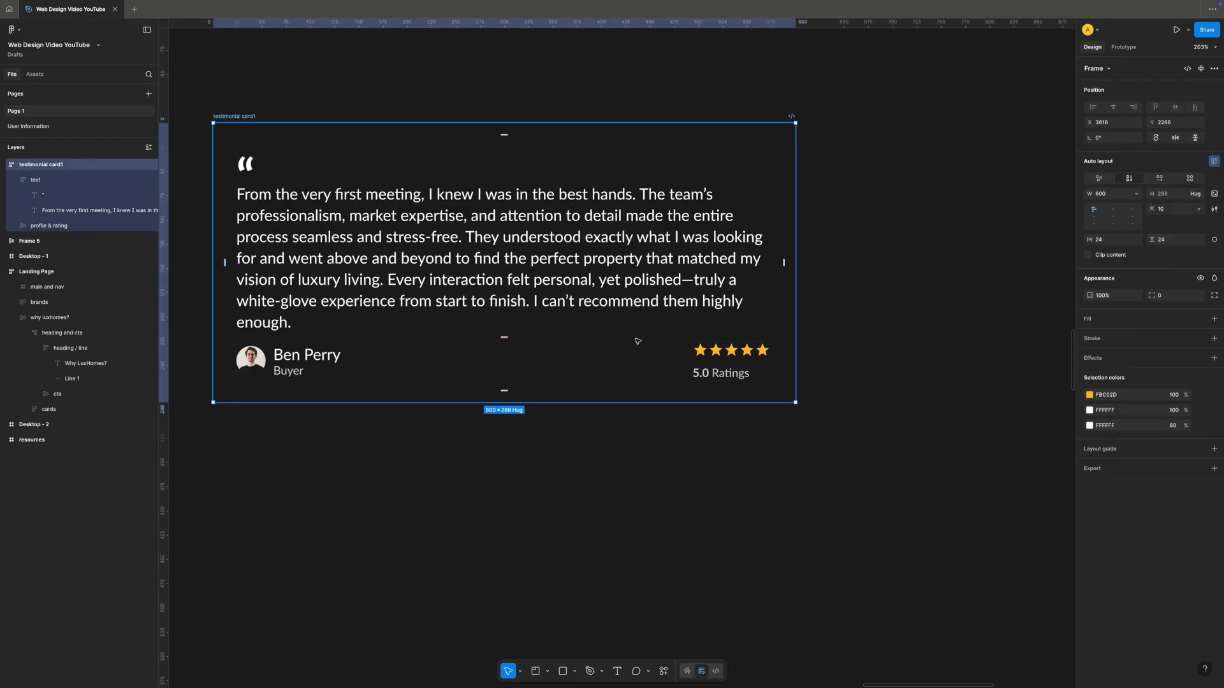
click(889, 290)
scroll(889, 290, up, 1)
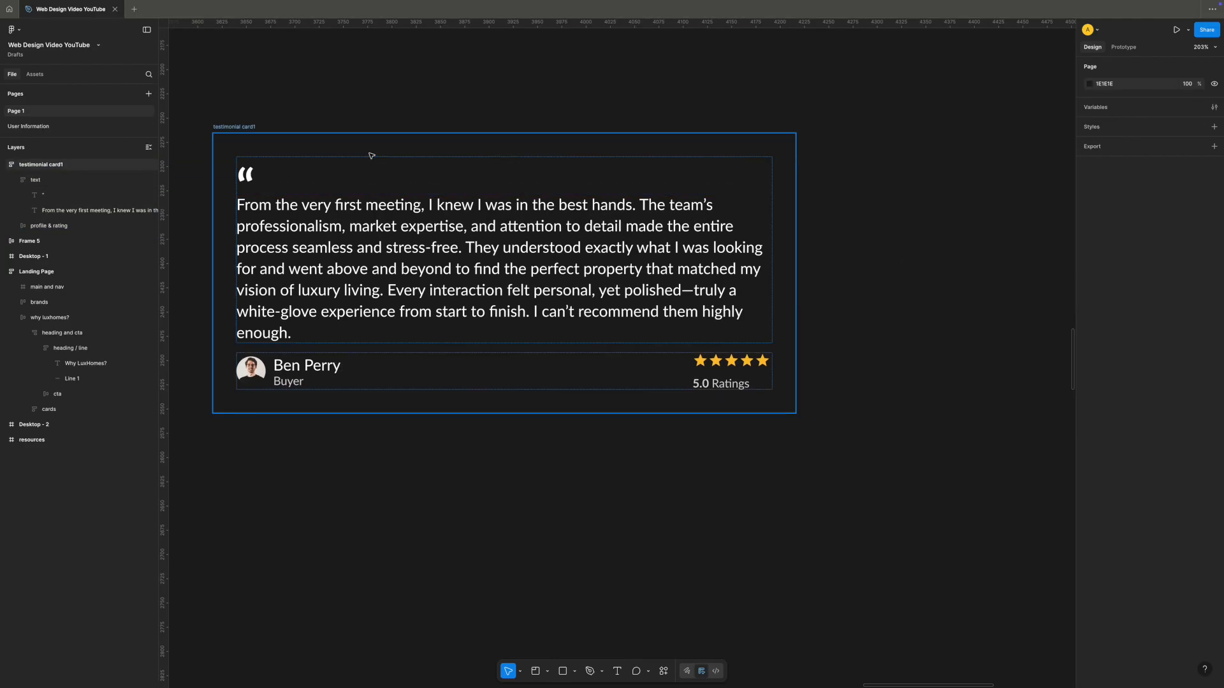
click(244, 124)
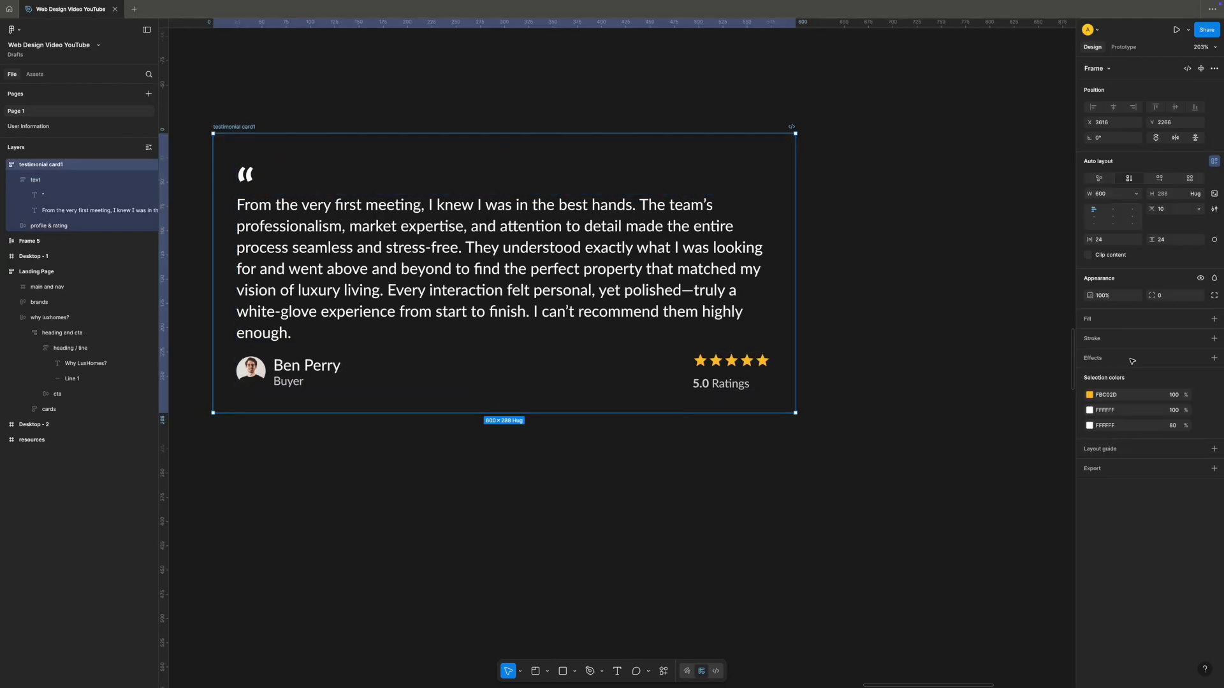
click(1213, 318)
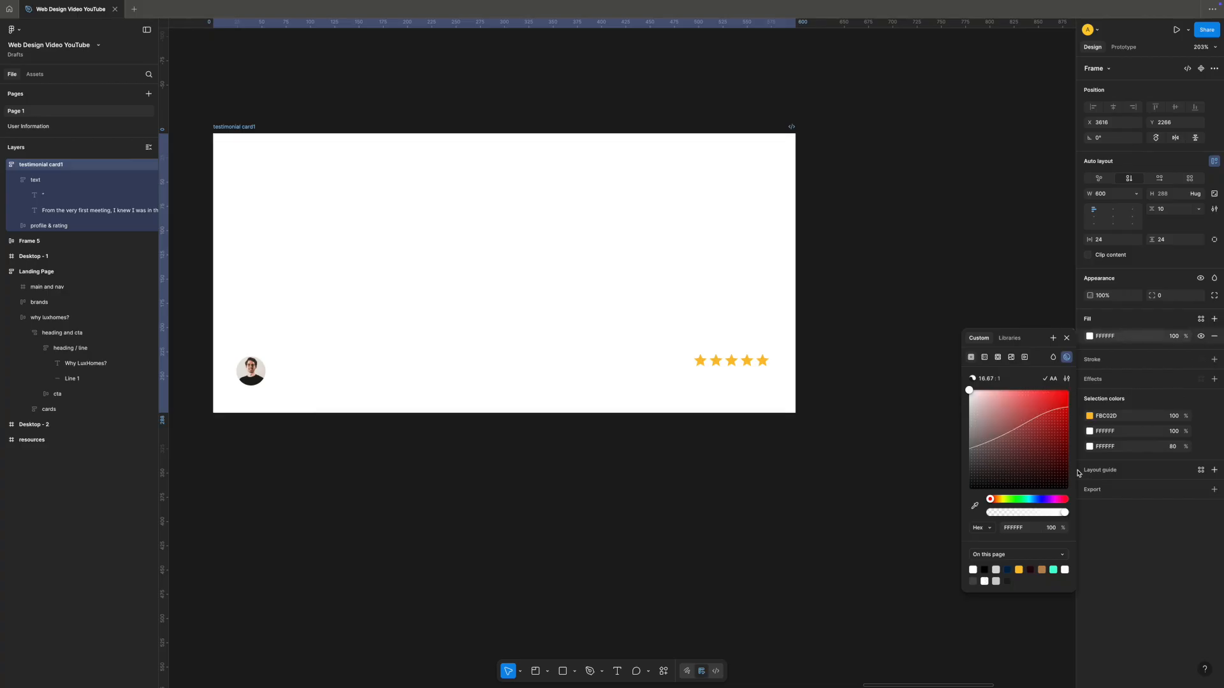
click(1007, 572)
click(832, 471)
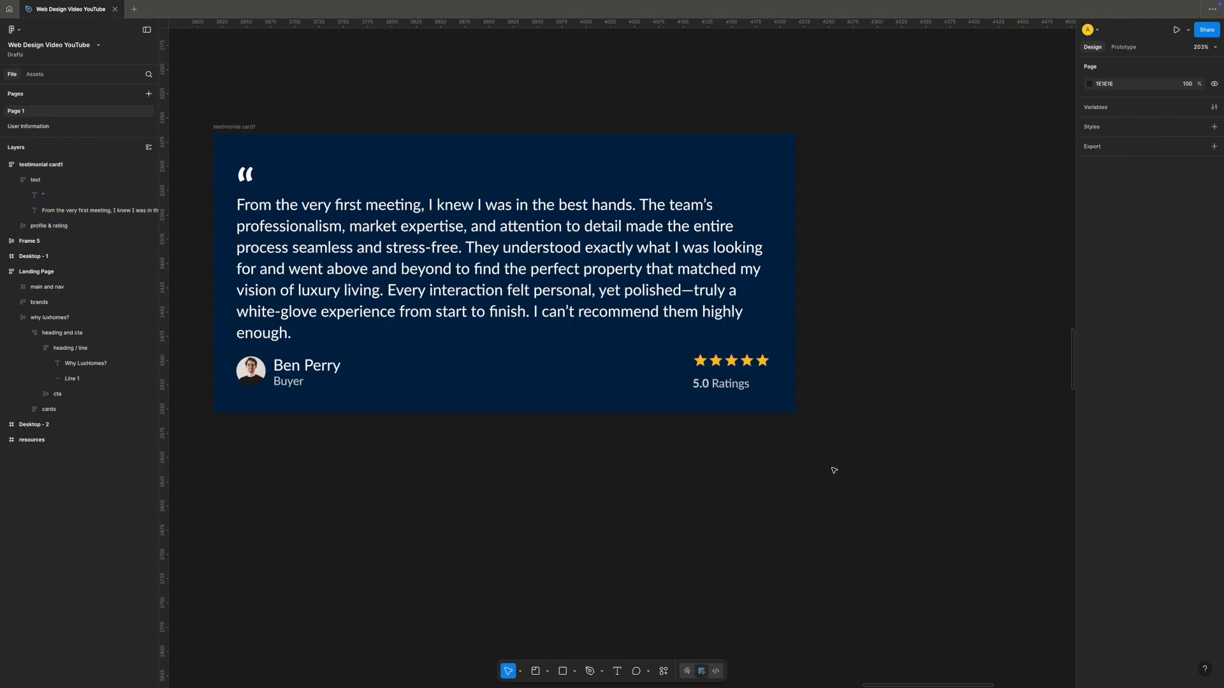
Examine the navy testimonial card beside the landing page's stat cards and check the quote text's settings
scroll(832, 470, down, 5)
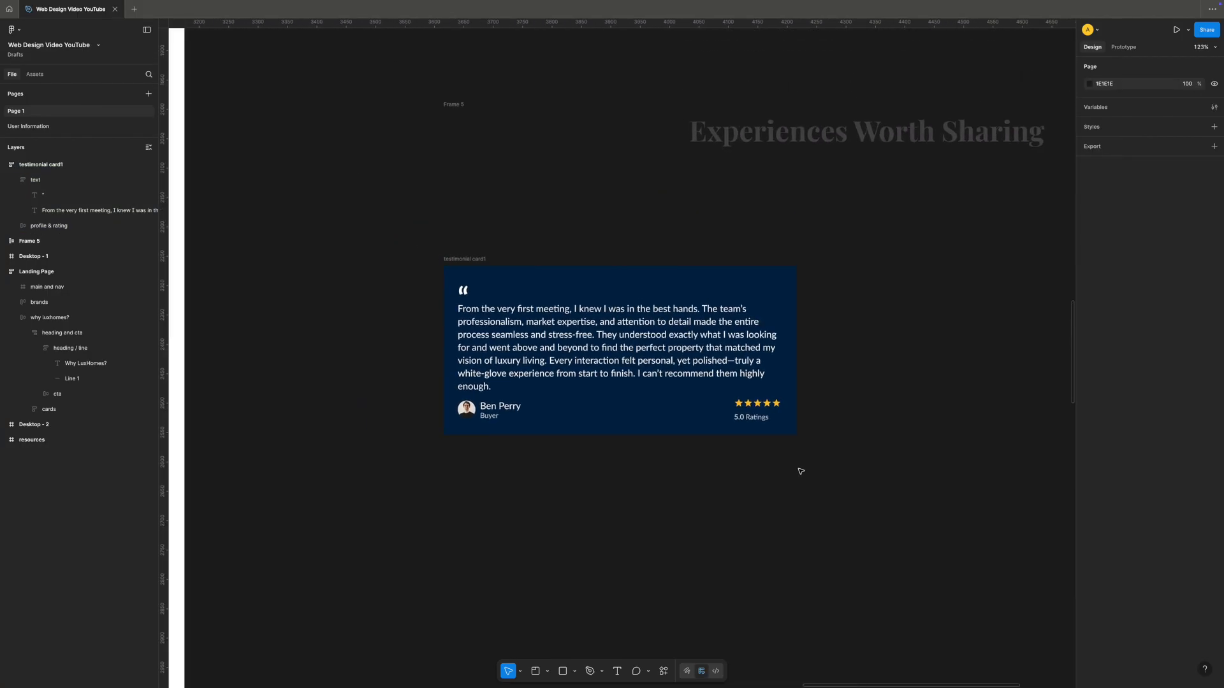
scroll(801, 471, down, 2)
scroll(798, 470, left, 3)
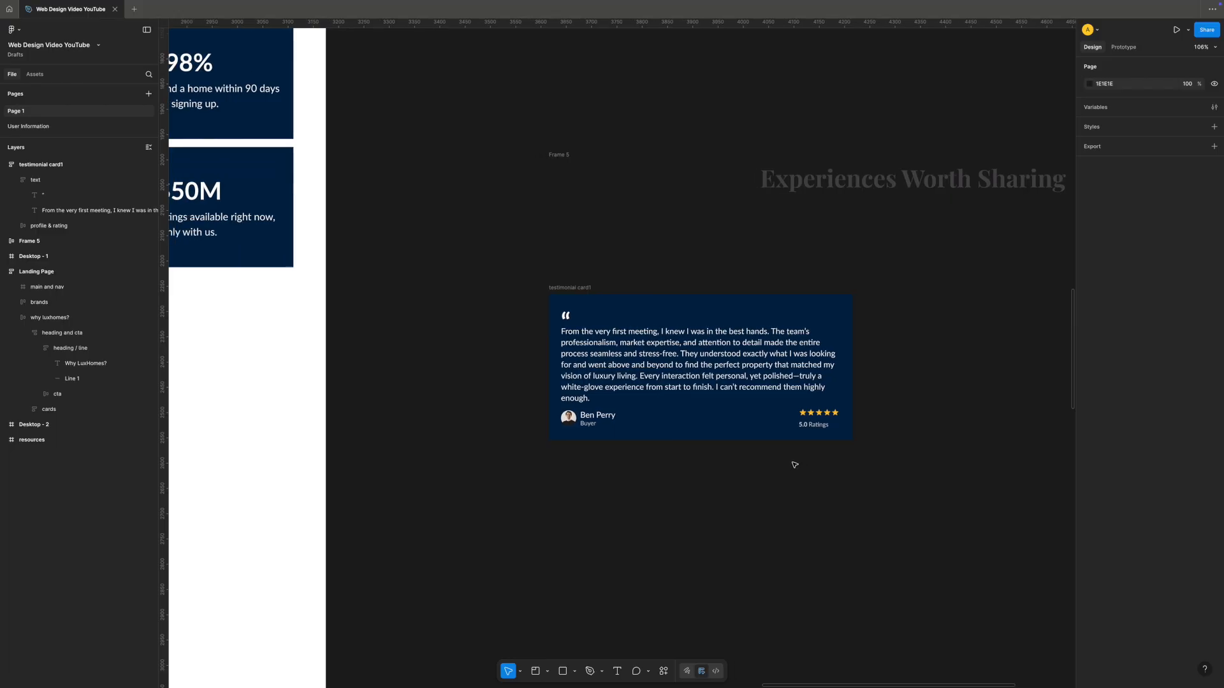
scroll(795, 465, left, 1)
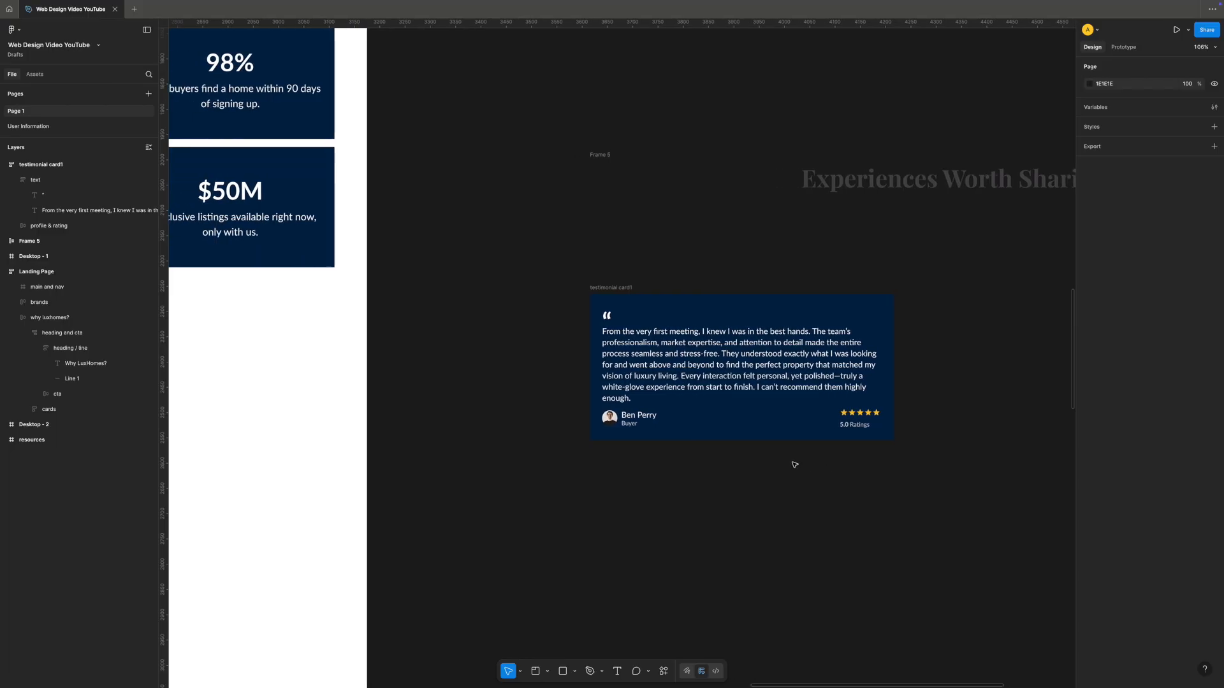
click(736, 360)
double_click(736, 360)
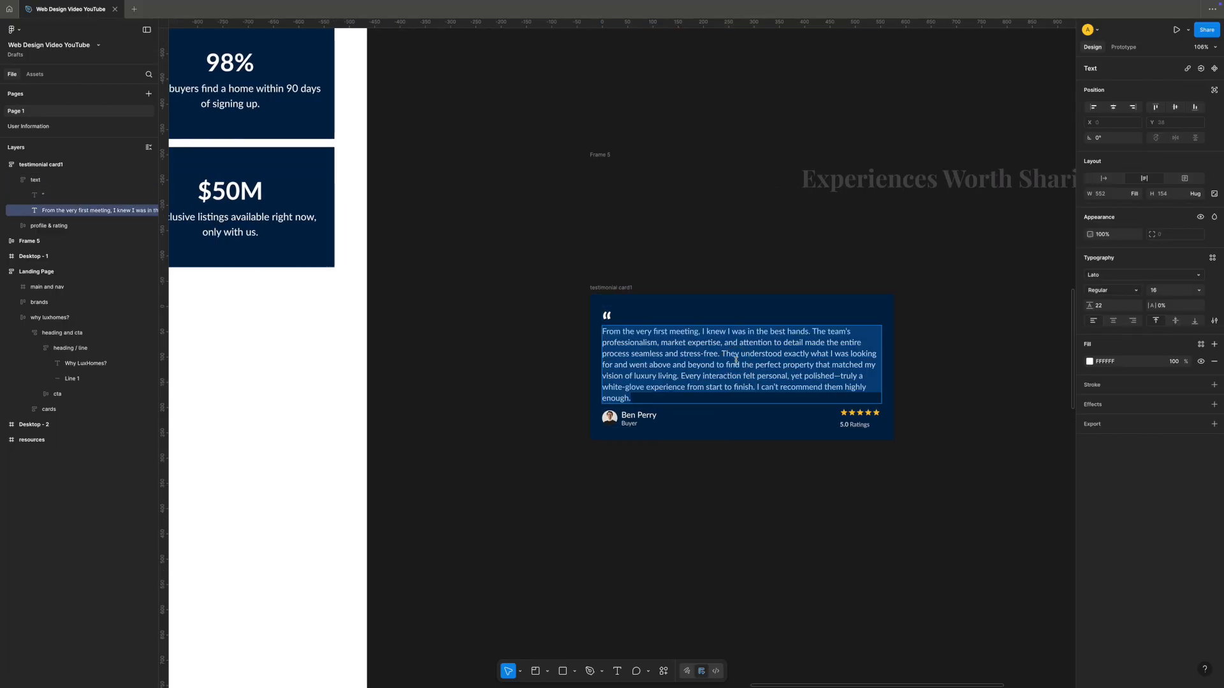
key(Escape)
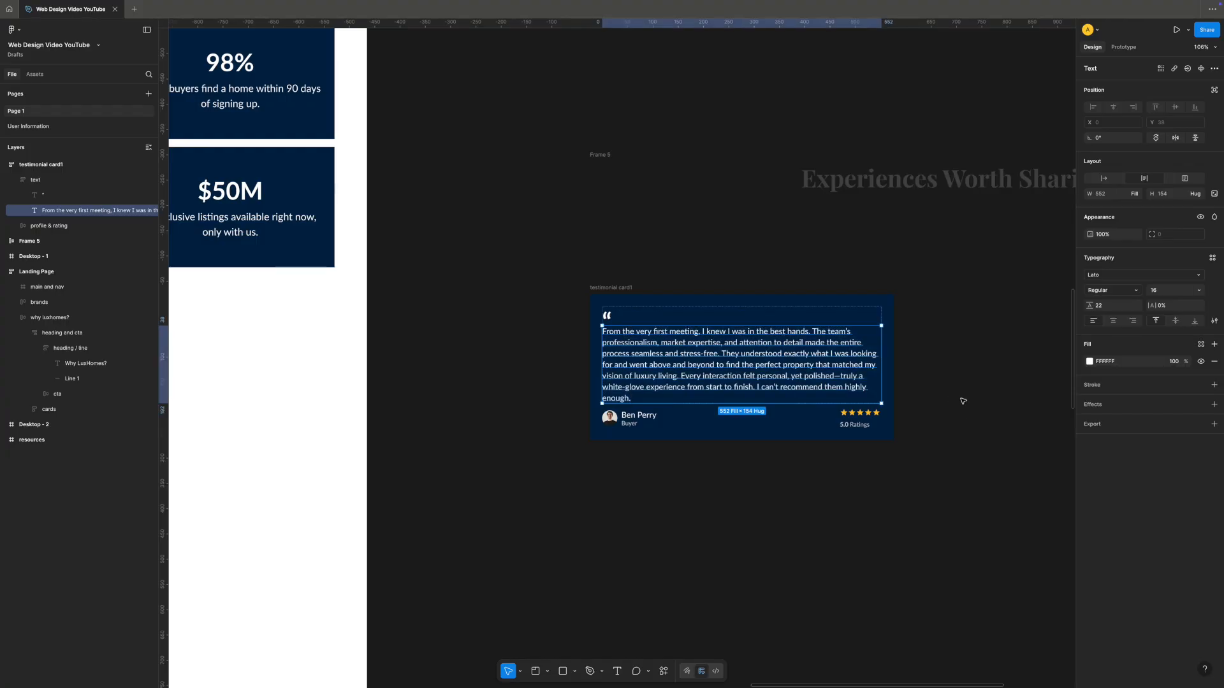
scroll(964, 401, right, 1)
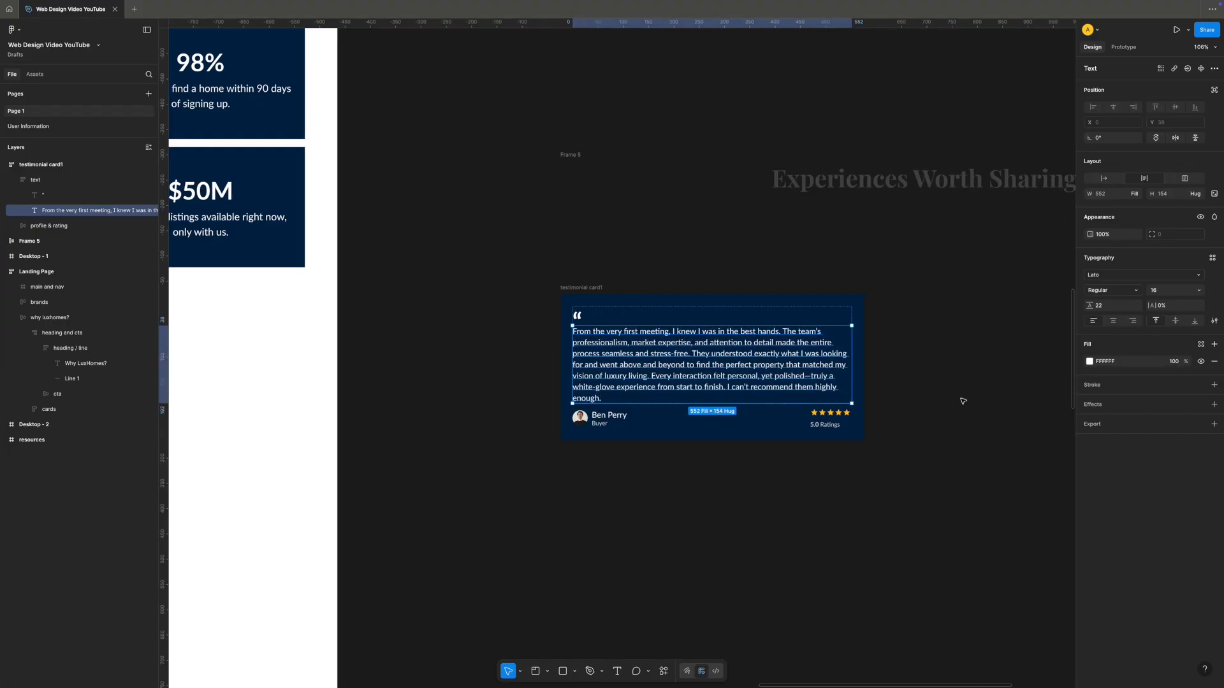
scroll(604, 299, up, 3)
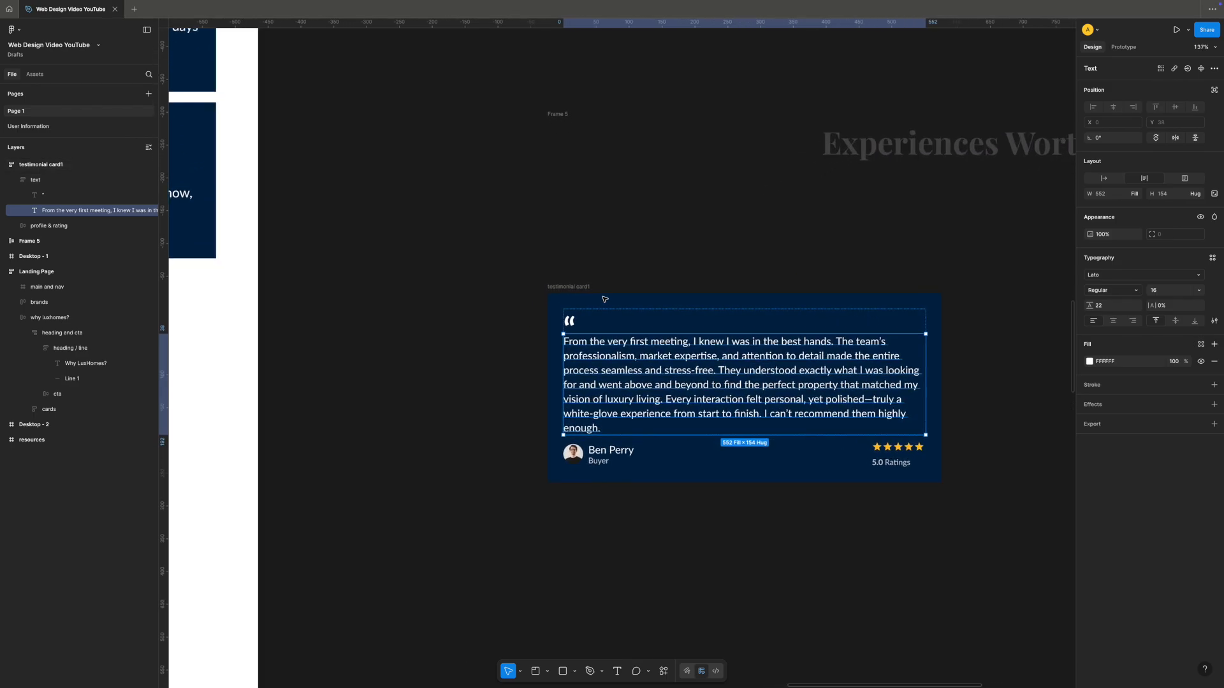
Set the vertical gap between the quote and the profile row in "testimonial card1" to 16
click(605, 299)
scroll(573, 289, down, 3)
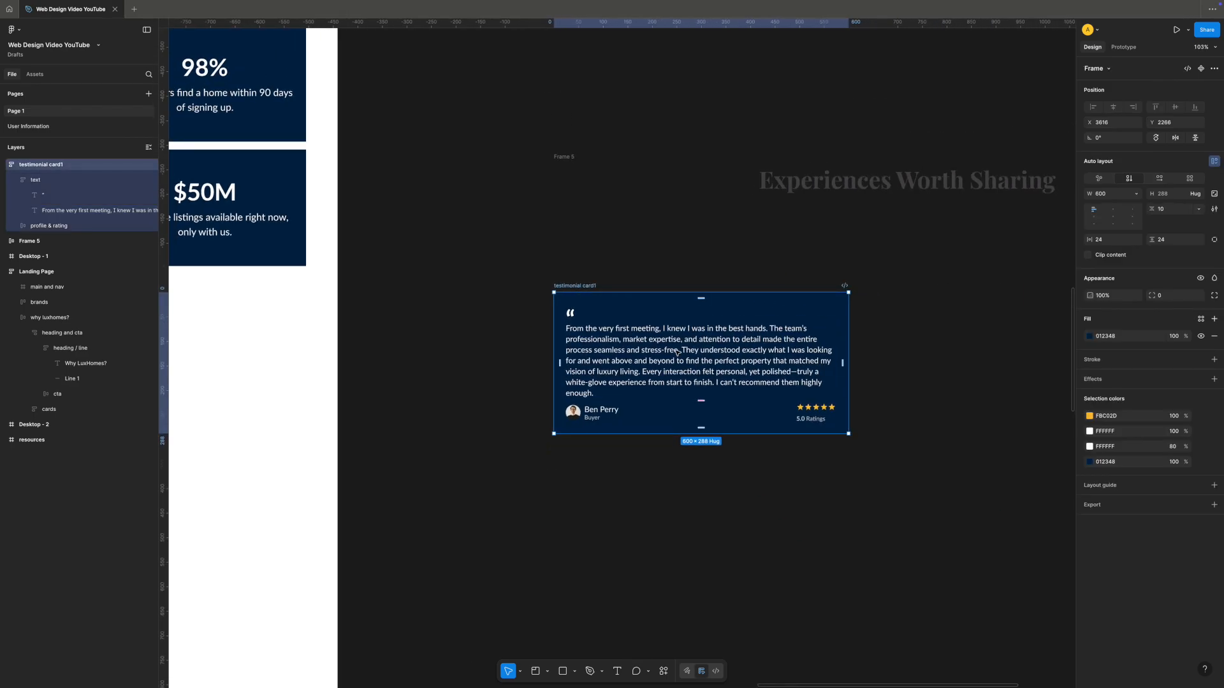
click(705, 401)
drag(705, 400, 706, 402)
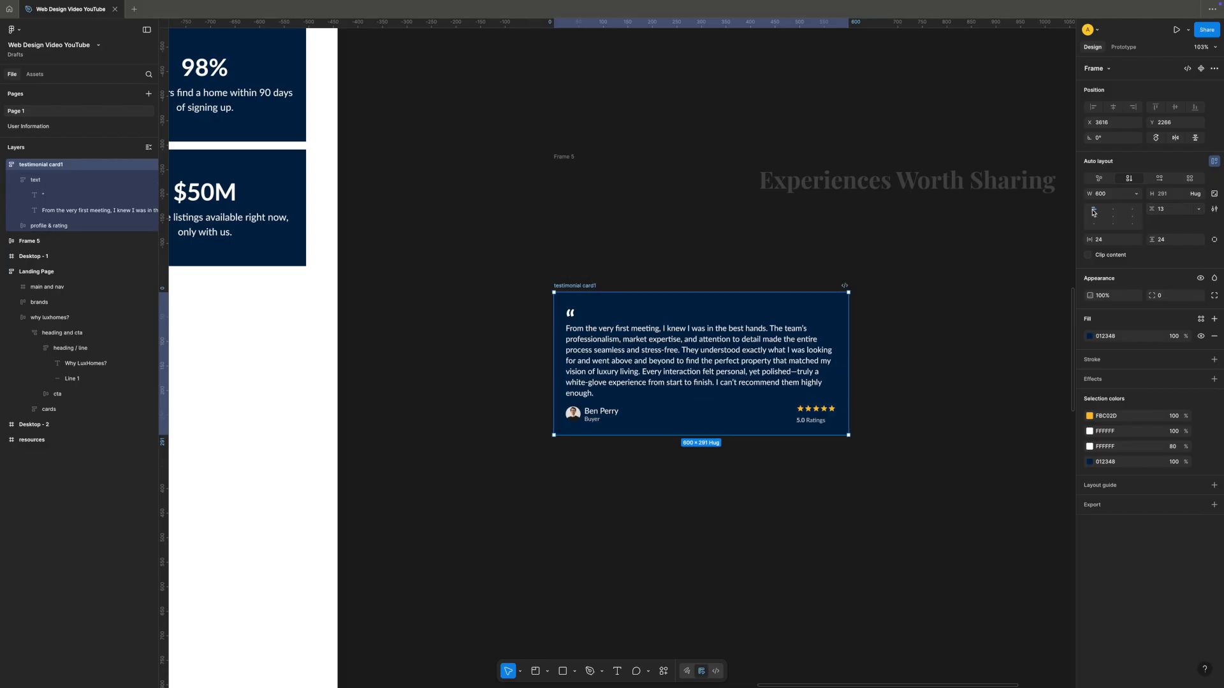
key(Return)
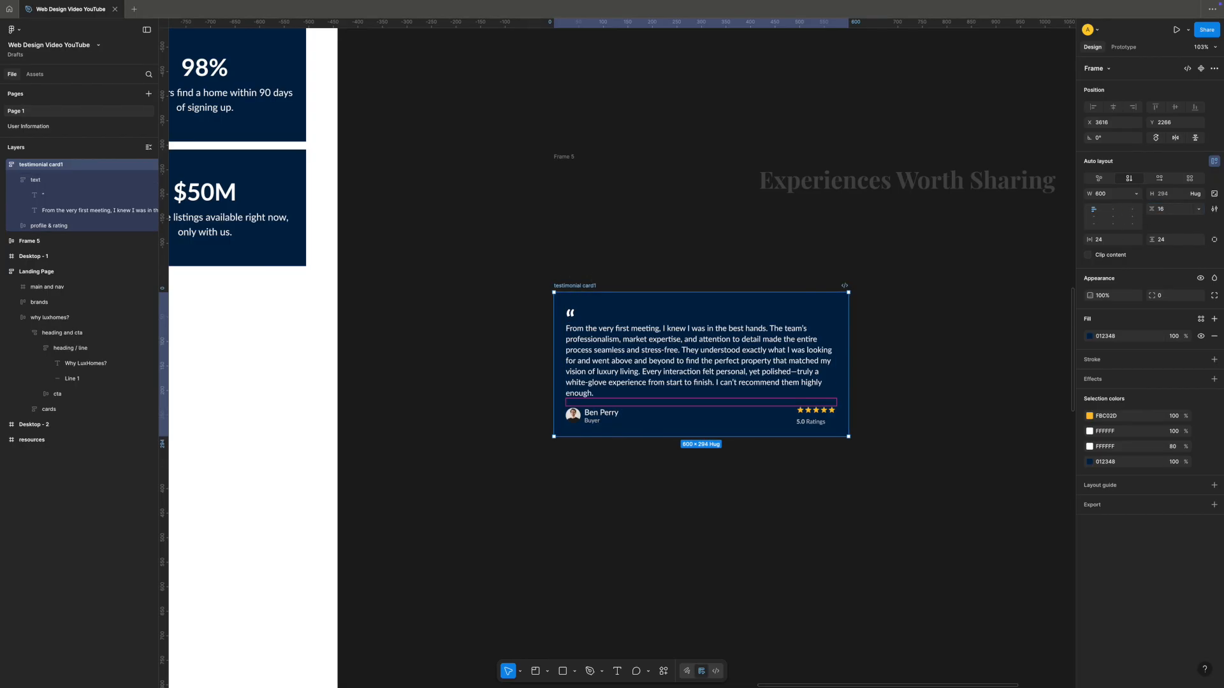
click(979, 329)
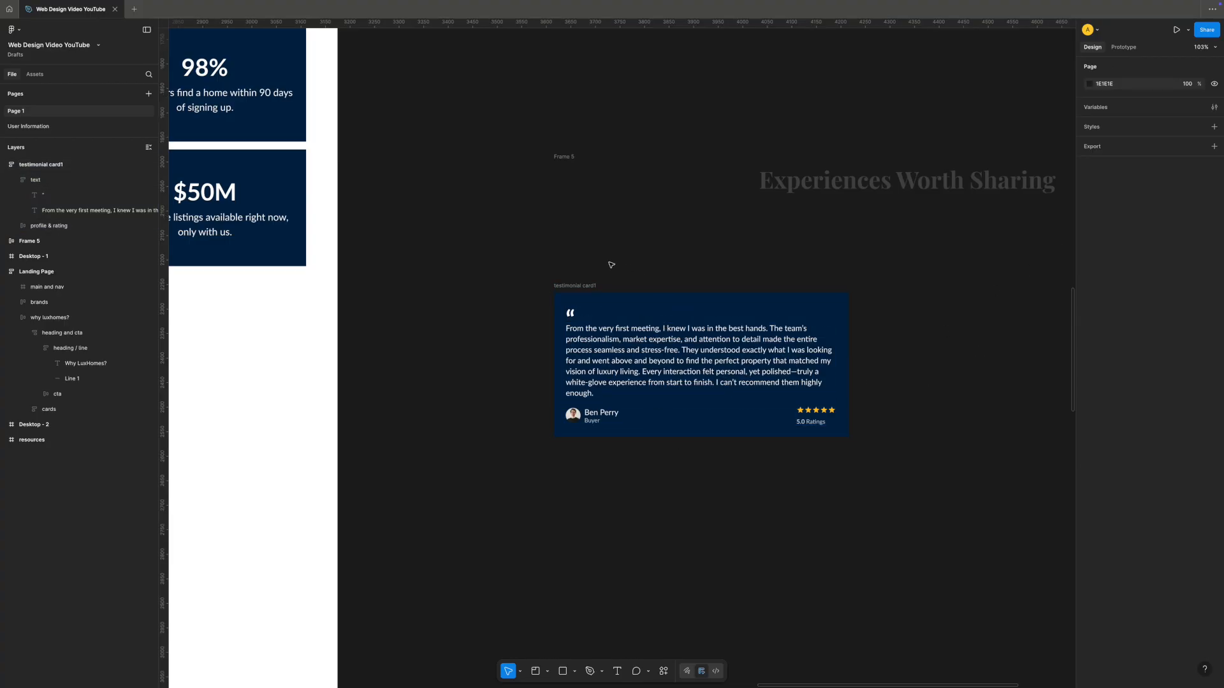
Set the vertical gap between the items of "testimonial card1" to 24
click(579, 286)
click(1178, 215)
text(22)
key(Return)
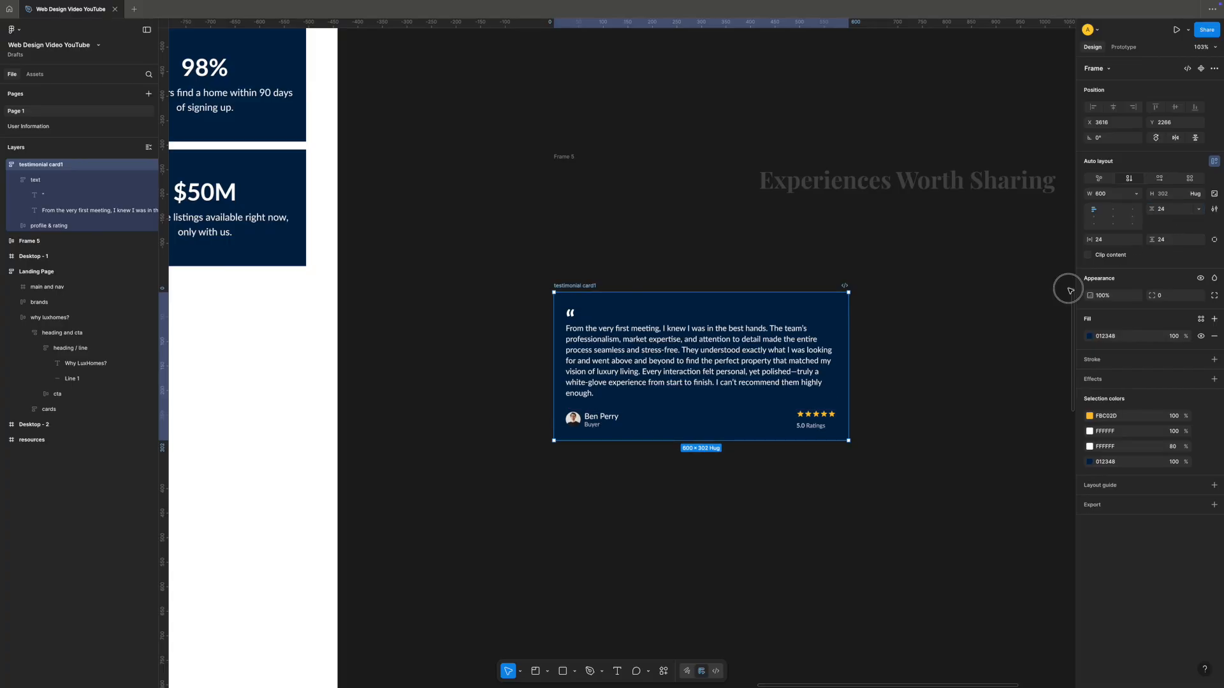
click(1041, 290)
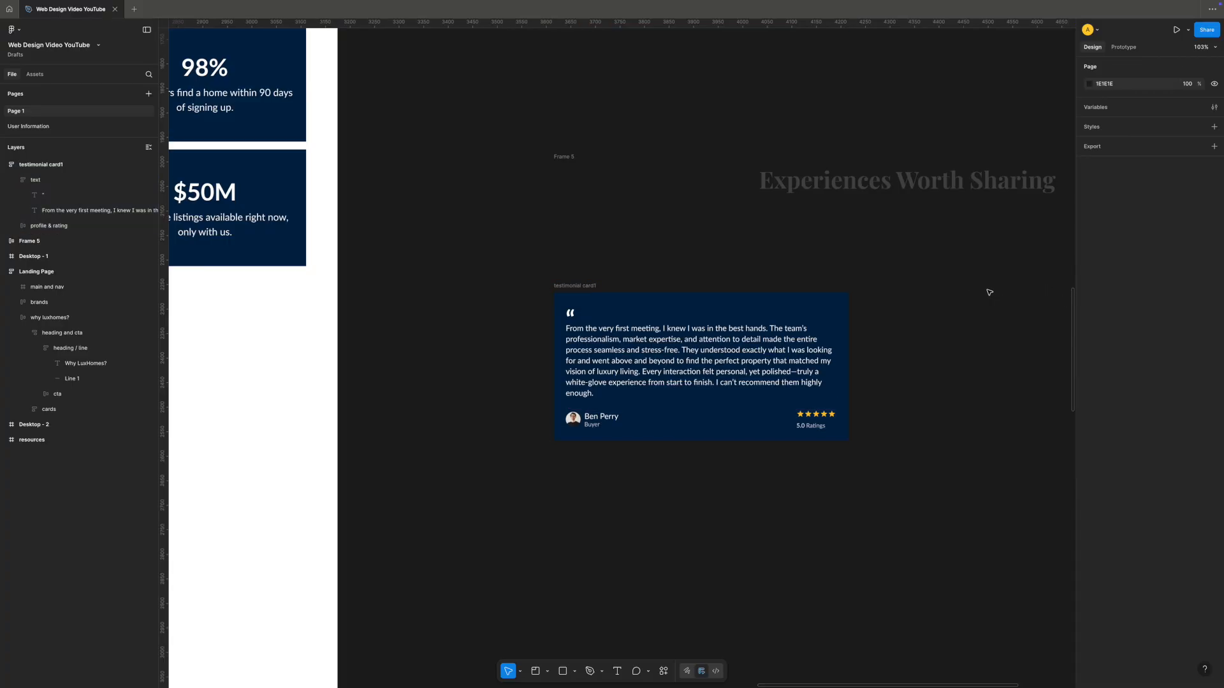
Try a wider vertical gap between the reviewer's name and the "Buyer" label in the profile's text frame
scroll(989, 292, left, 2)
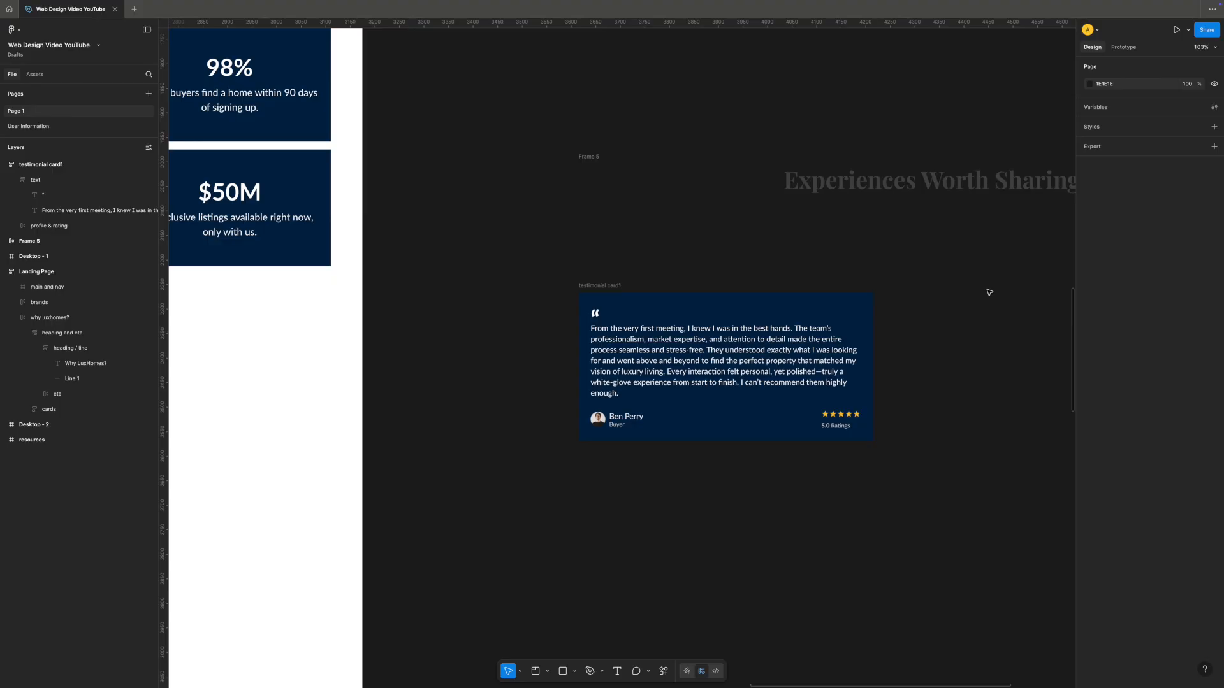
double_click(626, 422)
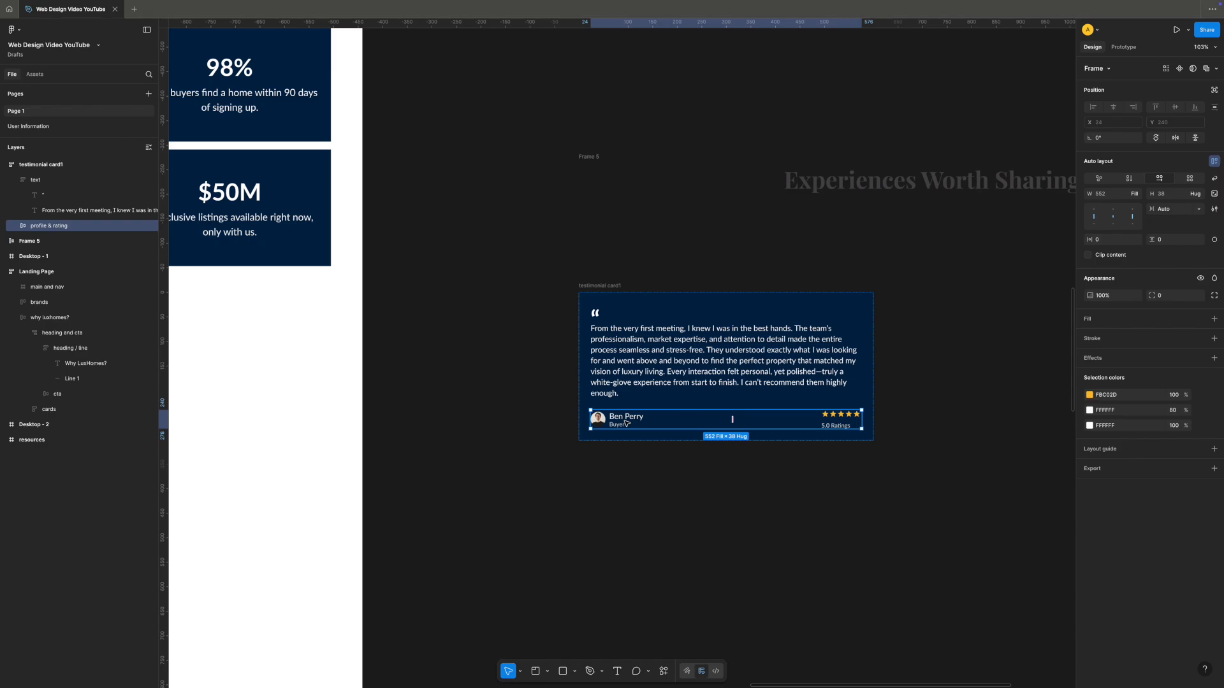
click(626, 422)
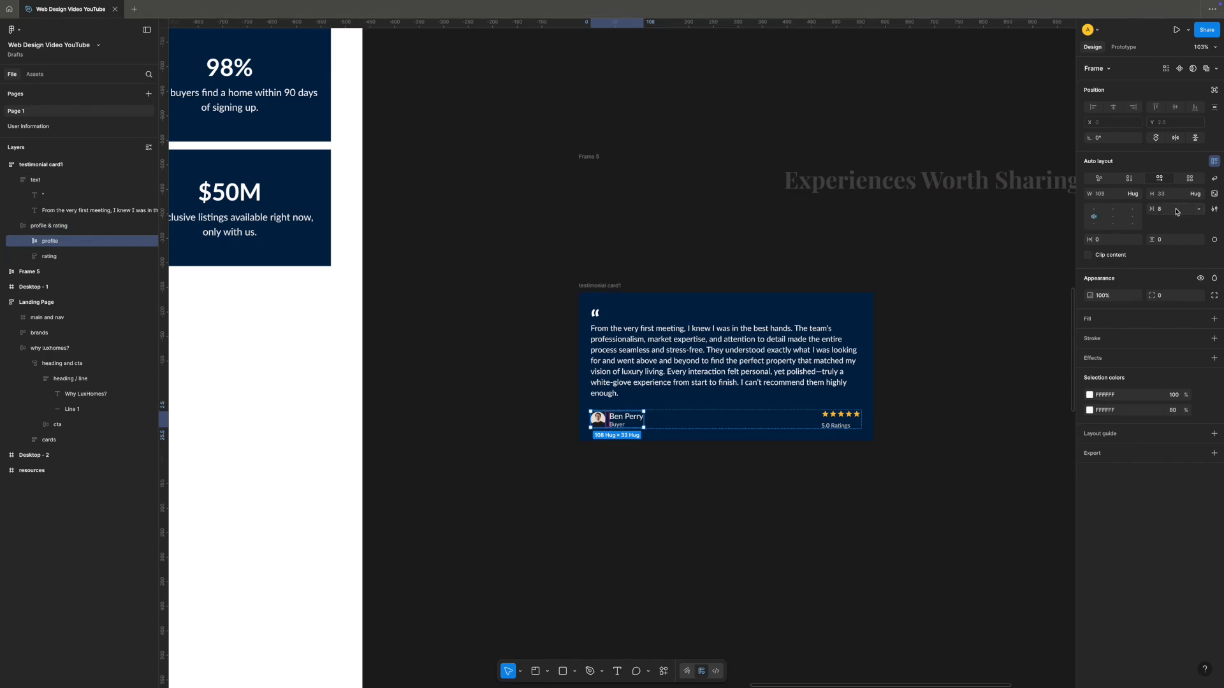
click(627, 421)
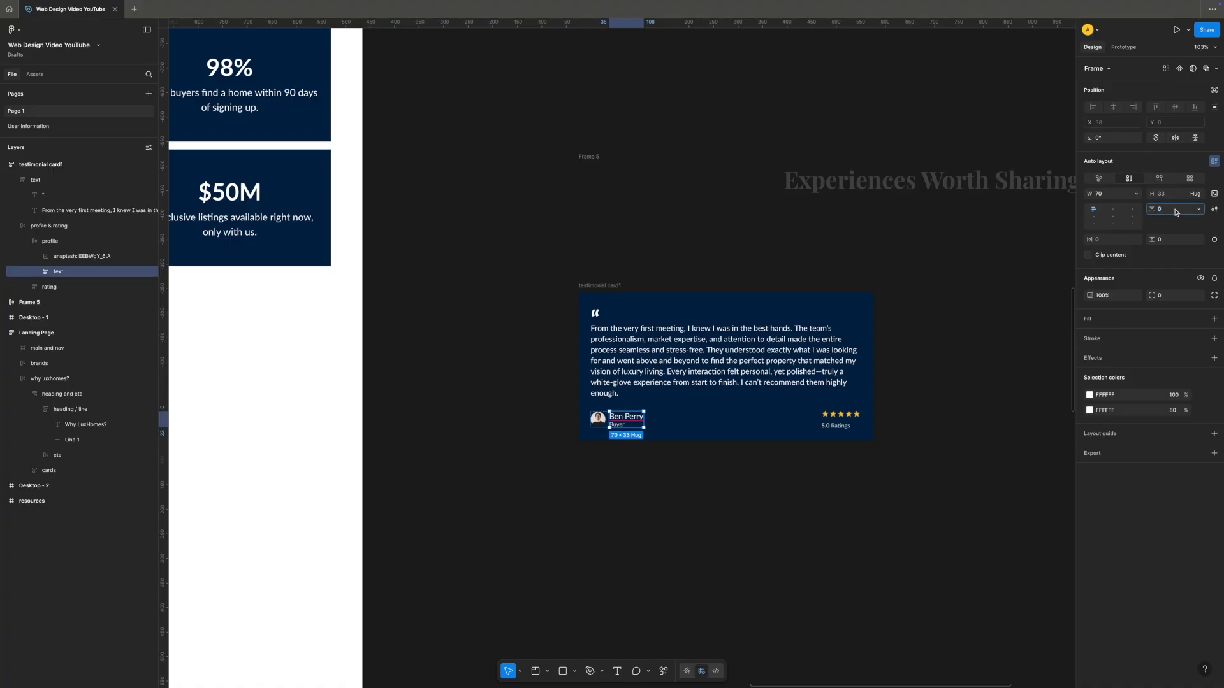
key(Return)
click(966, 299)
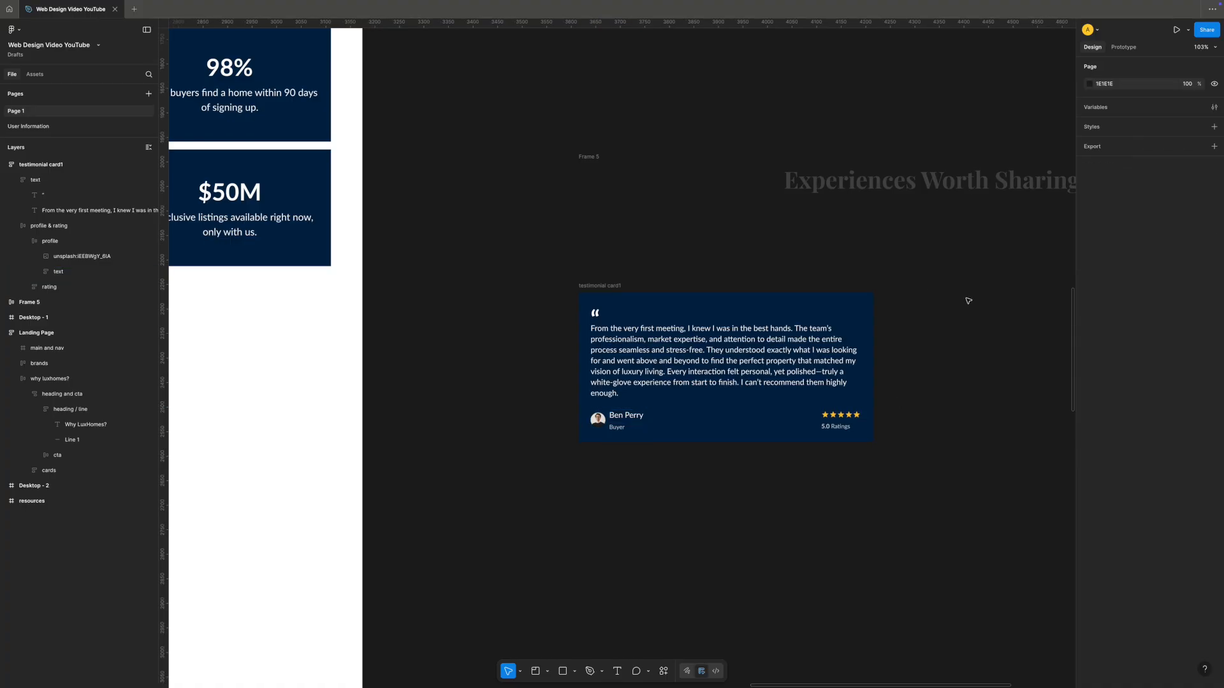
Undo the last gap change and set the gap between the reviewer's name and the "Buyer" label to 5
key(ctrl+z)
key(ctrl+z)
text(5)
key(Return)
click(1041, 309)
click(635, 422)
click(635, 422)
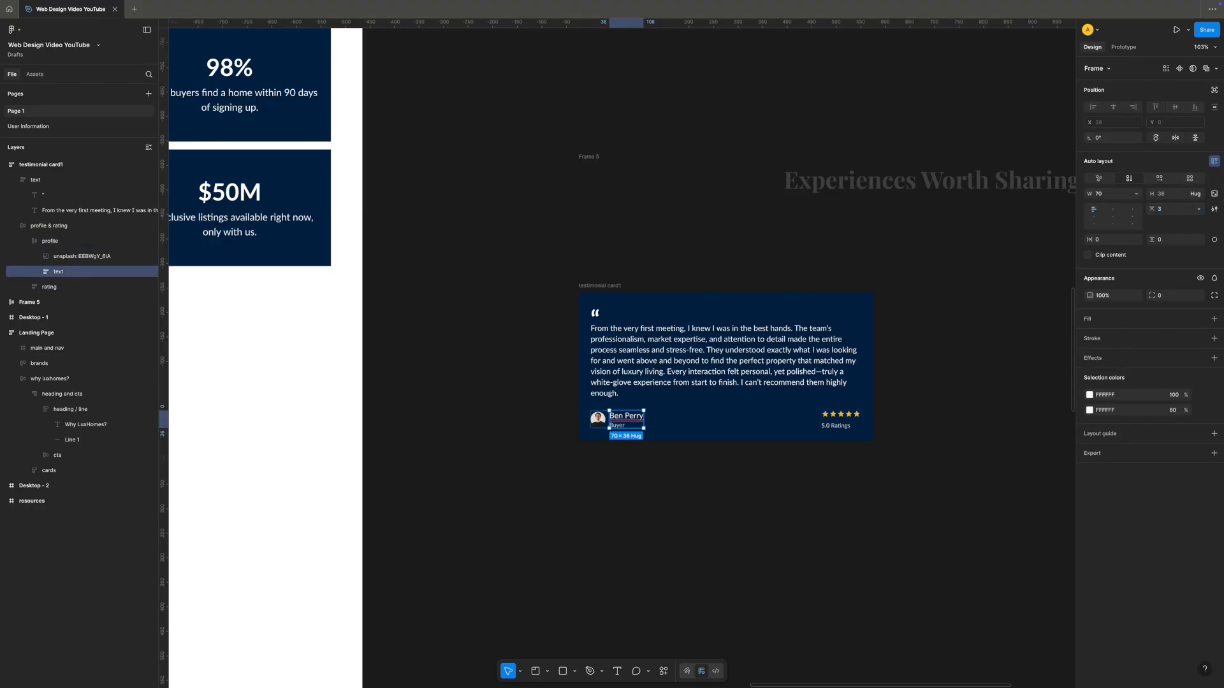
click(988, 343)
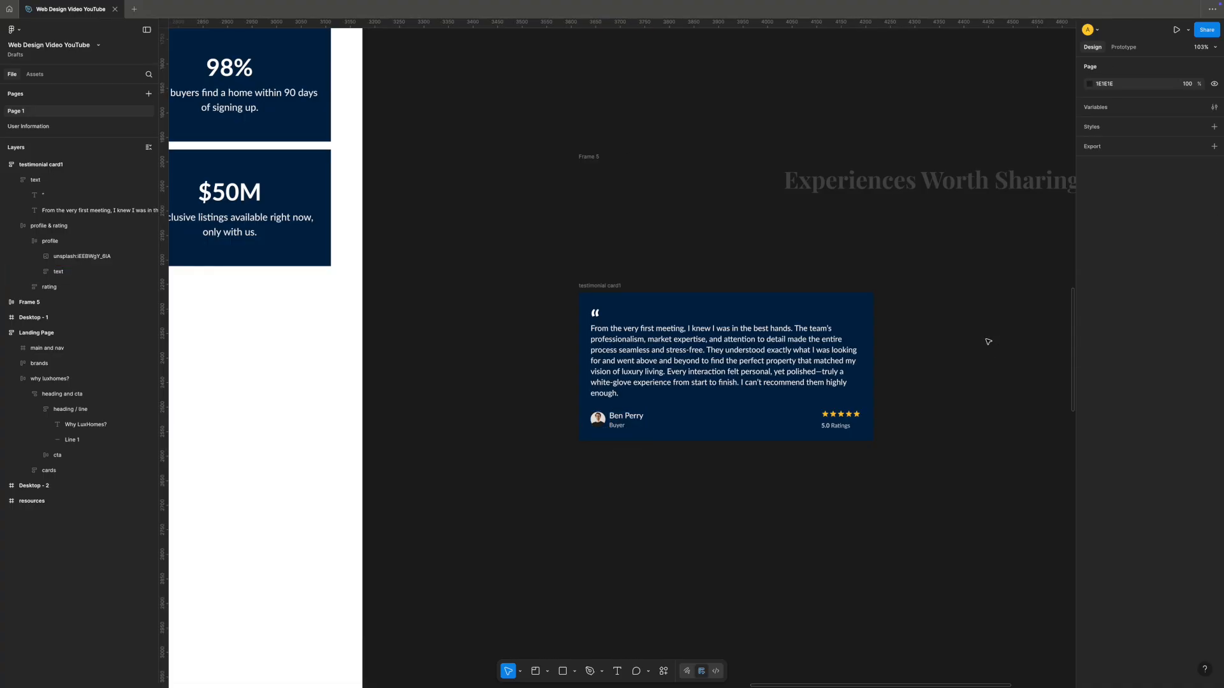
Scale the reviewer's profile photo proportionally to a width of 32
scroll(988, 342, left, 1)
scroll(642, 251, up, 5)
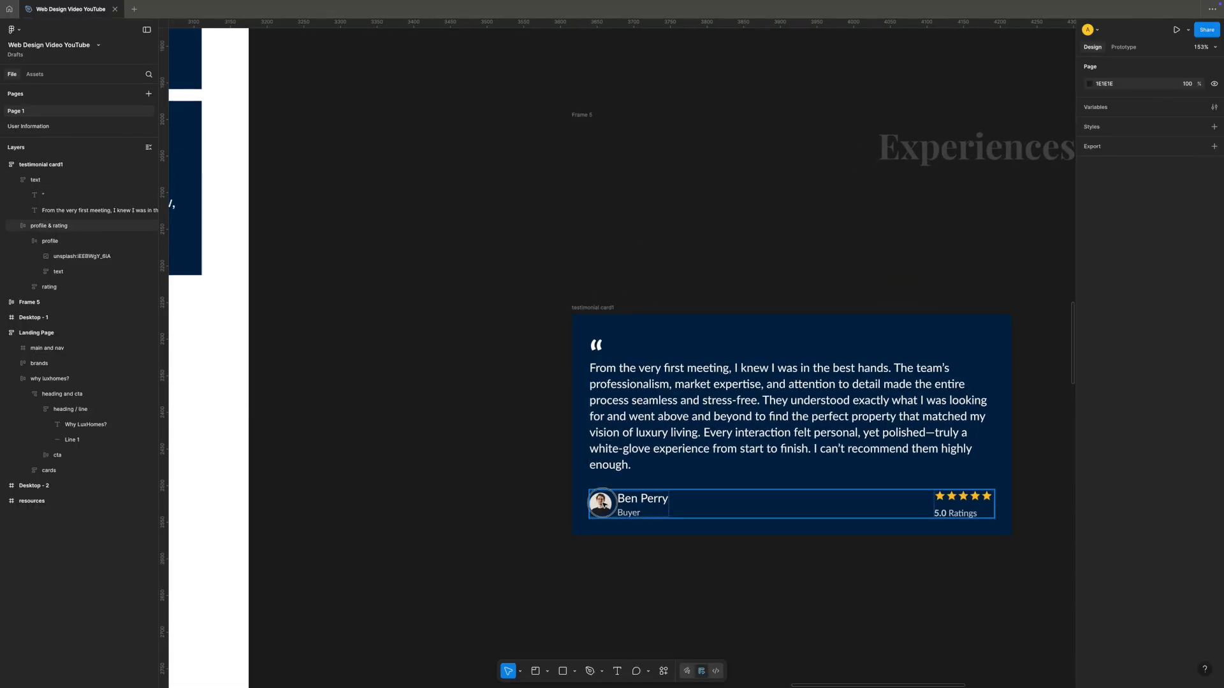
double_click(605, 505)
scroll(599, 522, up, 10)
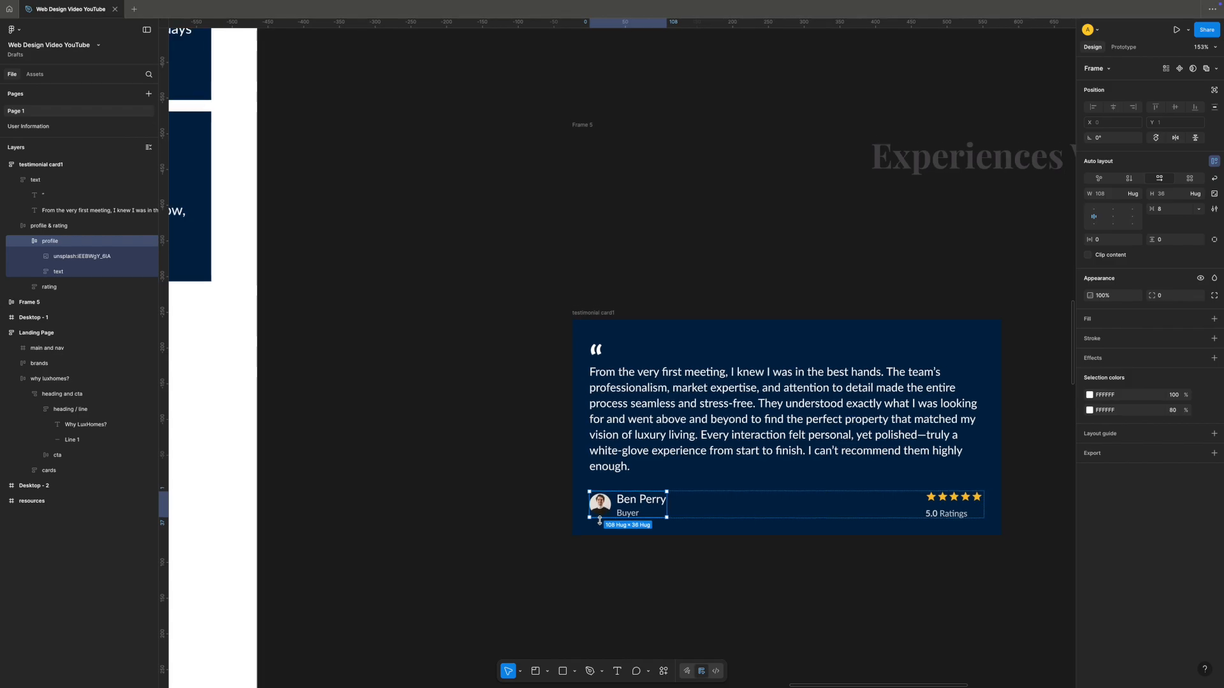
scroll(602, 523, down, 2)
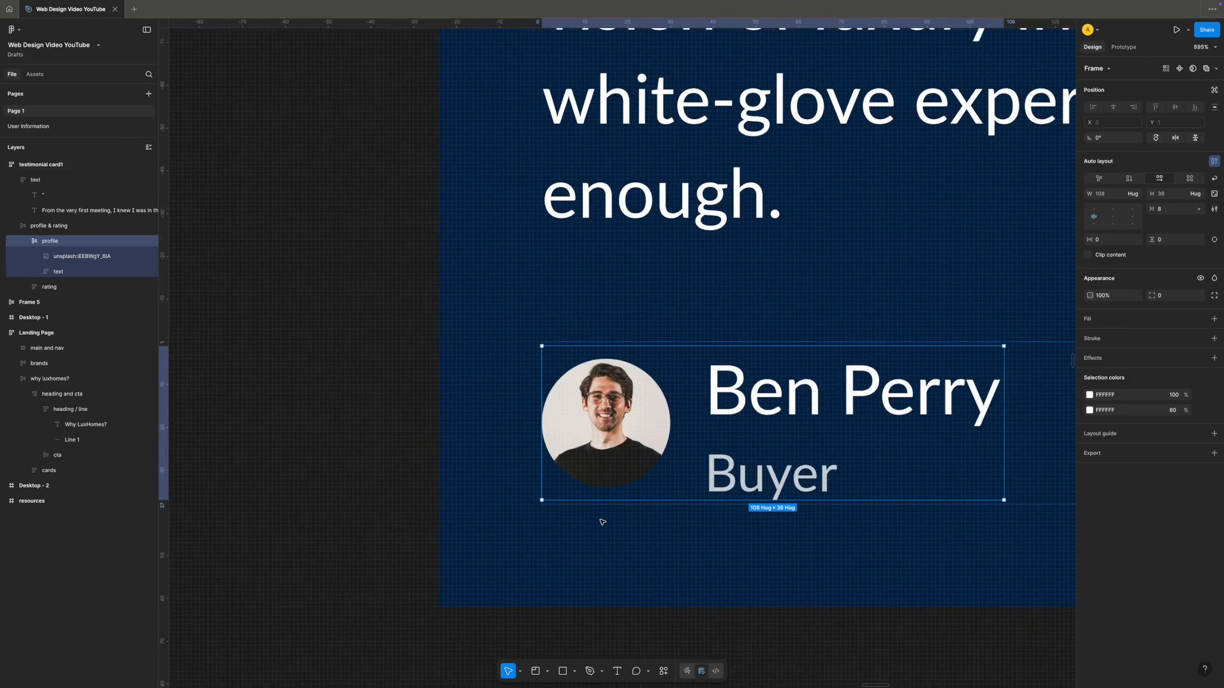
click(619, 437)
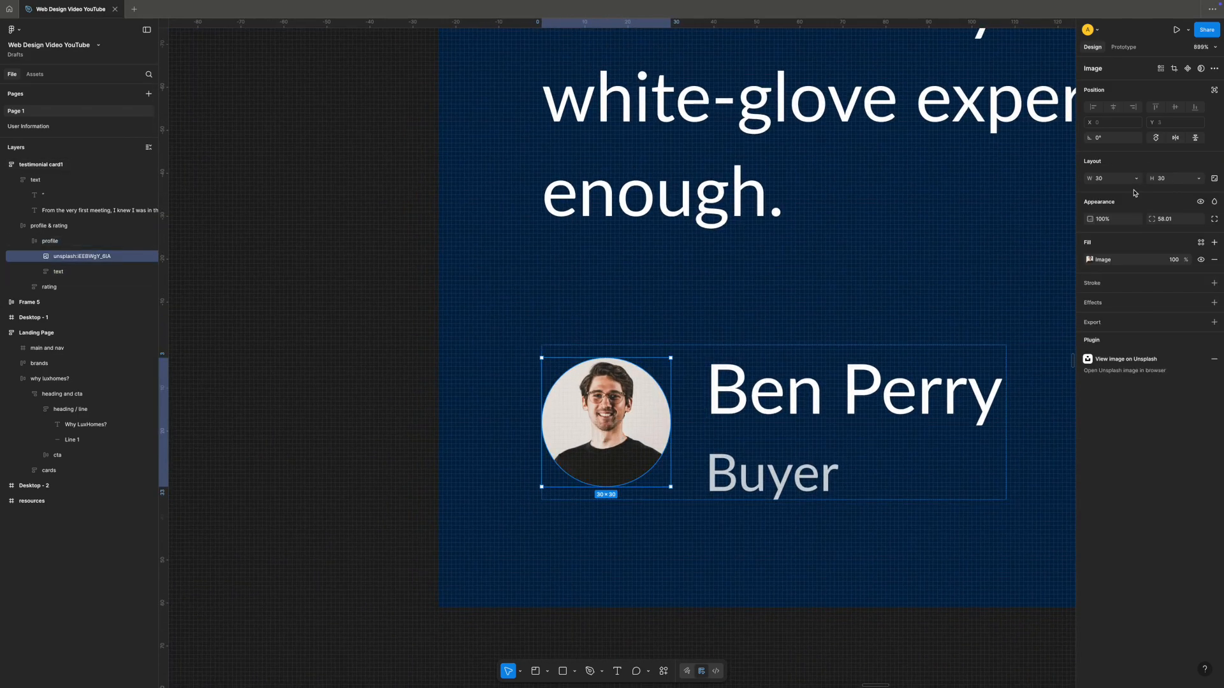
key(k)
click(1111, 218)
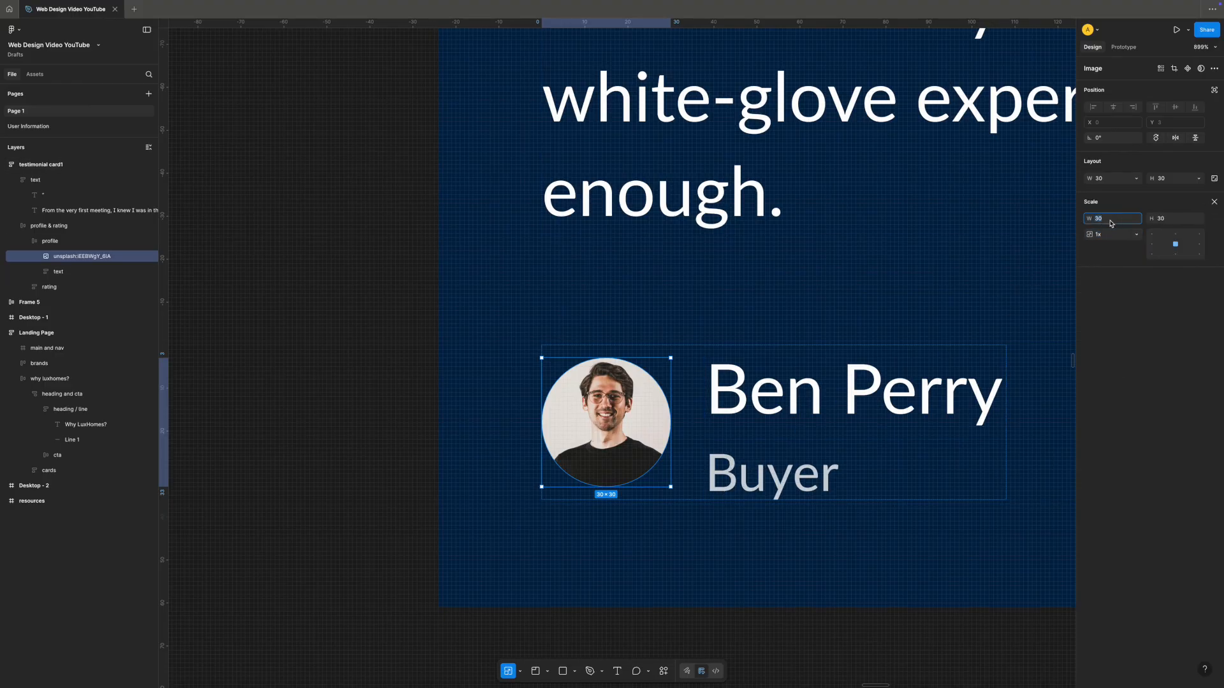
key(Return)
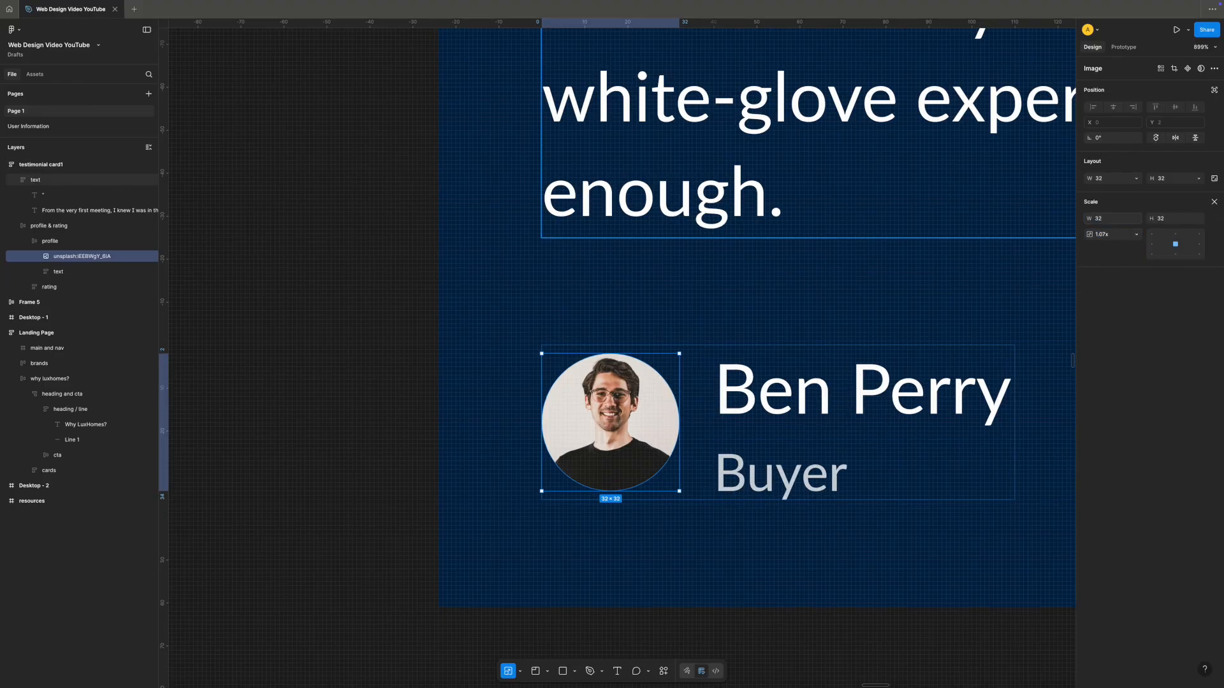
Scale the reviewer's profile photo proportionally to a width of 40, and return to the Move tool
click(1115, 220)
text(40)
key(Return)
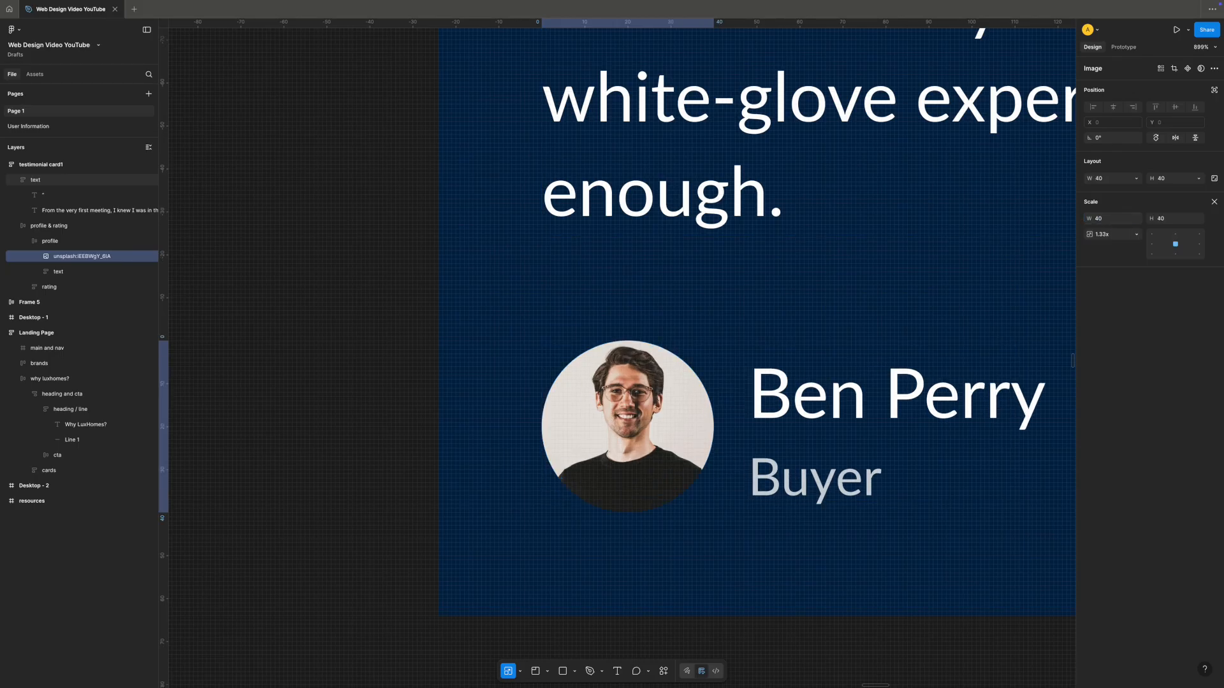
key(v)
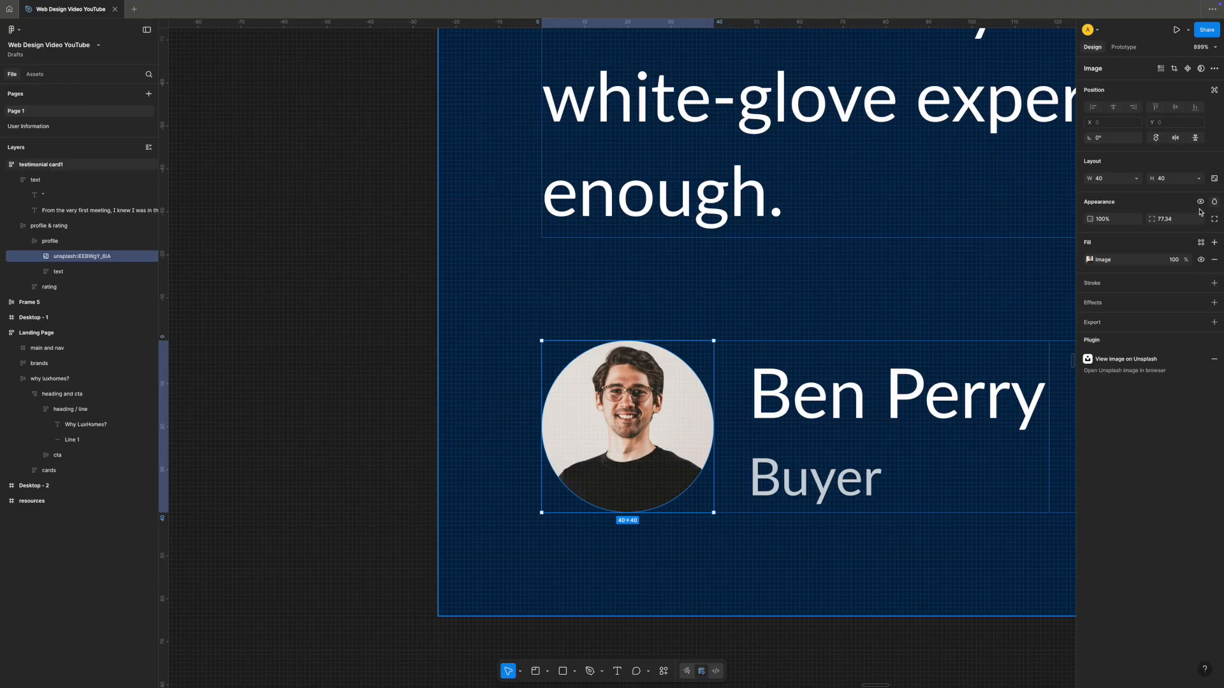
Review the testimonial card and its profile and rating row, and compare it with the "Why LuxHomes?" section
scroll(1001, 263, up, 2)
scroll(1001, 264, down, 10)
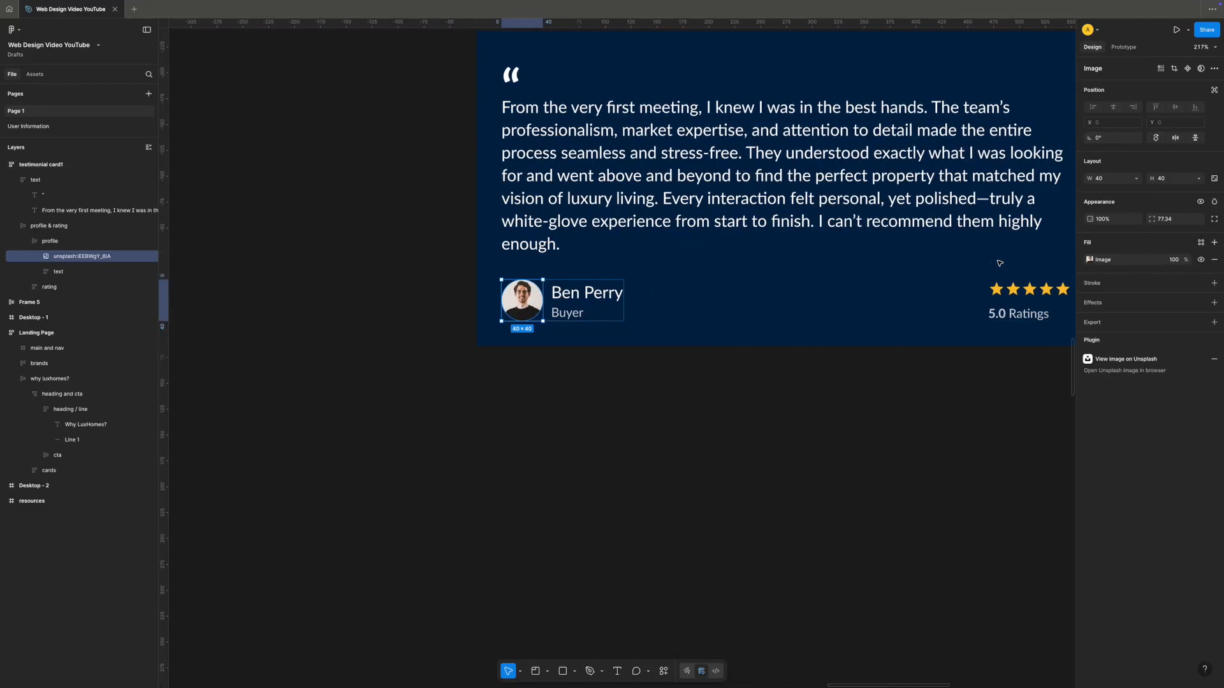
scroll(999, 263, up, 3)
scroll(999, 263, down, 5)
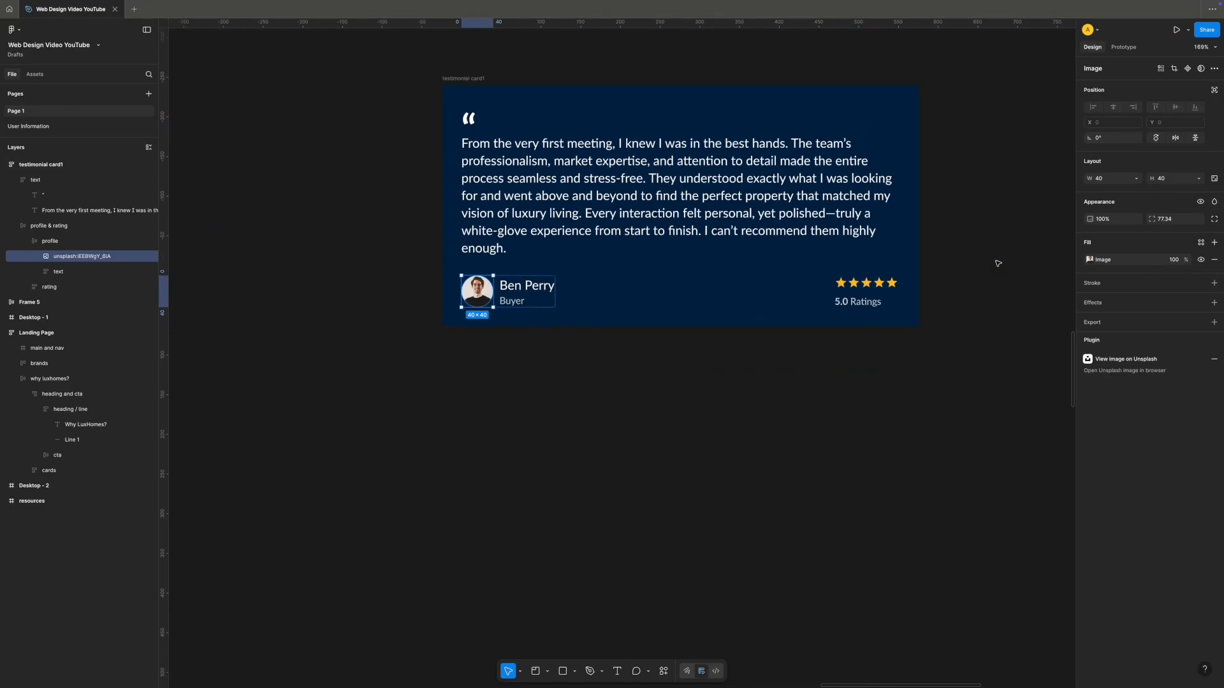
click(781, 305)
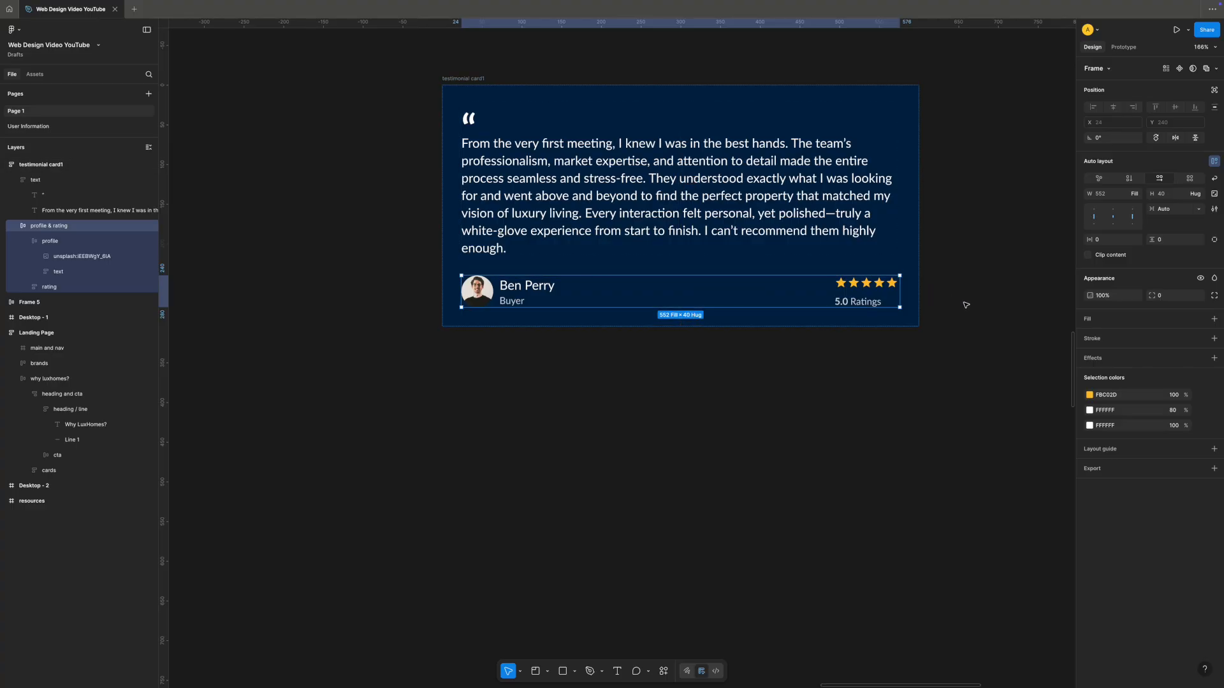
click(879, 382)
scroll(868, 387, up, 1)
scroll(867, 386, down, 1)
scroll(868, 387, down, 3)
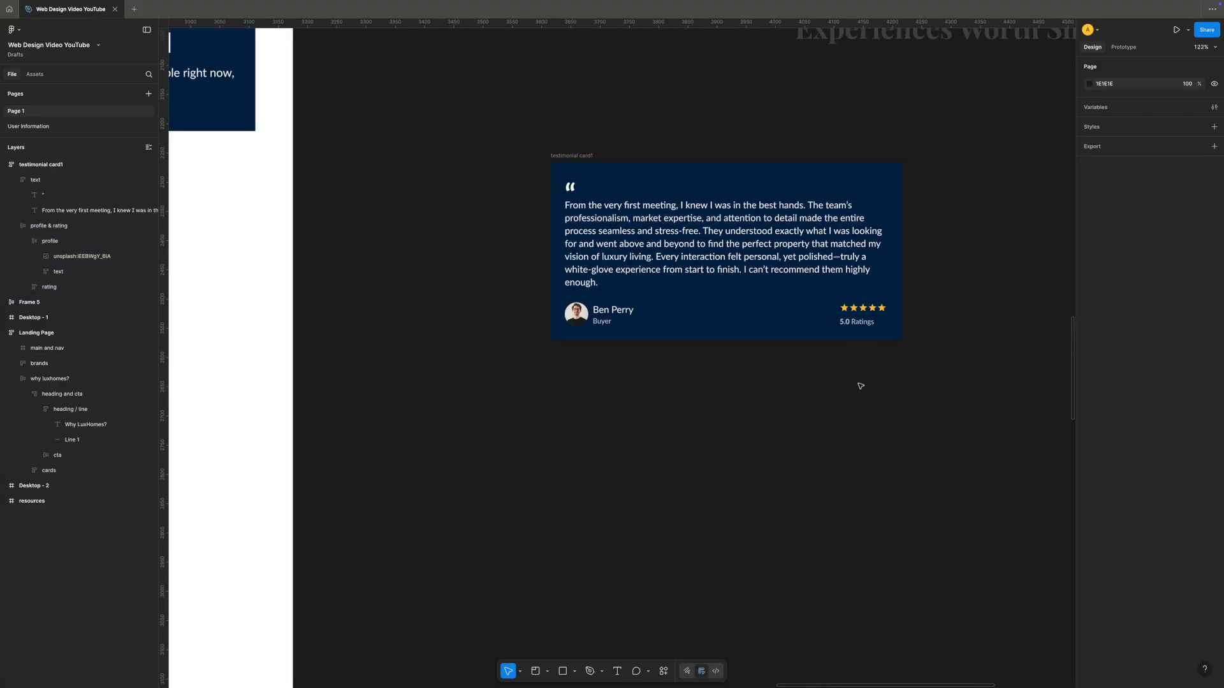
scroll(861, 387, left, 5)
scroll(859, 384, up, 1)
scroll(859, 385, down, 5)
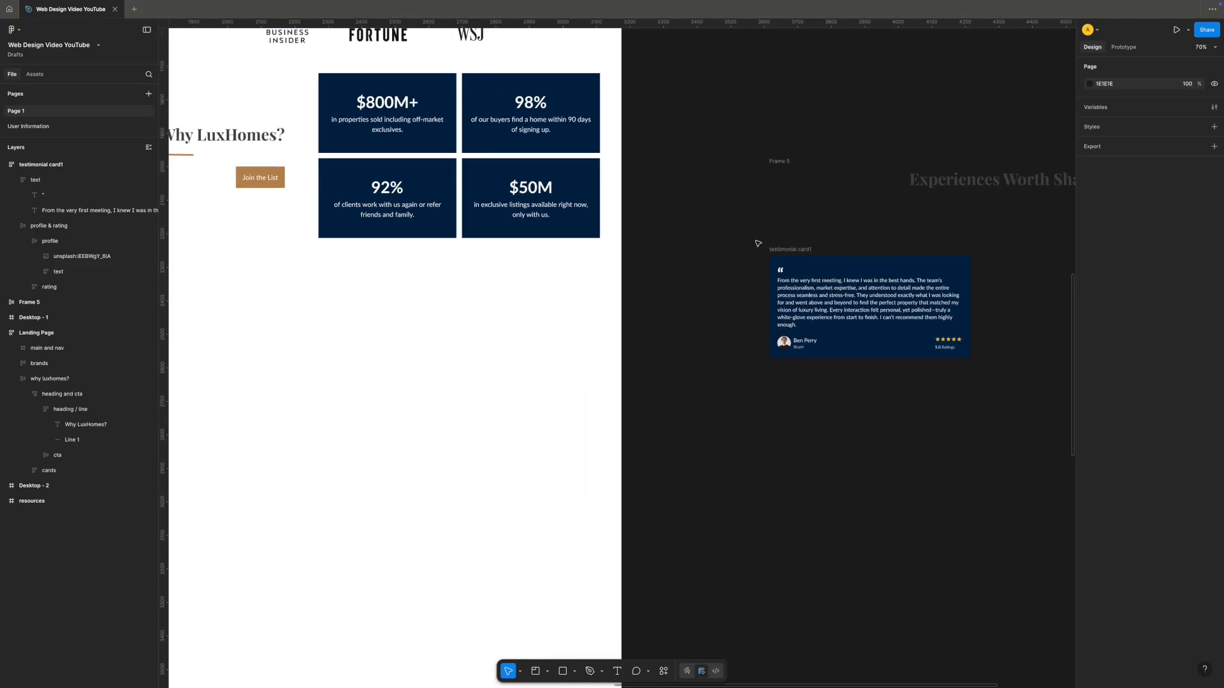
Duplicate the testimonial card beside the original and wrap both cards in a horizontal auto layout frame
drag(800, 247, 752, 248)
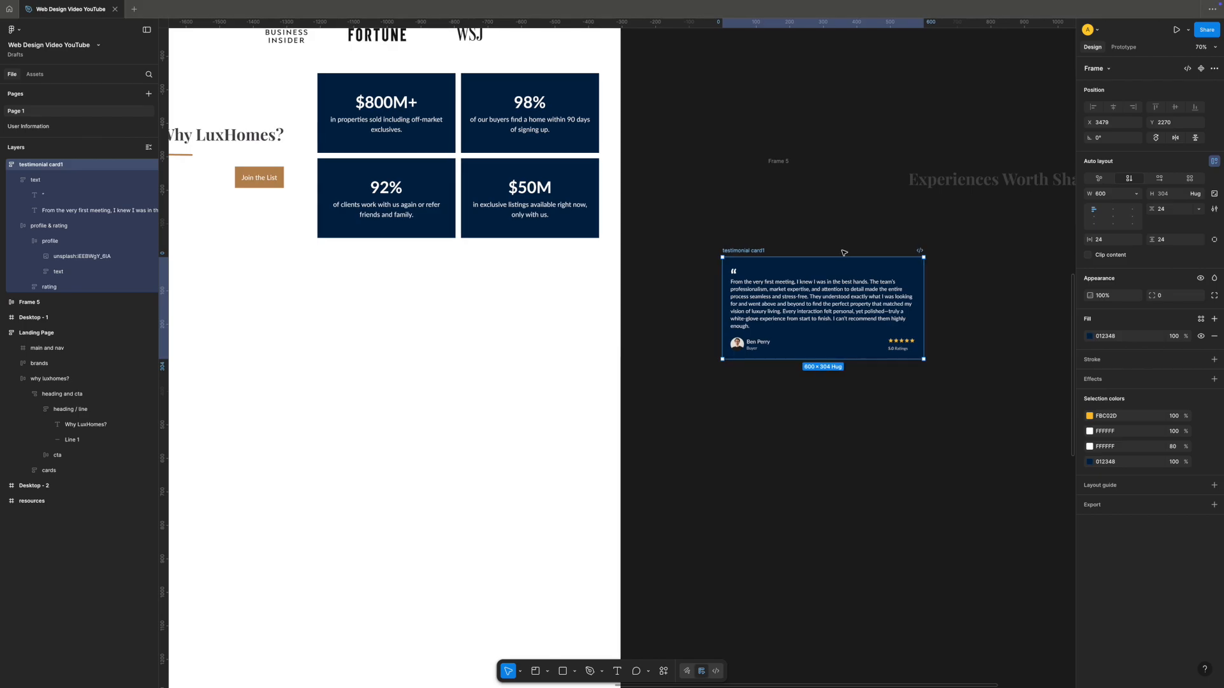
scroll(843, 253, right, 5)
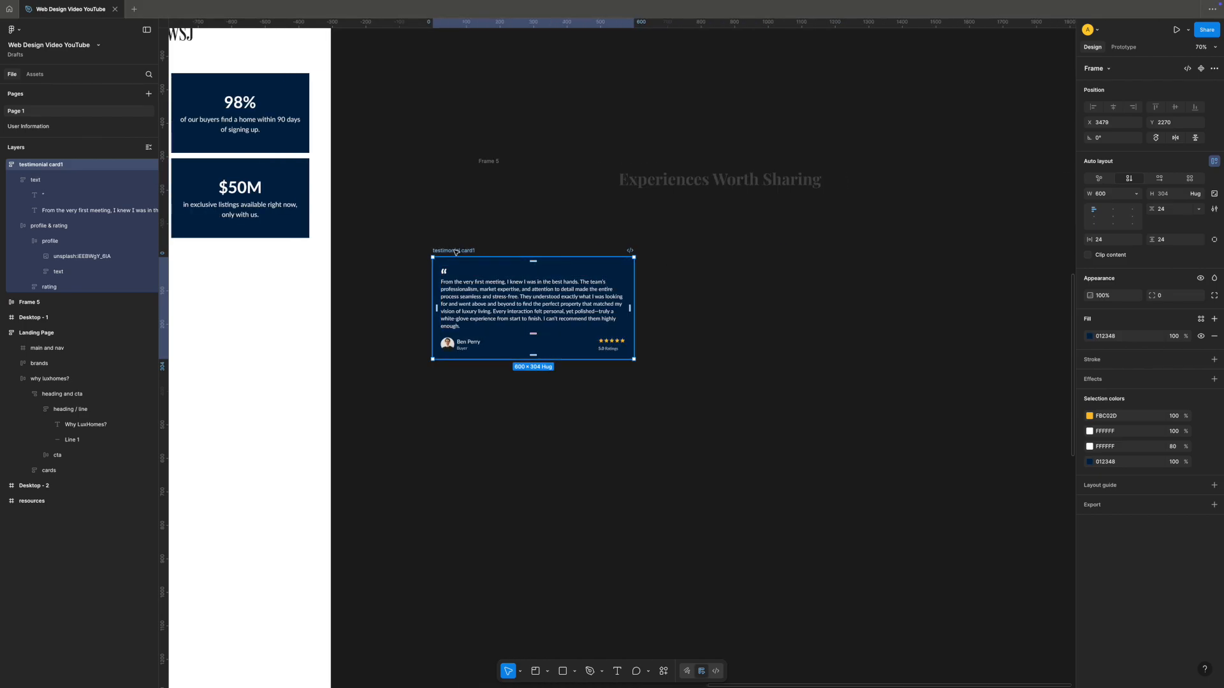
key(ctrl+d)
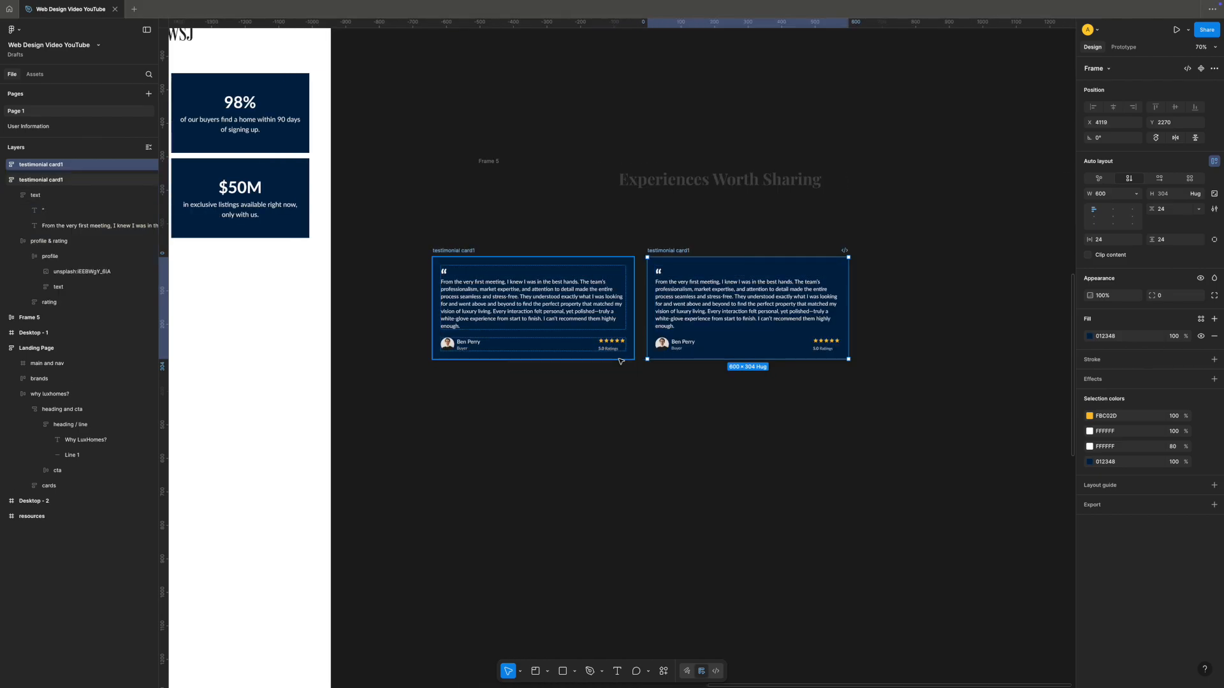
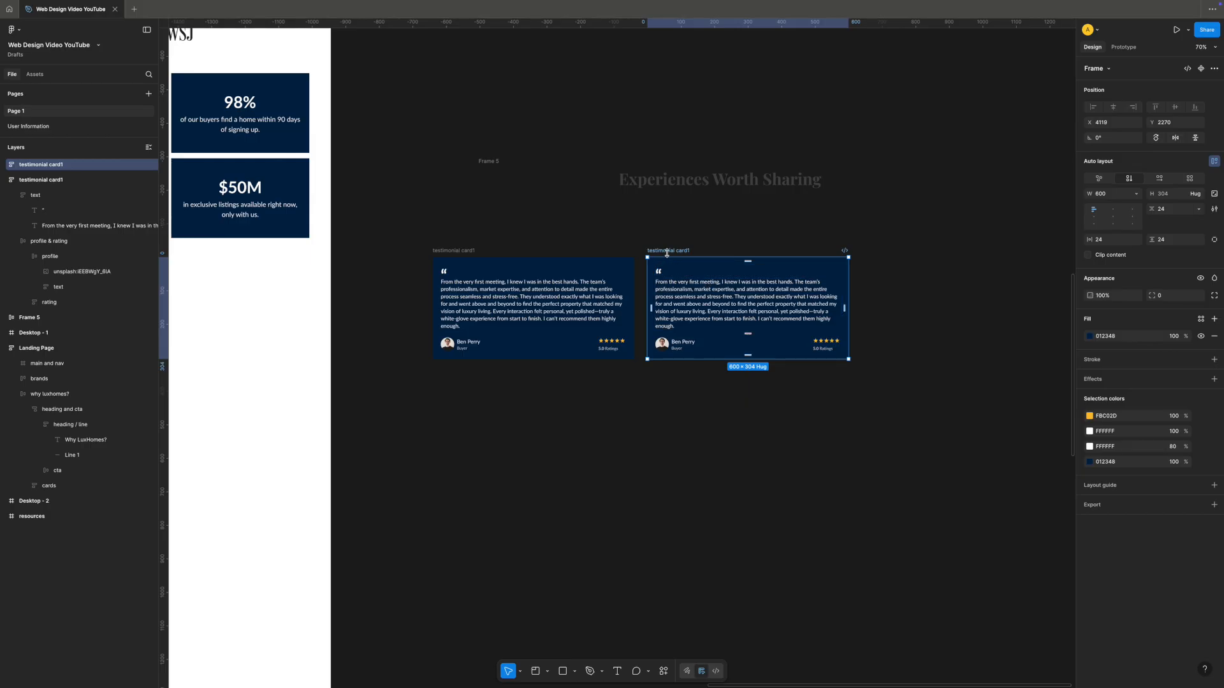
shift+click(452, 252)
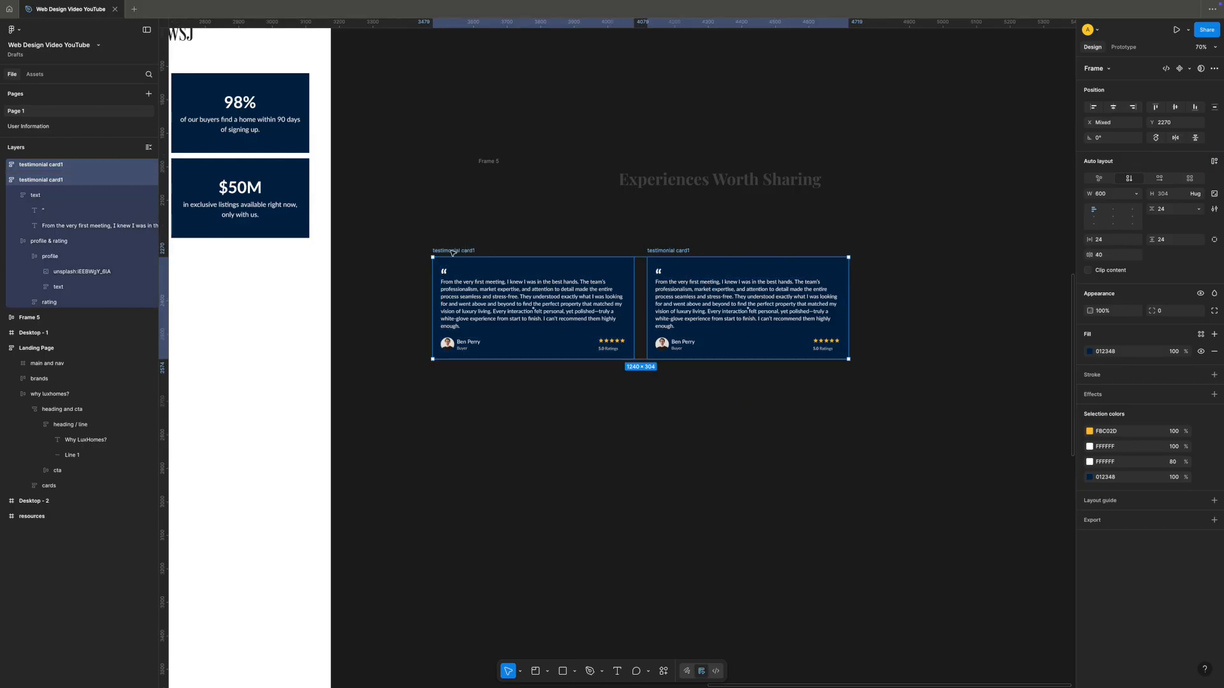
key(shift+a)
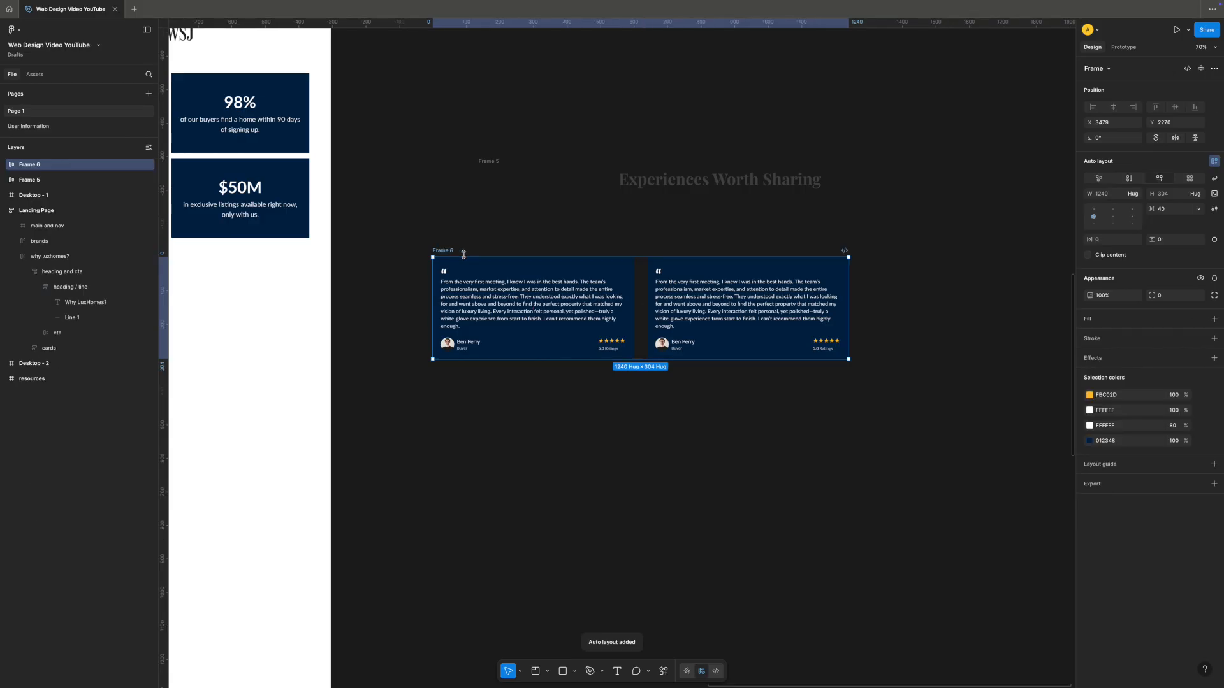
Move the "Experiences Worth Sharing" heading frame closer above the cards and set the card row frame's width to 1440
drag(479, 164, 429, 185)
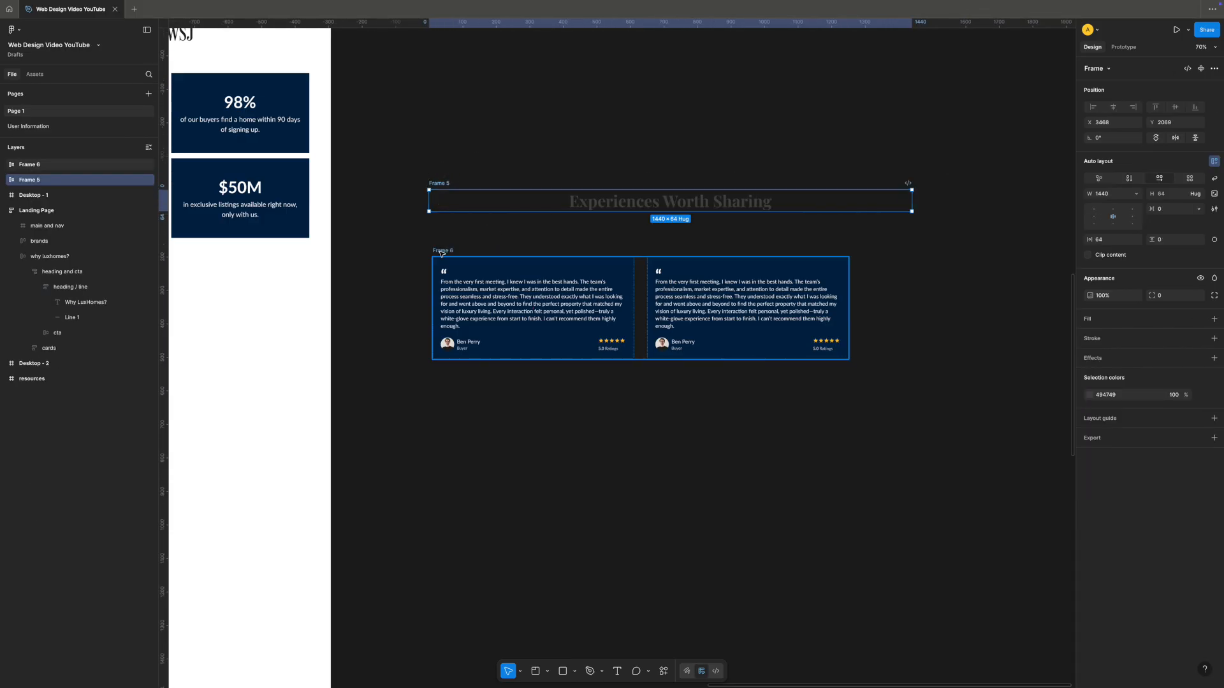
click(441, 252)
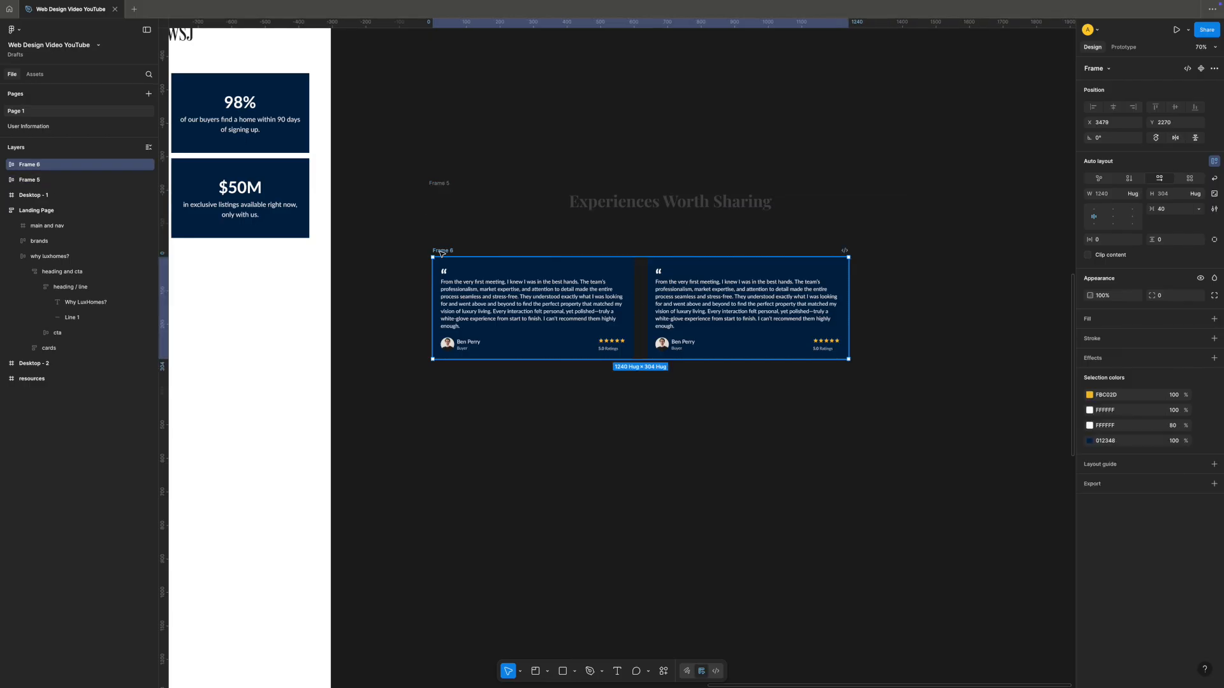
click(1113, 195)
key(Return)
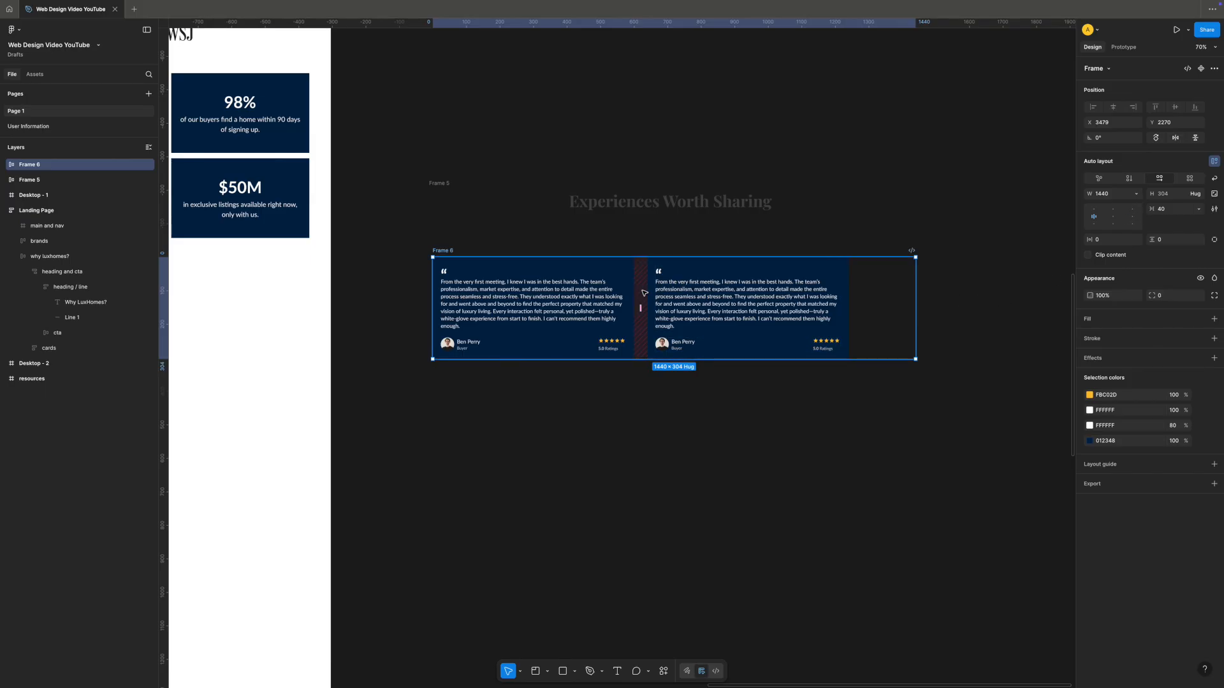
Set the width of both testimonial cards to Fill container so they share the row equally
click(807, 264)
click(1136, 194)
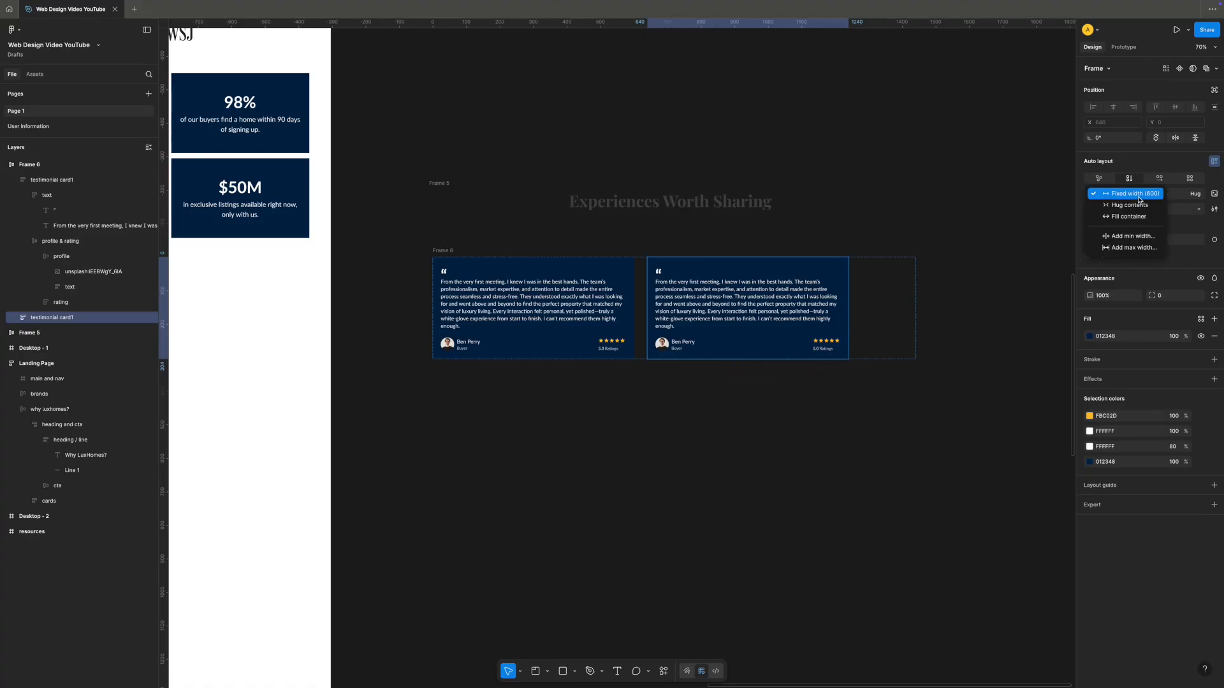
click(1139, 217)
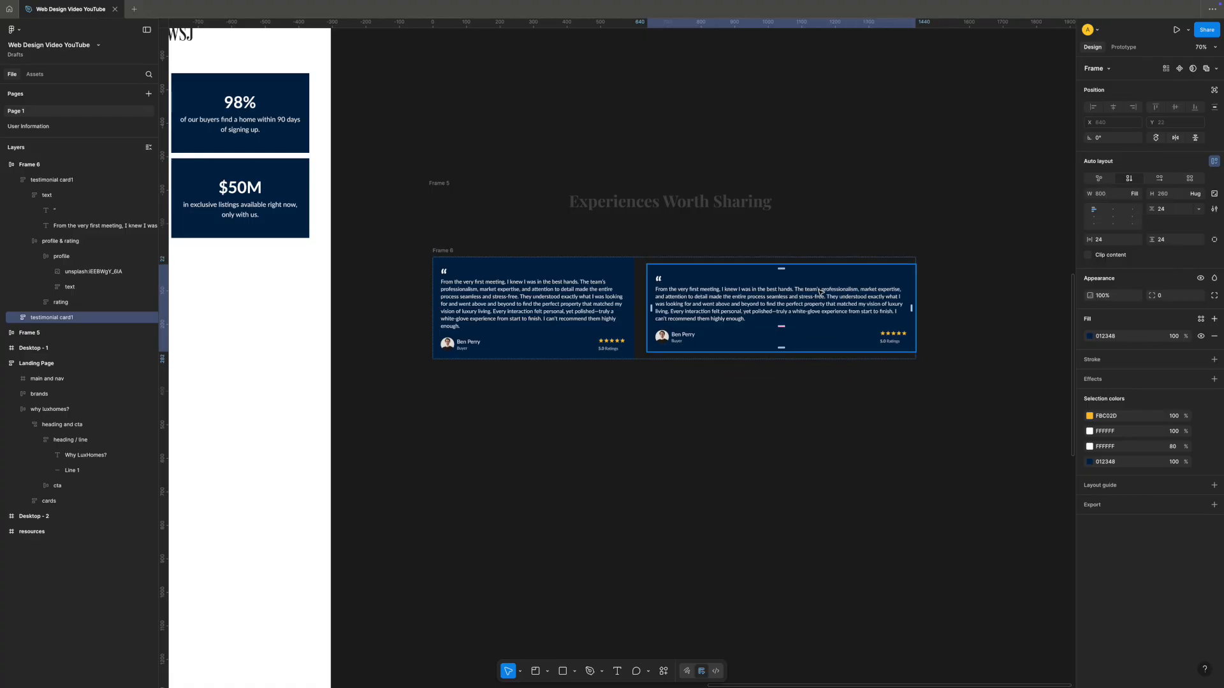
click(440, 251)
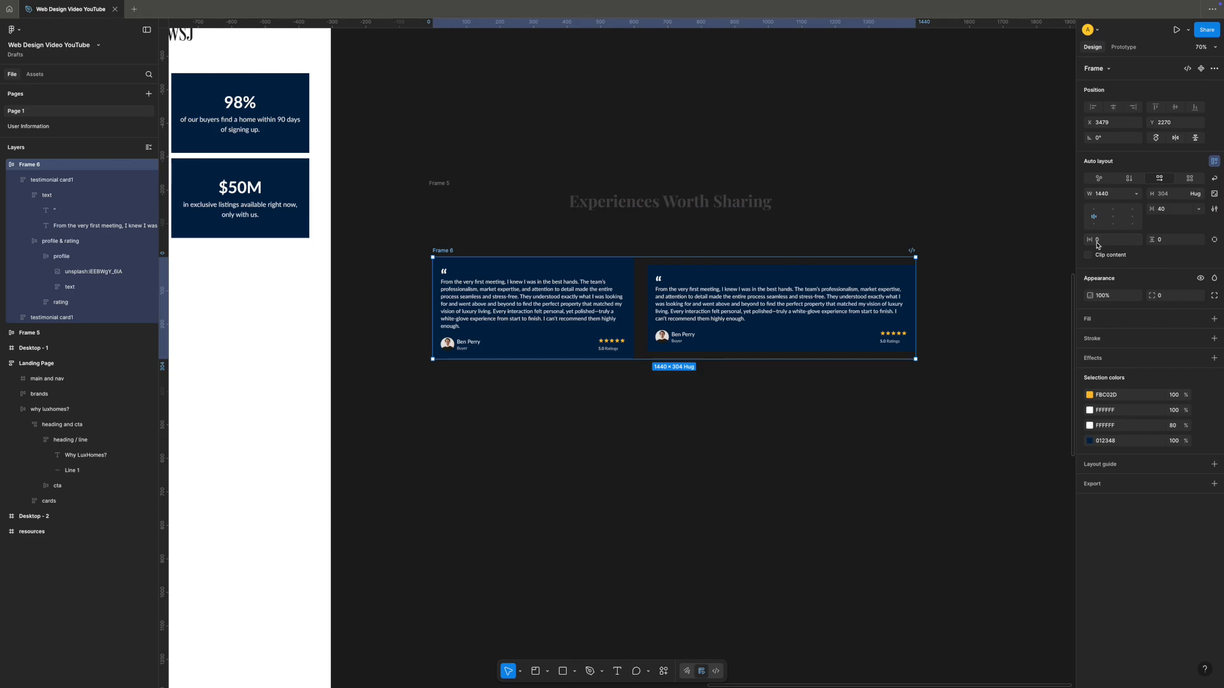
click(608, 267)
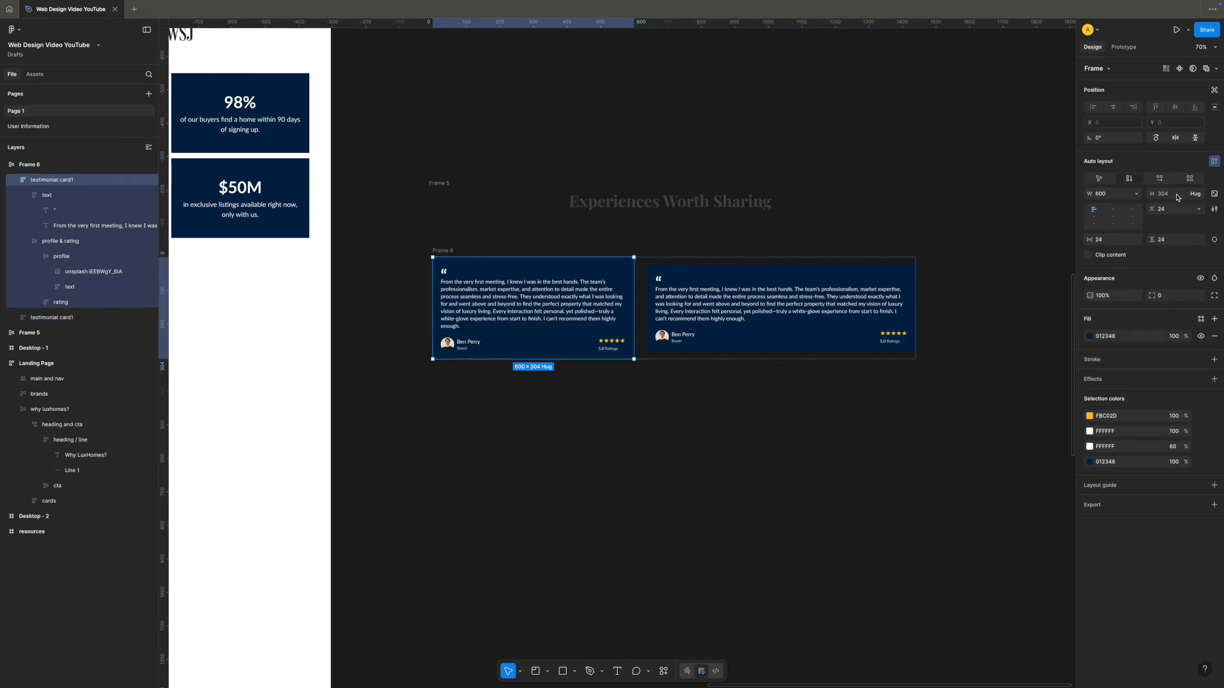
click(1136, 194)
click(1140, 216)
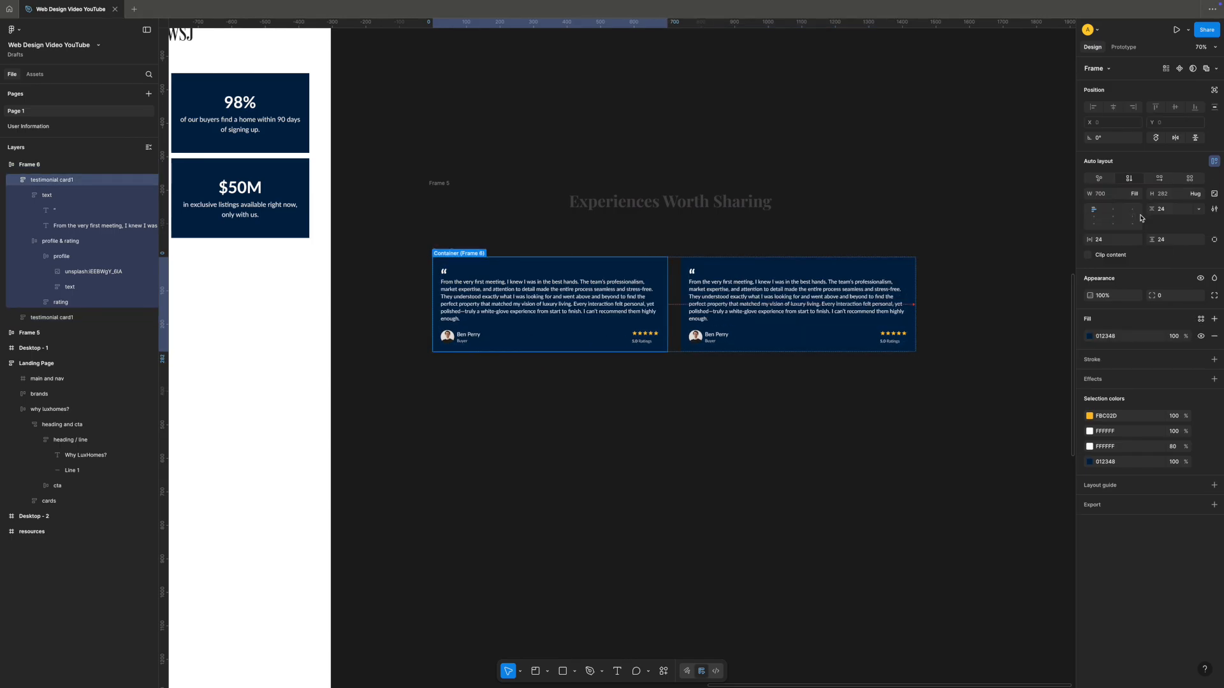
click(1051, 266)
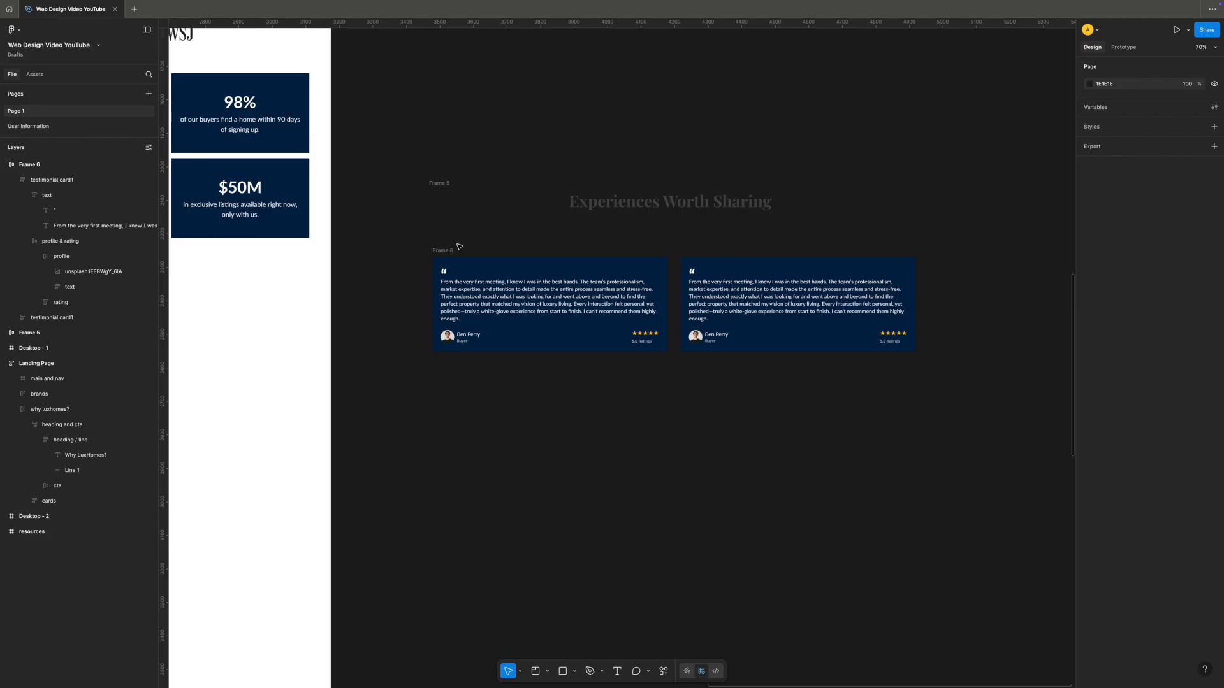
scroll(460, 247, down, 3)
click(455, 248)
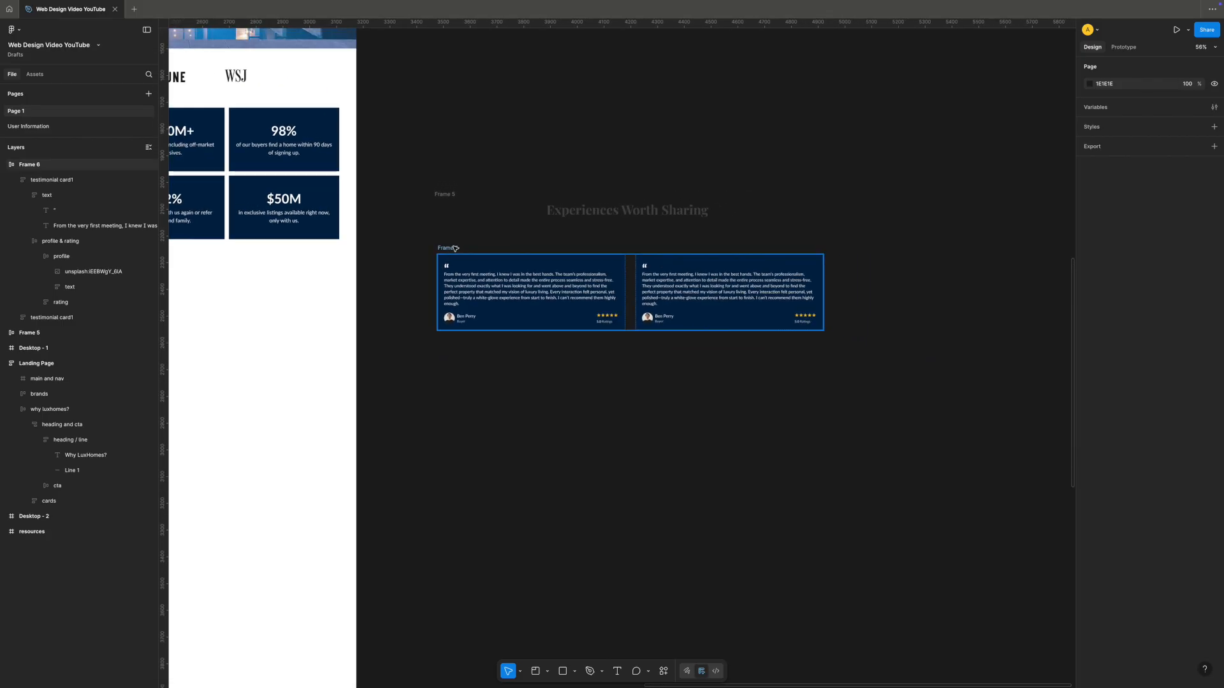
click(455, 248)
click(1105, 243)
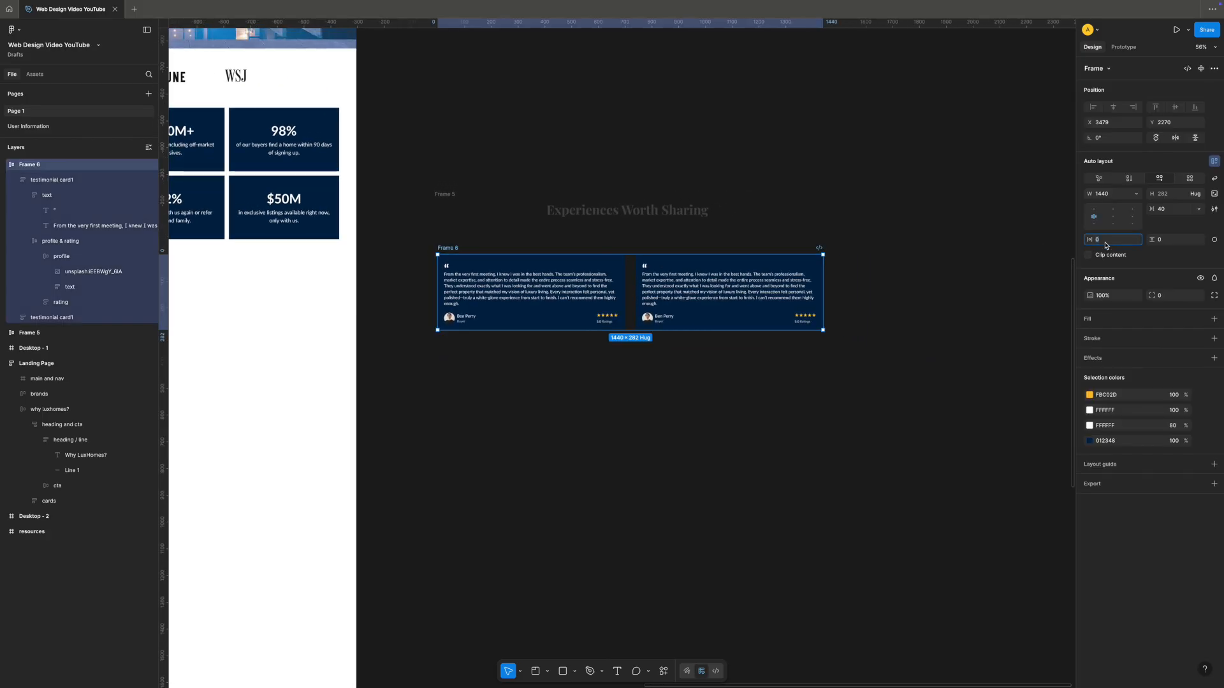
click(791, 236)
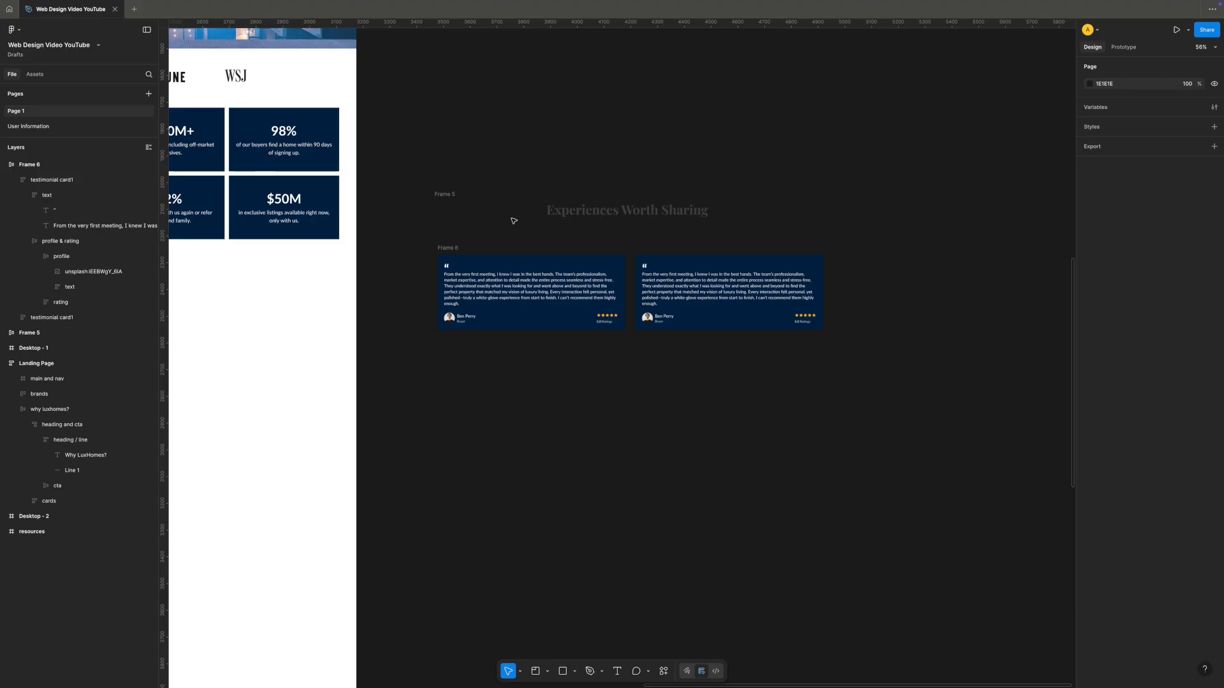
click(463, 248)
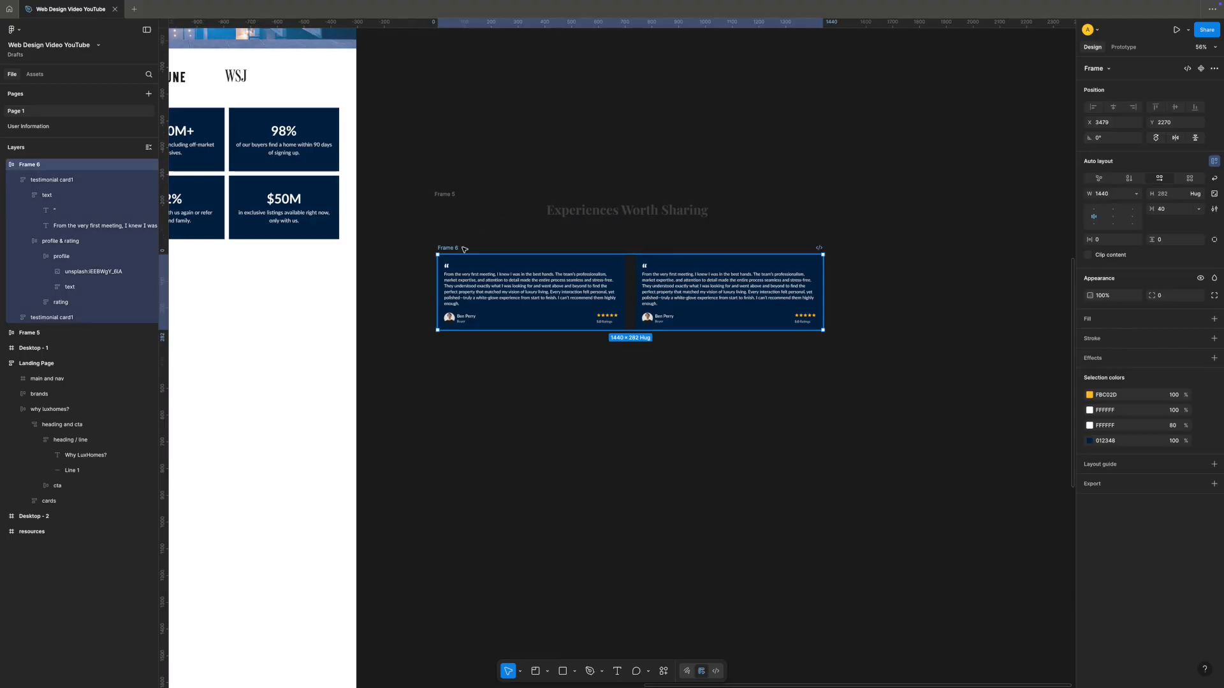
shift+click(442, 195)
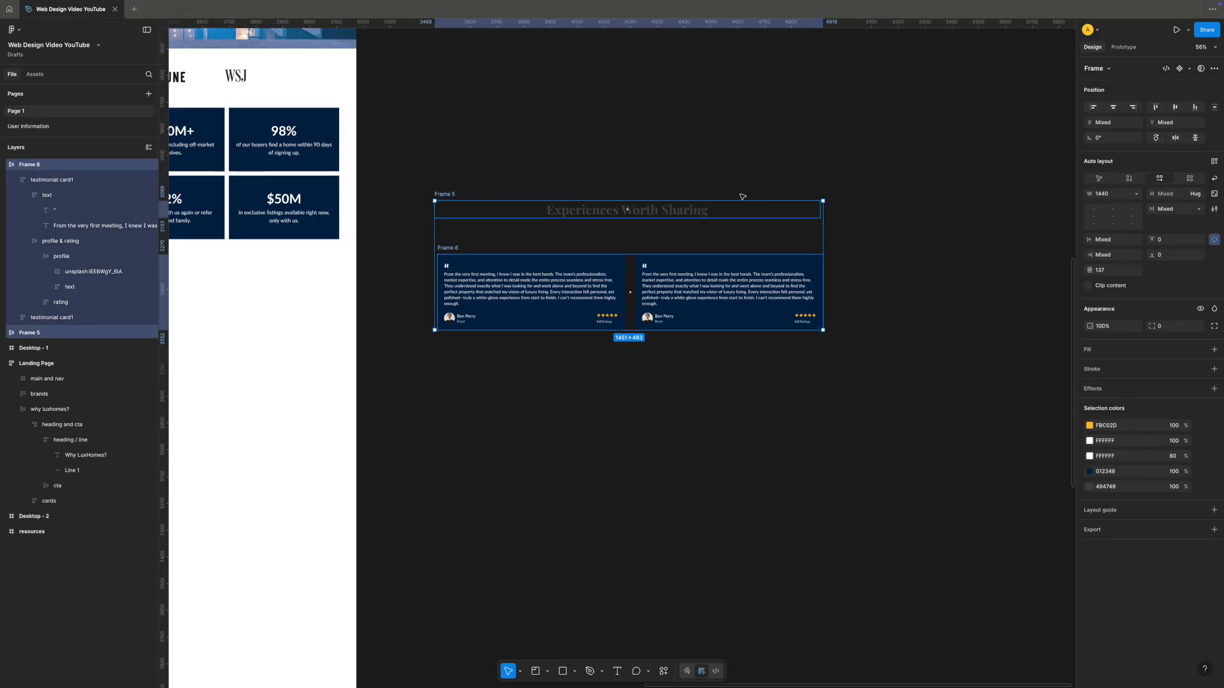
key(Escape)
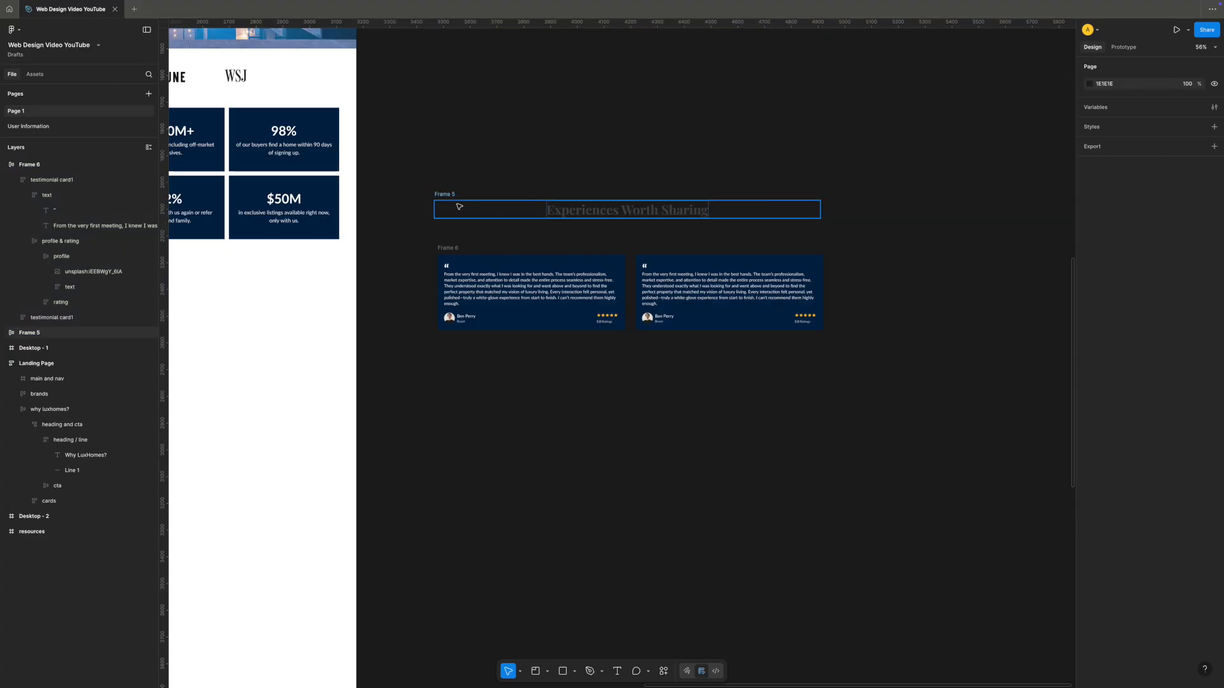
Wrap the heading frame and the card row in a vertical auto layout frame with a gap of 32
scroll(449, 229, down, 1)
click(454, 245)
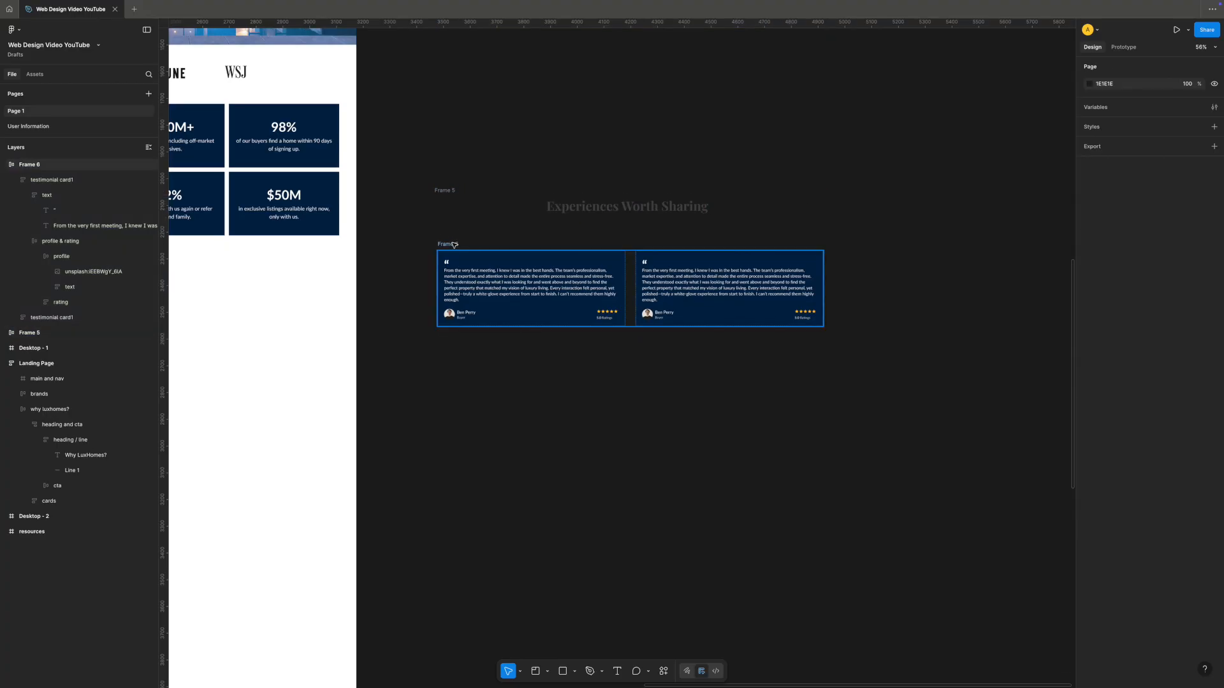
click(454, 203)
scroll(451, 249, up, 1)
shift+click(450, 249)
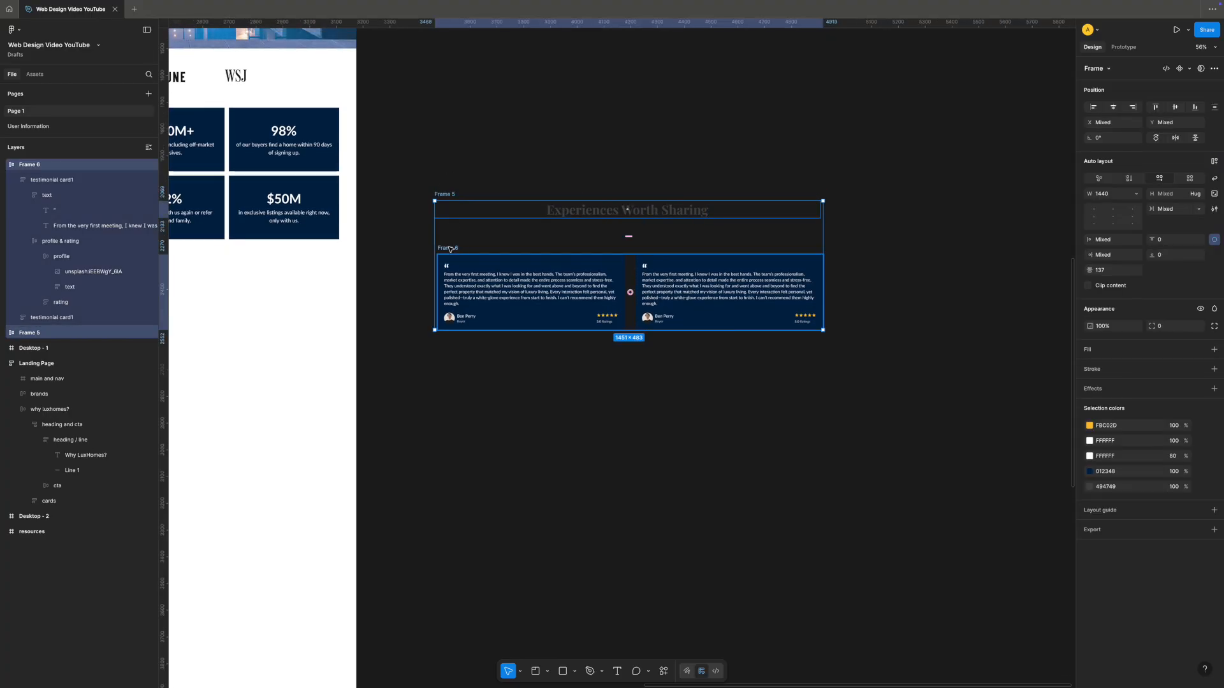
key(shift+a)
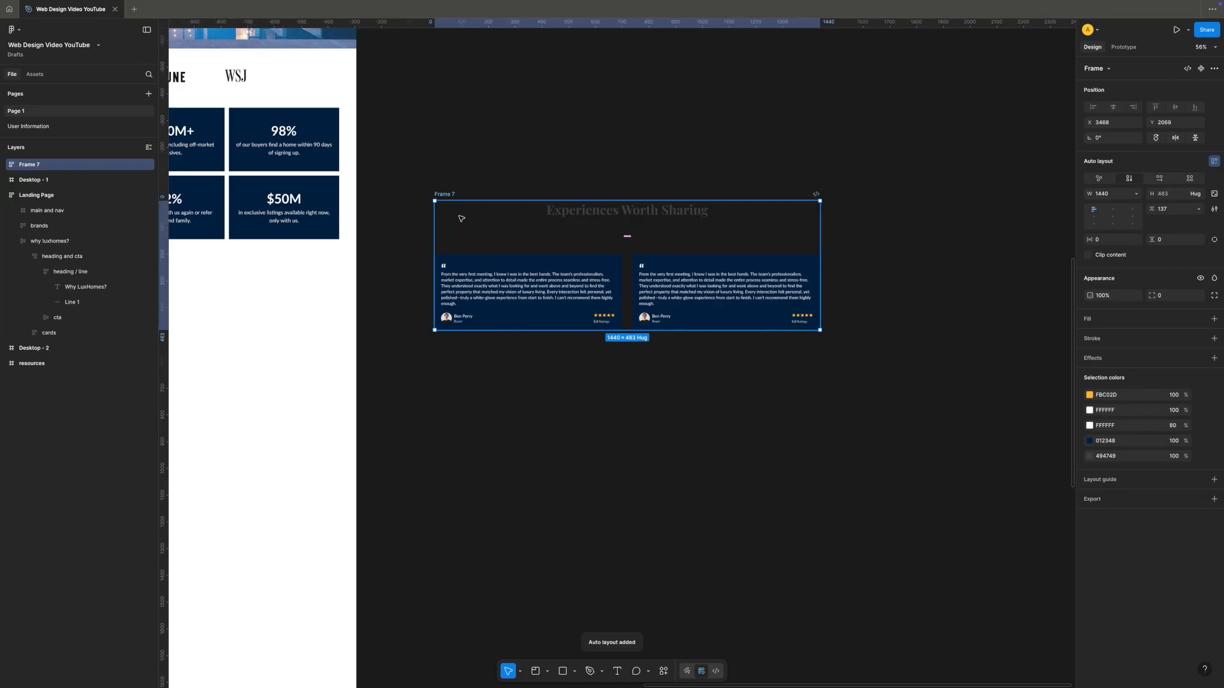
click(1171, 210)
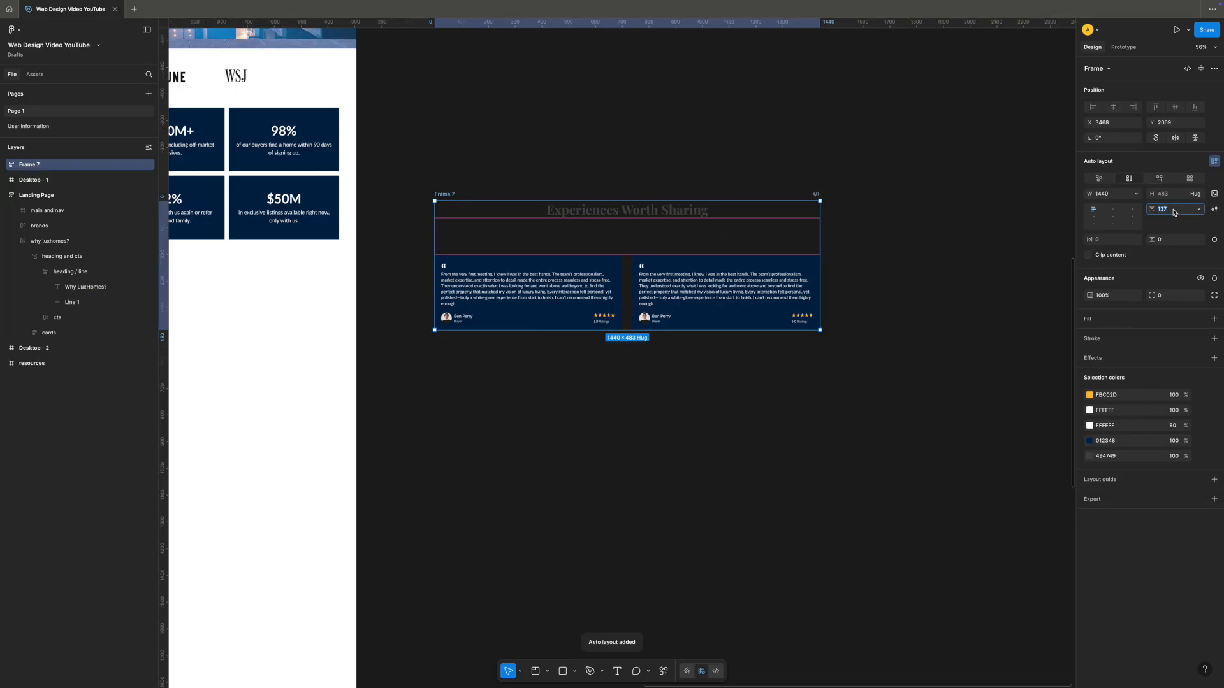
text(32)
key(Return)
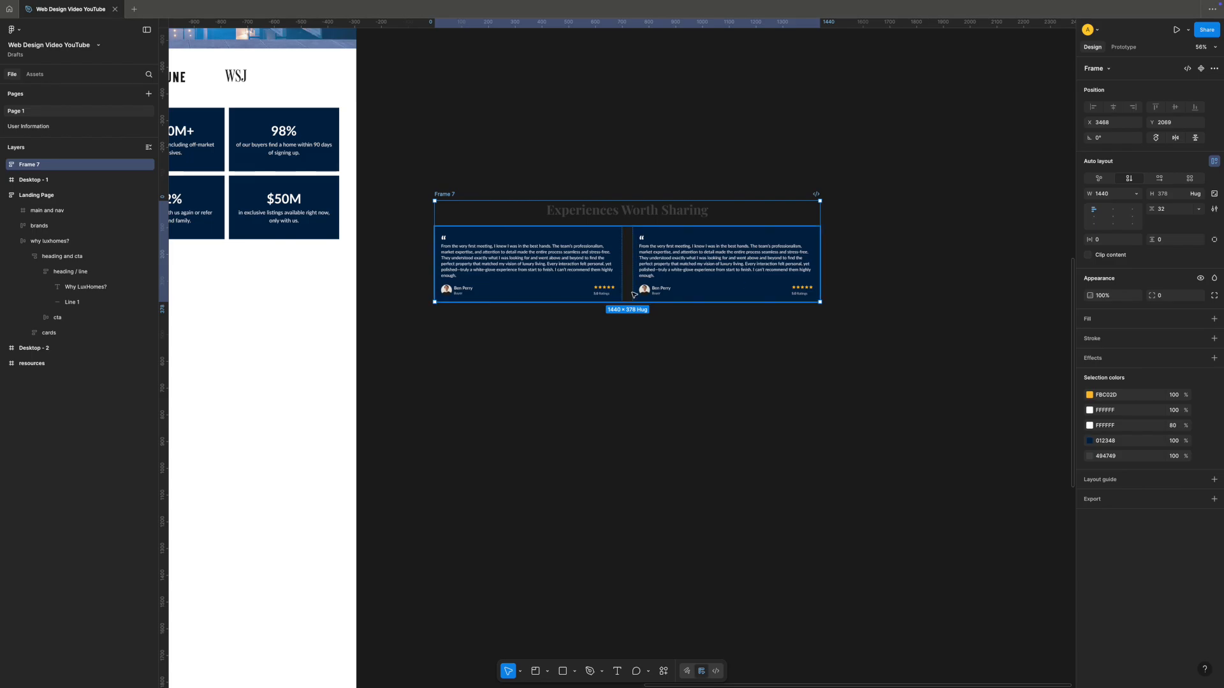
Set the horizontal padding of the testimonial card row to 64
click(477, 251)
click(1111, 241)
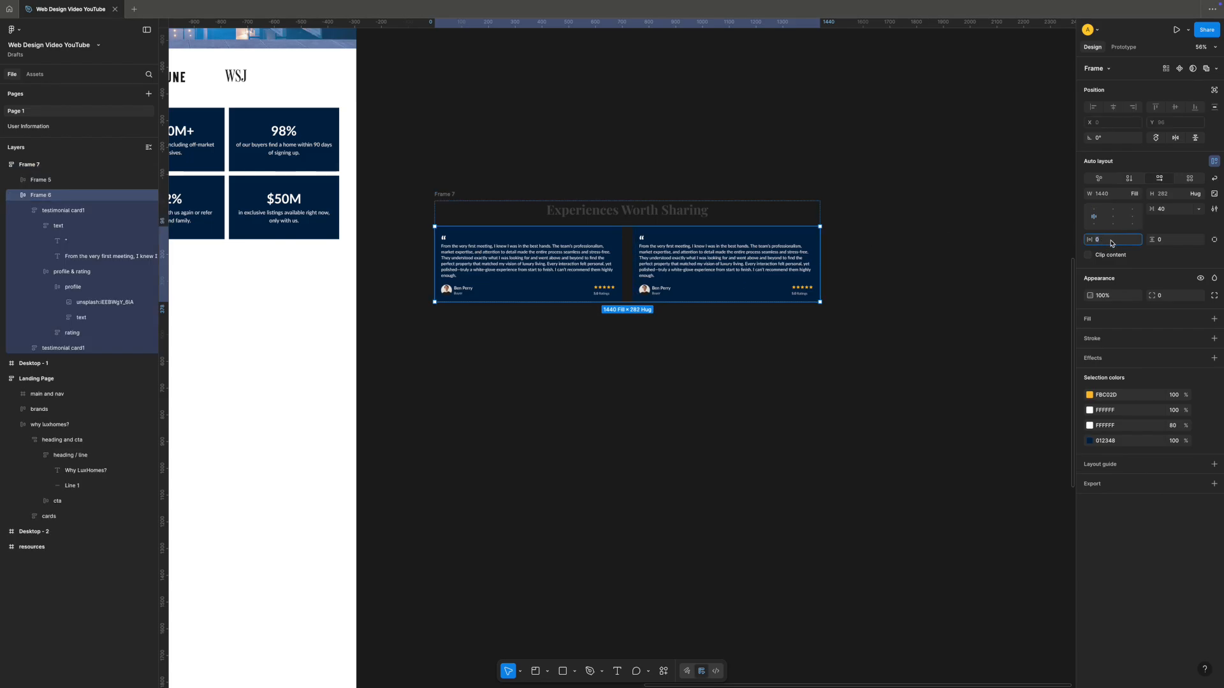
text(64)
key(Return)
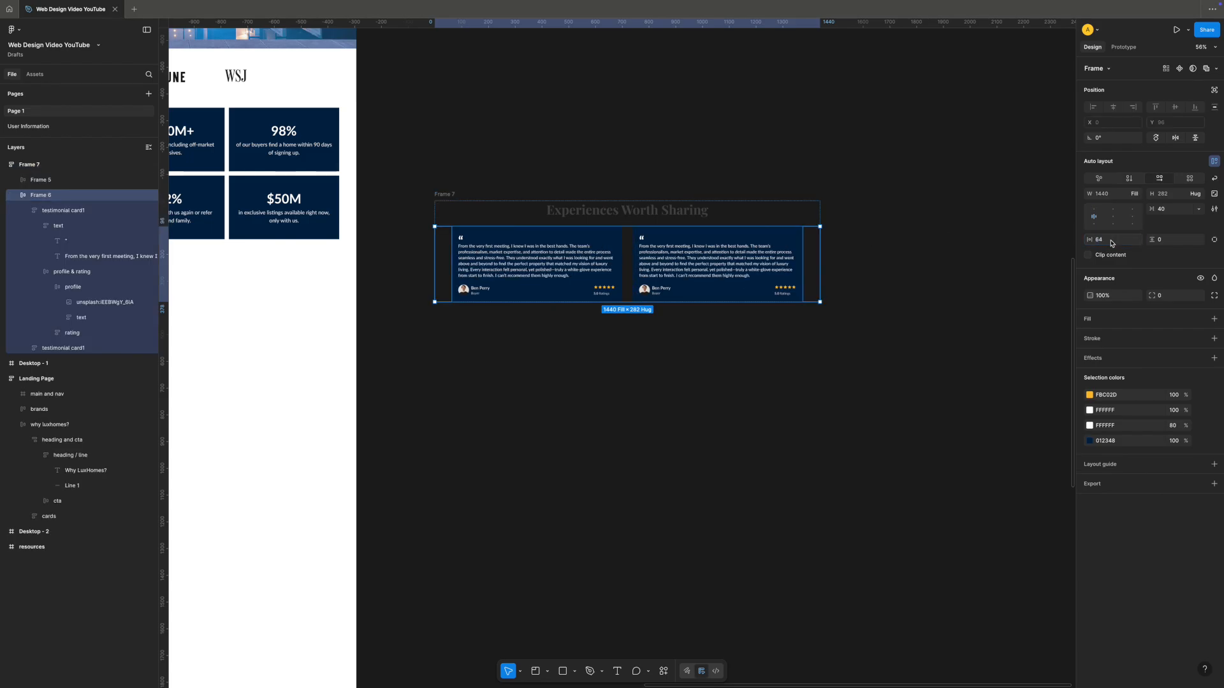
click(924, 274)
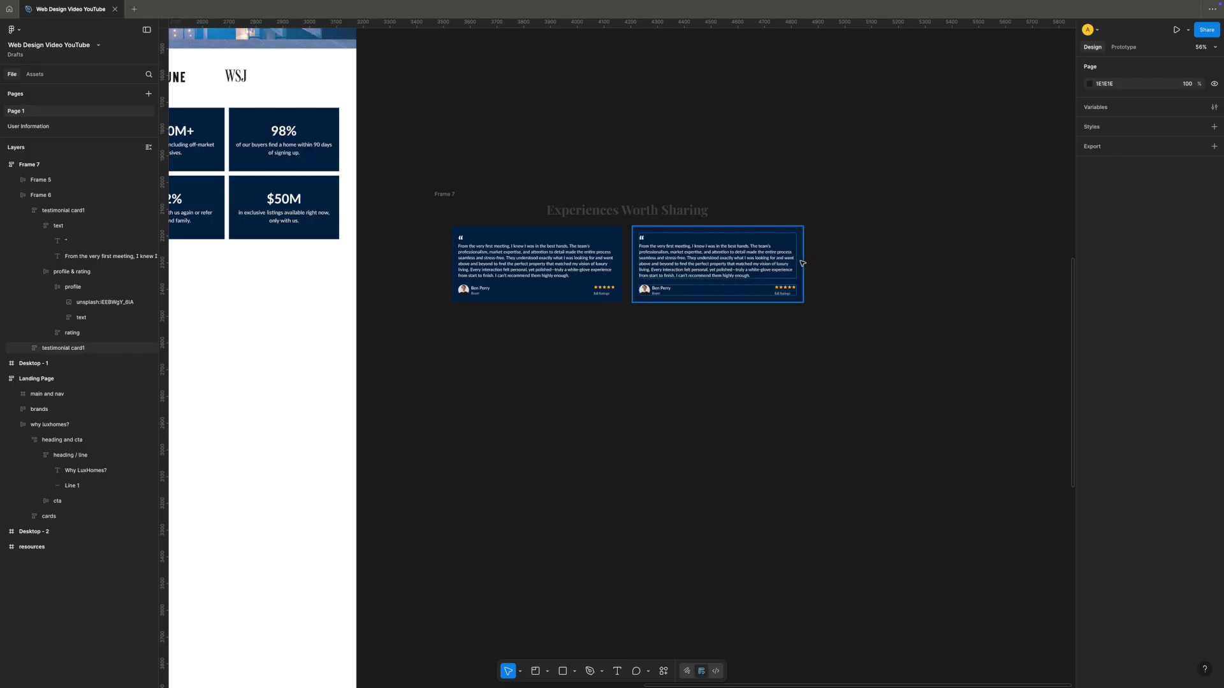
Move the finished testimonials section into the Landing Page frame, directly below the "Why LuxHomes?" section
scroll(812, 266, down, 2)
scroll(812, 266, up, 4)
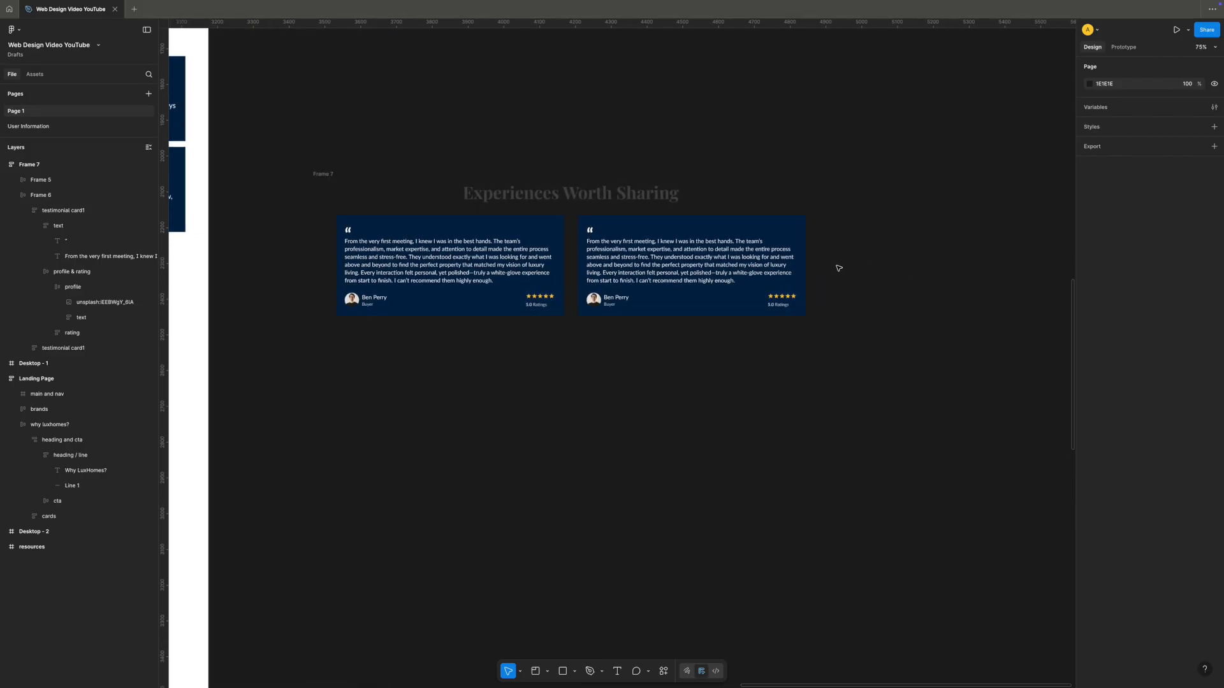
scroll(529, 252, left, 2)
scroll(530, 253, up, 2)
scroll(530, 252, down, 2)
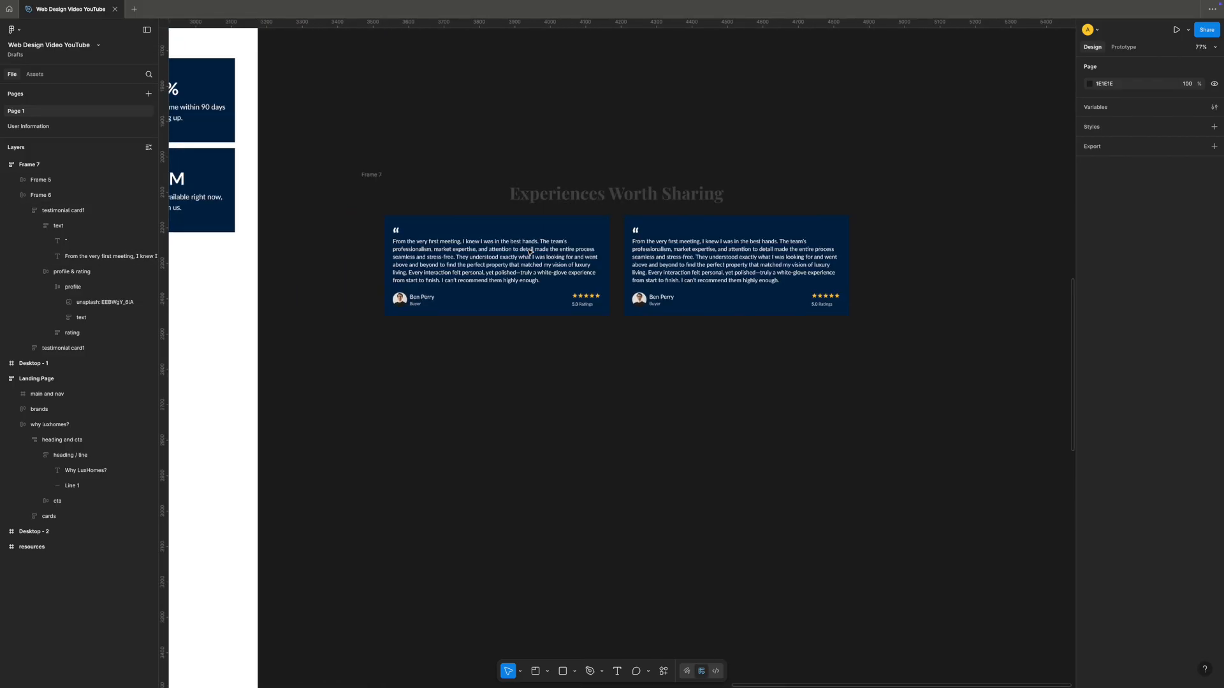
scroll(530, 253, down, 6)
scroll(524, 249, left, 3)
drag(677, 207, 453, 249)
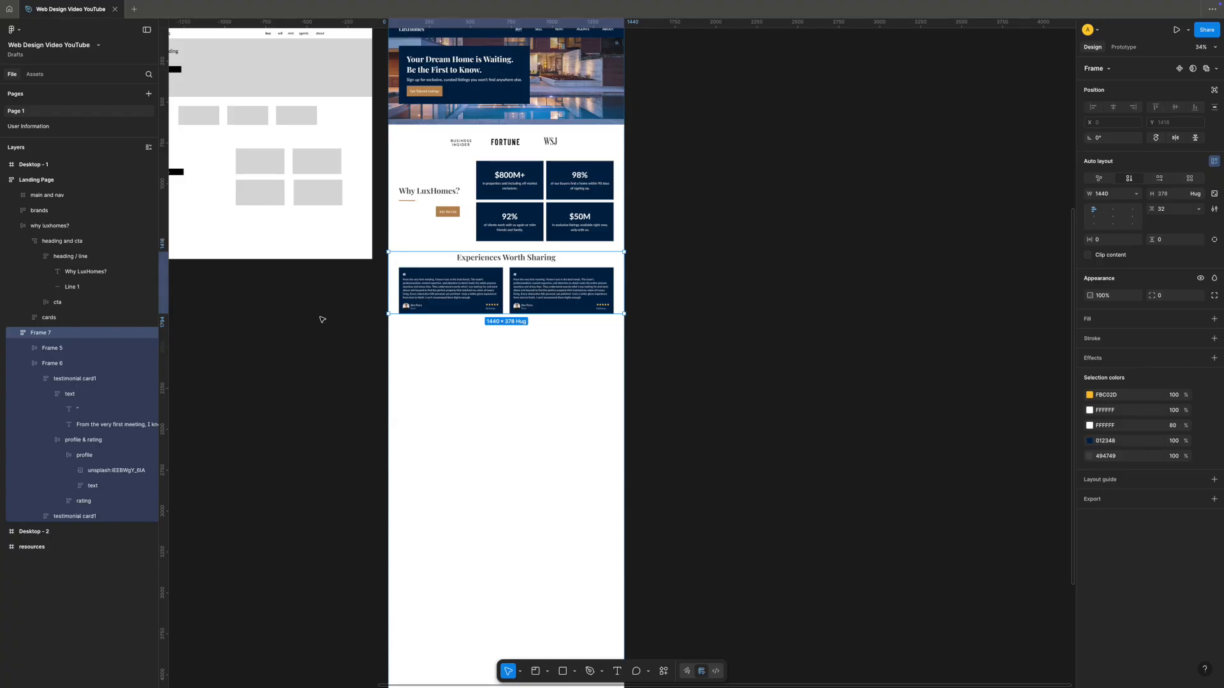
Place a copy of the "Join the List" button from the "Why LuxHomes?" section on the empty canvas beside the page
scroll(667, 276, up, 5)
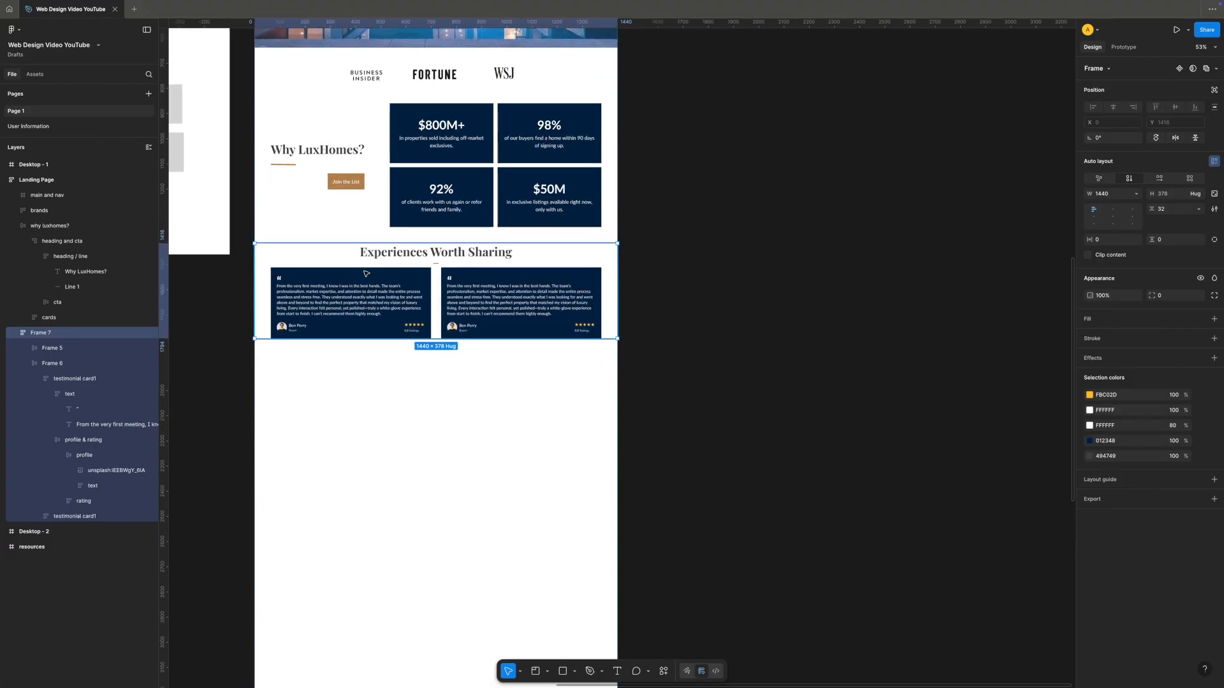
double_click(352, 185)
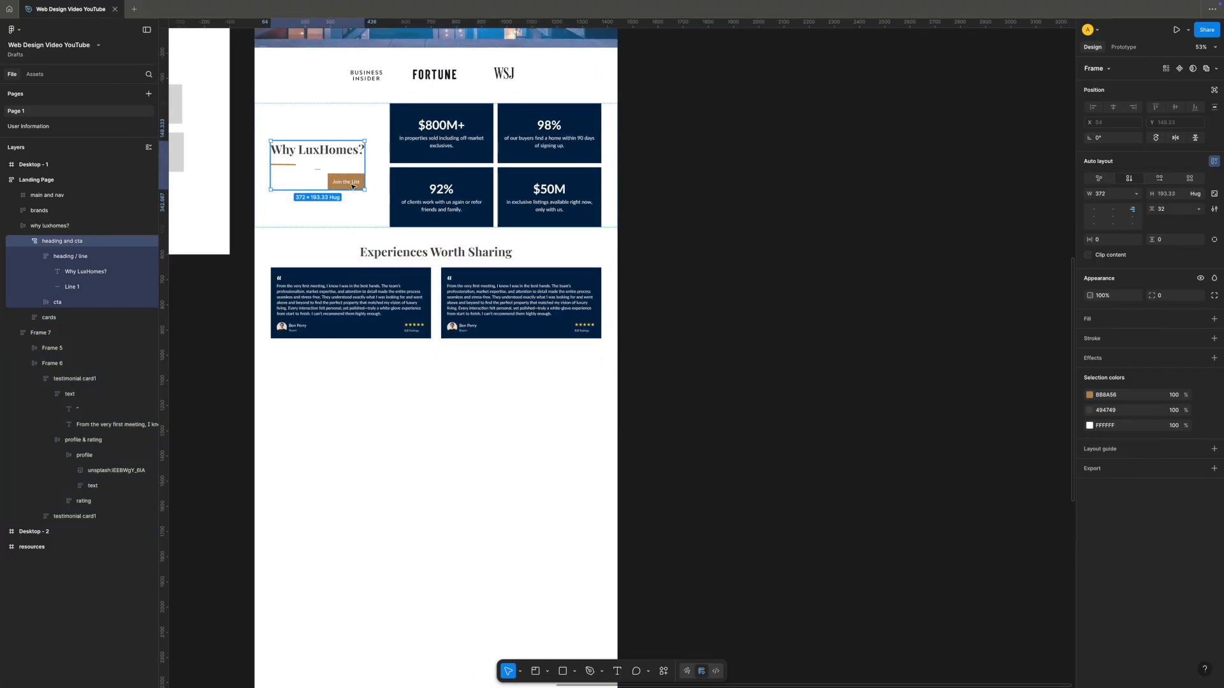
double_click(351, 183)
drag(351, 183, 729, 341)
Change the copied button's label to "More Client Stories"
double_click(731, 341)
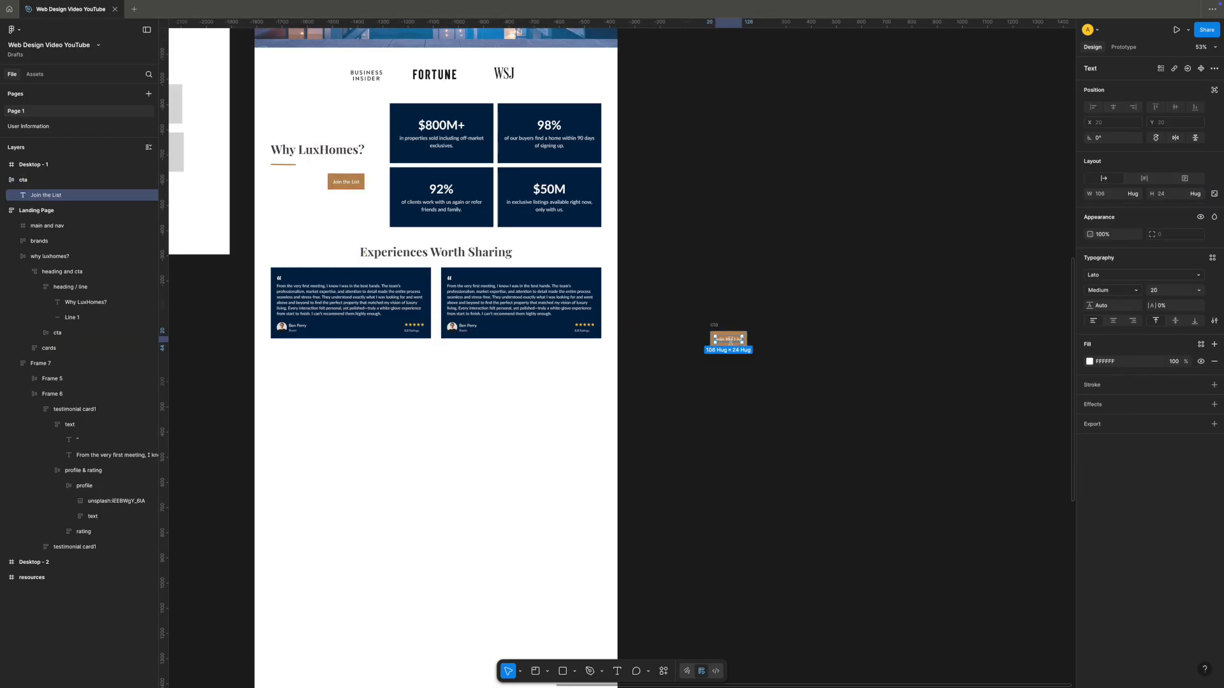
text(Mo)
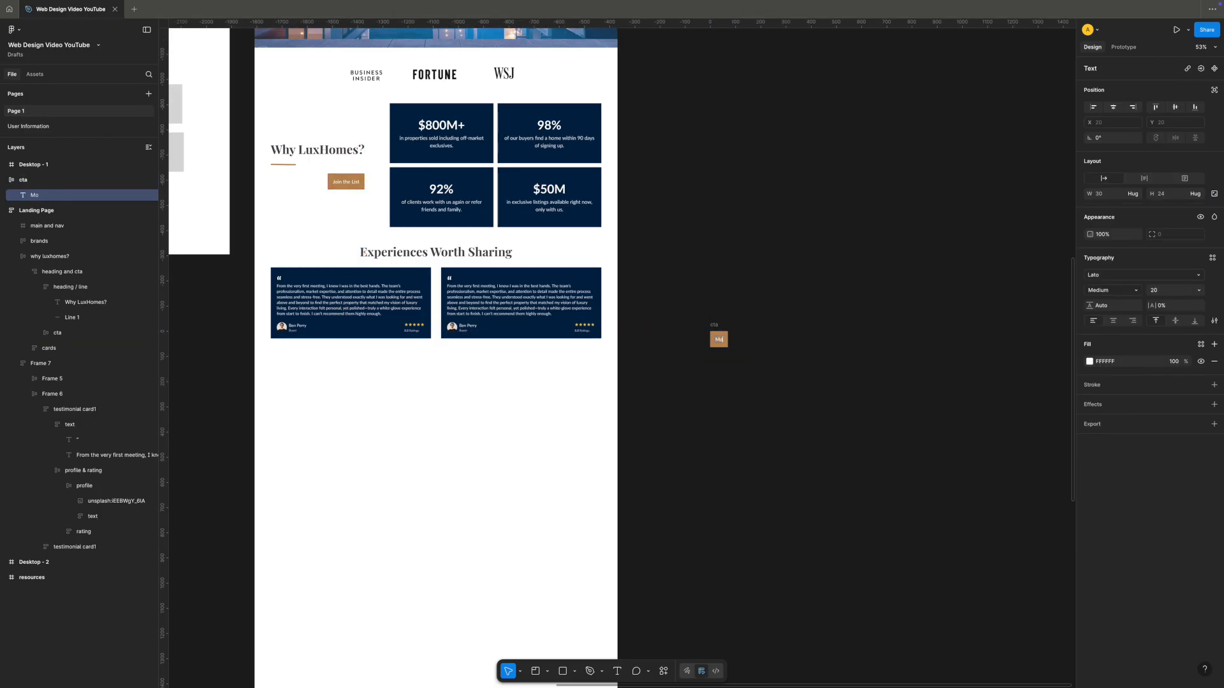
text(re Client Storioe)
key(BackSpace)
scroll(785, 357, down, 3)
scroll(775, 353, up, 8)
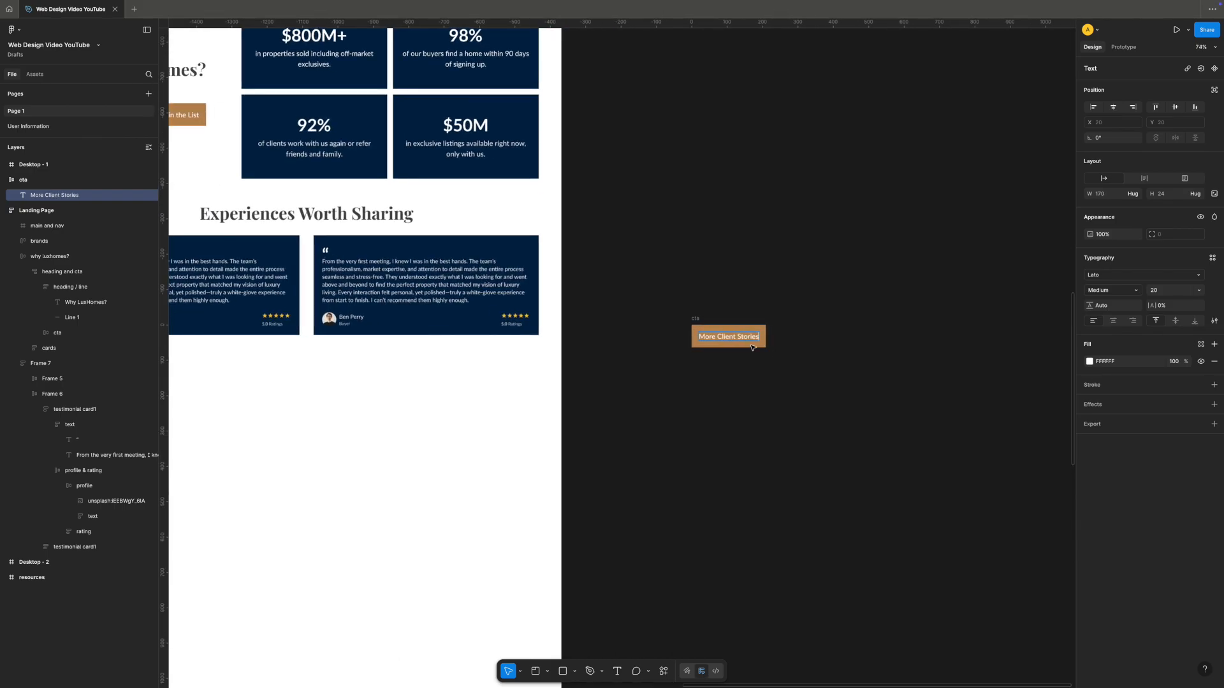
click(695, 290)
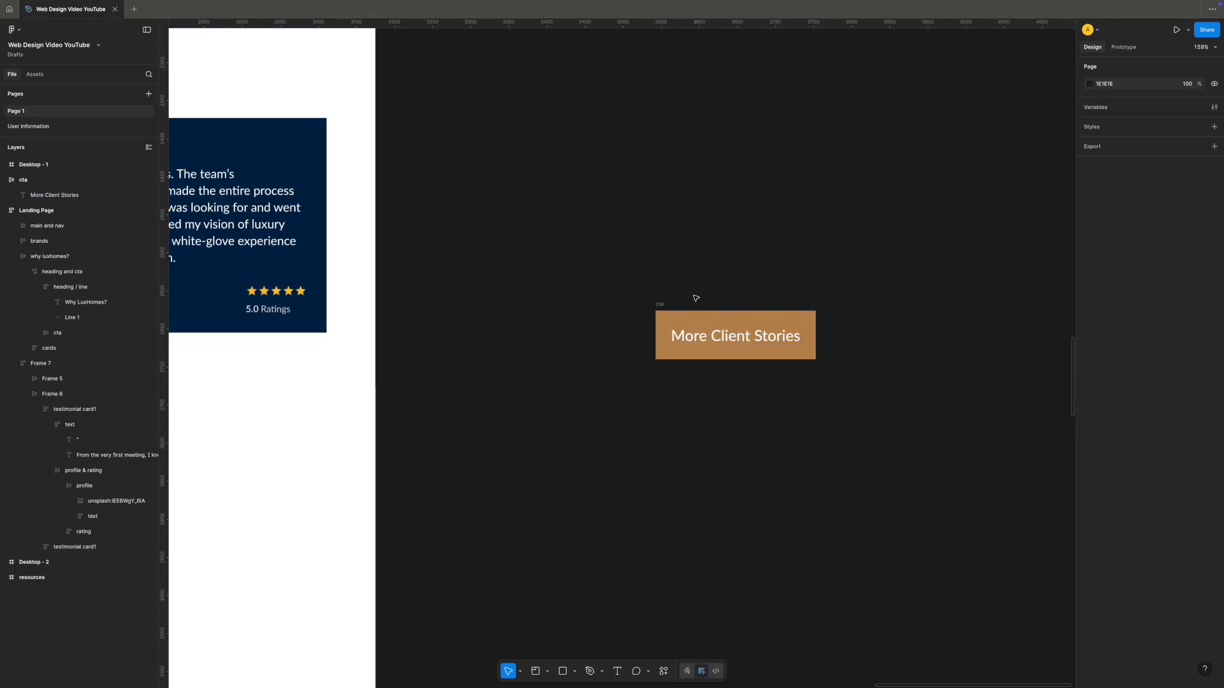
scroll(696, 298, down, 1)
scroll(696, 298, down, 5)
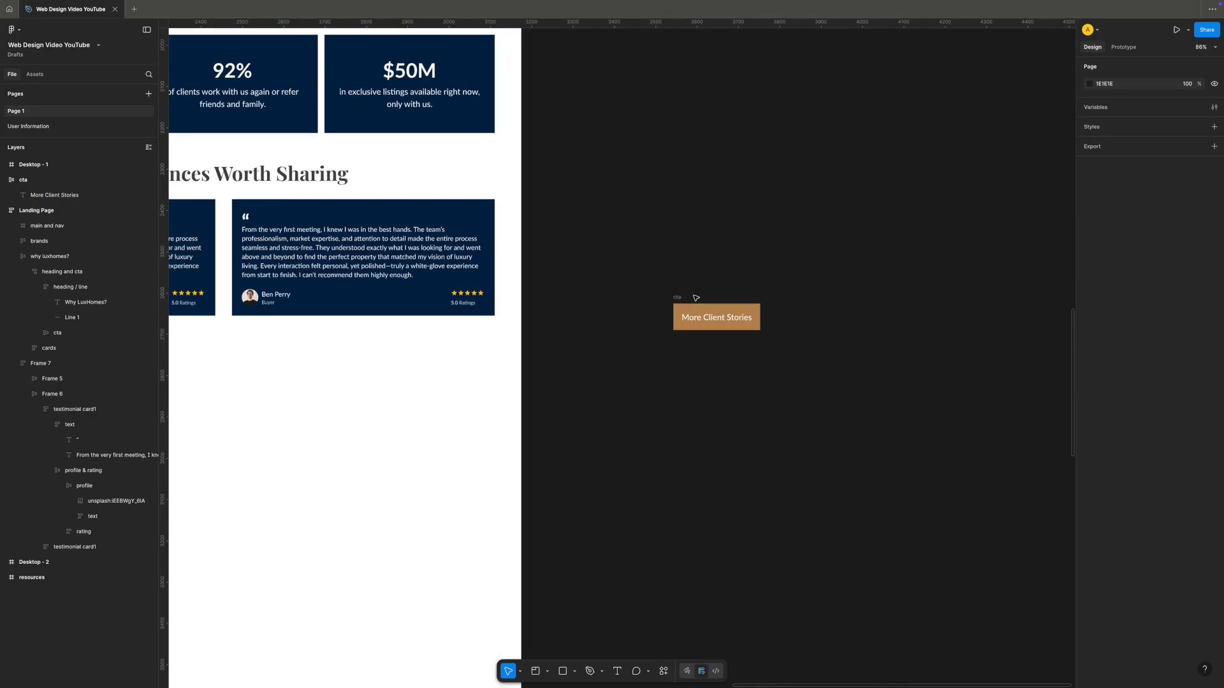
scroll(647, 296, left, 2)
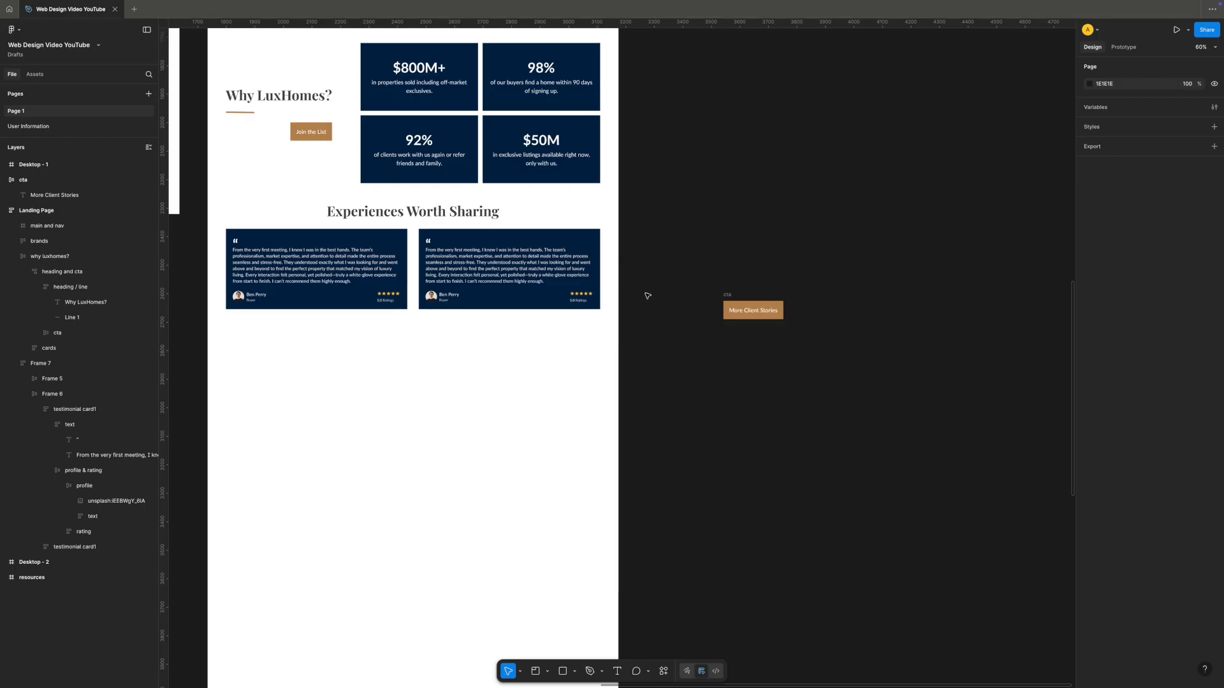
Rename the testimonials section's outer frame as "experiences worth sharing"
click(727, 295)
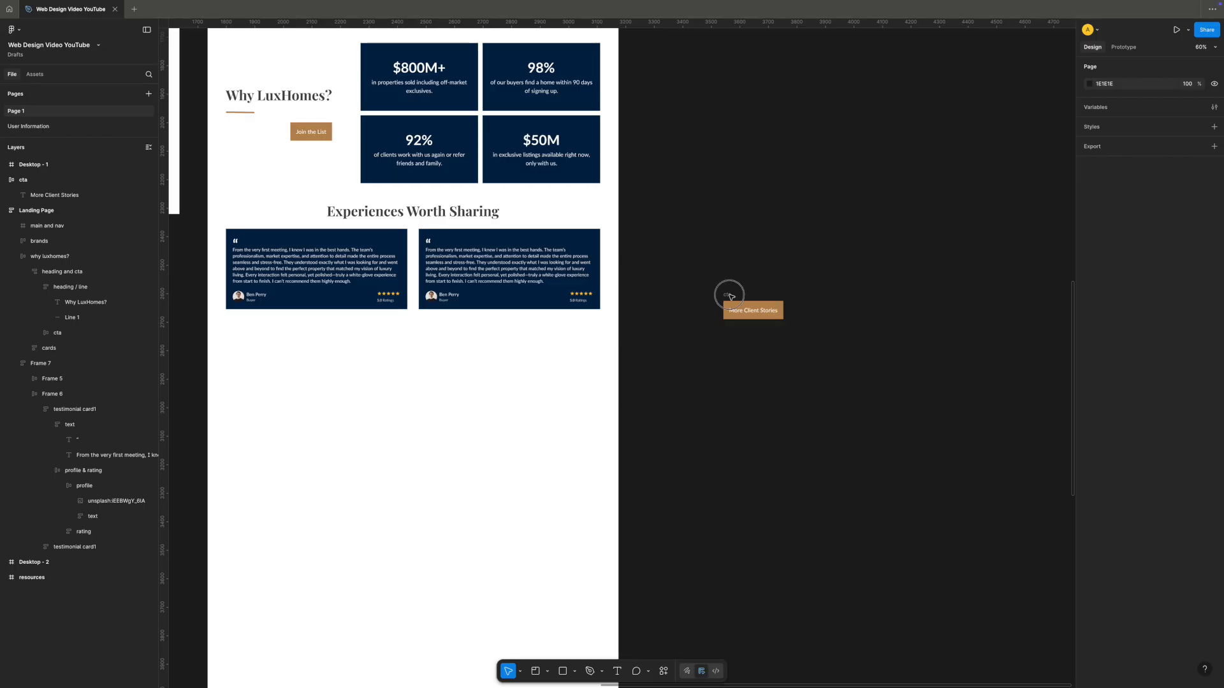
click(572, 224)
double_click(79, 365)
text(e)
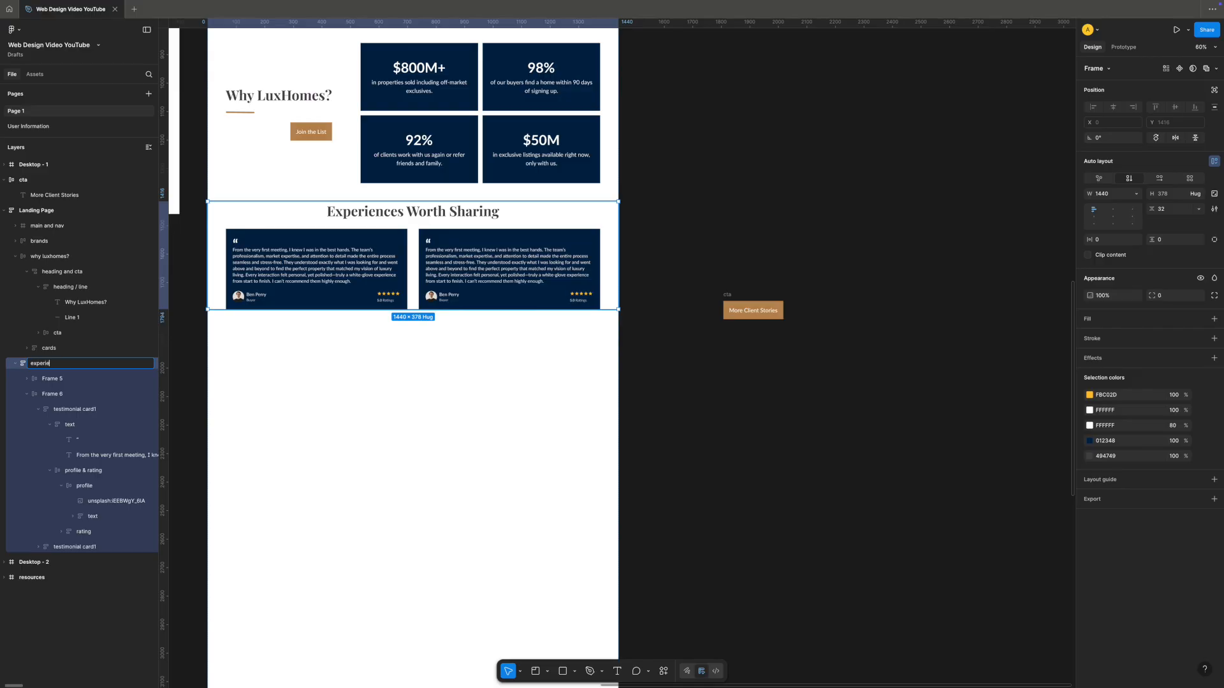
text(eperiences worth sharing)
key(Return)
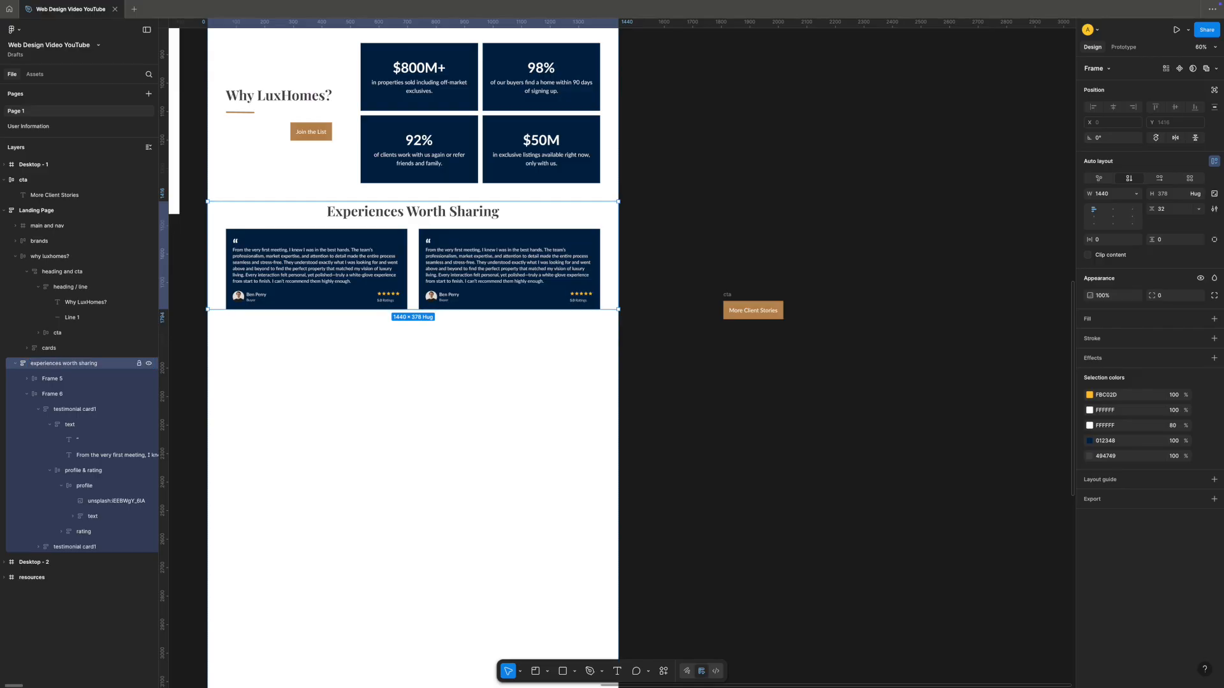
Rename the frame holding the "Experiences Worth Sharing" title as "heading"
double_click(59, 383)
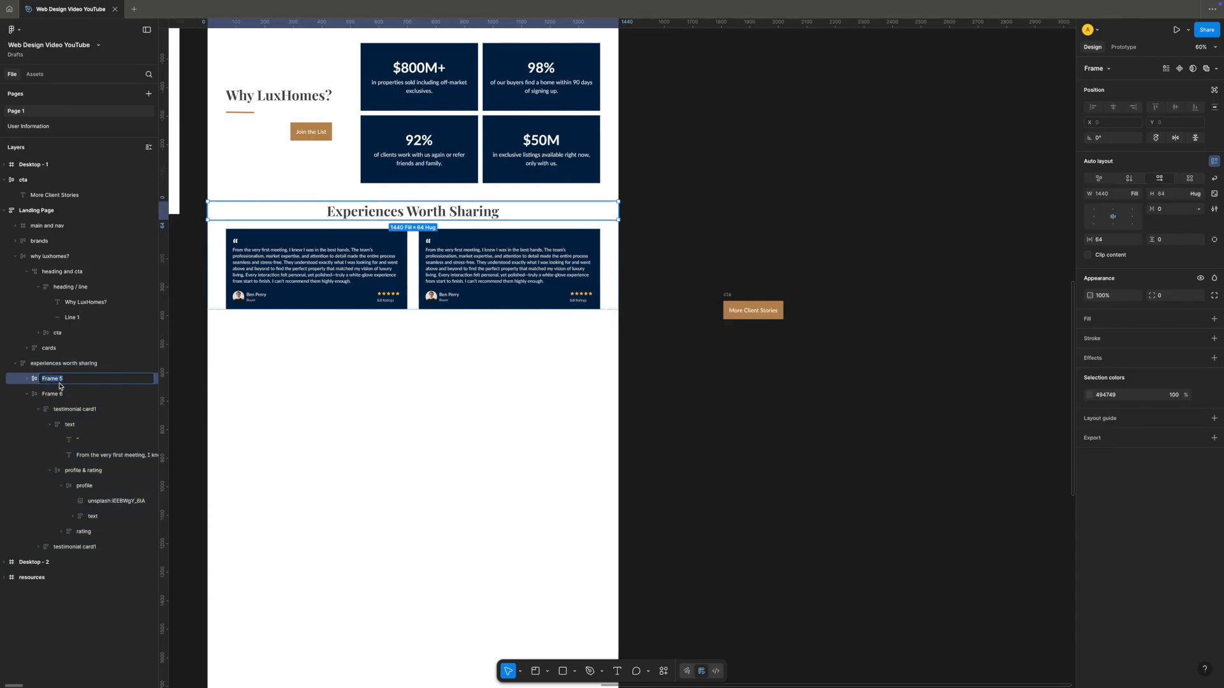
click(27, 380)
click(27, 378)
click(34, 367)
click(45, 379)
double_click(47, 378)
text(heading)
Rename the testimonial card row frame as "row1" and collapse its layers
double_click(65, 395)
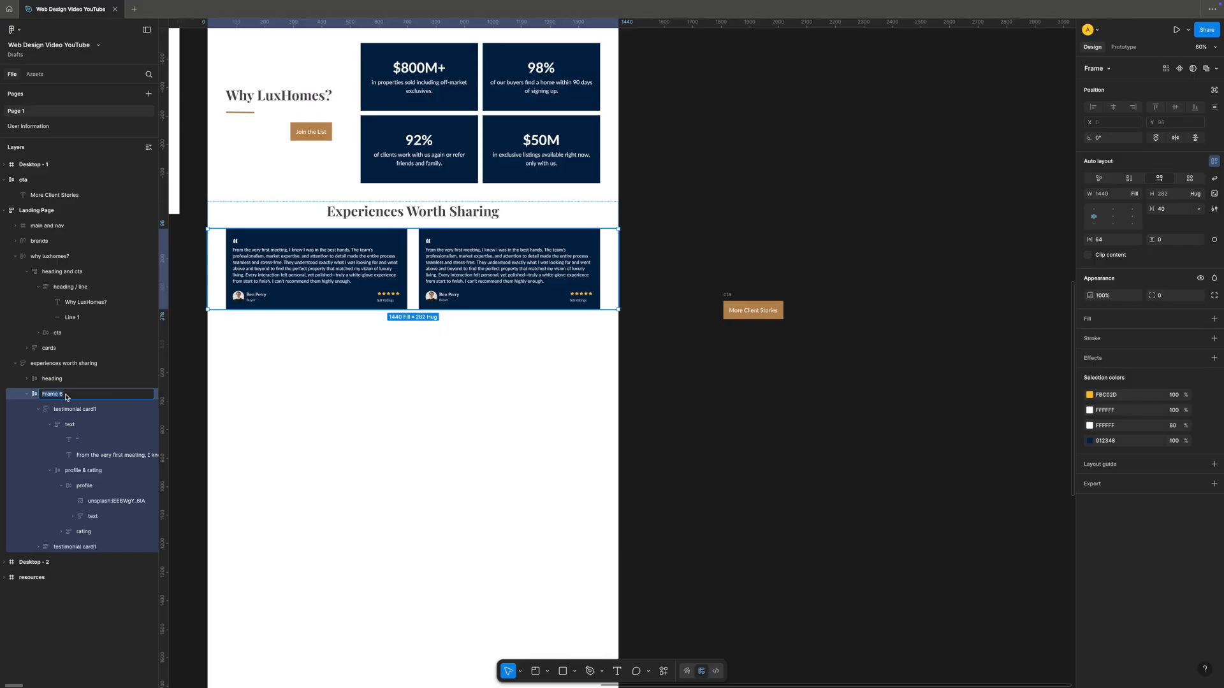
text(row1)
key(Return)
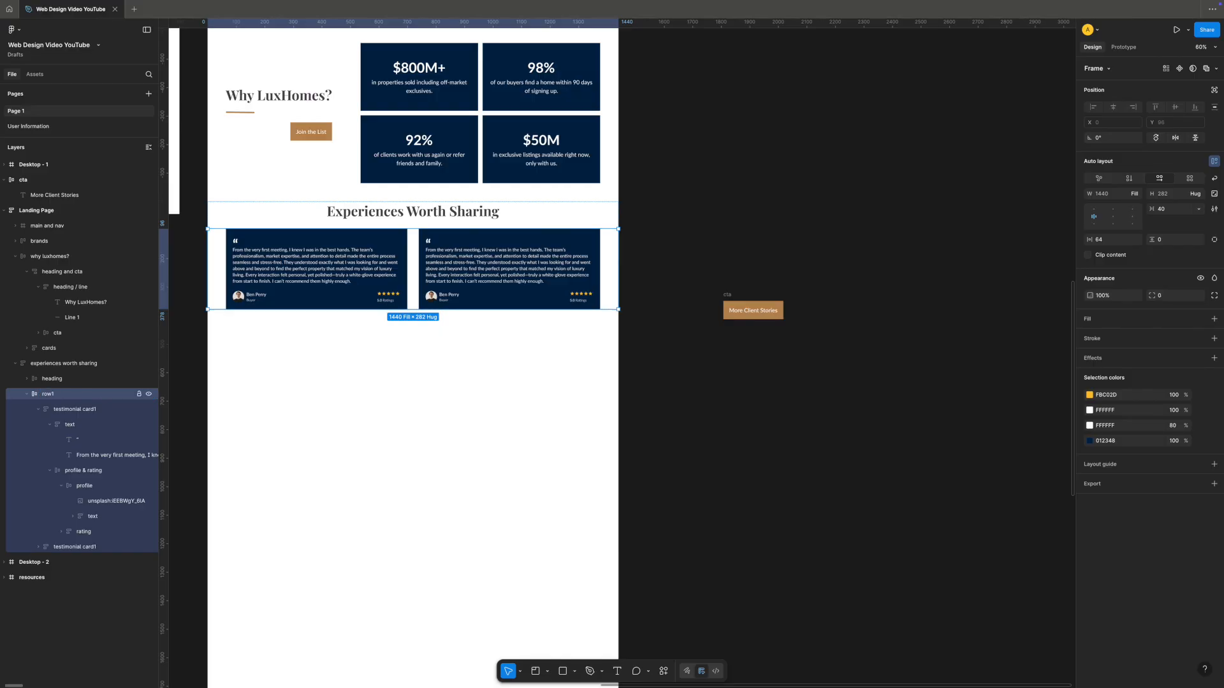
click(26, 395)
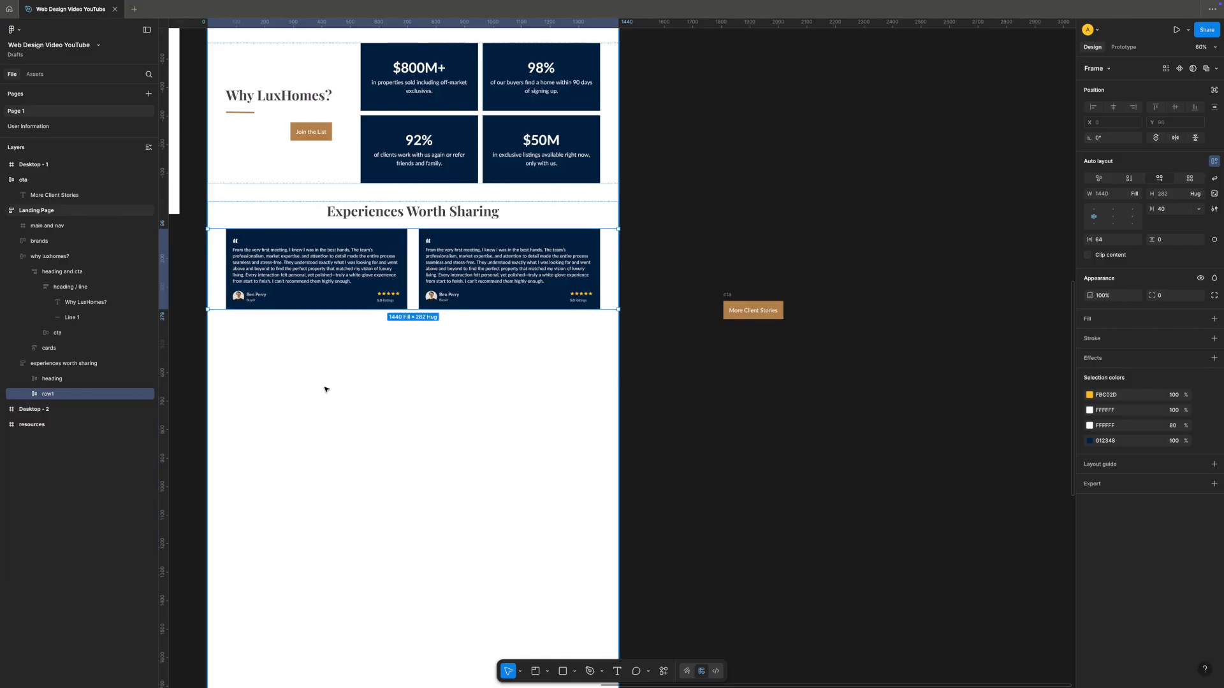
Move the "More Client Stories" cta into the "experiences worth sharing" frame, directly below row1
click(669, 268)
click(607, 271)
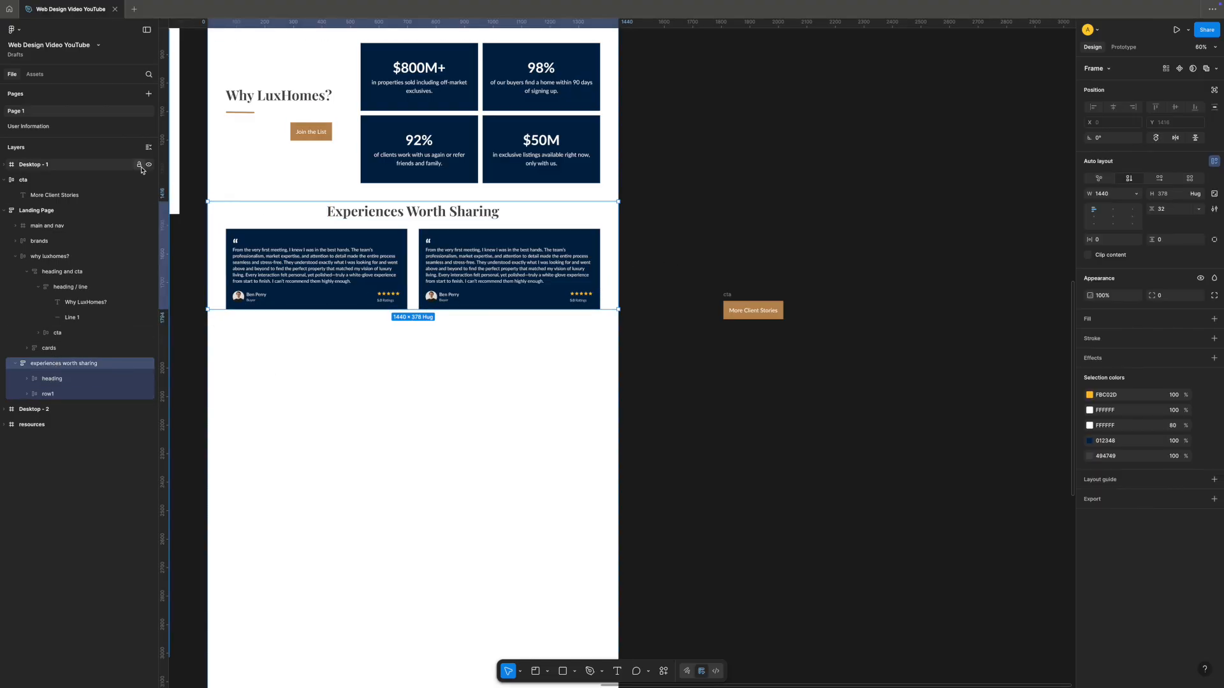
drag(13, 183, 64, 385)
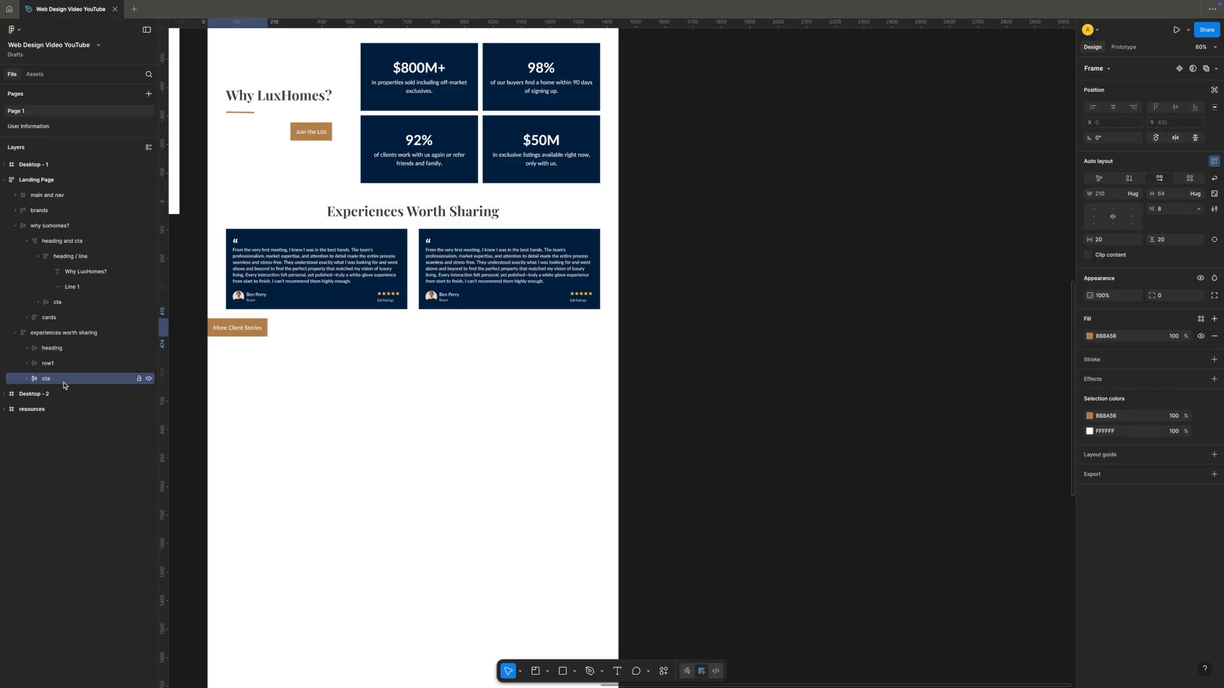
Align the contents of the cta to the right and those of the "experiences worth sharing" frame to the top right
click(1132, 218)
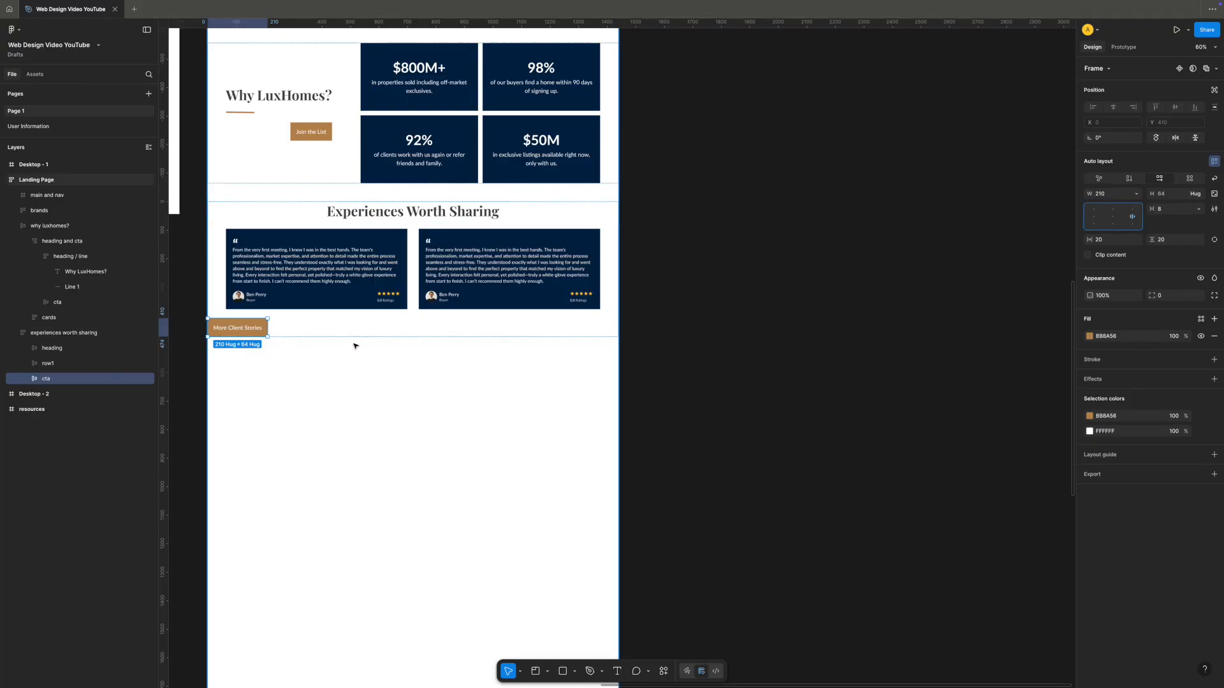
click(64, 333)
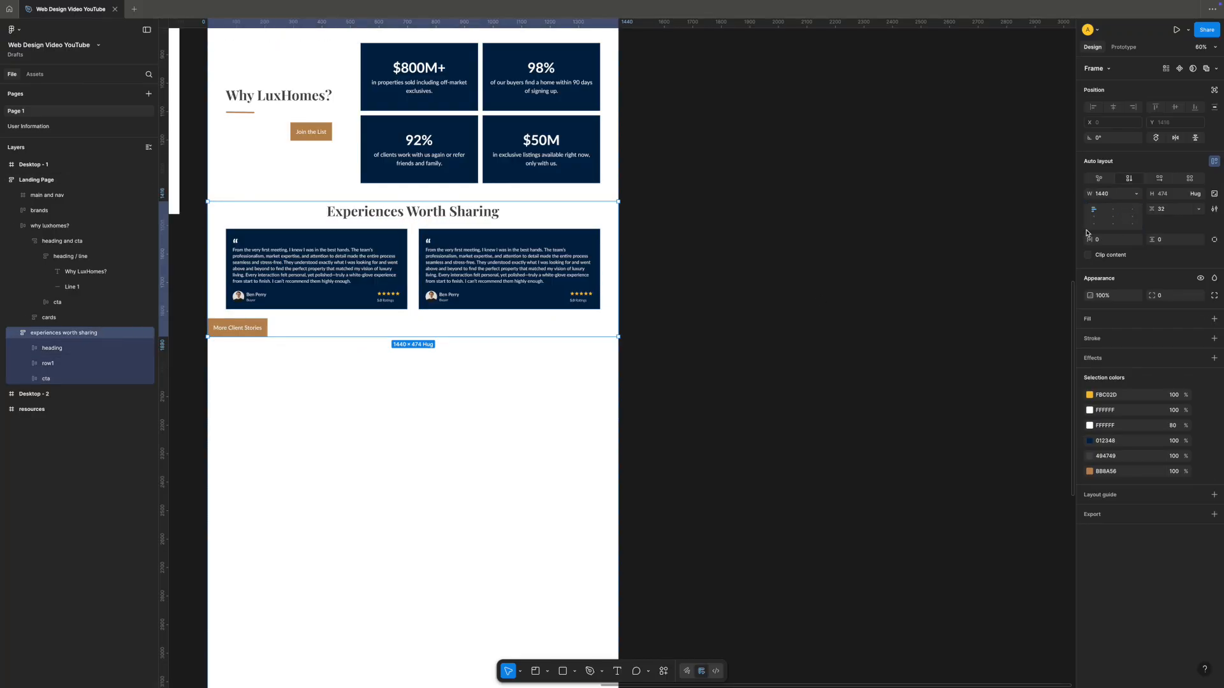
click(1131, 209)
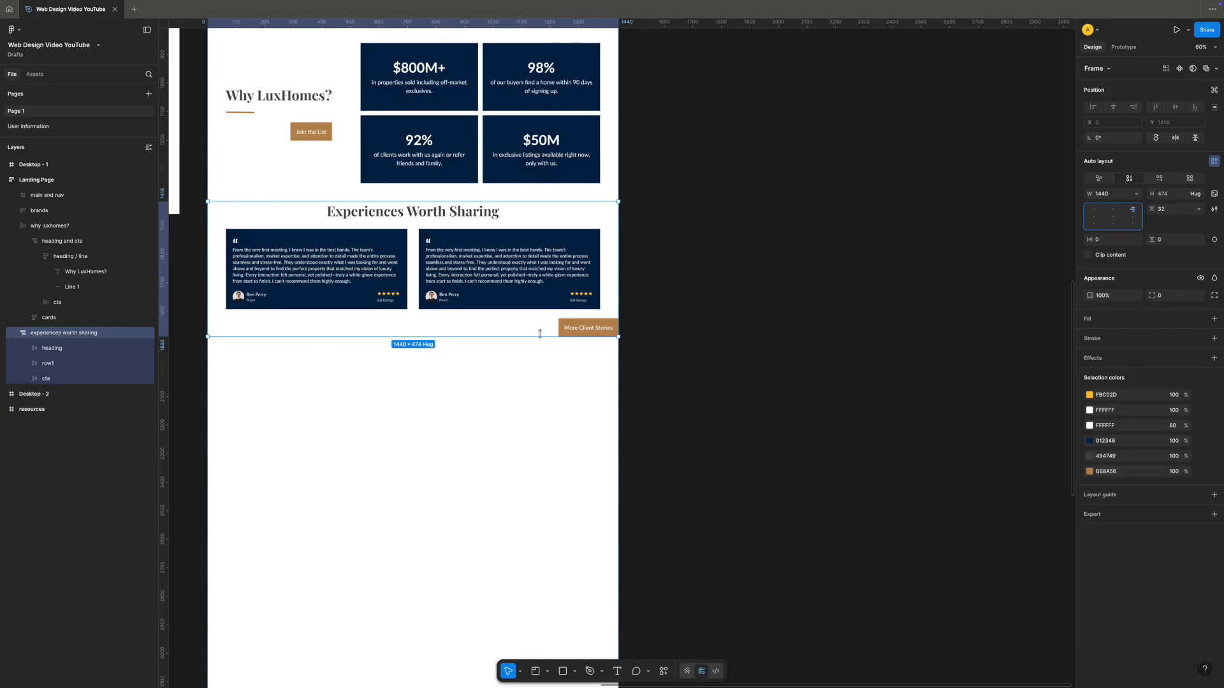
Wrap the "More Client Stories" button in its own auto layout frame and set that frame's width to Fill container
click(106, 378)
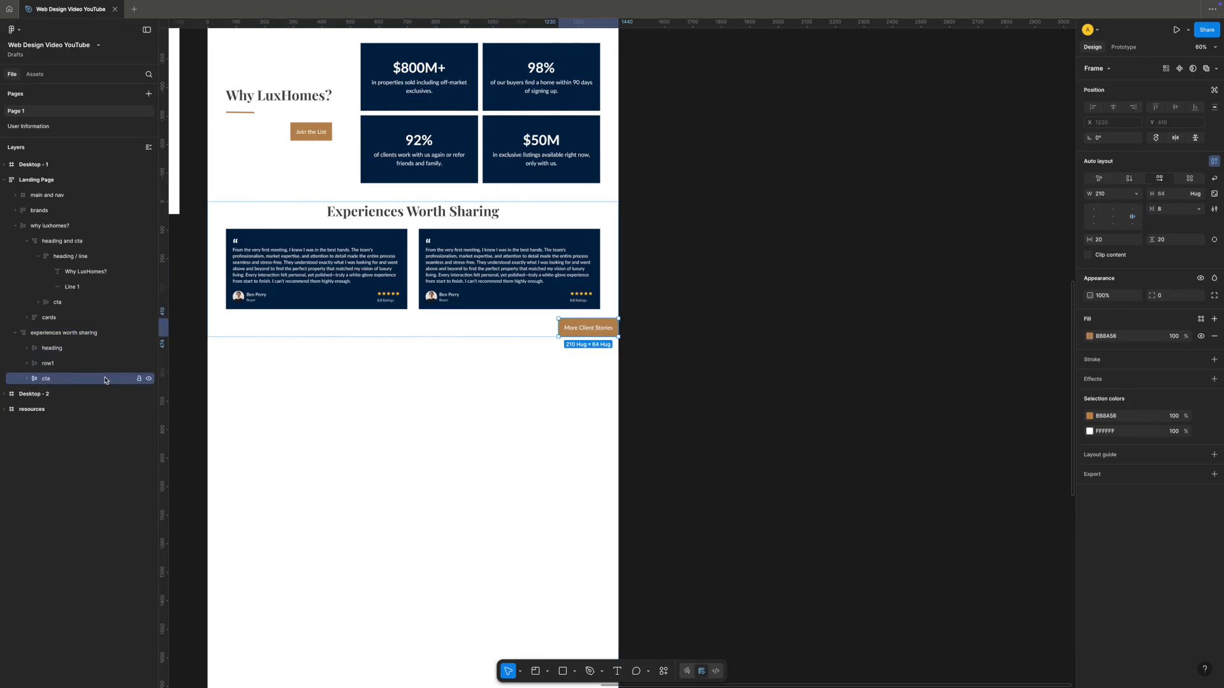
key(shift+a)
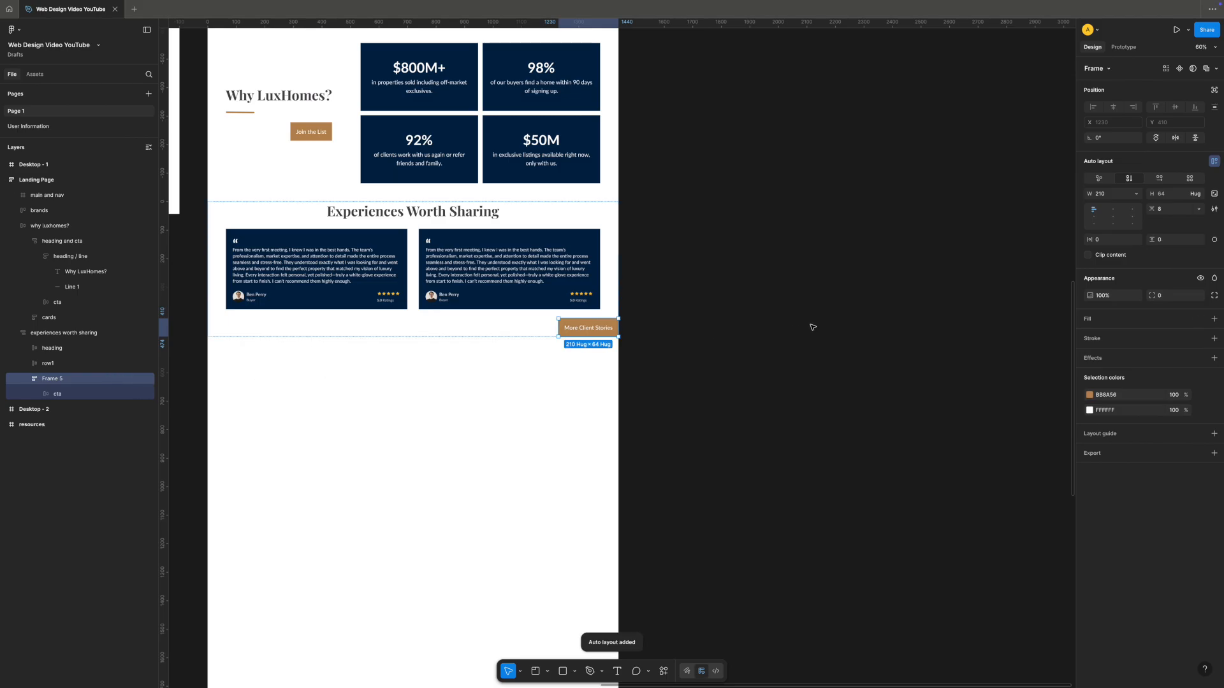
click(1136, 193)
click(1137, 208)
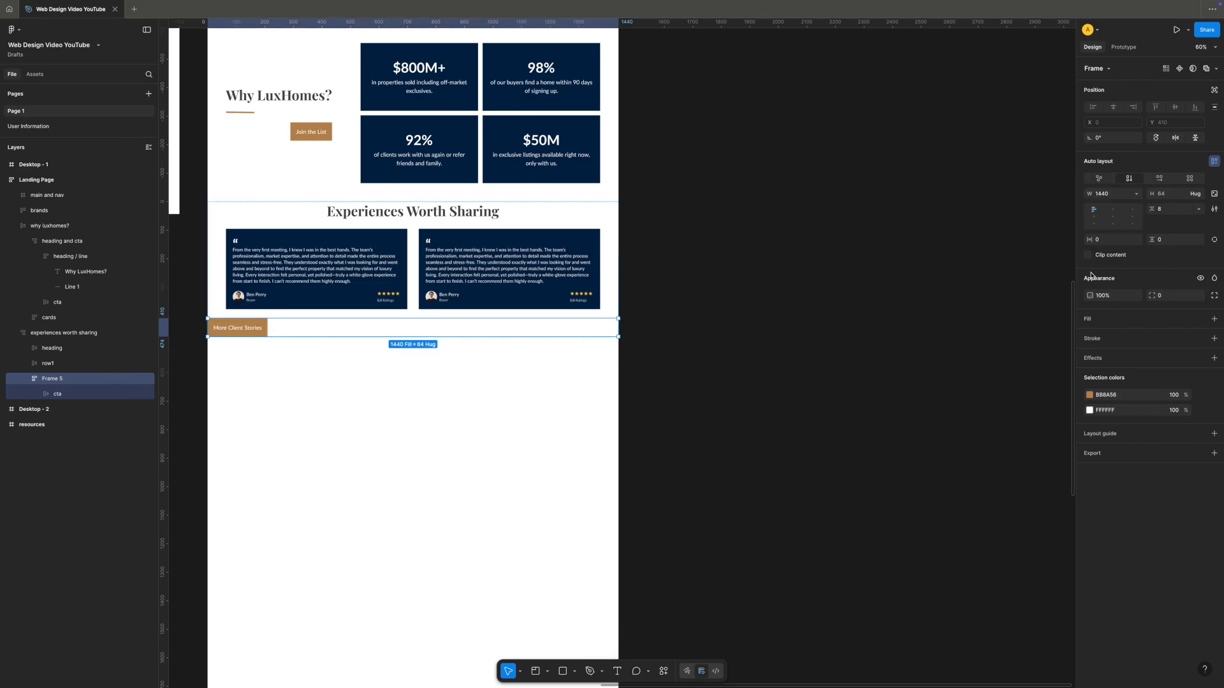
Set the button frame's horizontal padding to 64 and align its contents to the top right
click(1125, 242)
key(Return)
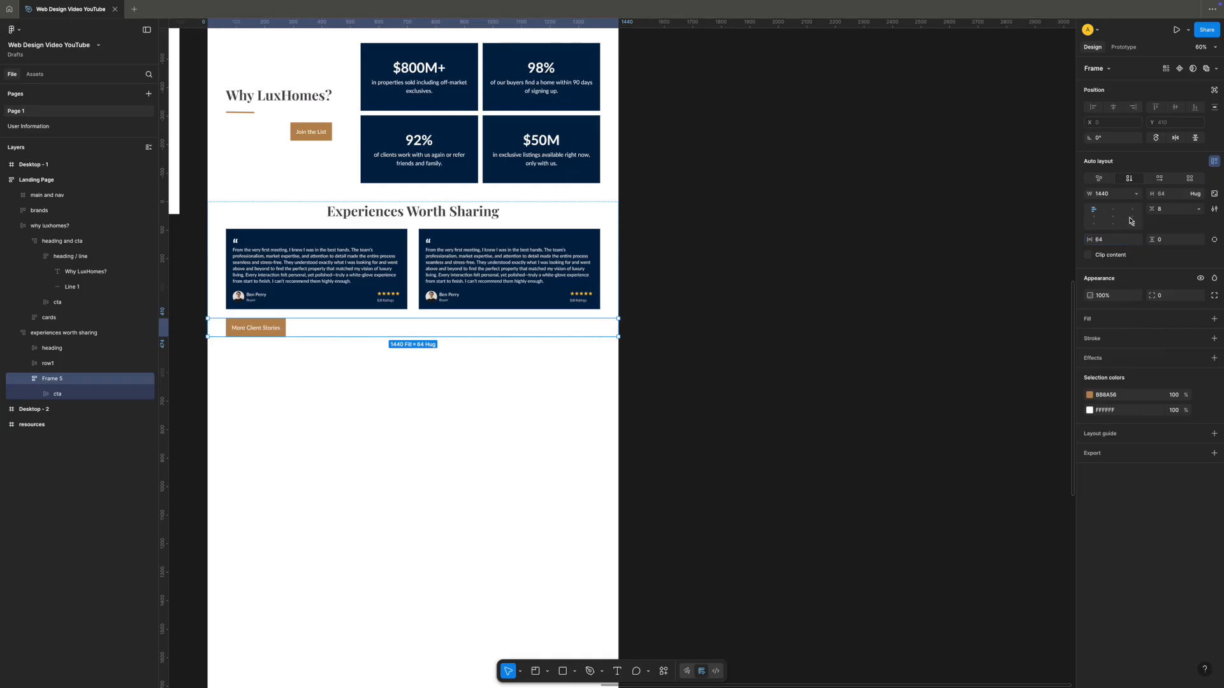
click(1133, 210)
click(984, 310)
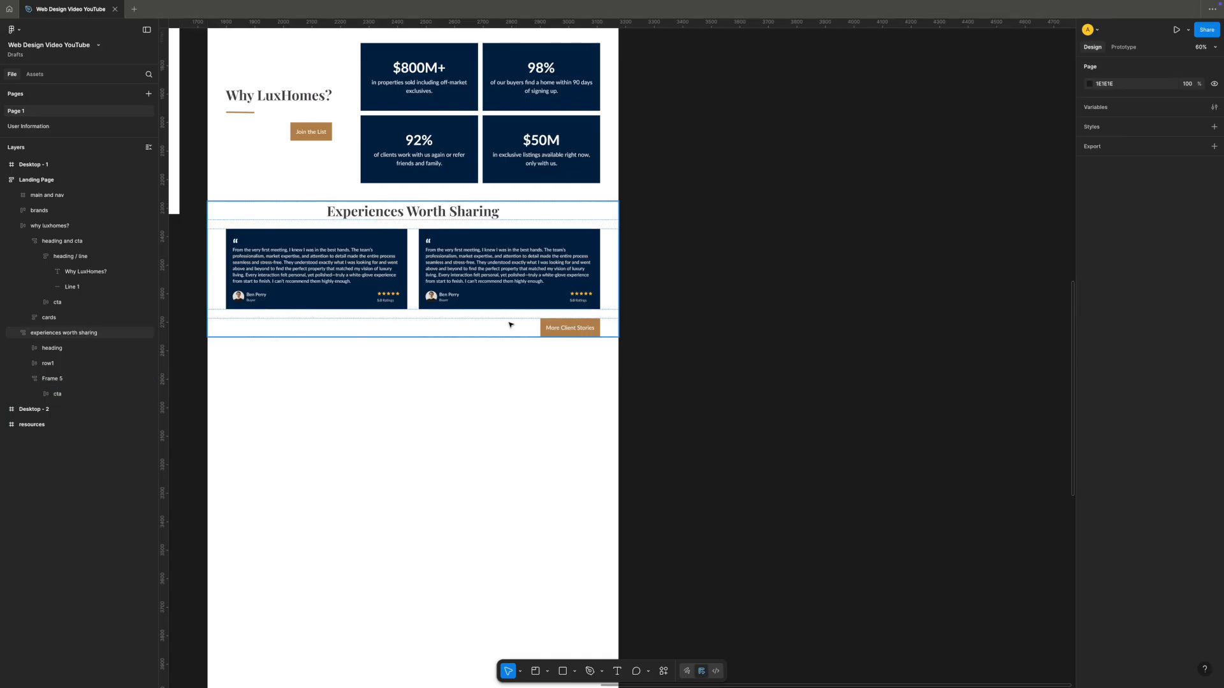
double_click(481, 330)
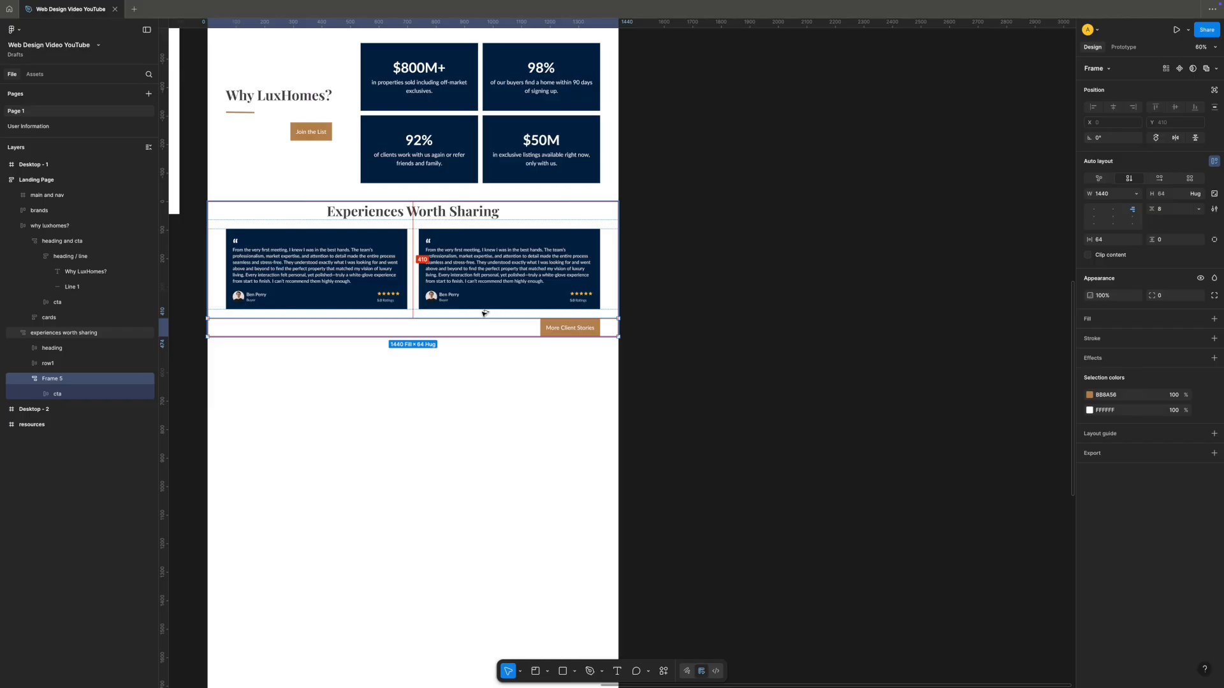
click(80, 333)
click(908, 271)
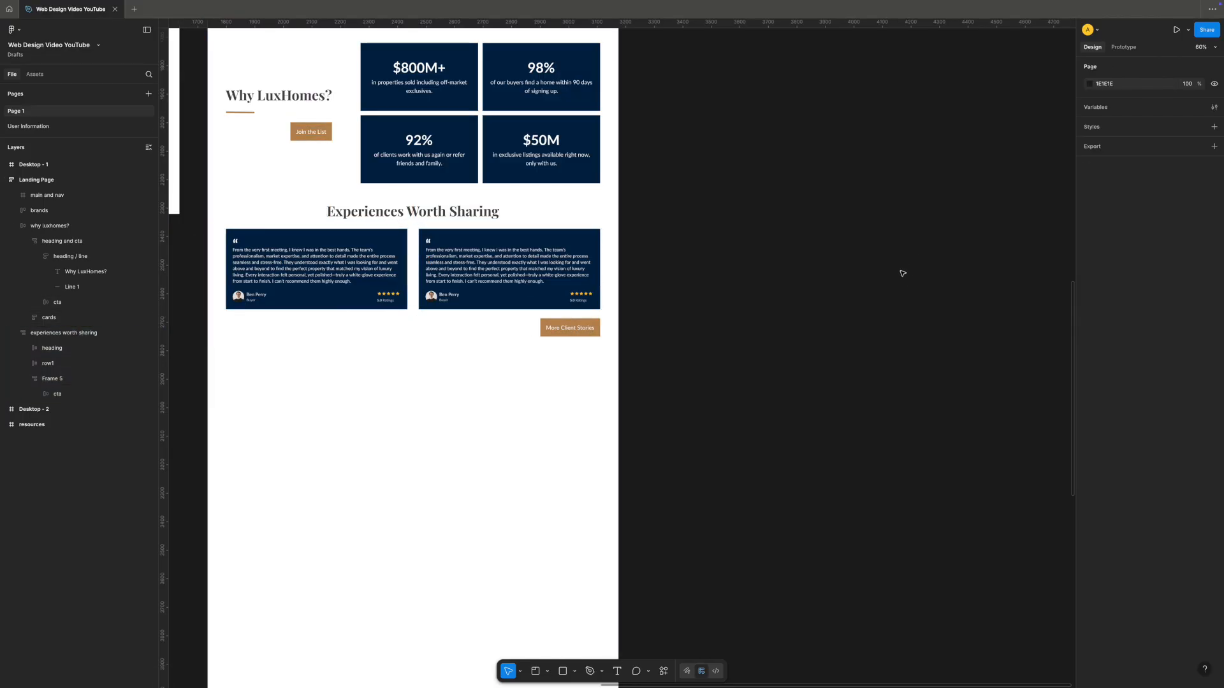
Duplicate row1 directly below itself and duplicate the first card in the new row so it holds three cards
click(84, 365)
key(ctrl+d)
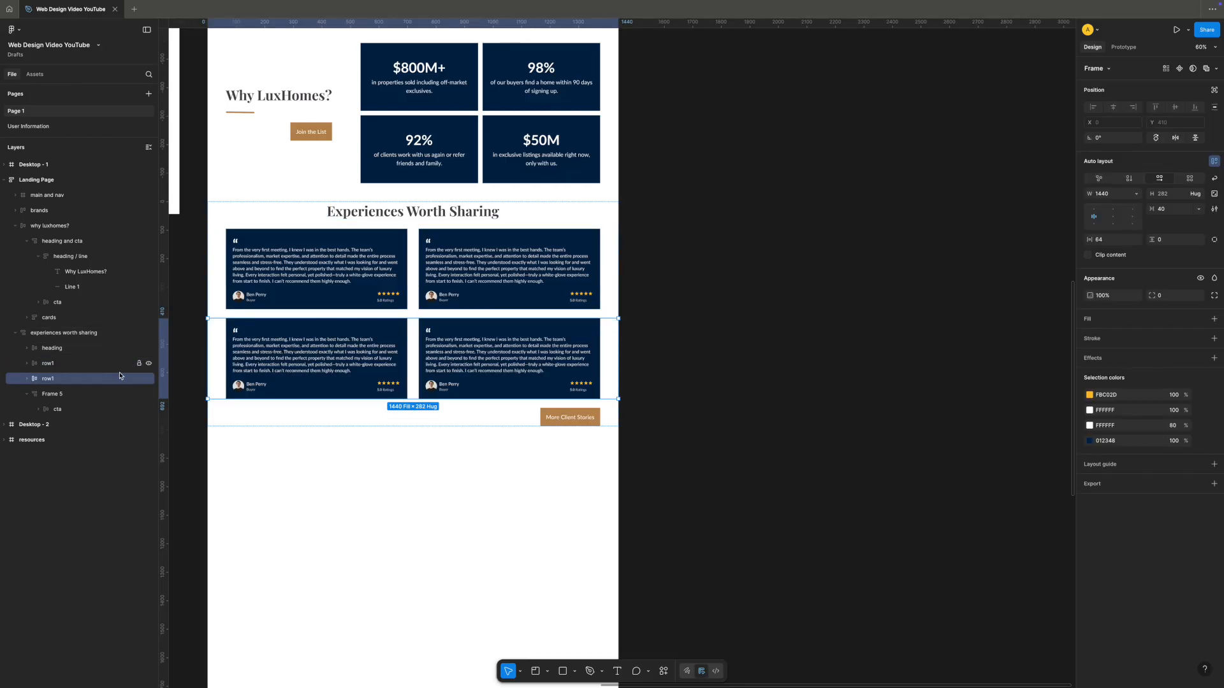
click(377, 339)
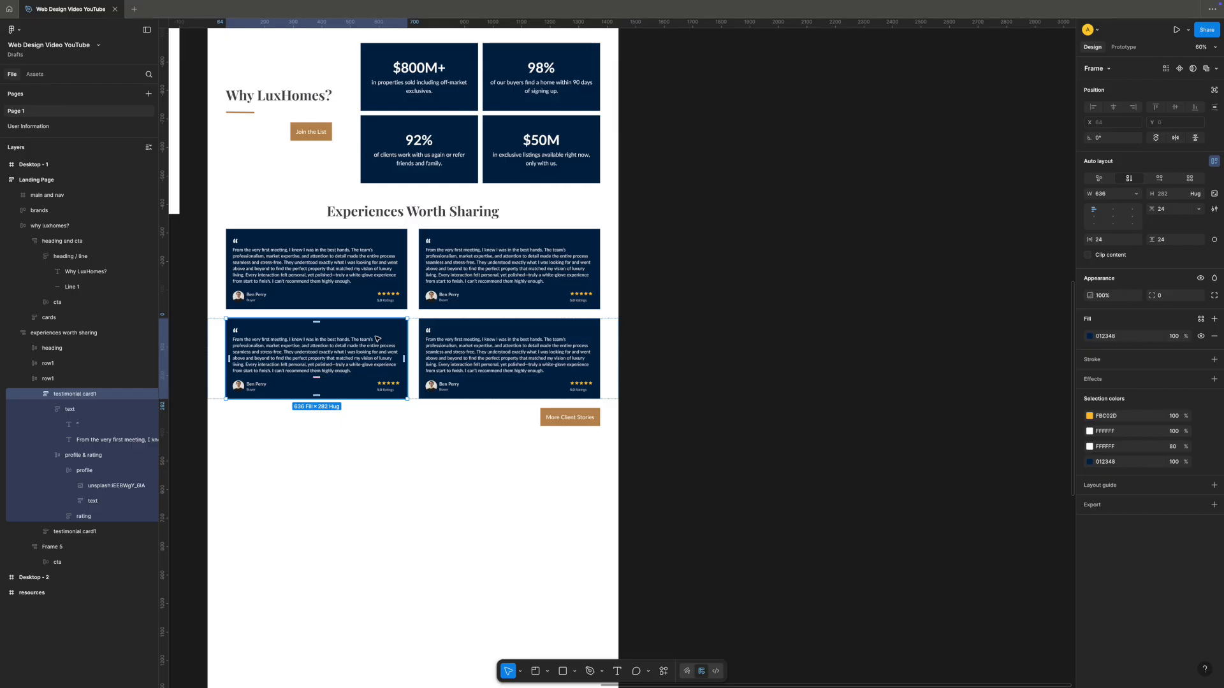
key(ctrl+d)
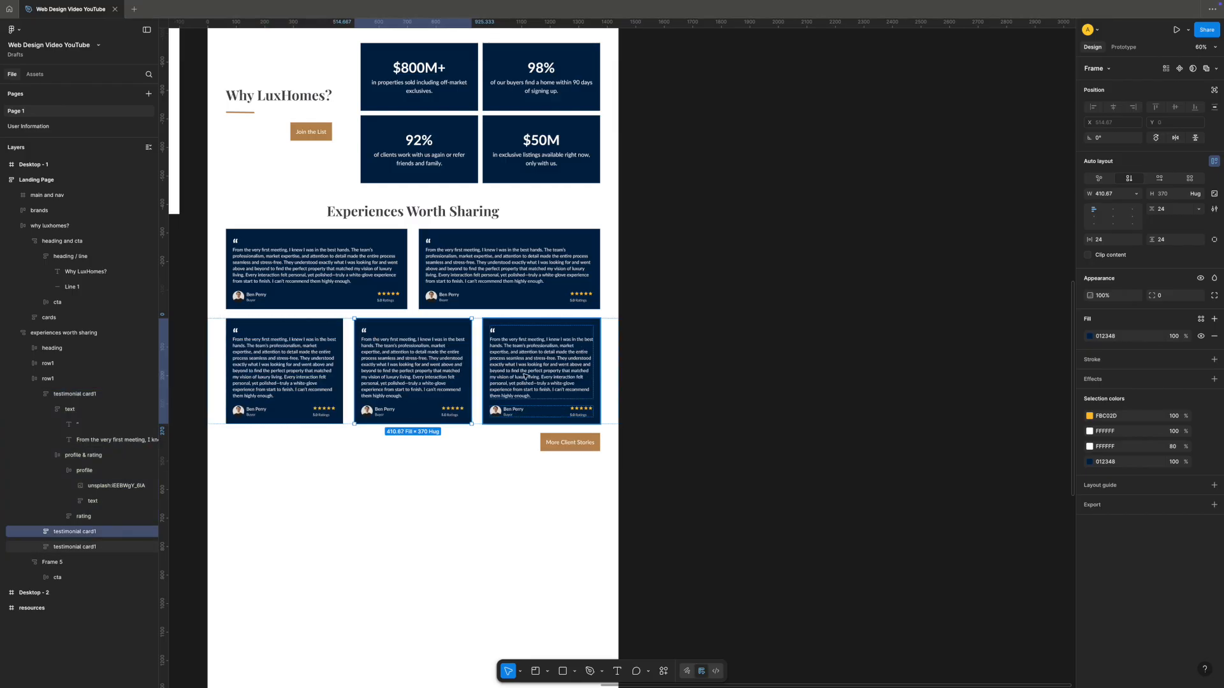
Replace the quote in the upper row's second card with the testimonial starting "This team redefines what it means to provide exceptional service."
scroll(453, 366, up, 1)
scroll(453, 366, up, 5)
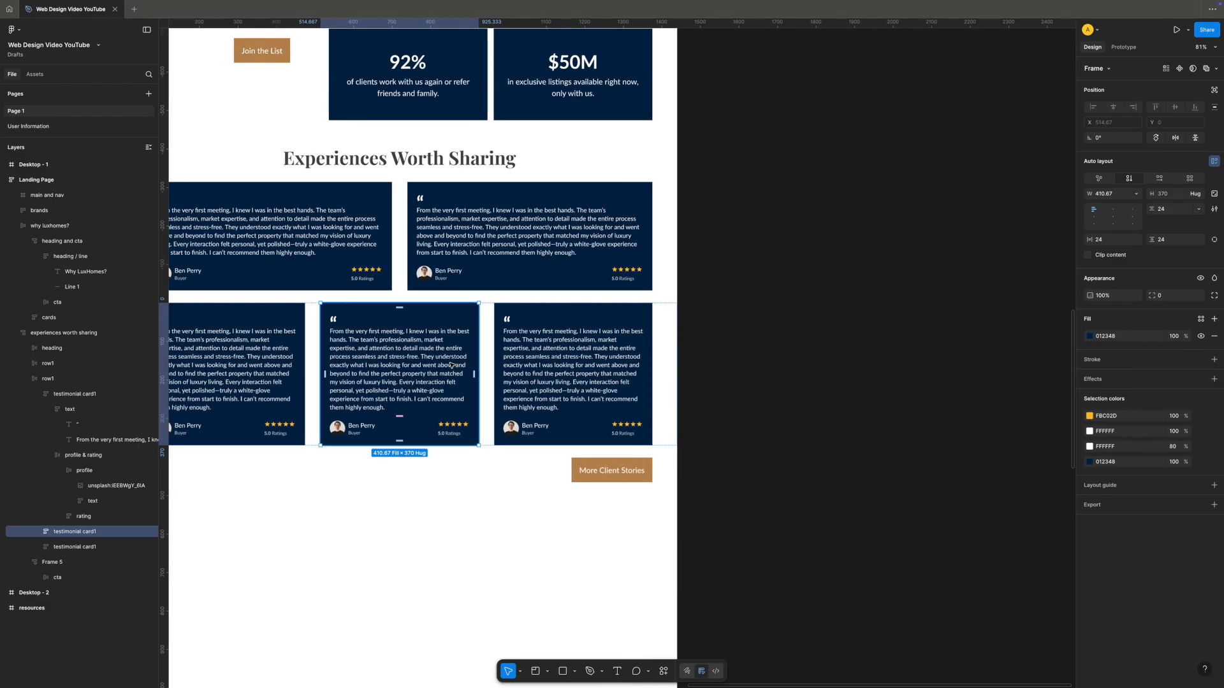
scroll(452, 366, up, 6)
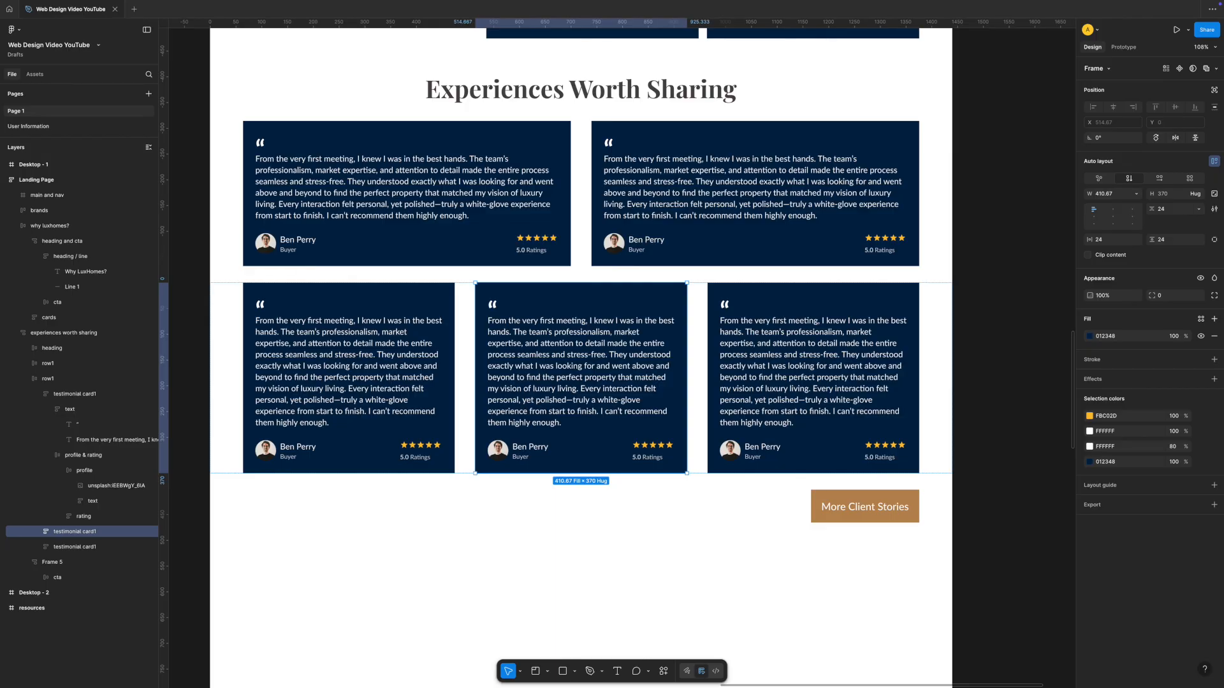
double_click(687, 194)
double_click(619, 161)
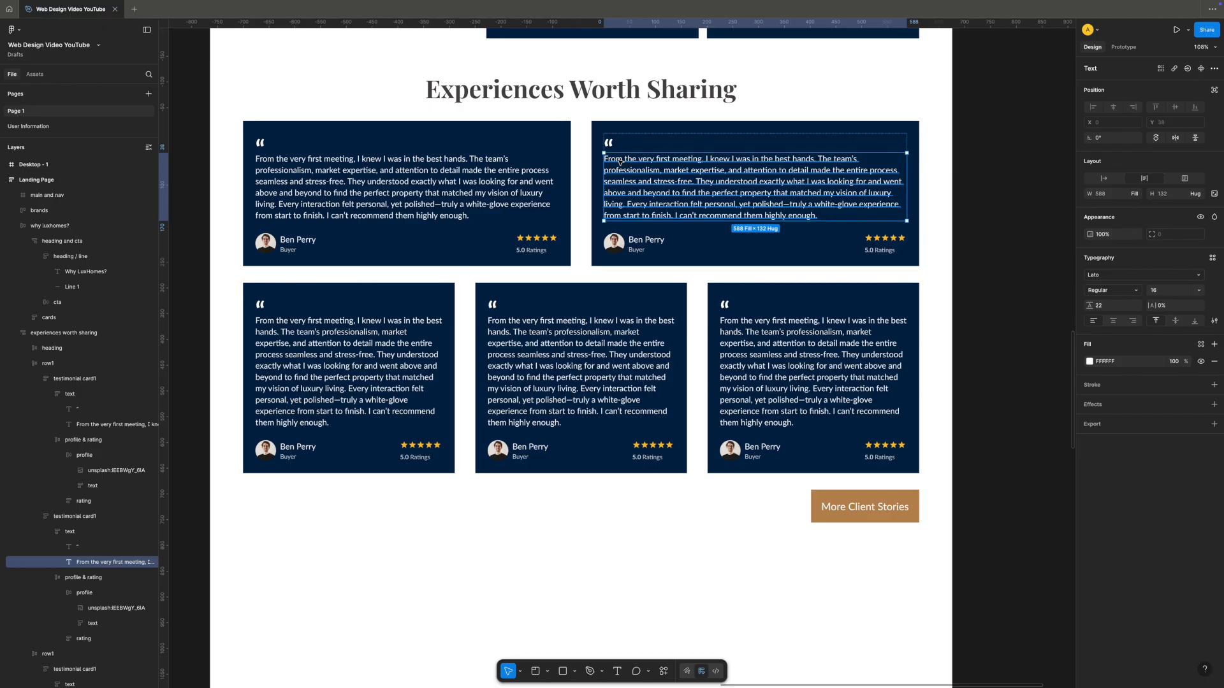
double_click(608, 159)
drag(604, 159, 825, 217)
text(This team redefines what it means to provide exceptional service. They anticipated my needs before I even expressed them and delivered a buying experience that felt completely personalized. Their honesty, discretion, and refined approach gave me full confidence at every turn. I walked away not just with my dream property, but with a genuine appreciation for their unmatched professionalism.)
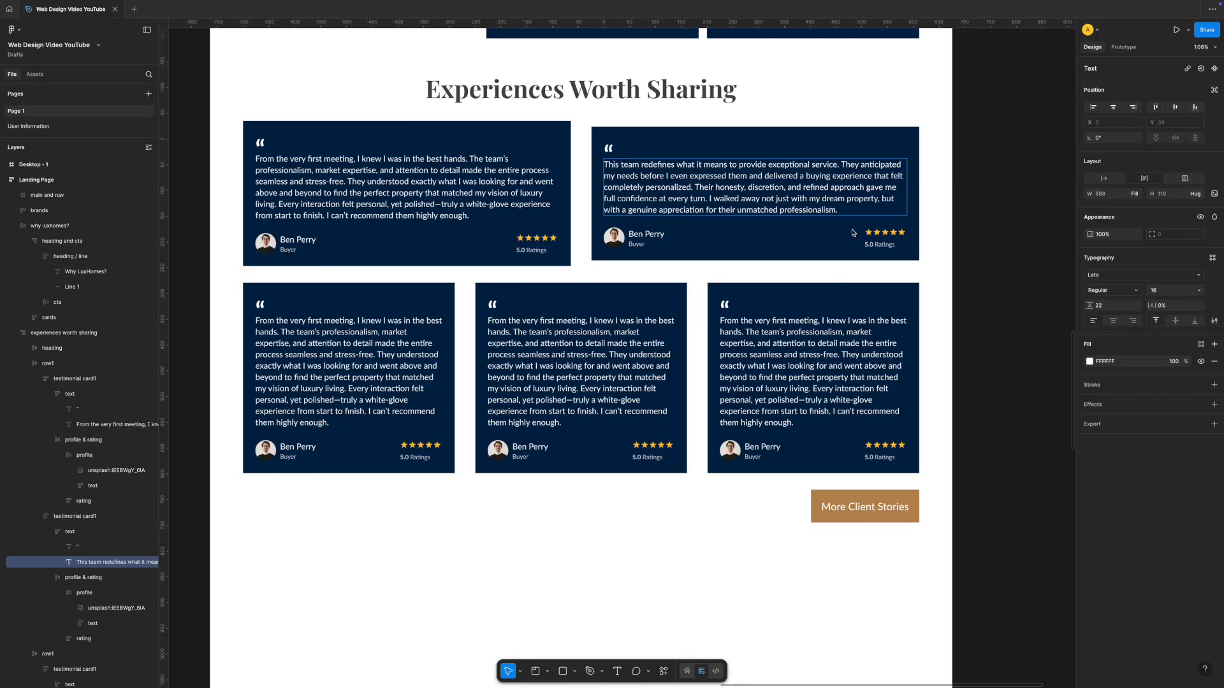
Append to that quote: "They combined deep market insight with impeccable taste, presenting only the most exceptional properties that aligned perfectly with my needs."
double_click(858, 210)
text(They combined deep market insight with impeccable taste, presenting only the most exceptional properties that aligned perfectly with my needs.)
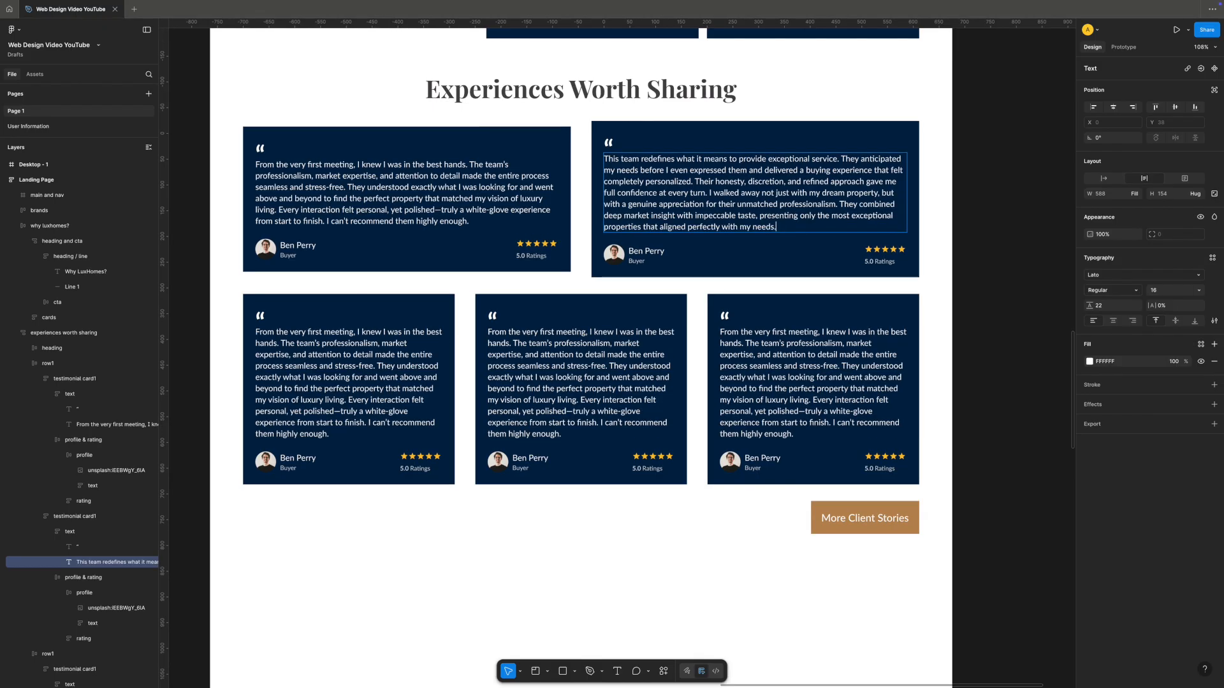
Shorten the quote in the upper row's second card so its last sentence ends at "impeccable taste."
drag(783, 226, 758, 216)
key(BackSpace)
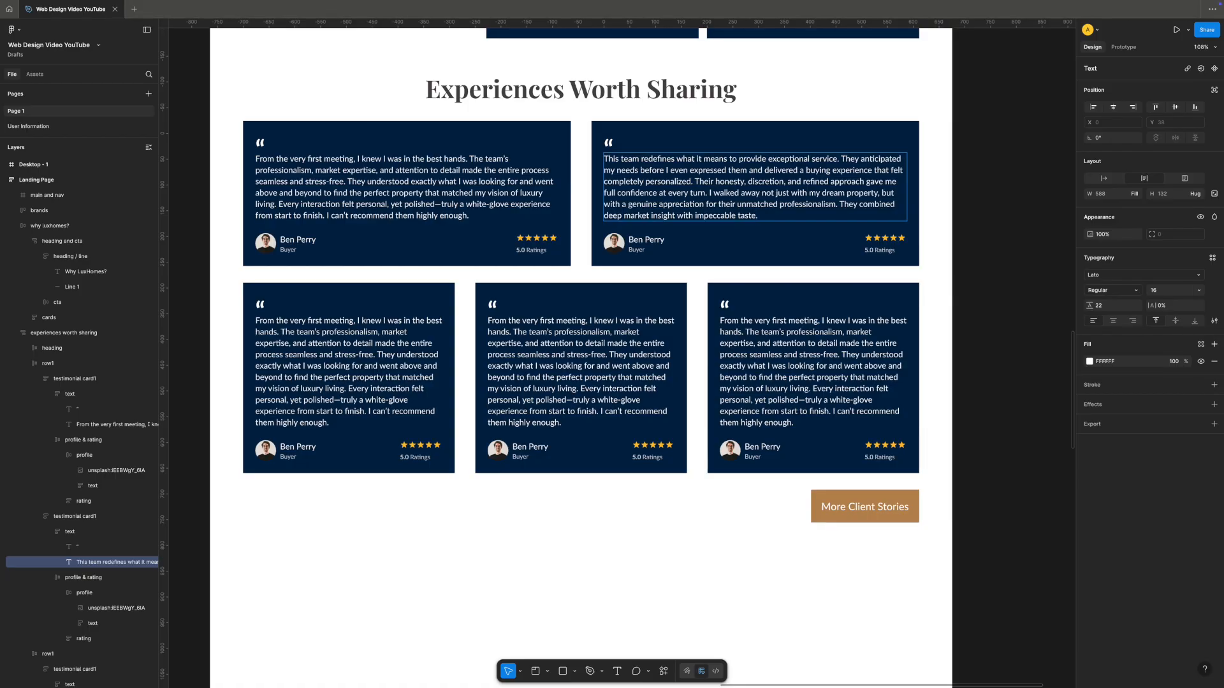
click(1043, 234)
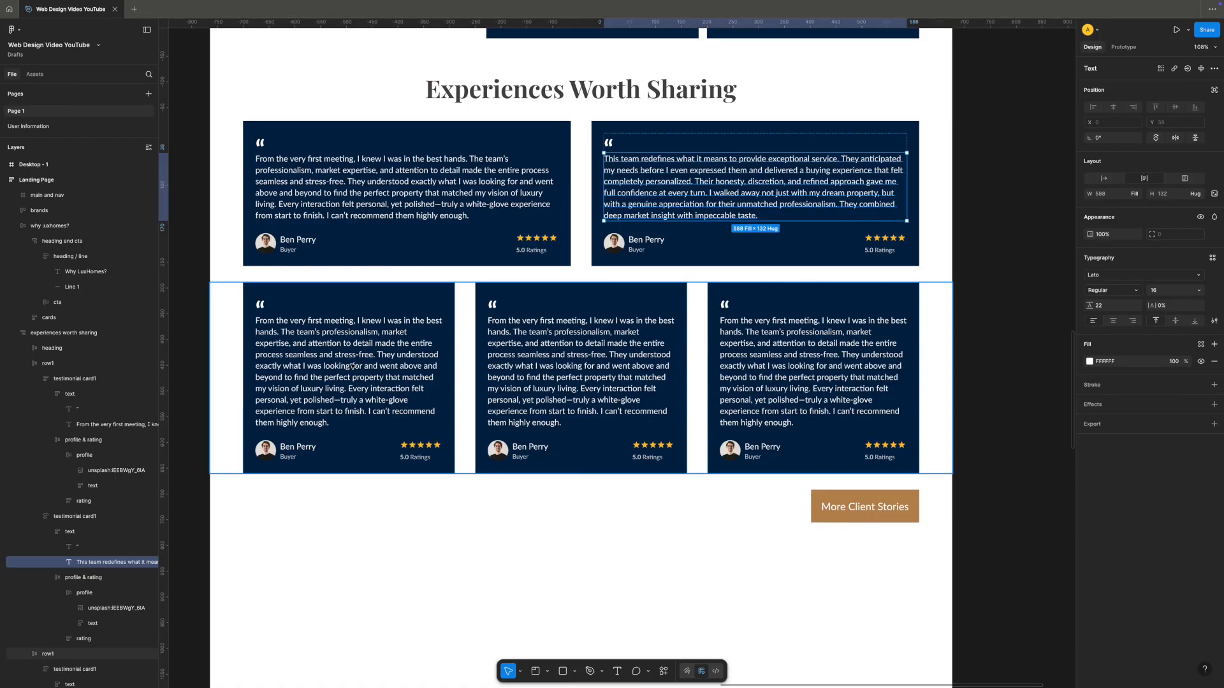
click(1013, 276)
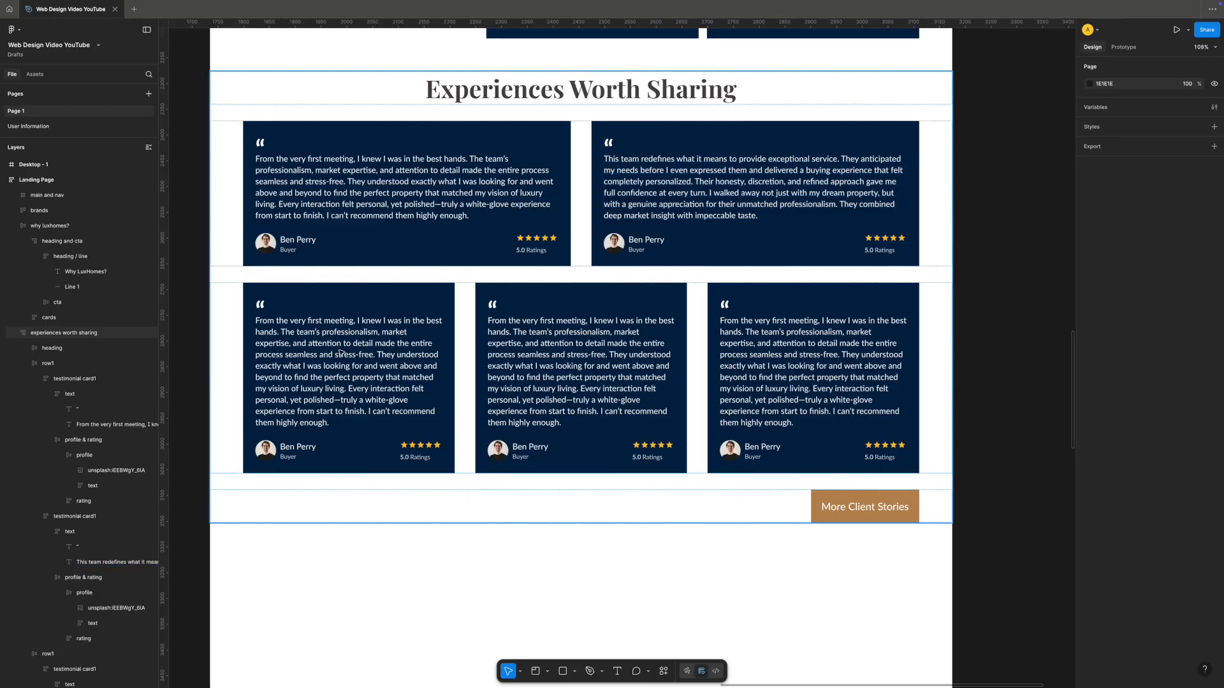
Replace the quote in the lower row's first card with "Service beyond compare."
double_click(359, 385)
double_click(359, 385)
double_click(359, 384)
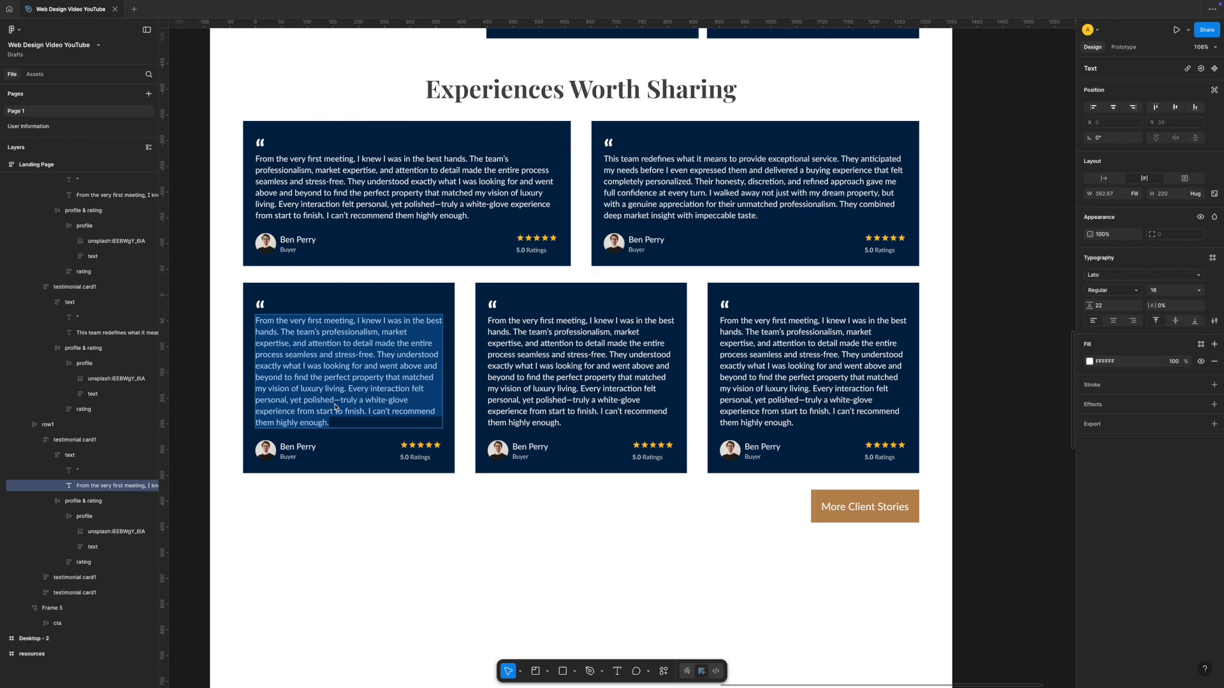
drag(333, 422, 245, 321)
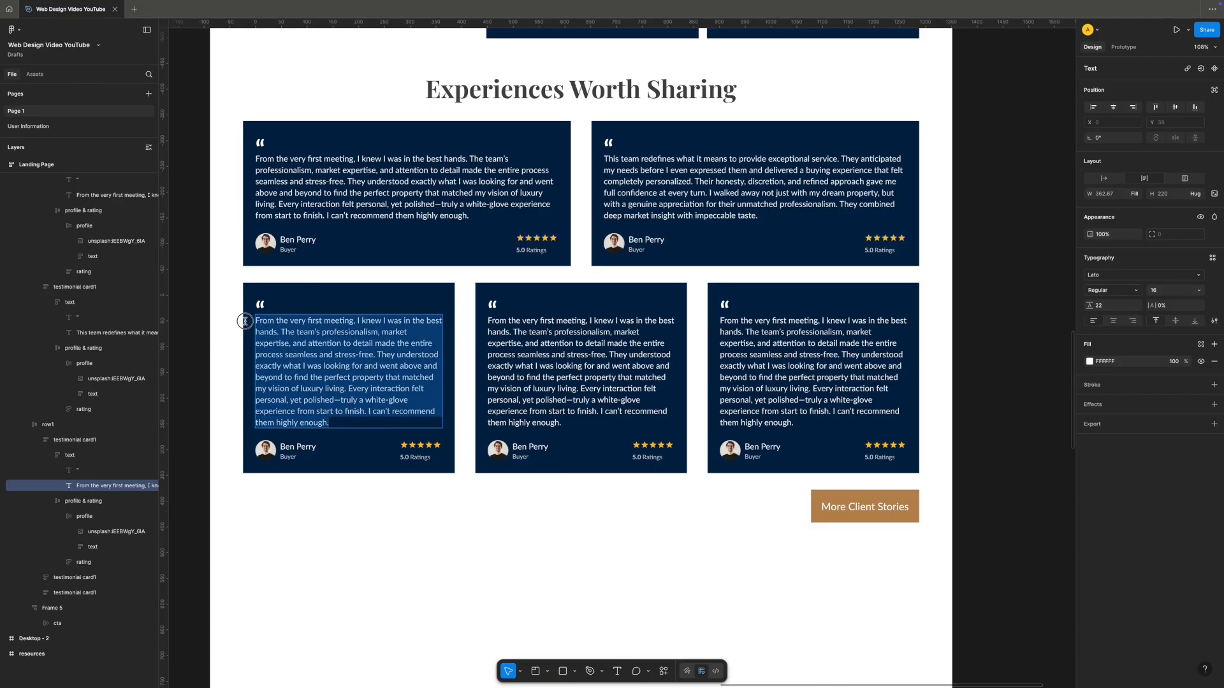
text(service beyond compare)
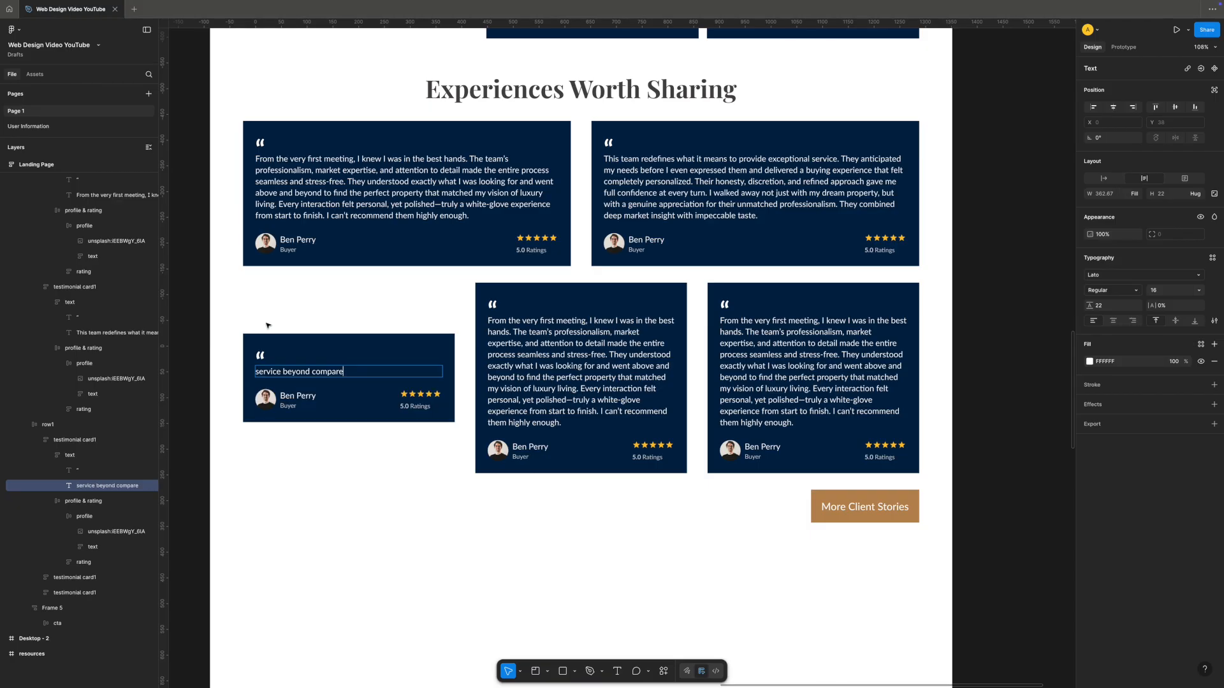
click(259, 371)
key(BackSpace)
text(S)
click(351, 376)
text(.)
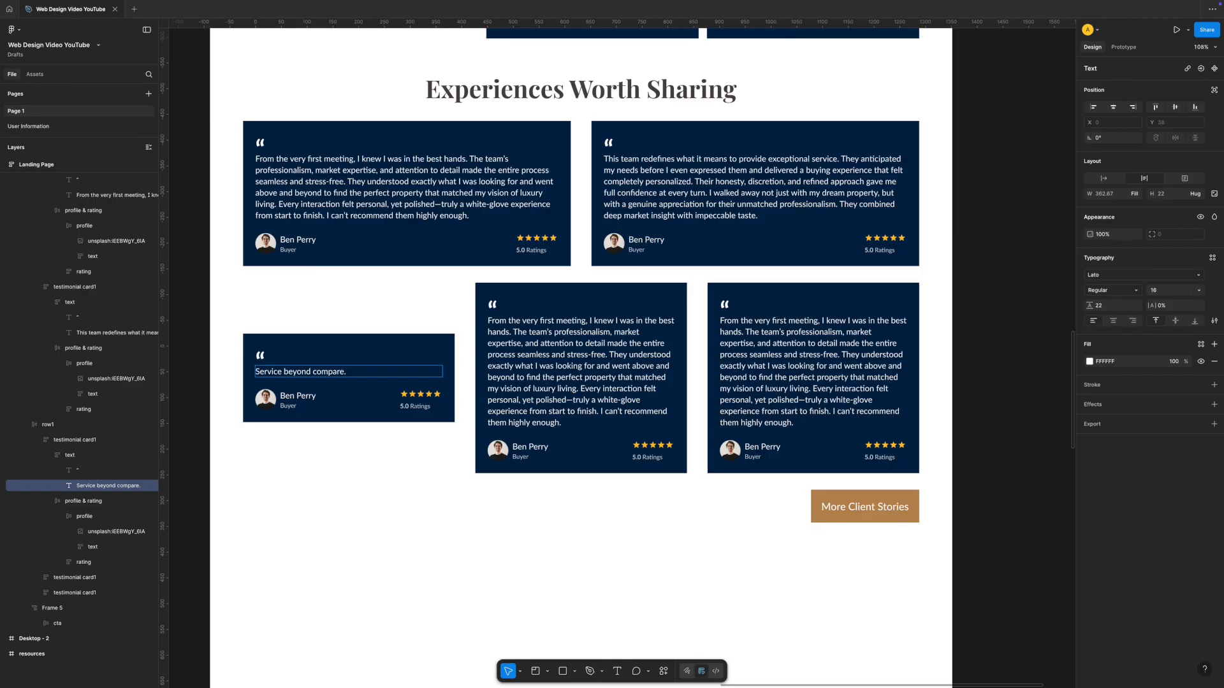
Replace the quote in the lower row's second card with "Refined and professional."
click(499, 367)
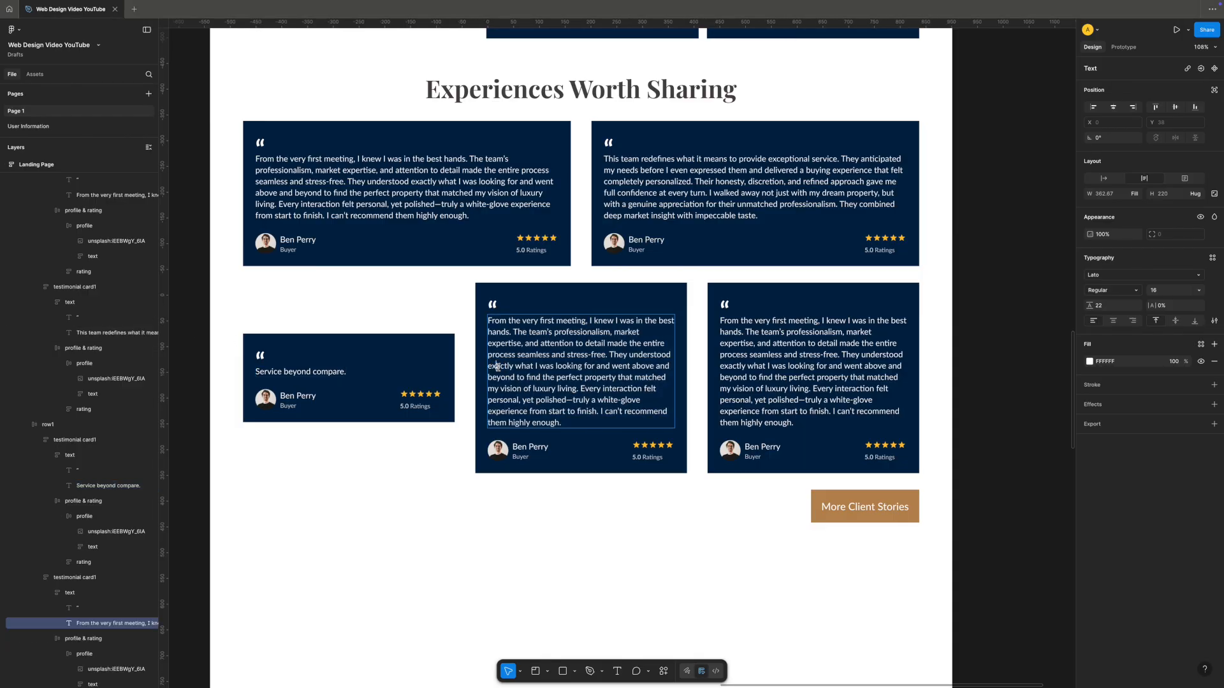
triple_click(499, 367)
text(refined and professional)
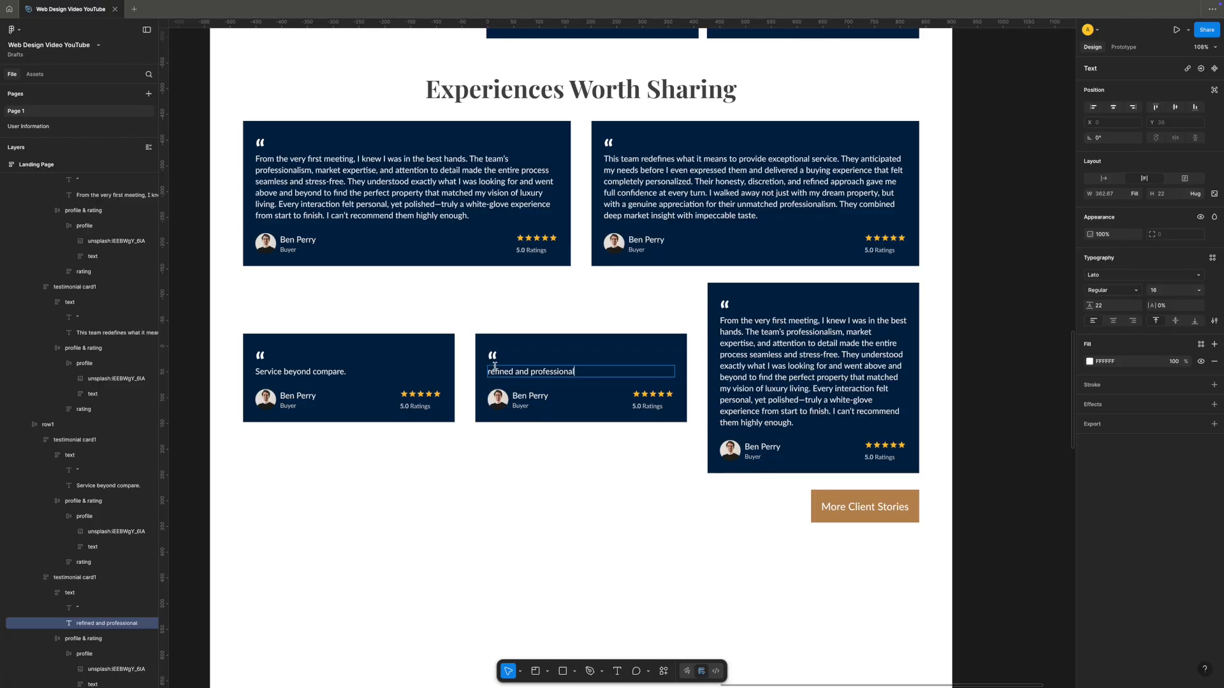
click(490, 371)
key(BackSpace)
text(R)
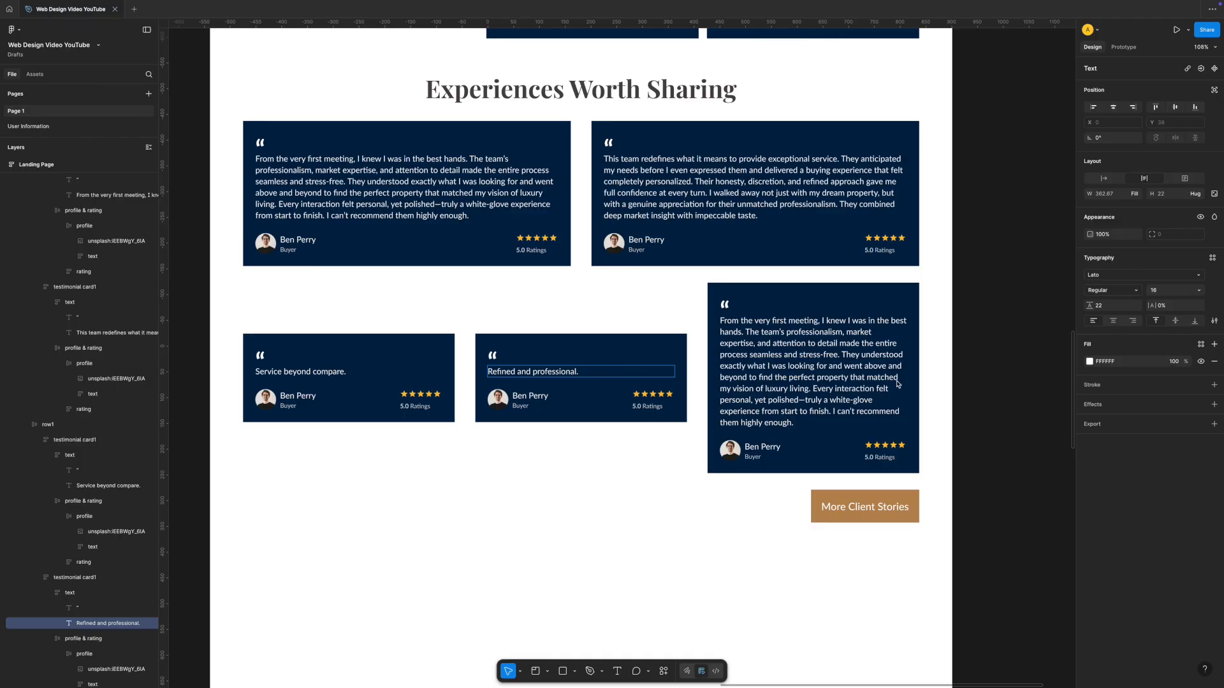
Replace the quote in the lower row's third card with "Exceeded every expectation."
double_click(802, 381)
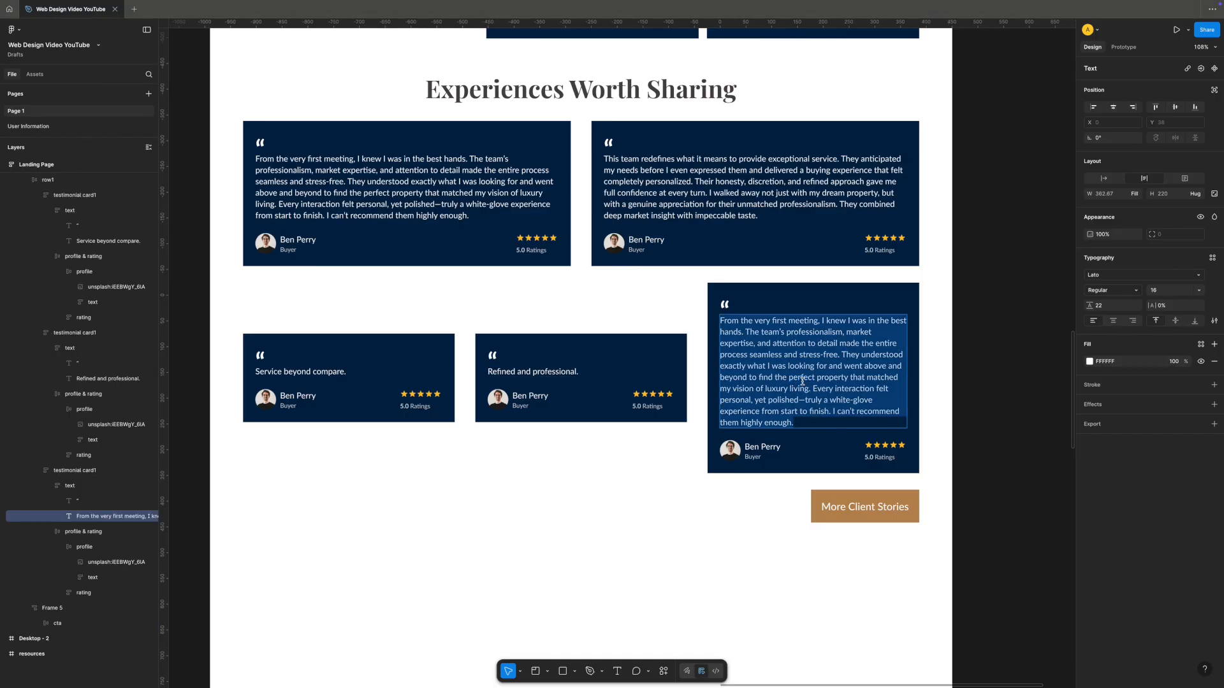
text(exceeded every expectation)
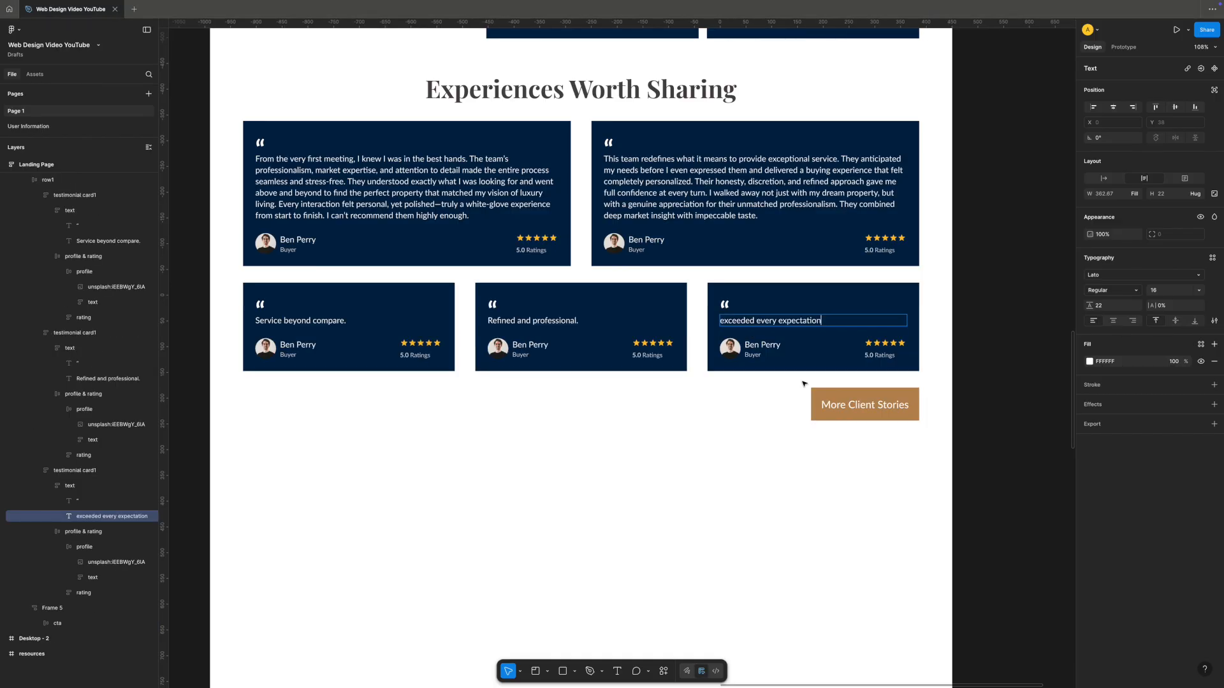
click(724, 320)
key(BackSpace)
text(E)
click(825, 321)
Center-align the text of the three short quotes in the lower row's cards
click(610, 319)
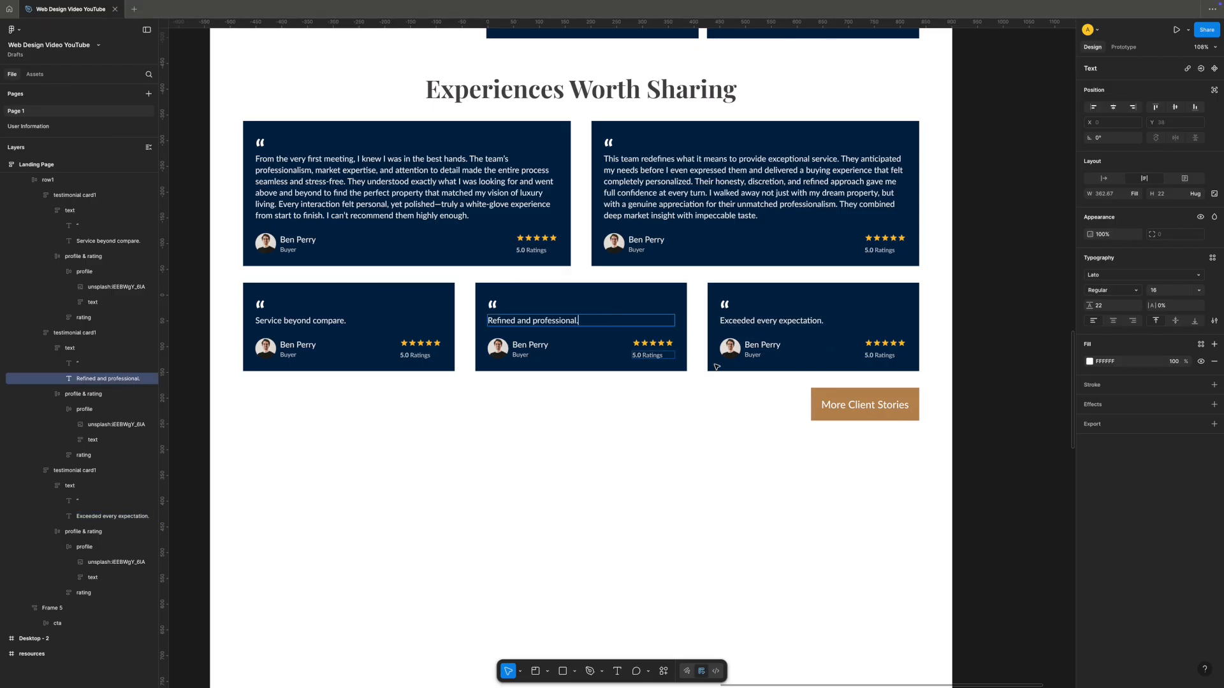
click(1119, 321)
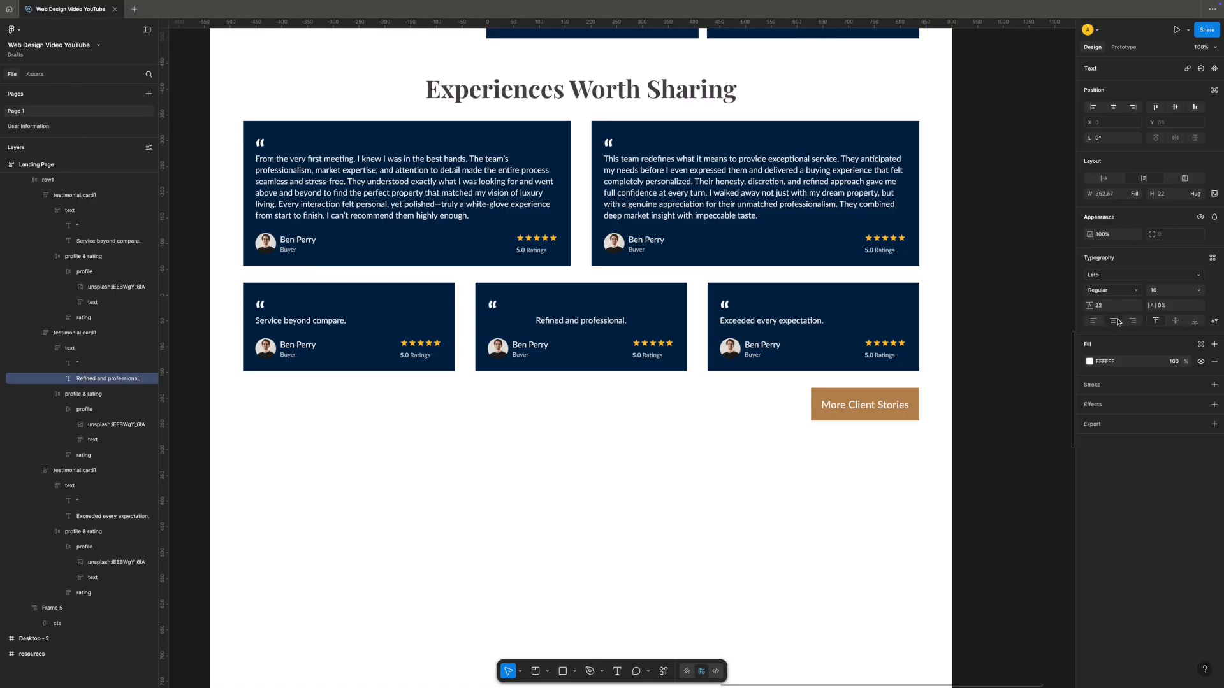
click(799, 327)
click(1114, 322)
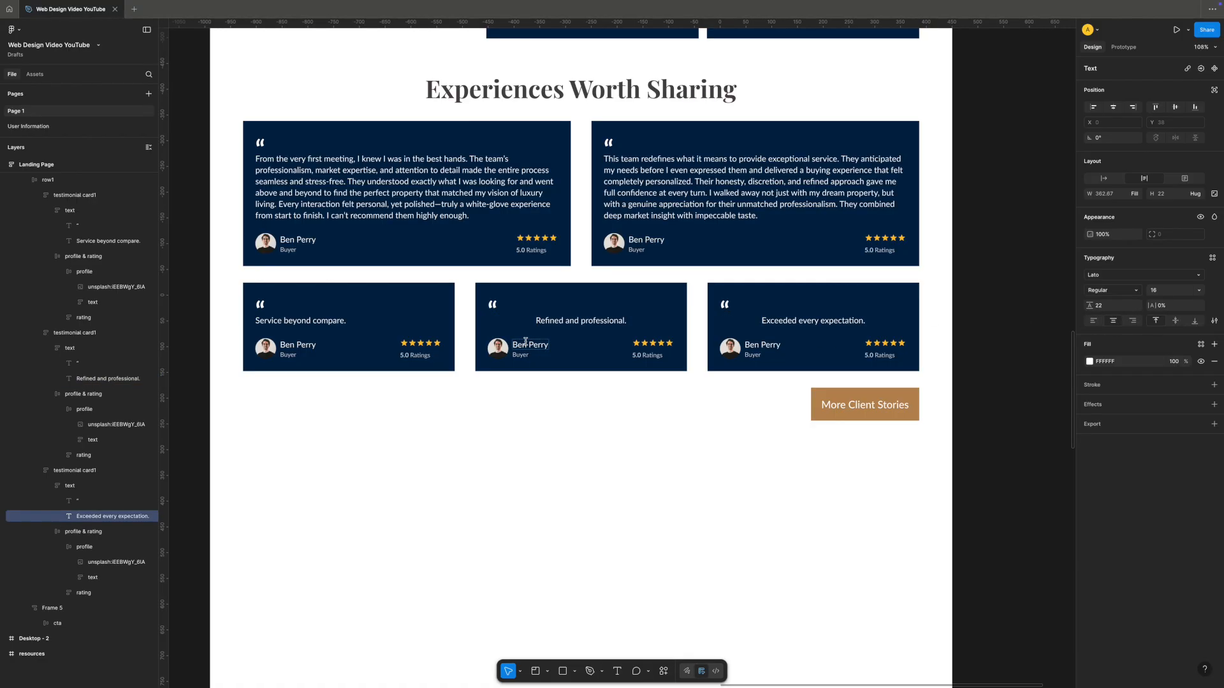
click(383, 322)
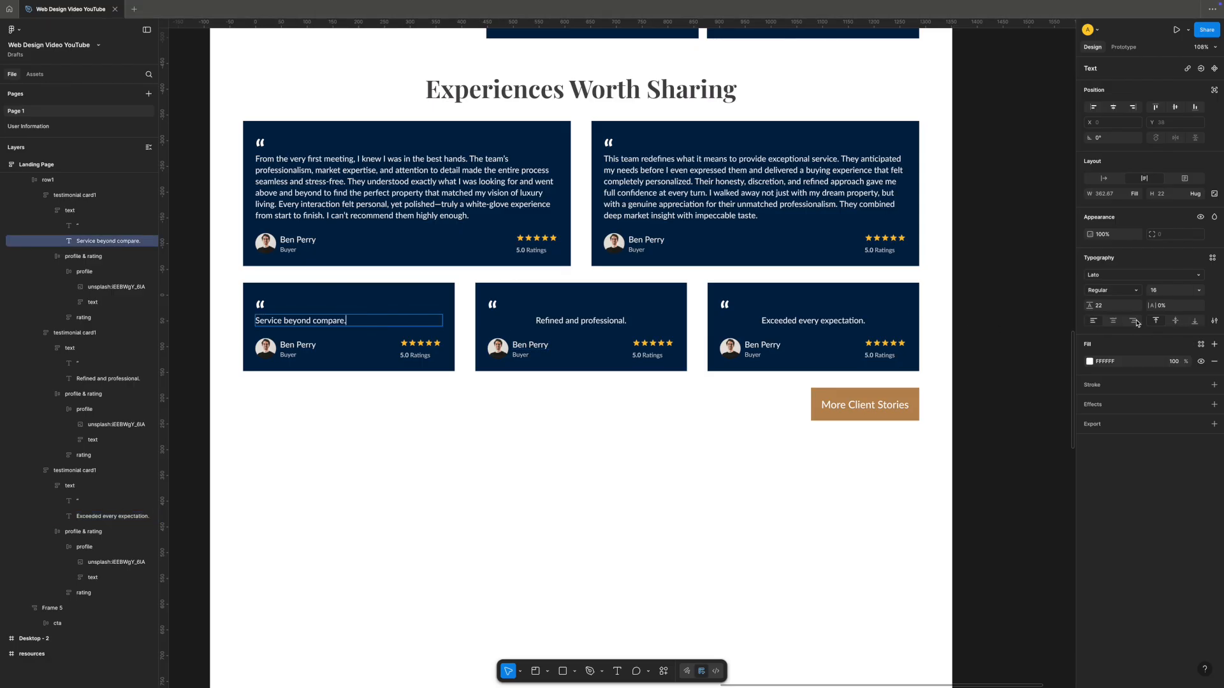
click(1113, 321)
click(1009, 331)
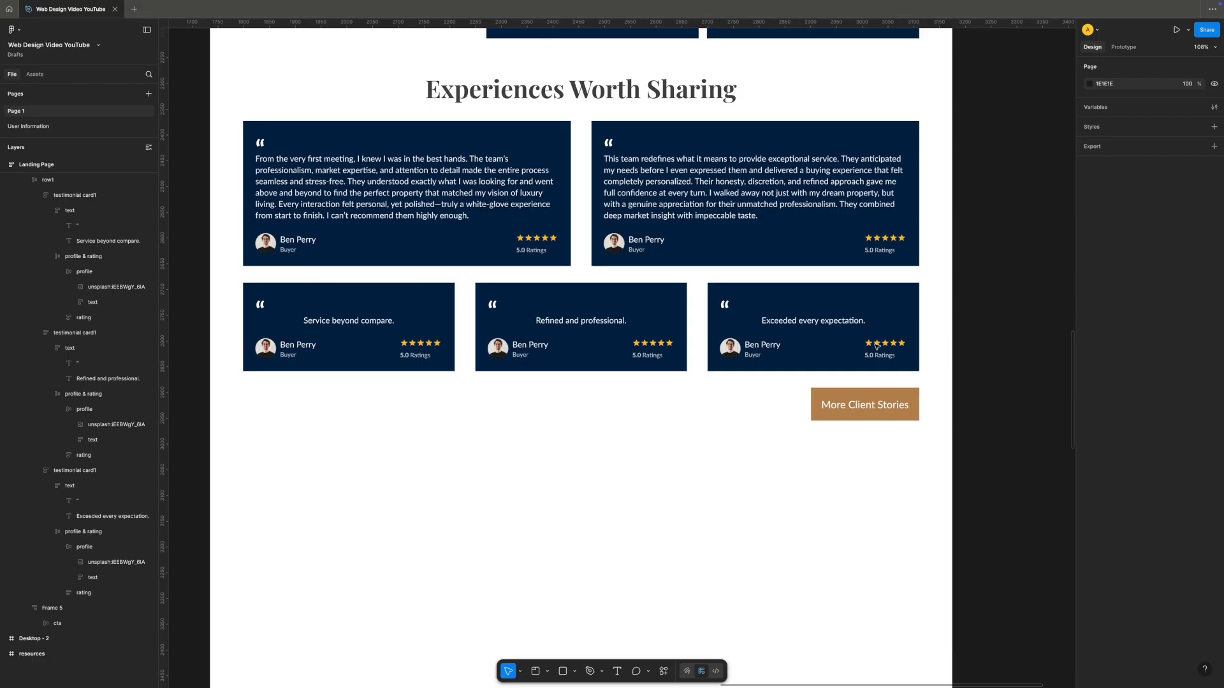
Move the row of three short testimonial cards above the row with the two long testimonials
double_click(696, 359)
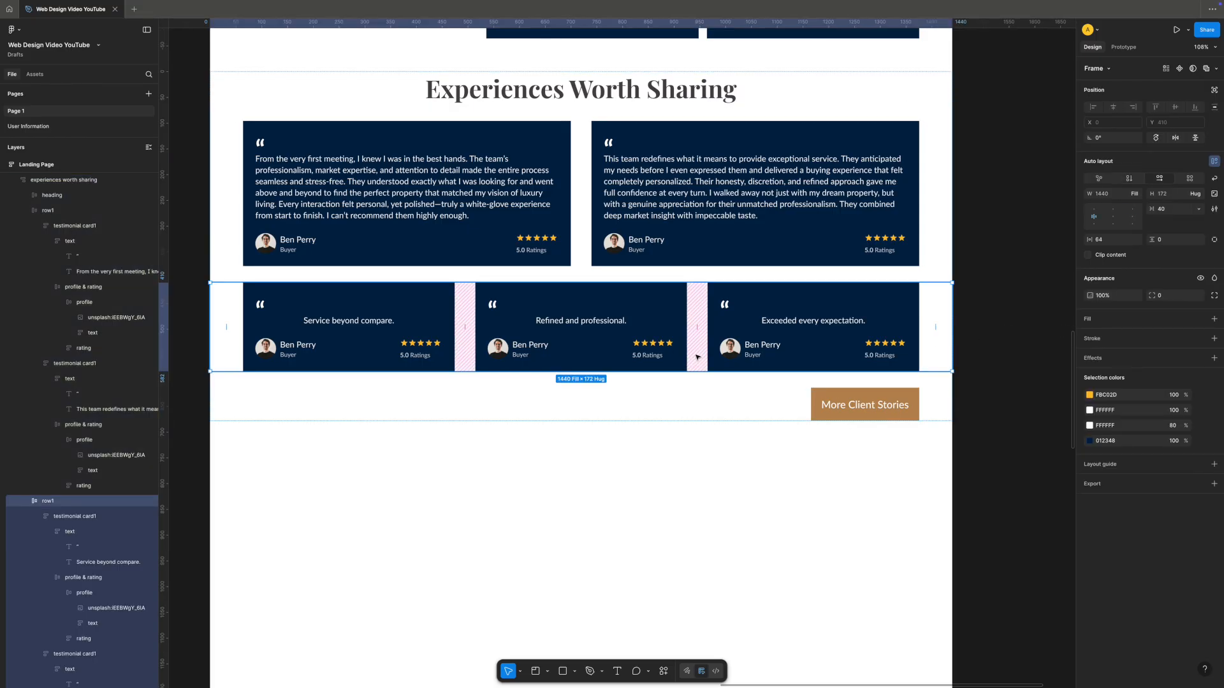
key(Up)
scroll(1012, 316, up, 2)
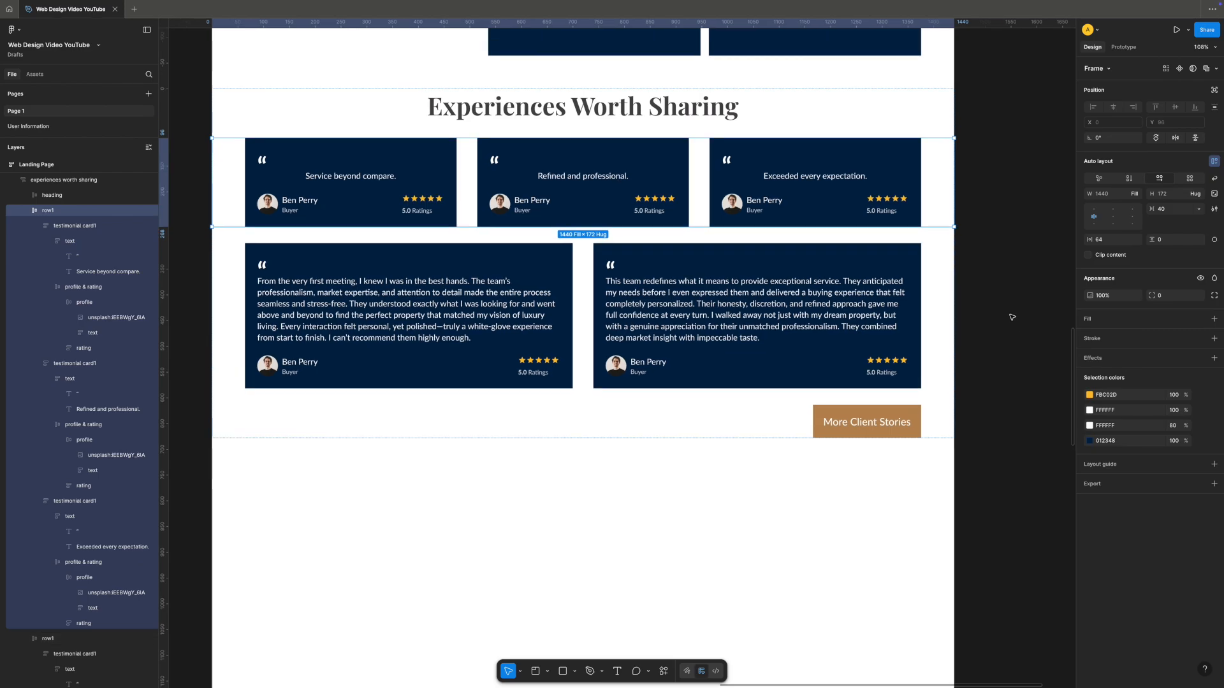
scroll(1012, 317, up, 1)
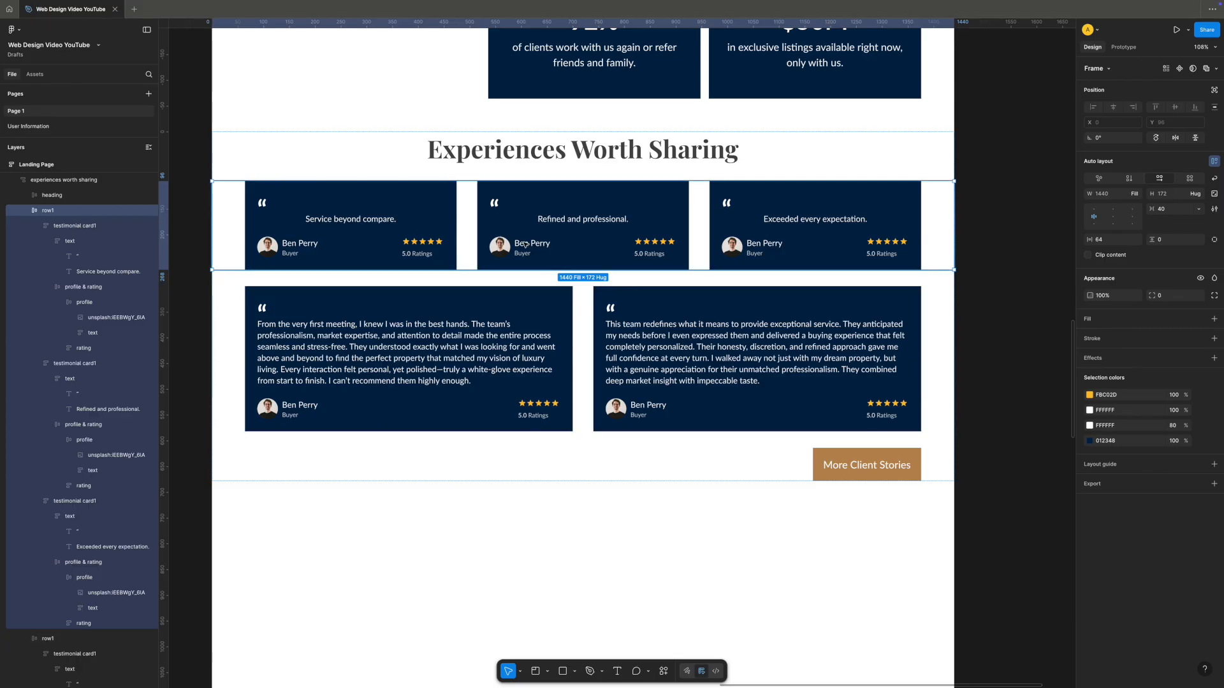
scroll(532, 256, up, 2)
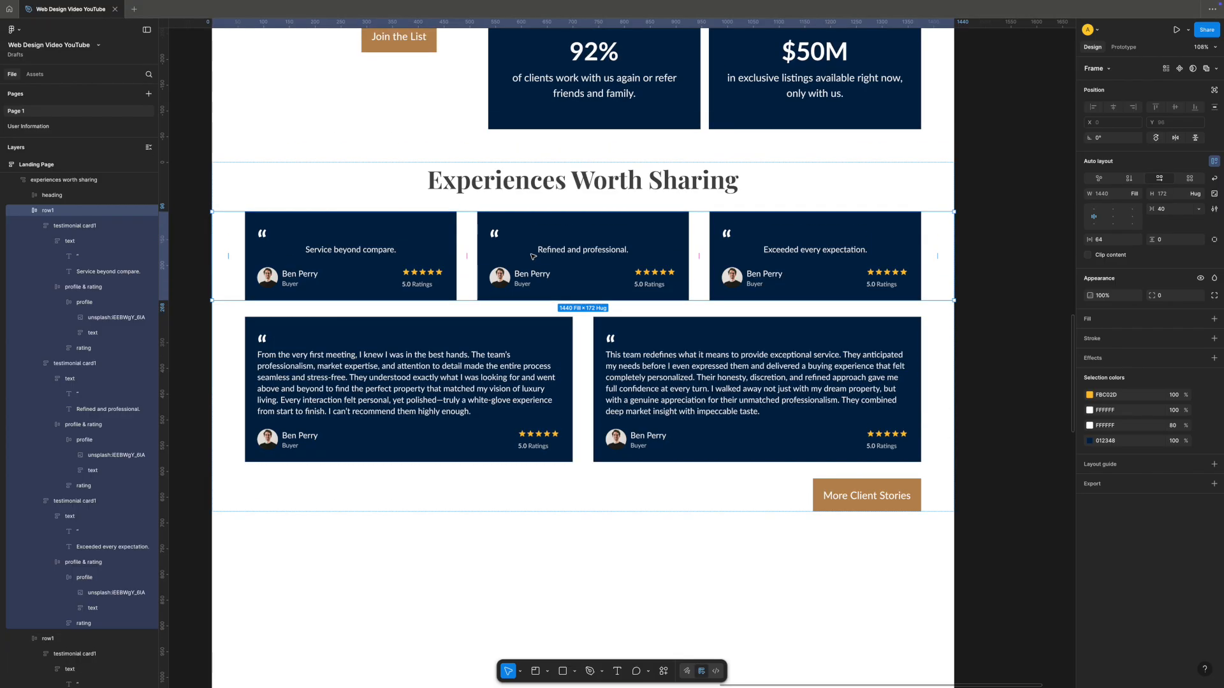
Replace the profile photo in the "Service beyond compare." card with the Unsplash "headshot" result showing a long-haired woman in a light T-shirt
double_click(272, 281)
double_click(272, 281)
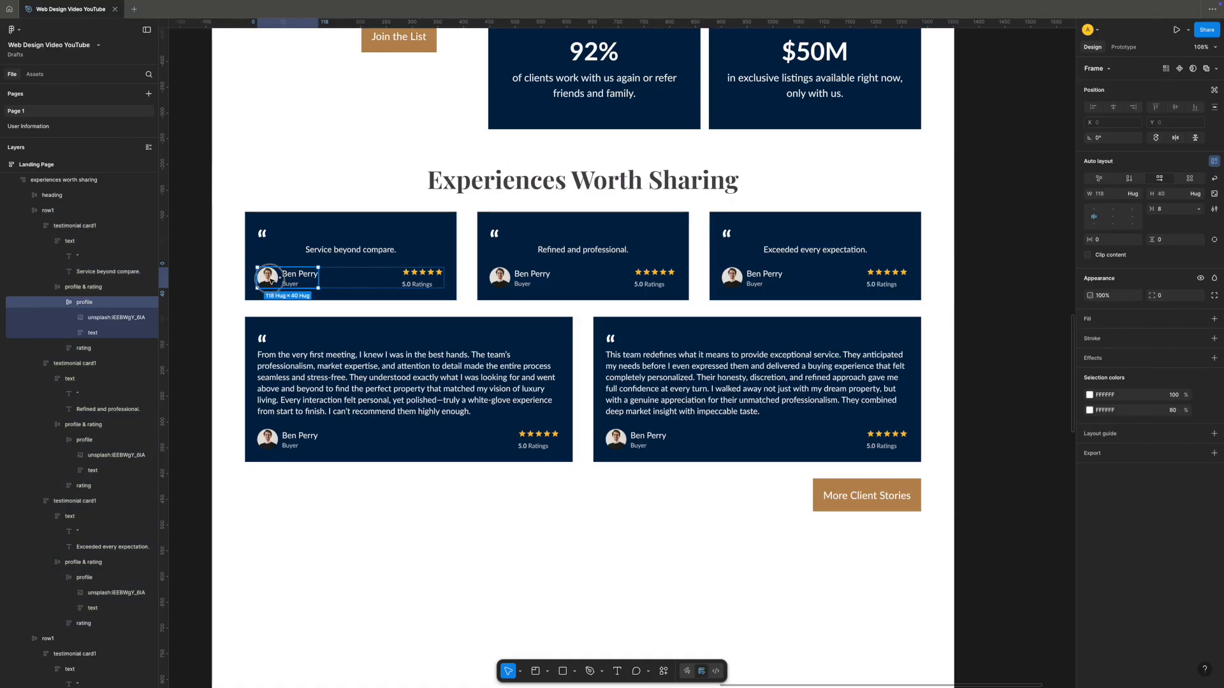
double_click(270, 281)
right_click(270, 280)
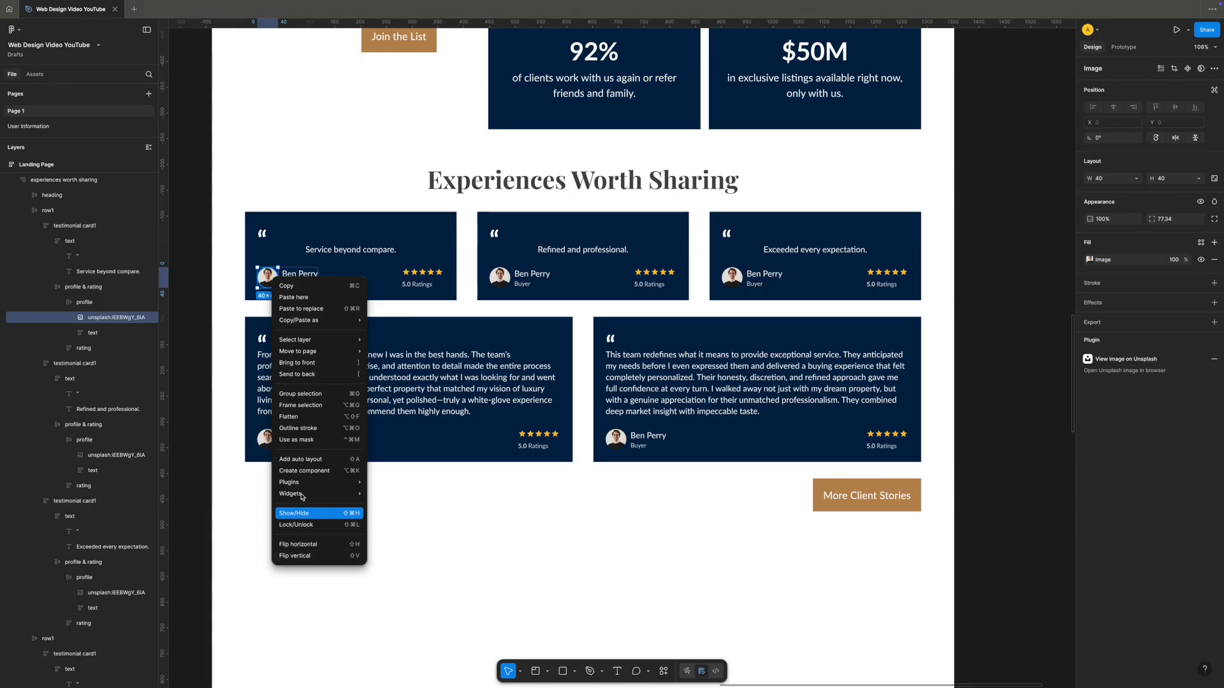
mouse_move(312, 483)
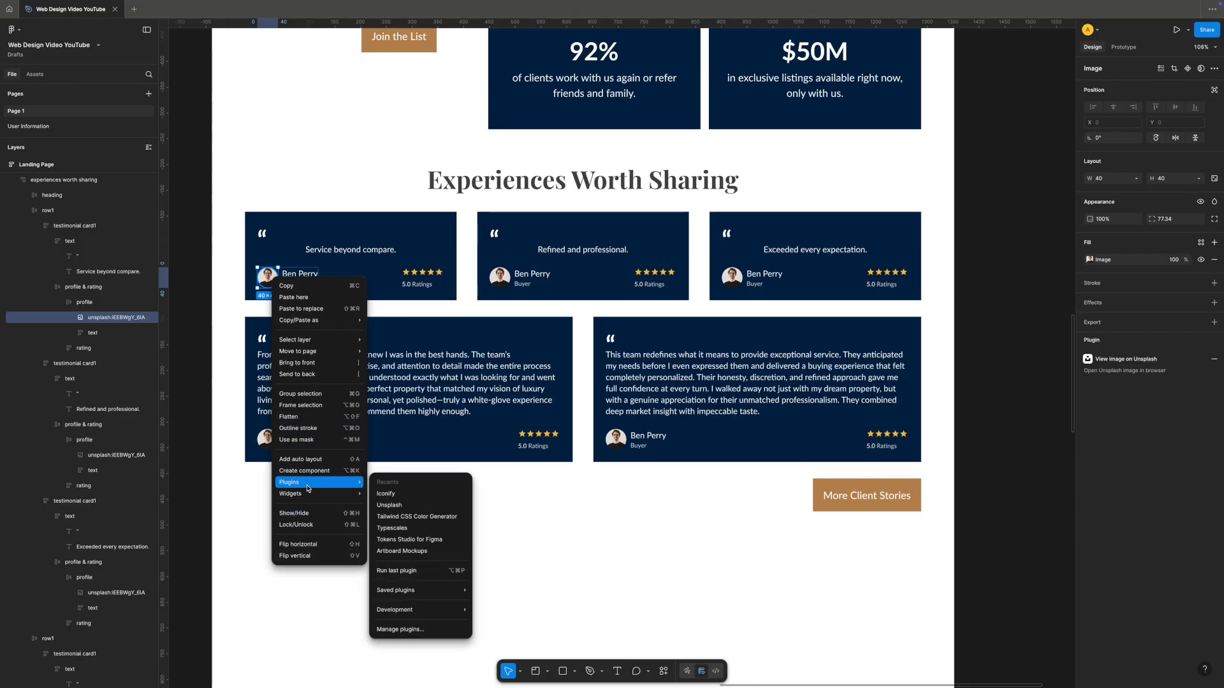
click(394, 506)
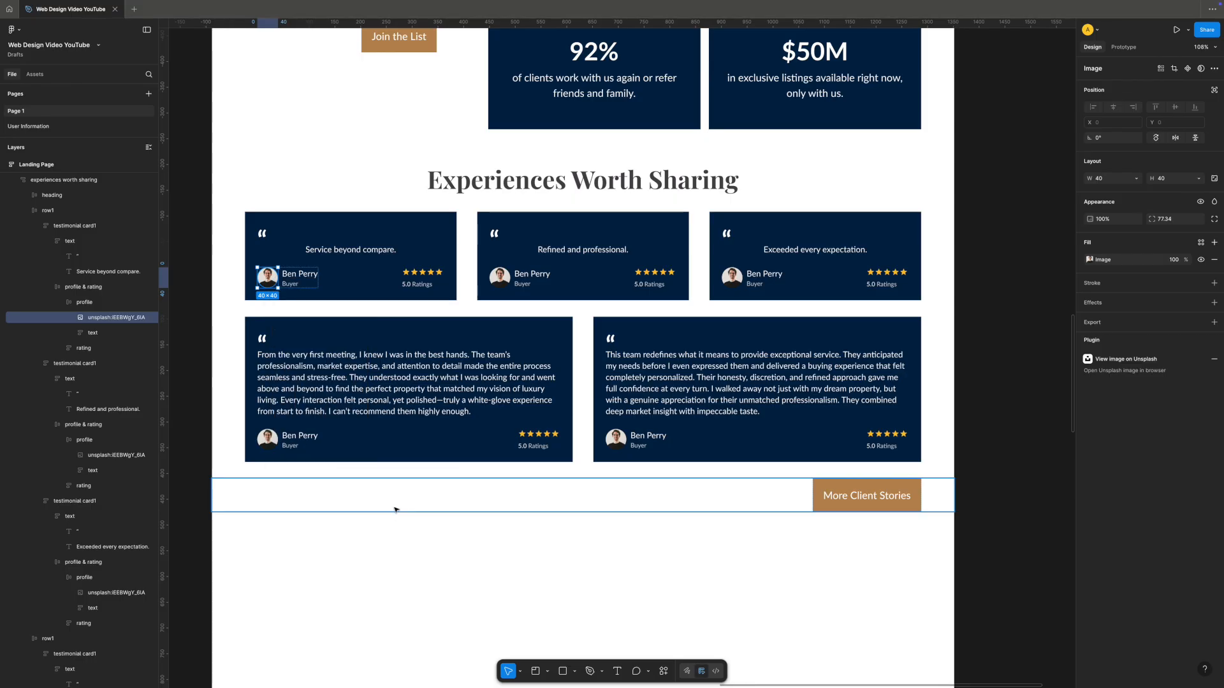
click(480, 136)
text(headshot)
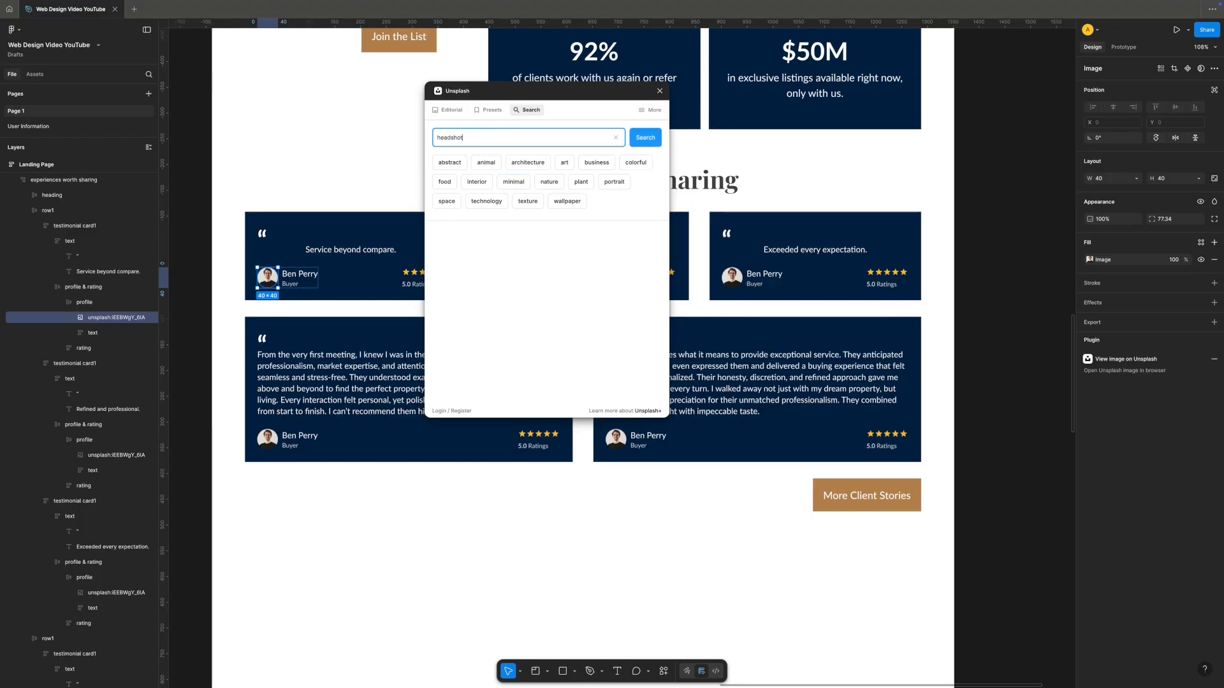
key(Return)
click(518, 246)
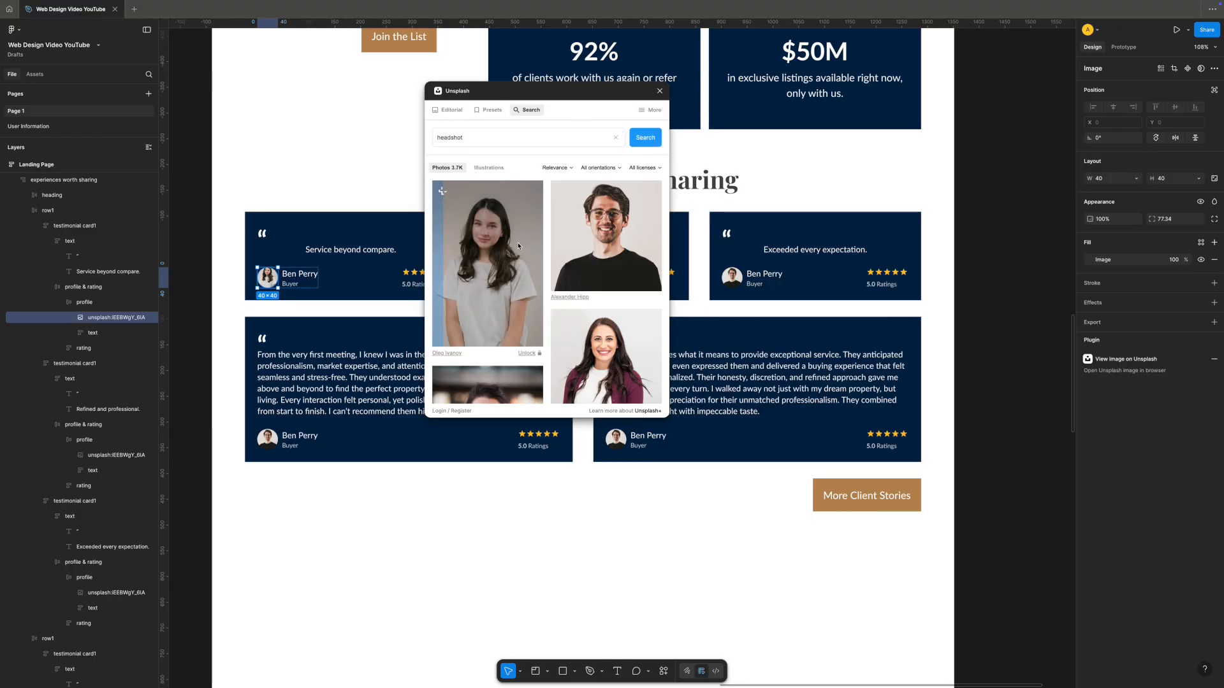
click(661, 92)
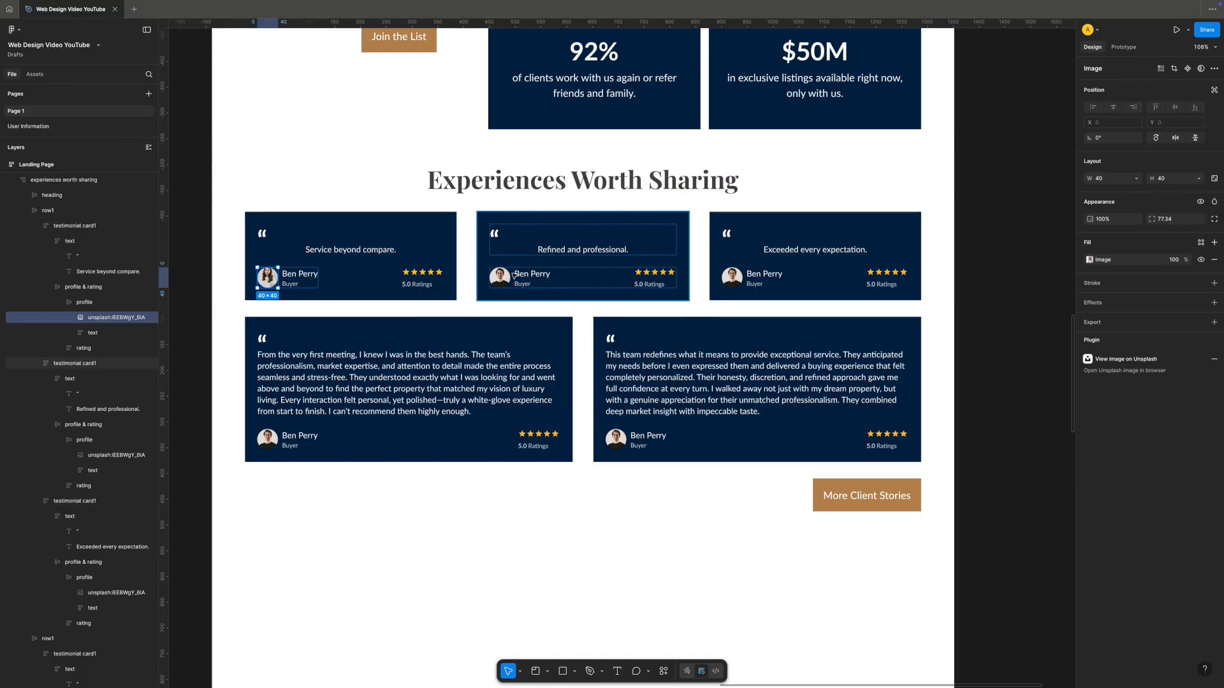
Replace the profile photo in the "Refined and professional." card with the Unsplash "headshot" result showing a smiling man in a white V-neck
click(506, 278)
click(506, 279)
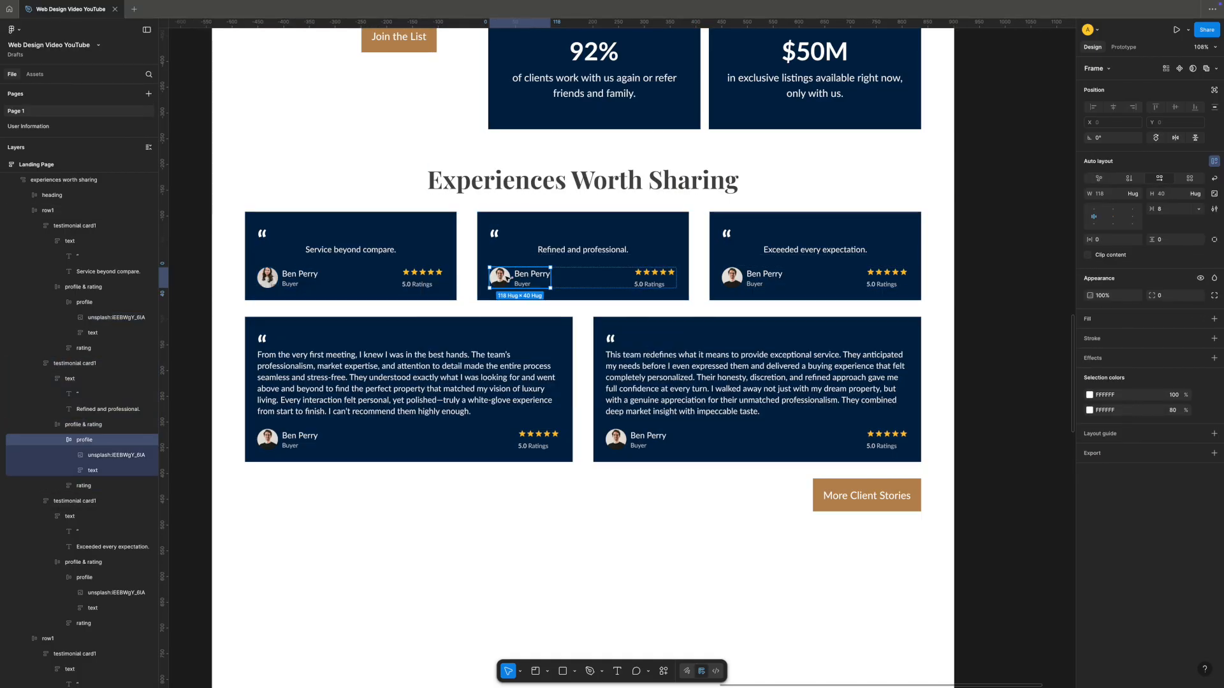
click(507, 279)
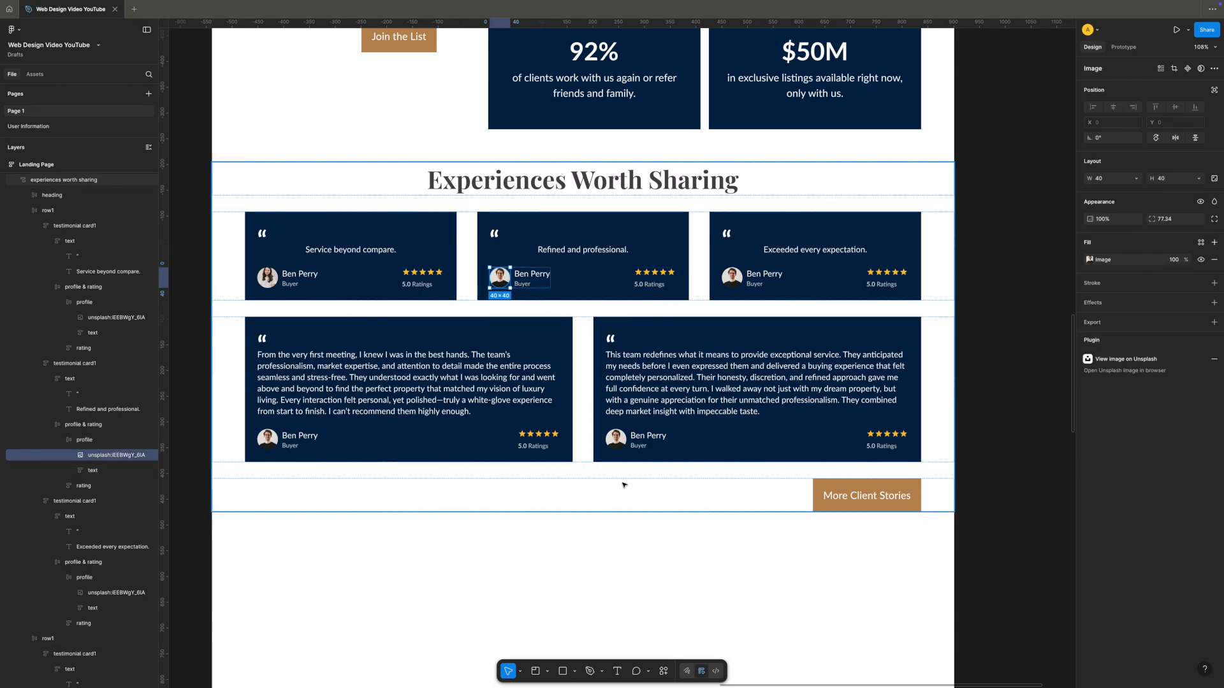
right_click(501, 281)
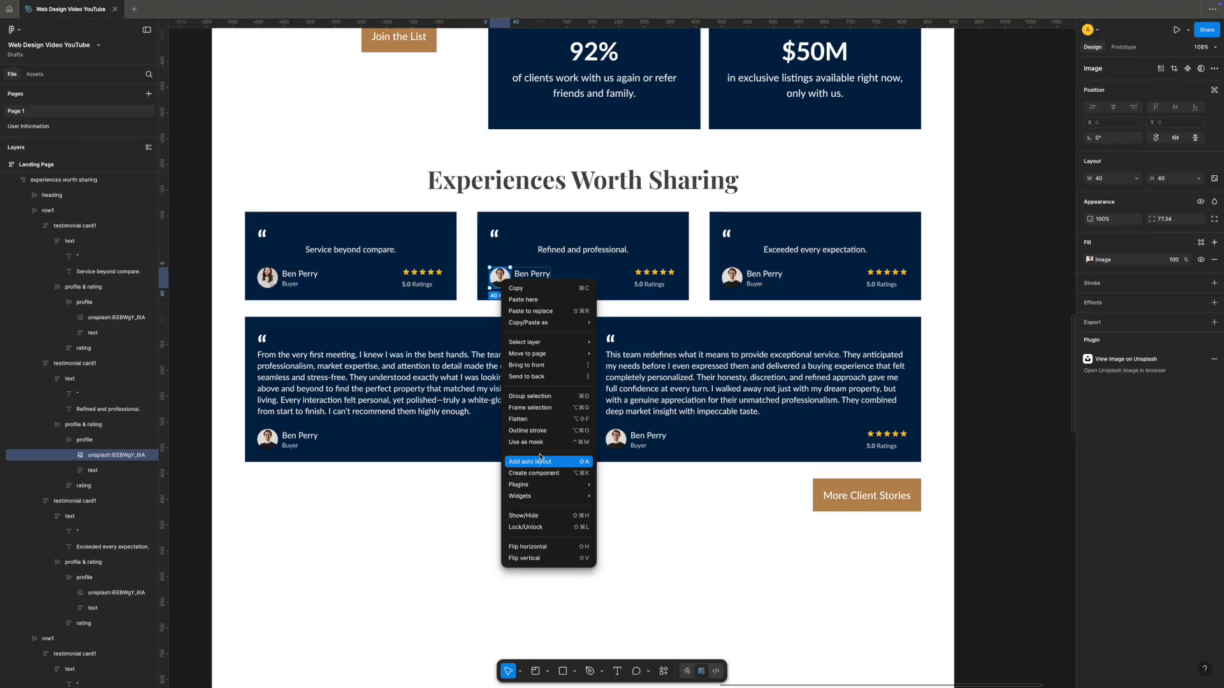
mouse_move(574, 485)
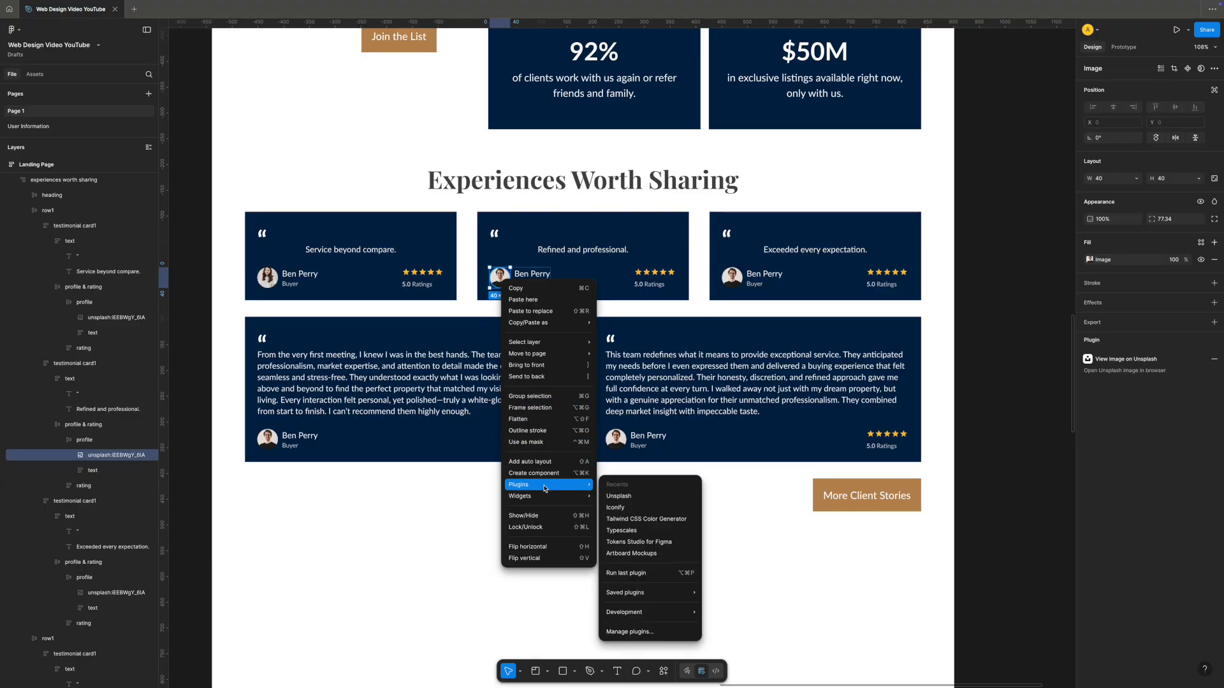
click(617, 497)
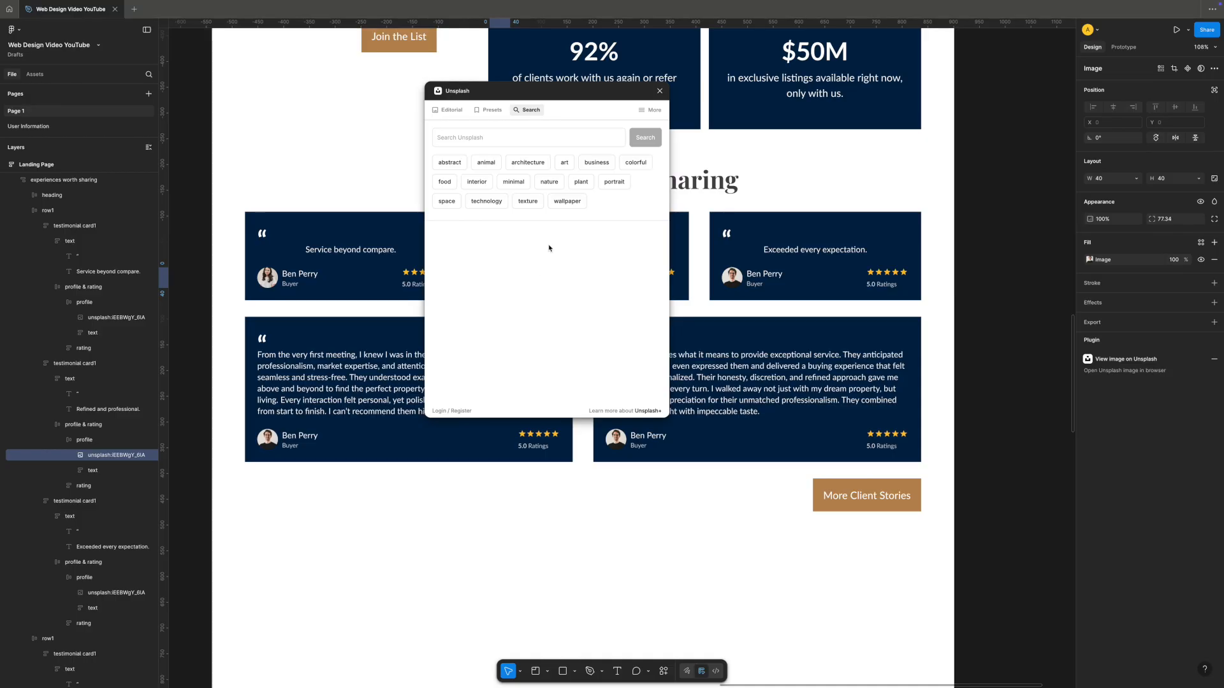
click(503, 143)
text(headshot)
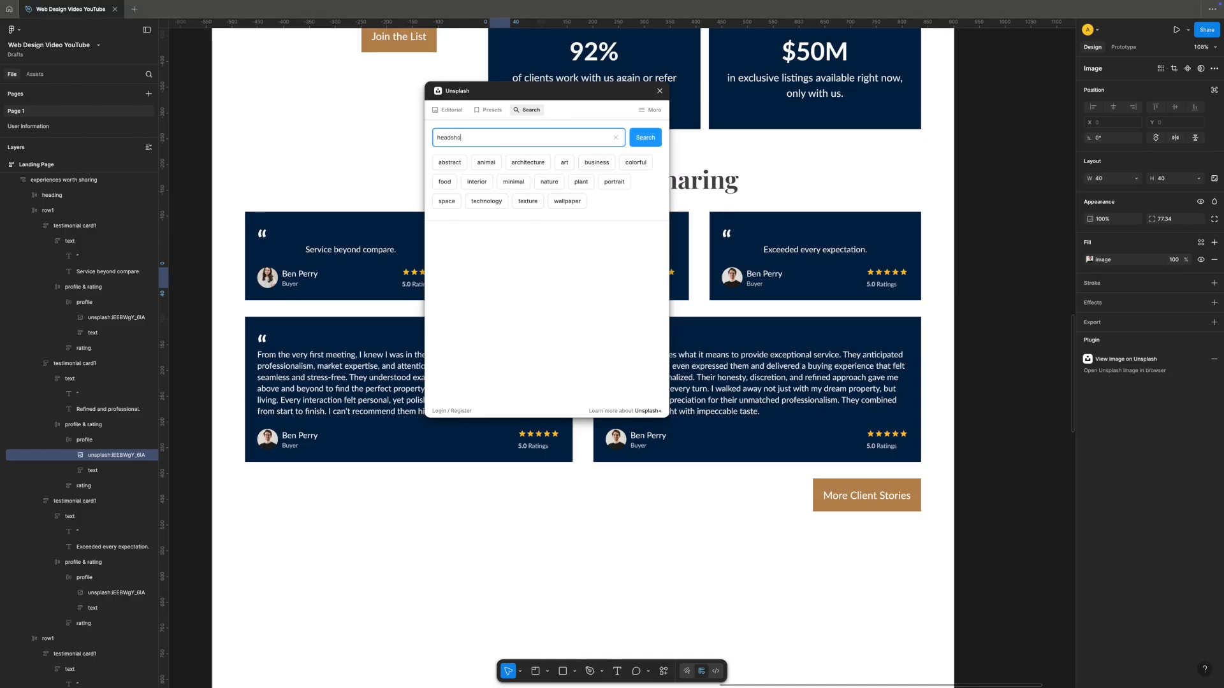
key(Return)
scroll(523, 197, down, 5)
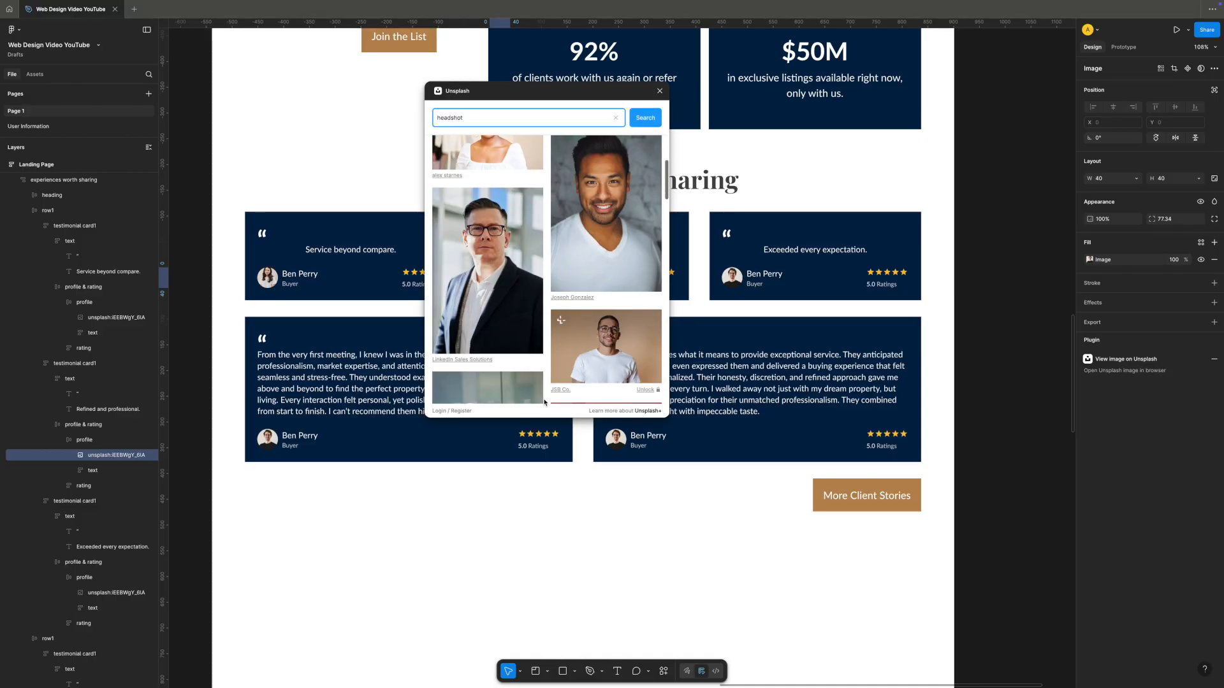
click(608, 288)
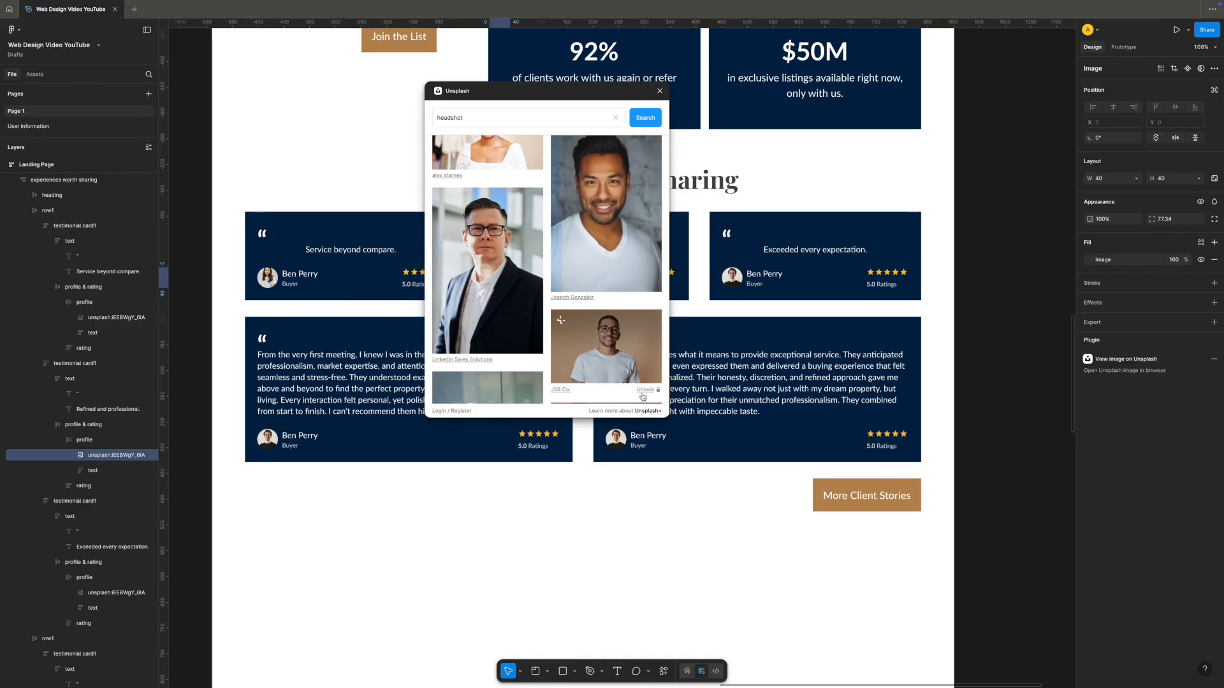
drag(639, 104, 284, 170)
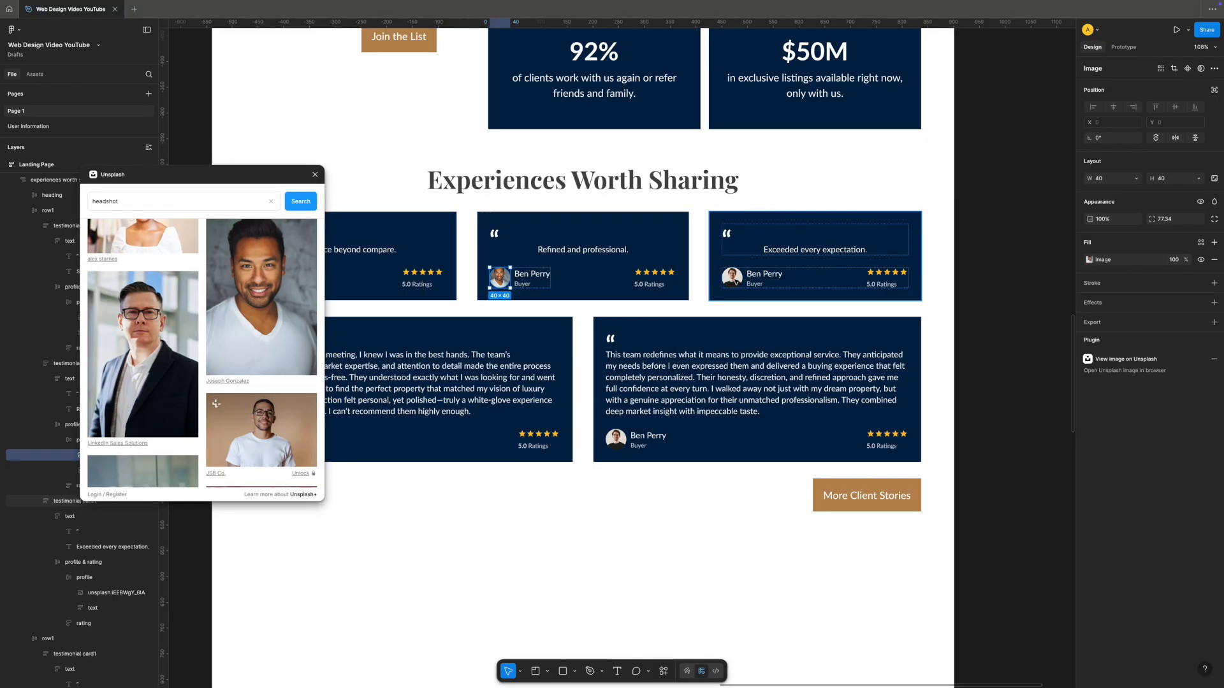
Replace the profile photo in the "Exceeded every expectation." card with the Unsplash "headshot" result showing a curly-haired woman in a grey cardigan
click(735, 281)
double_click(735, 281)
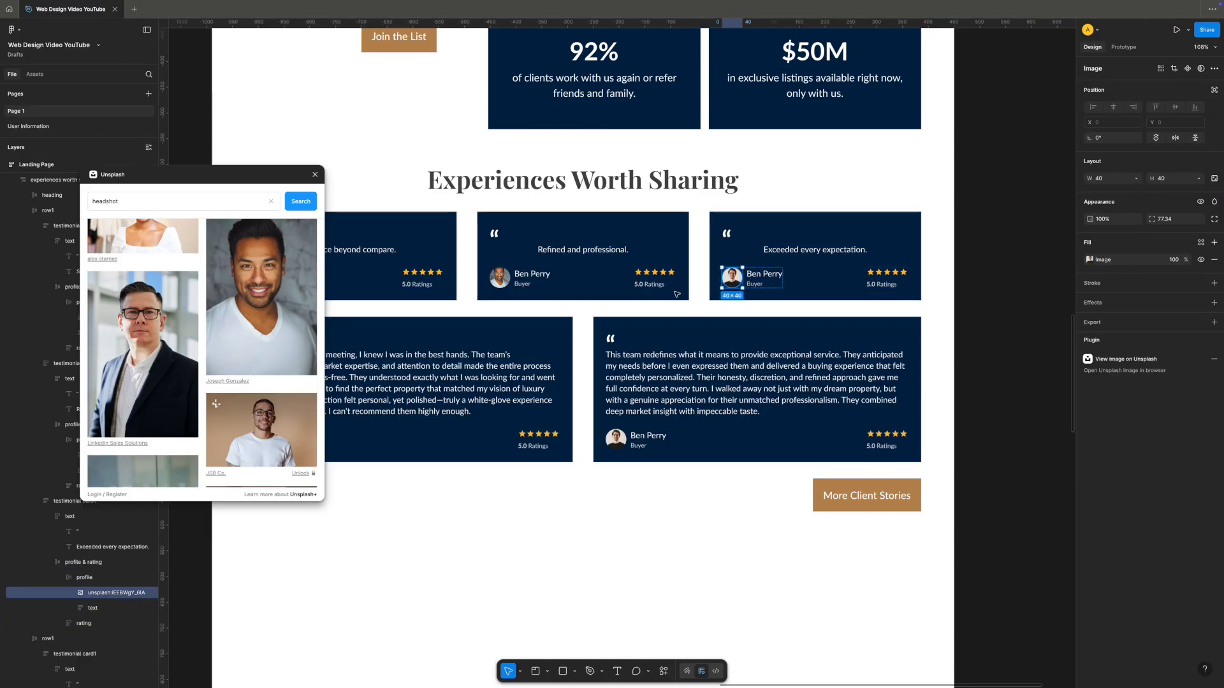
scroll(127, 357, down, 1)
click(128, 361)
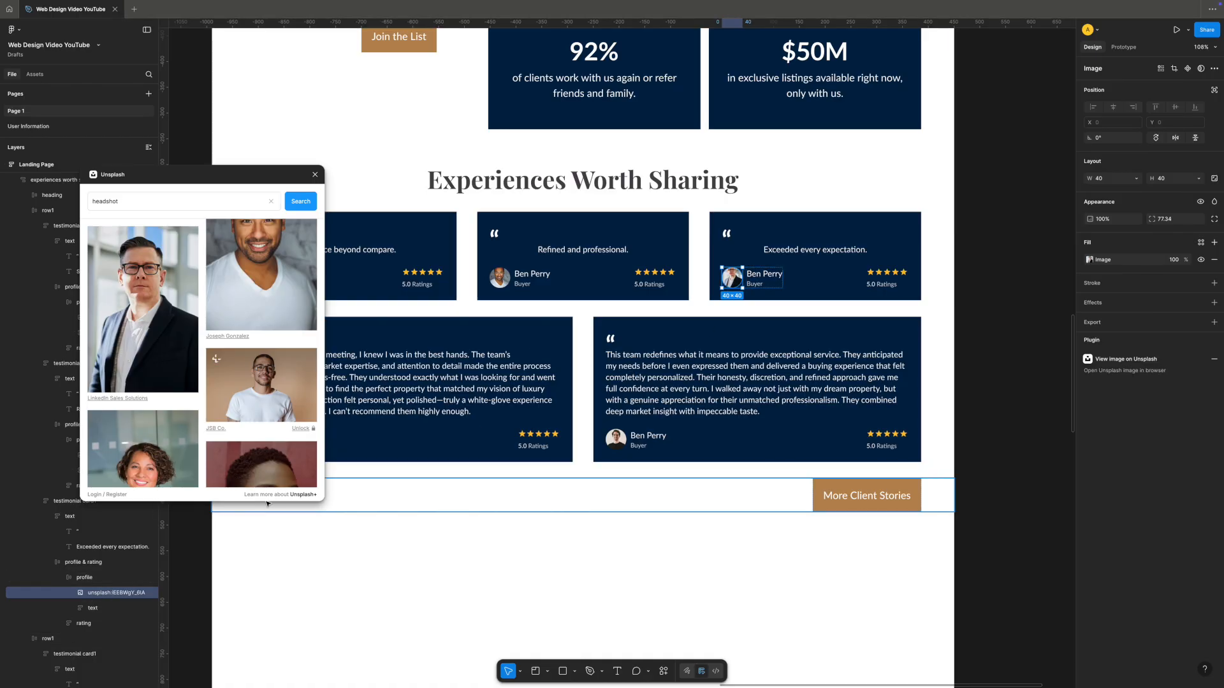
drag(729, 276, 731, 277)
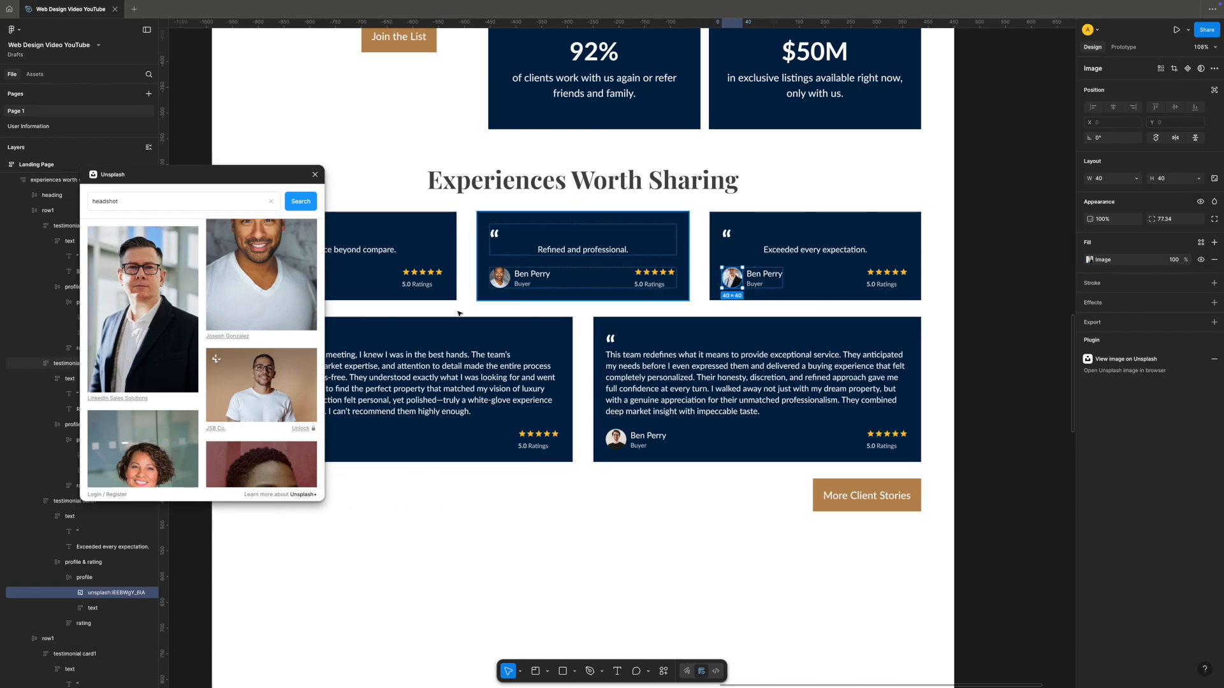
scroll(212, 336, down, 5)
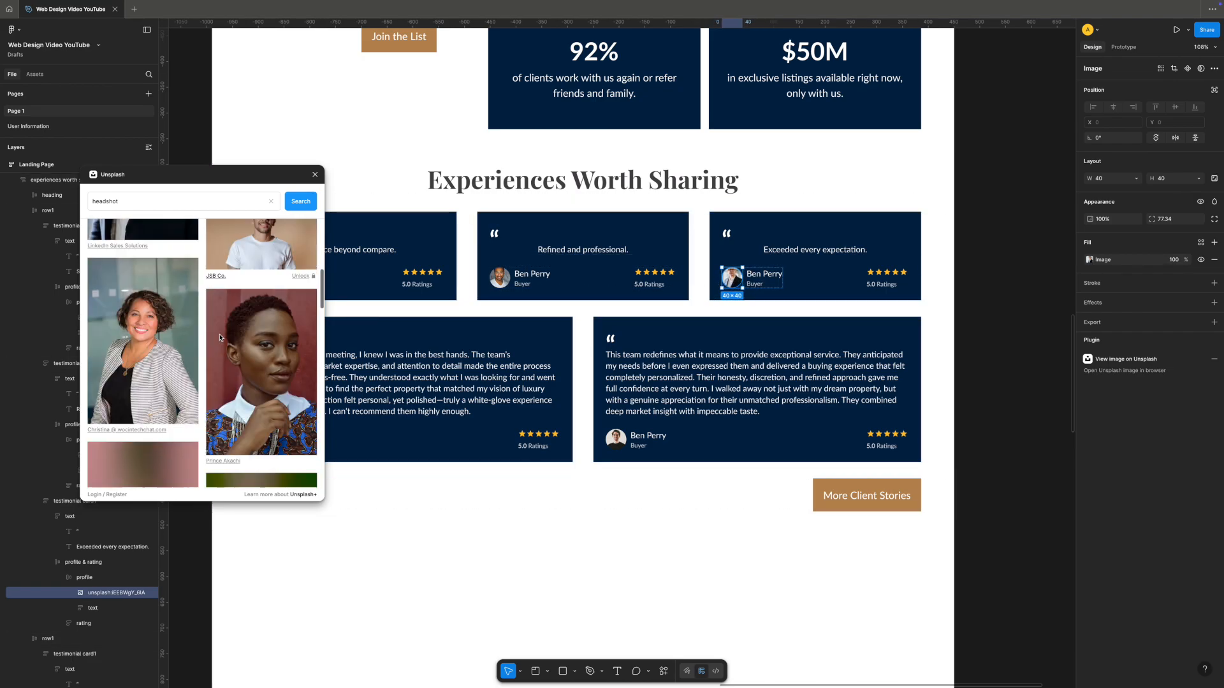
click(190, 251)
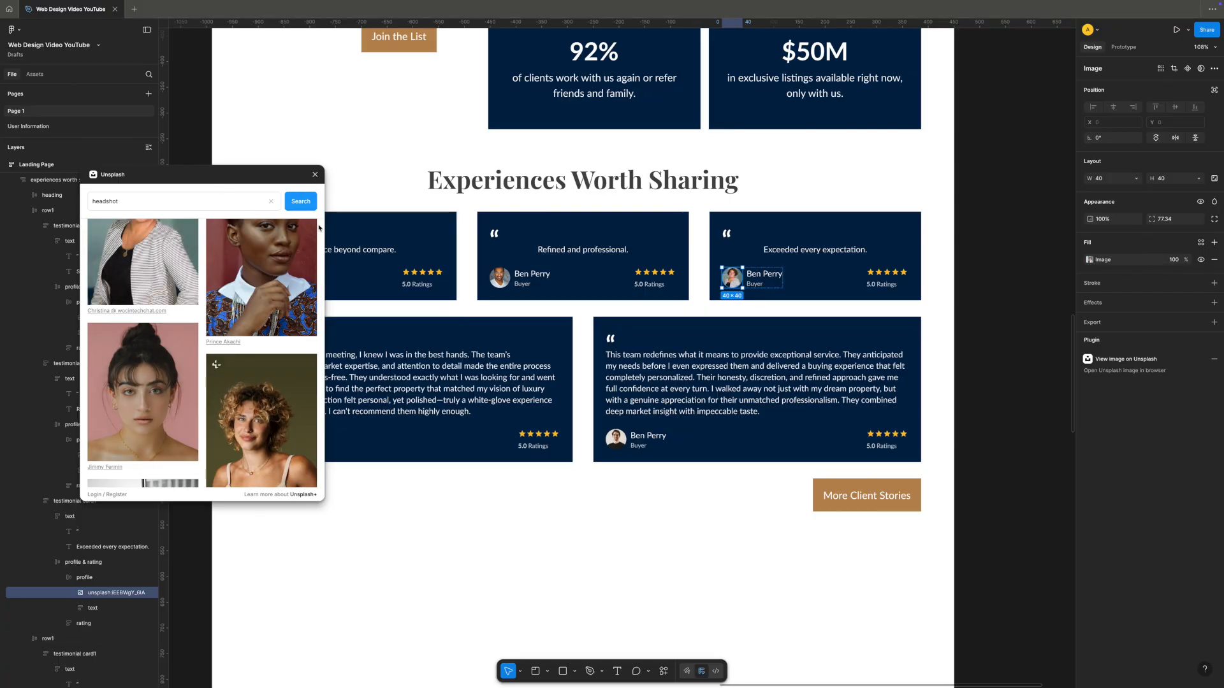
Replace the profile photo in the "This team redefines..." card with the "headshot" result showing a woman beside a window, and close Unsplash
click(622, 446)
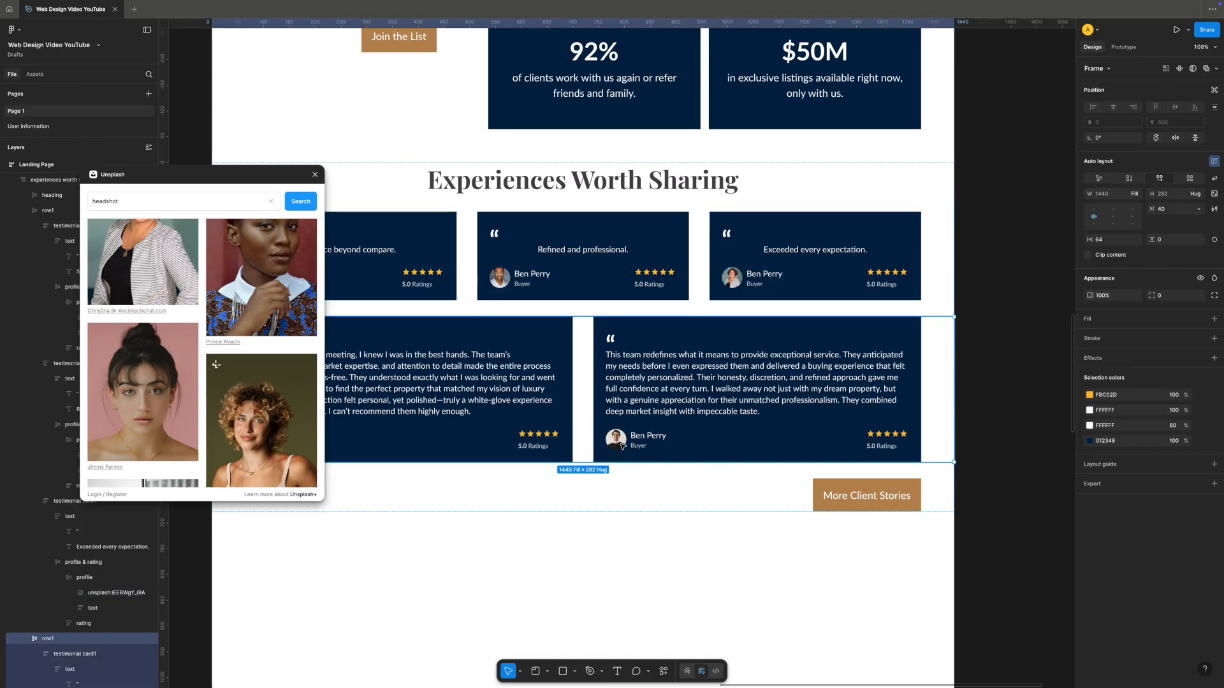
double_click(621, 446)
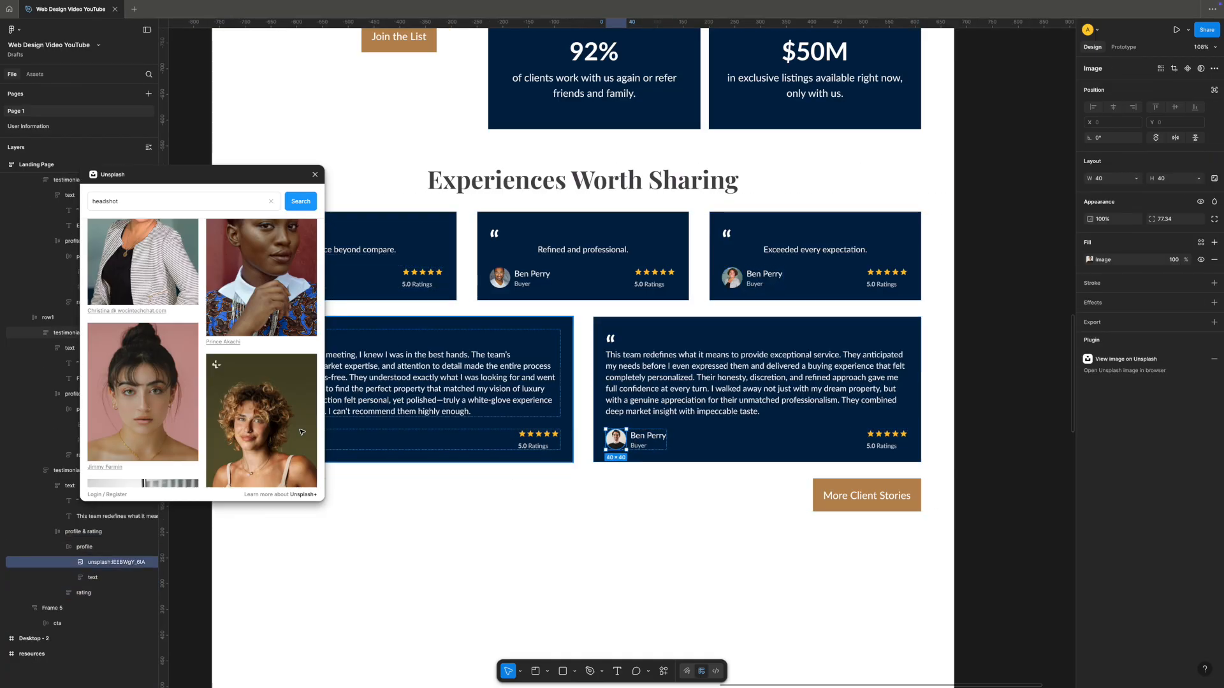
scroll(242, 422, down, 10)
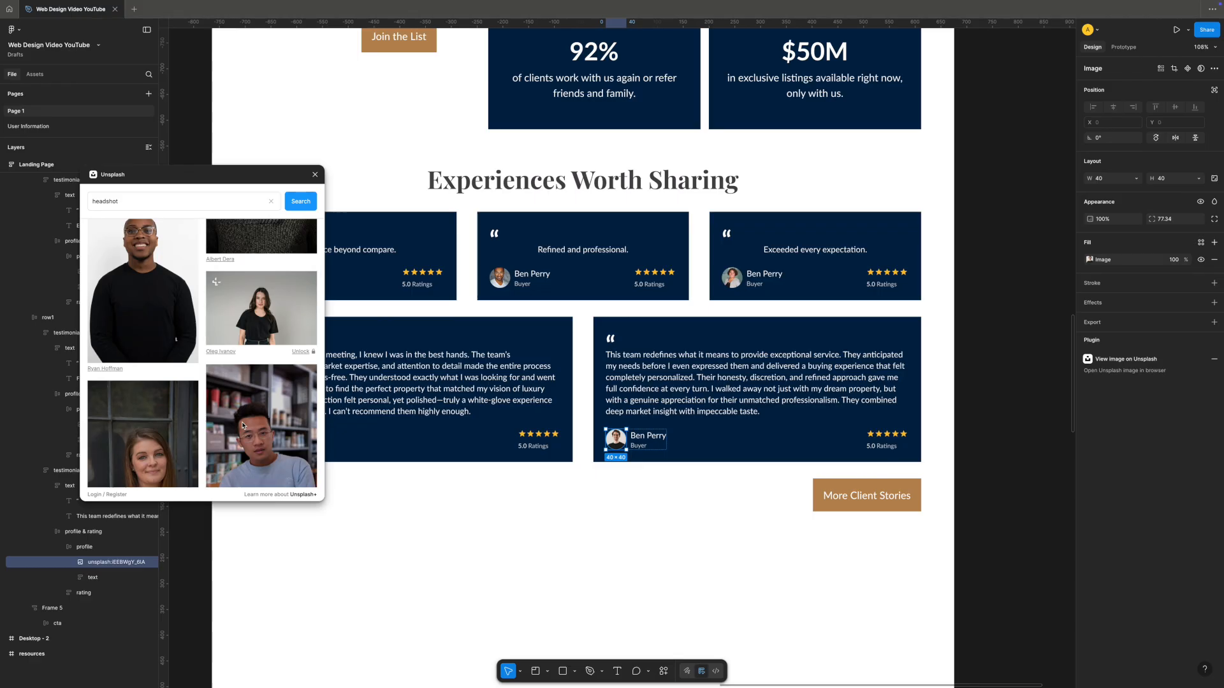
scroll(139, 349, up, 1)
click(139, 349)
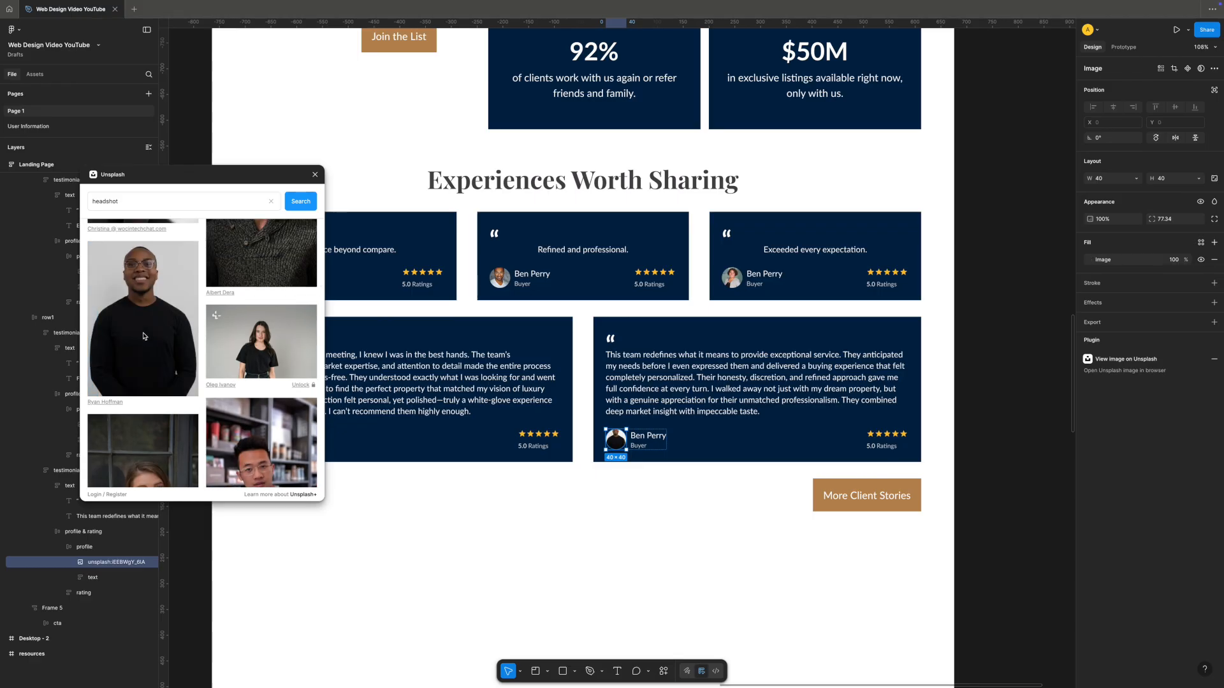
scroll(140, 332, up, 3)
click(145, 291)
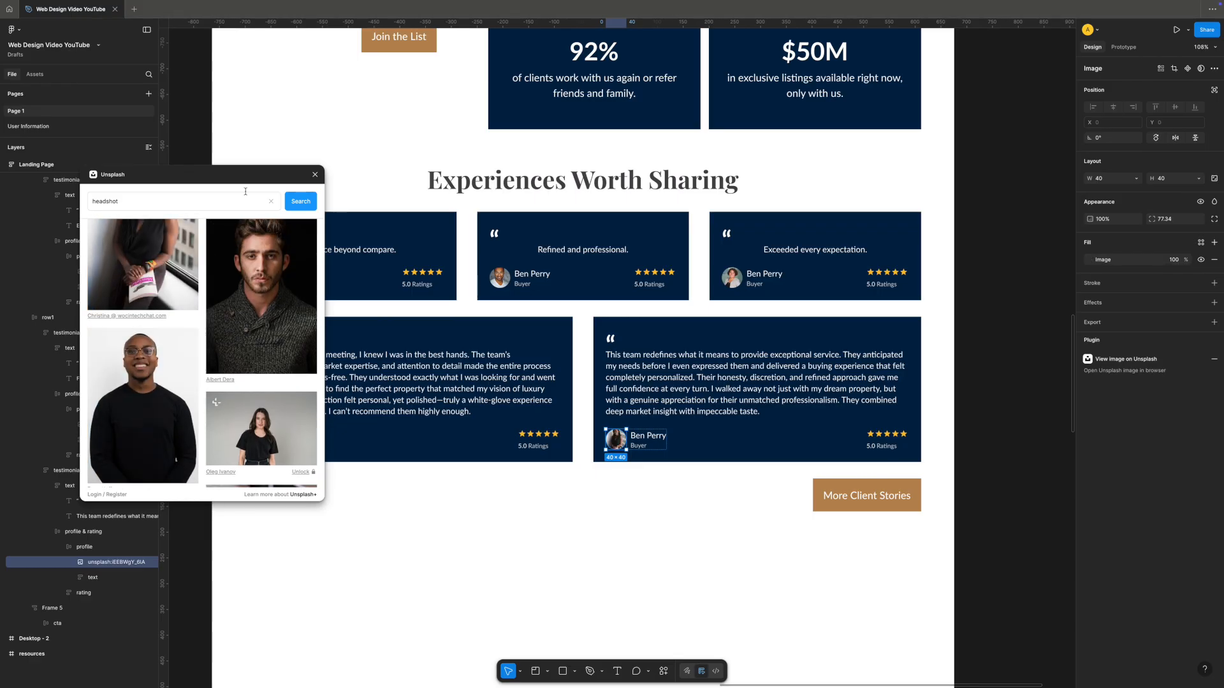
click(315, 174)
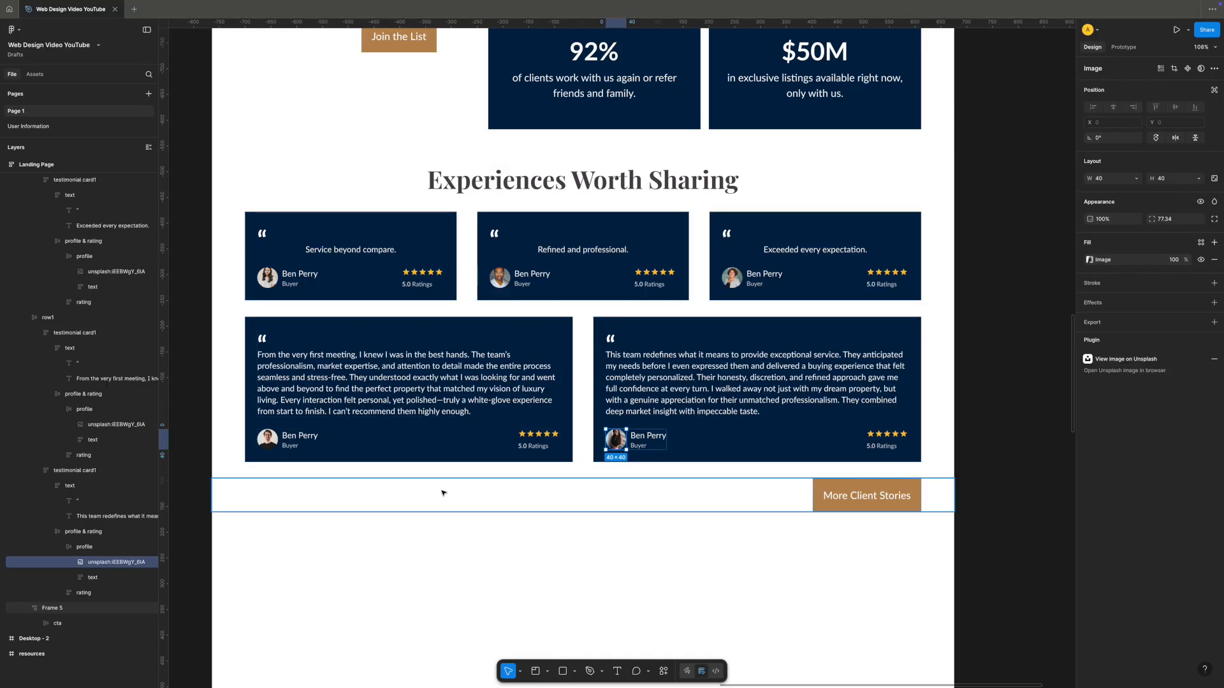
Examine how the two testimonial rows look together with the "Why LuxHomes?" section above them
click(651, 606)
scroll(646, 605, up, 1)
scroll(647, 605, down, 3)
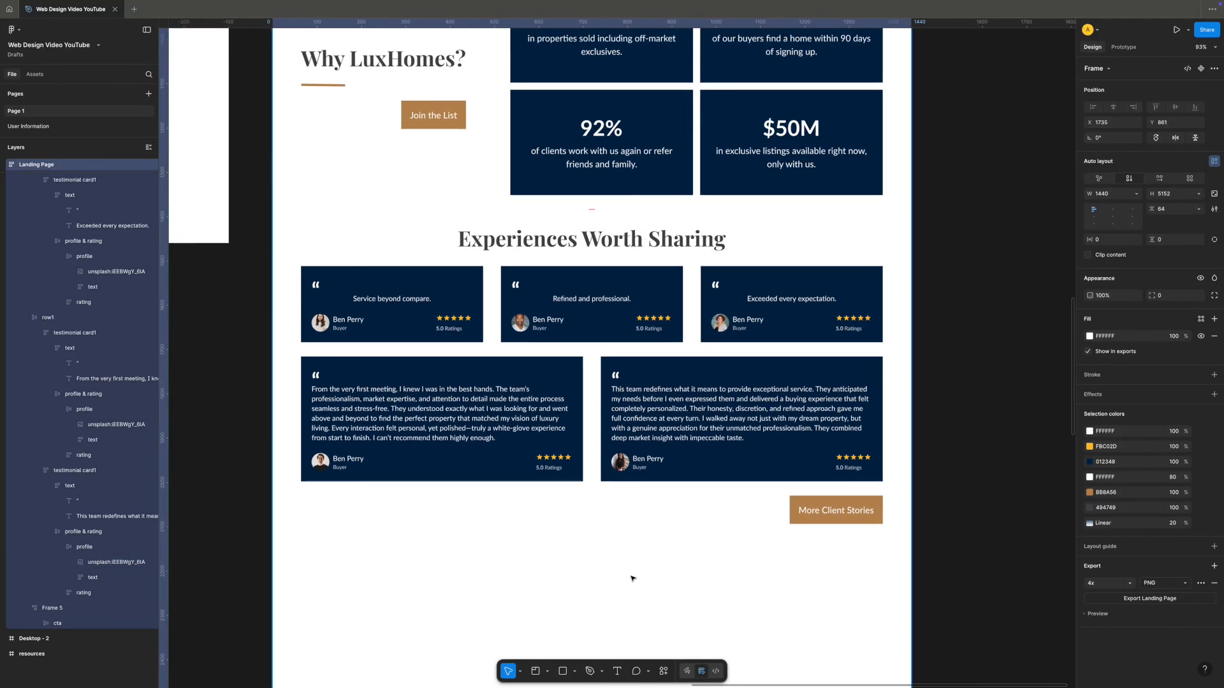
scroll(625, 578, right, 3)
scroll(625, 578, up, 2)
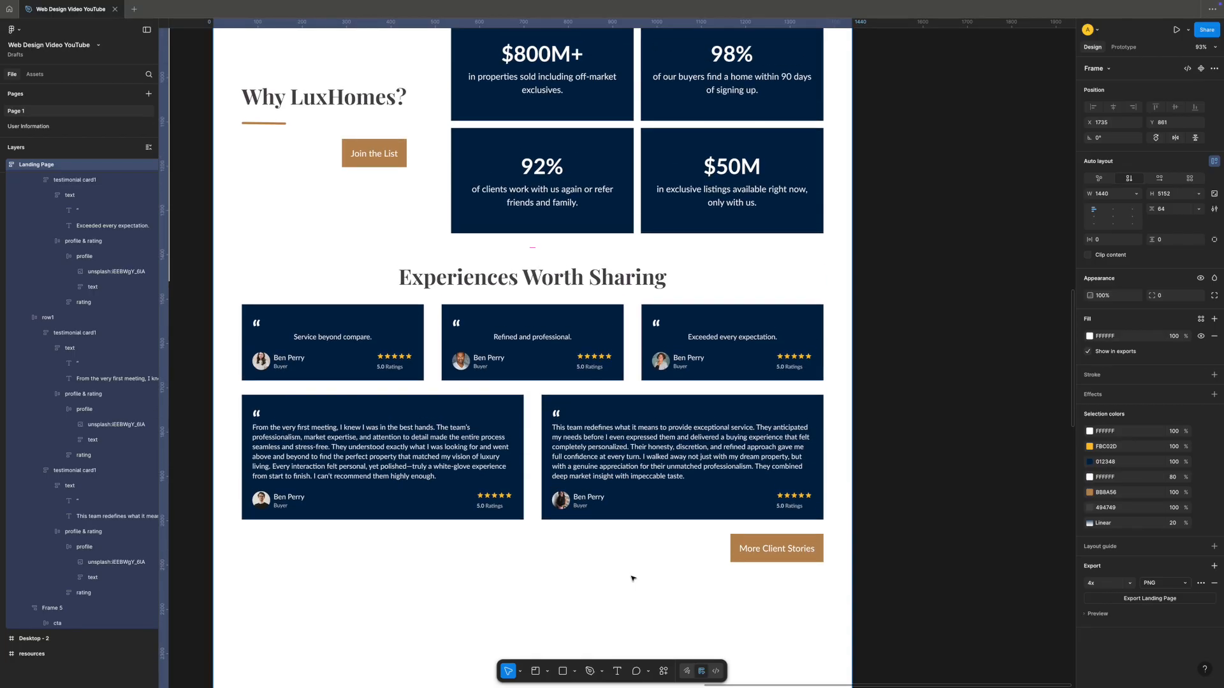
ctrl+scroll(632, 578, down, 3)
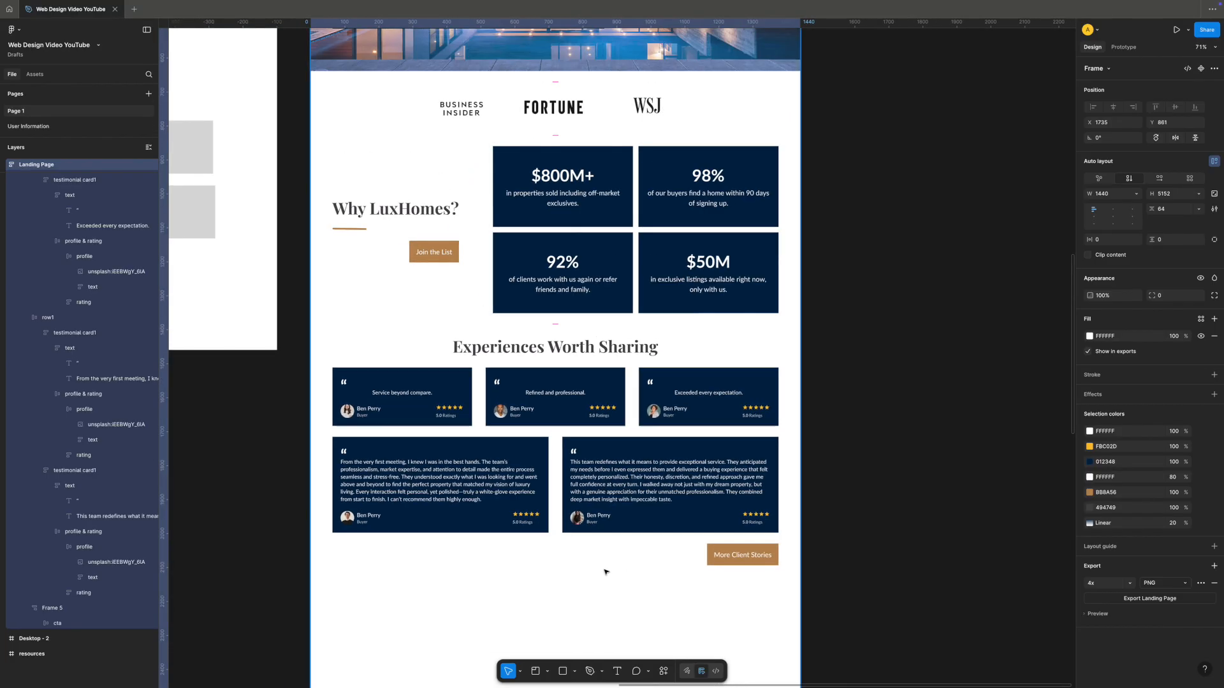
scroll(608, 572, right, 2)
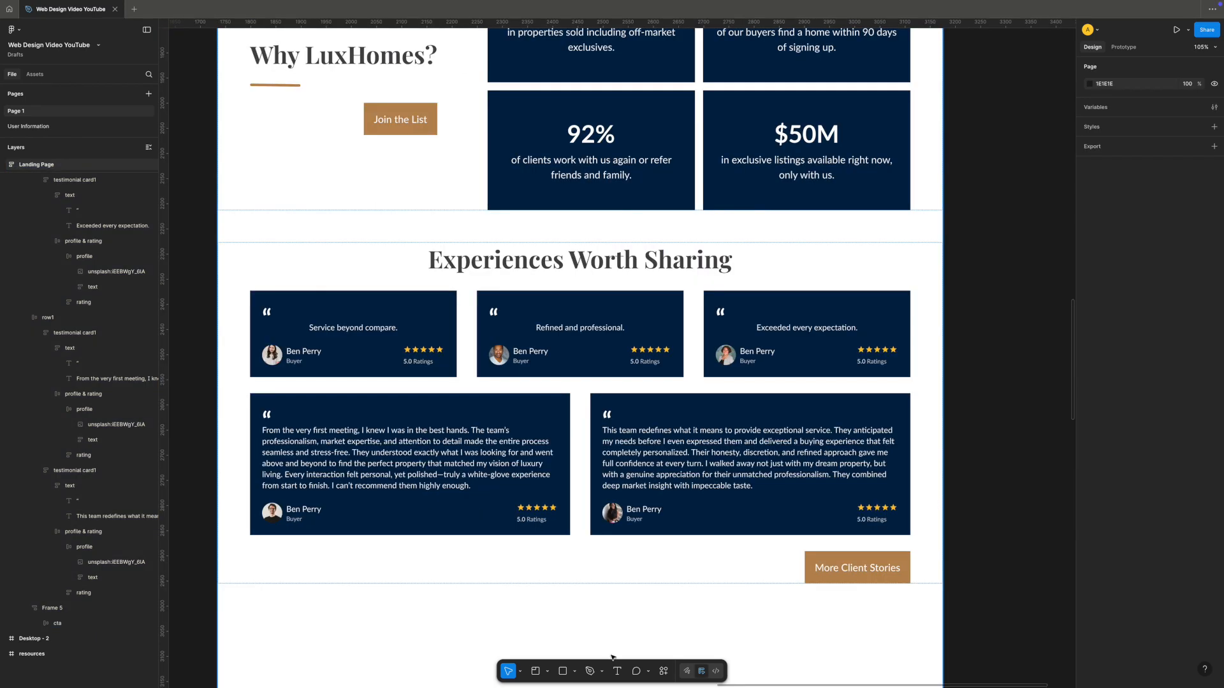
Replace the reviewer's name in the "Service beyond compare." card with a different first name
click(315, 355)
click(315, 353)
click(315, 354)
click(315, 354)
click(316, 352)
click(315, 352)
click(316, 352)
click(315, 352)
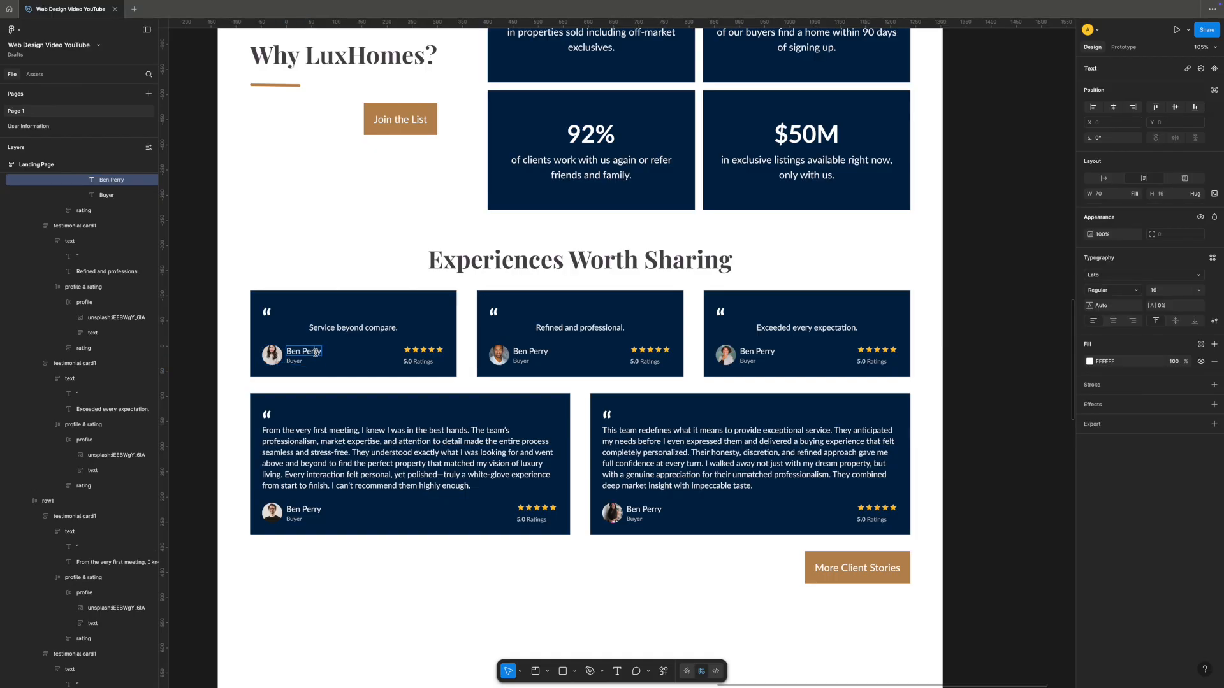
text(Elizabeth)
key(Escape)
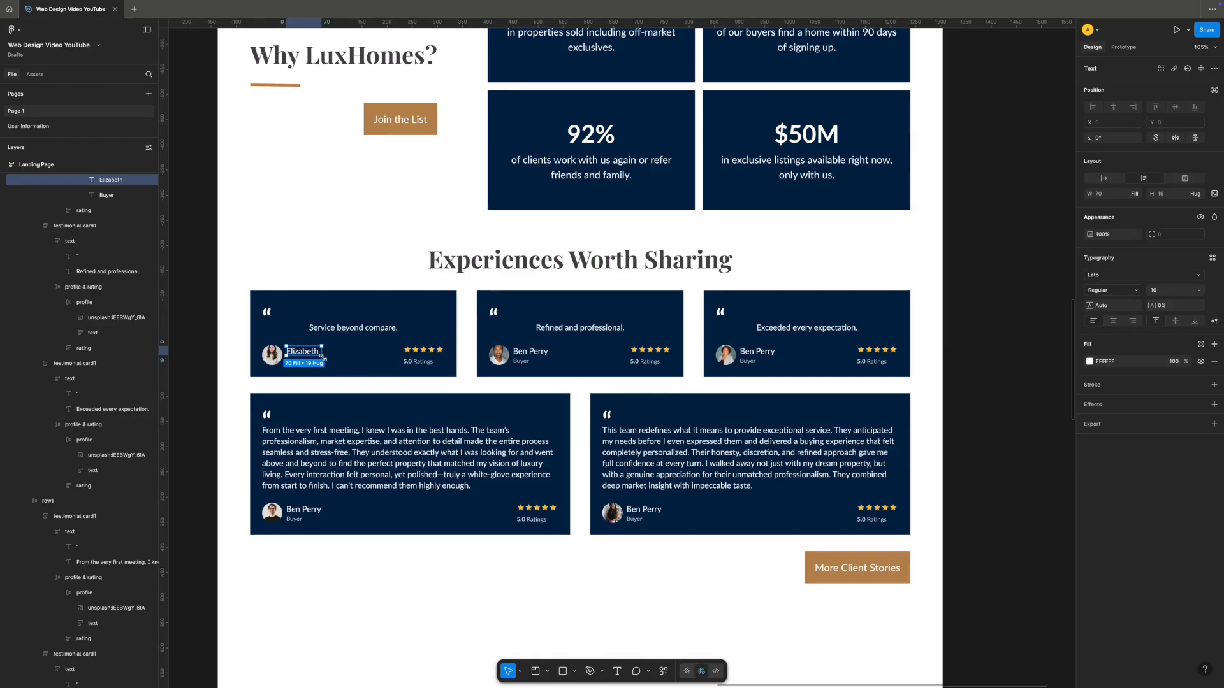
Add a last name after the reviewer's first name in the "Service beyond compare." card
scroll(317, 357, down, 1)
scroll(318, 357, up, 8)
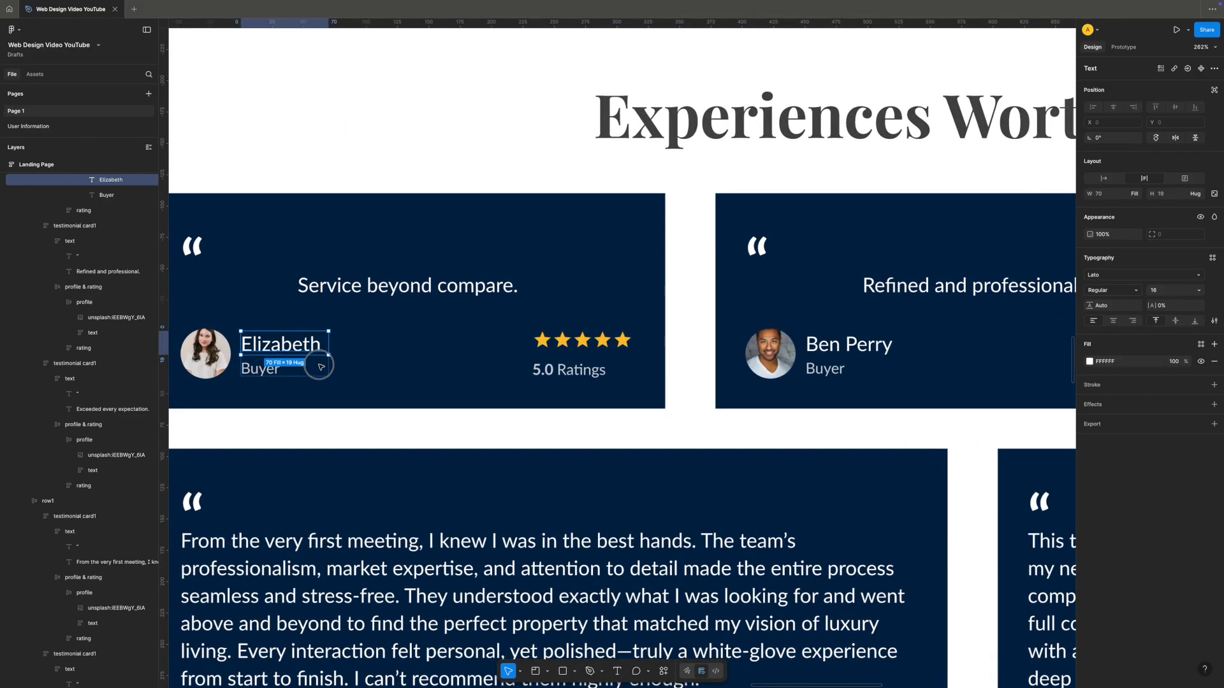
click(320, 365)
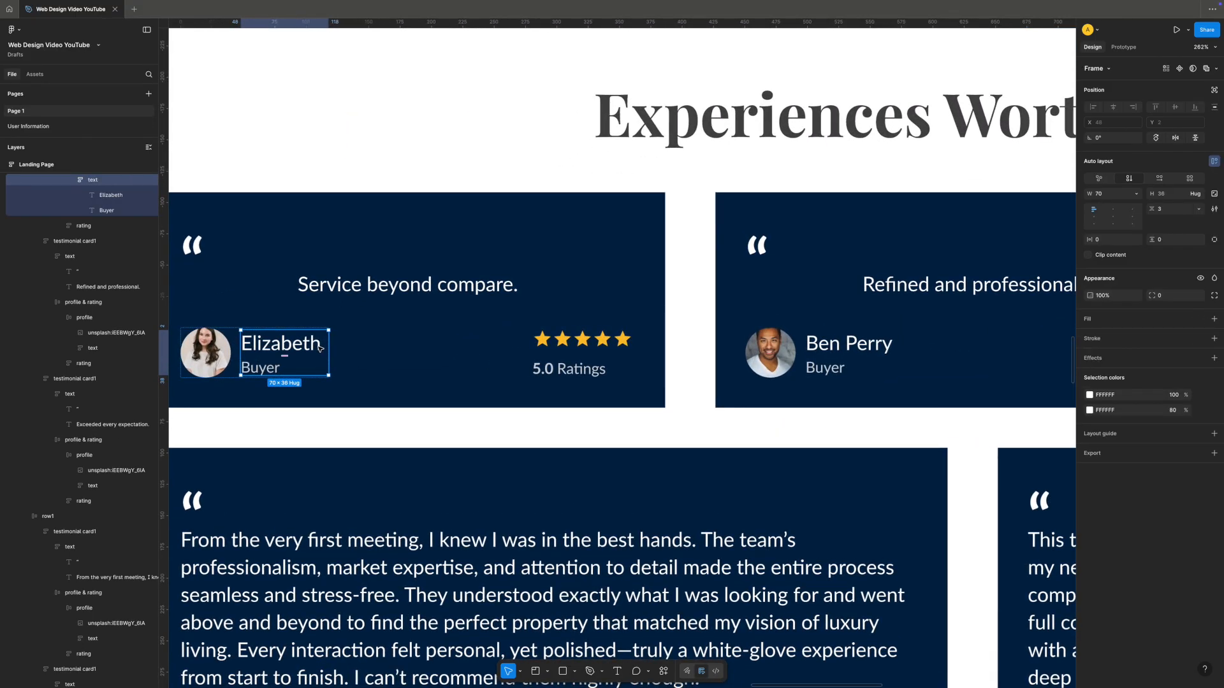
click(314, 345)
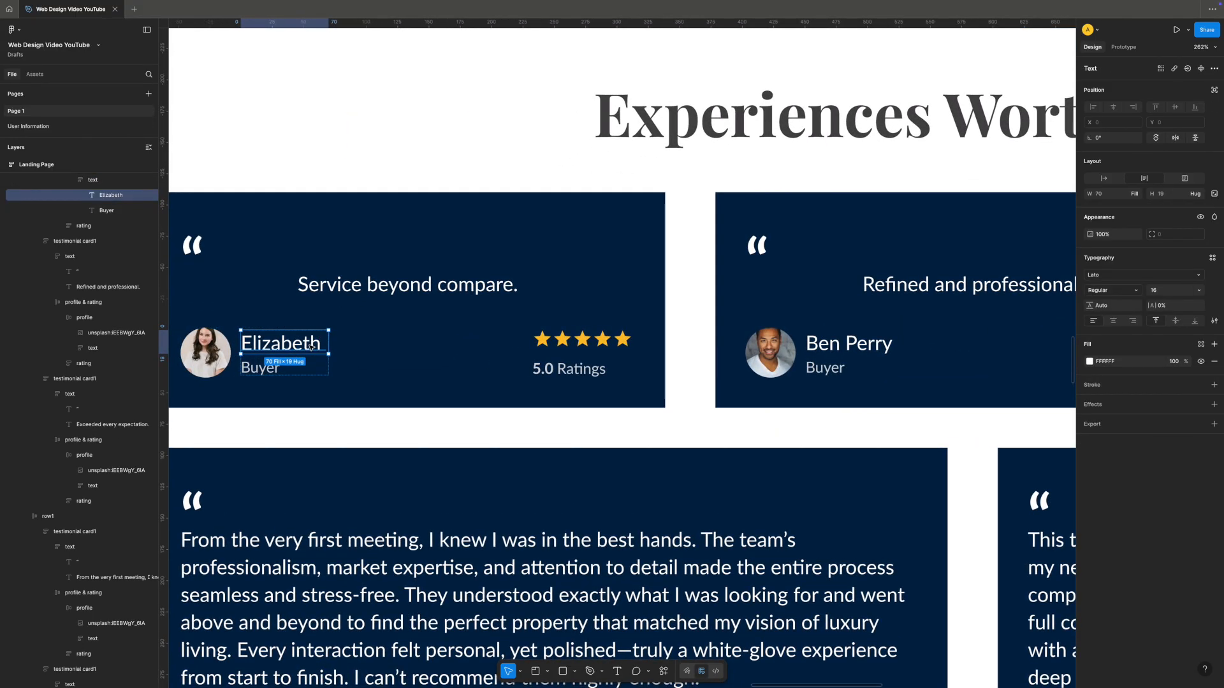
double_click(315, 343)
click(322, 343)
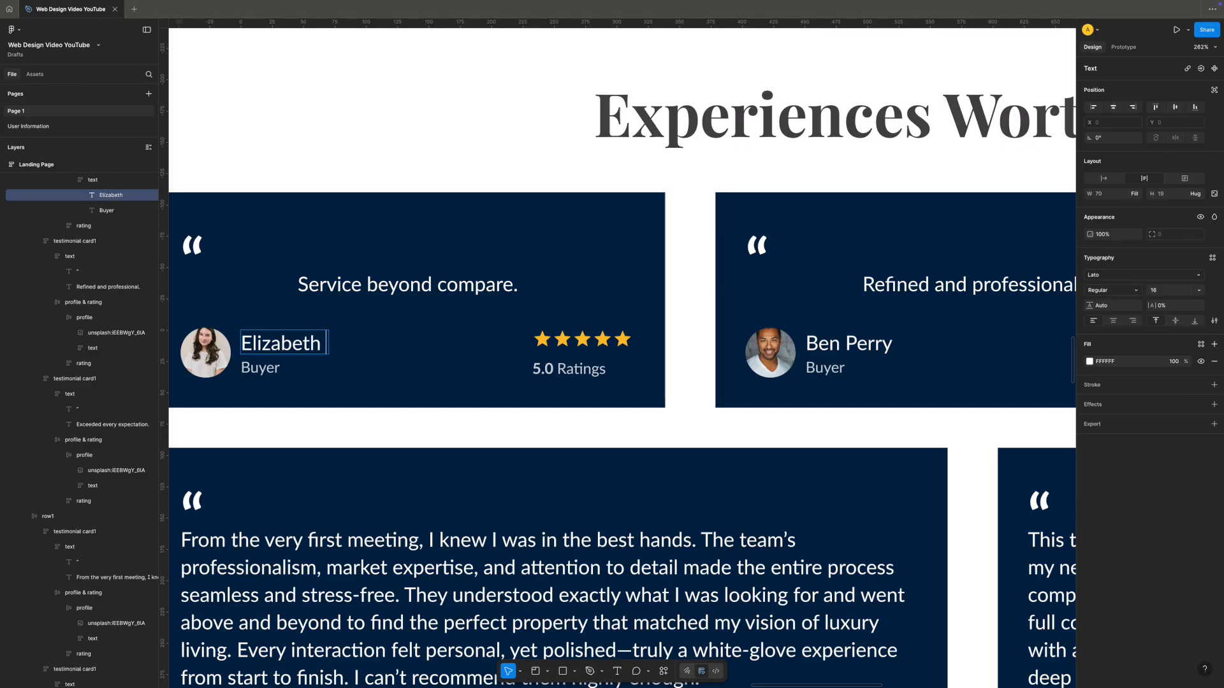
text(P)
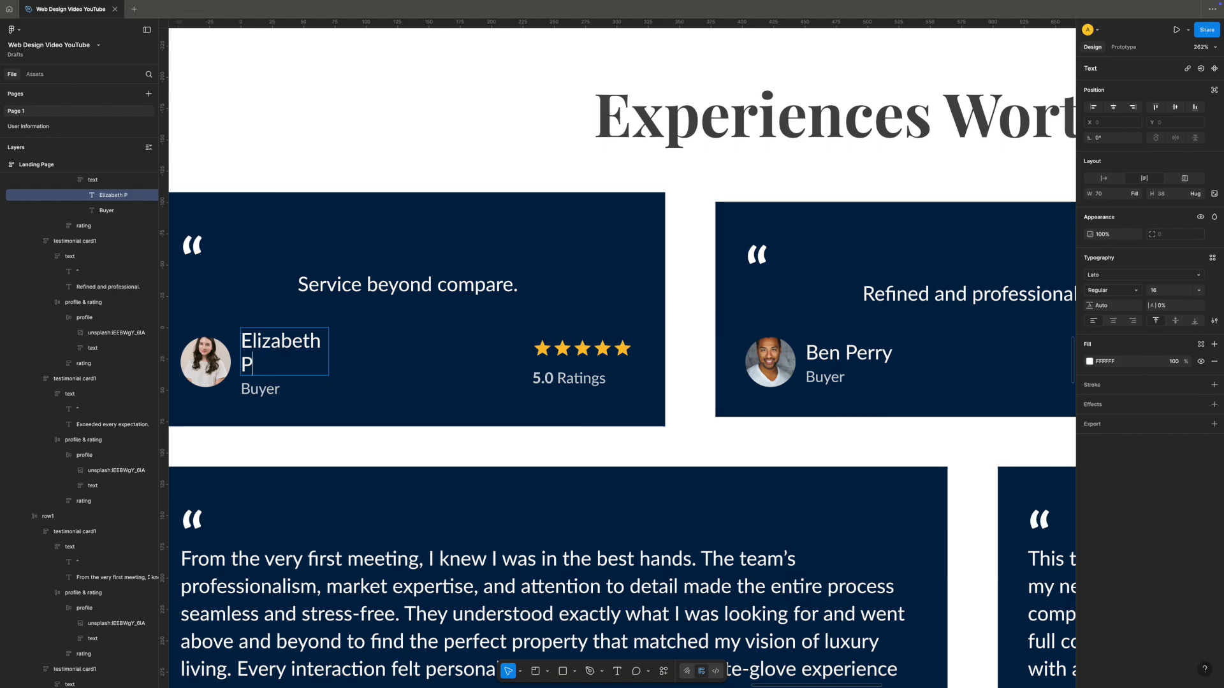
text(en)
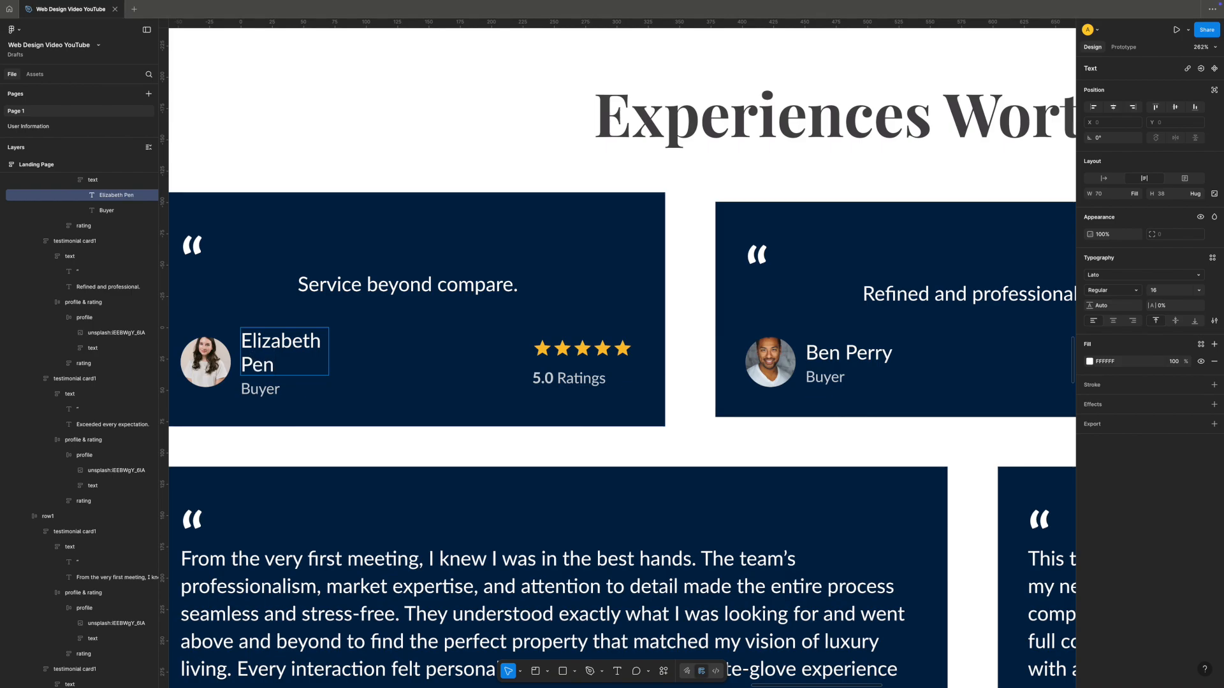
text(elope)
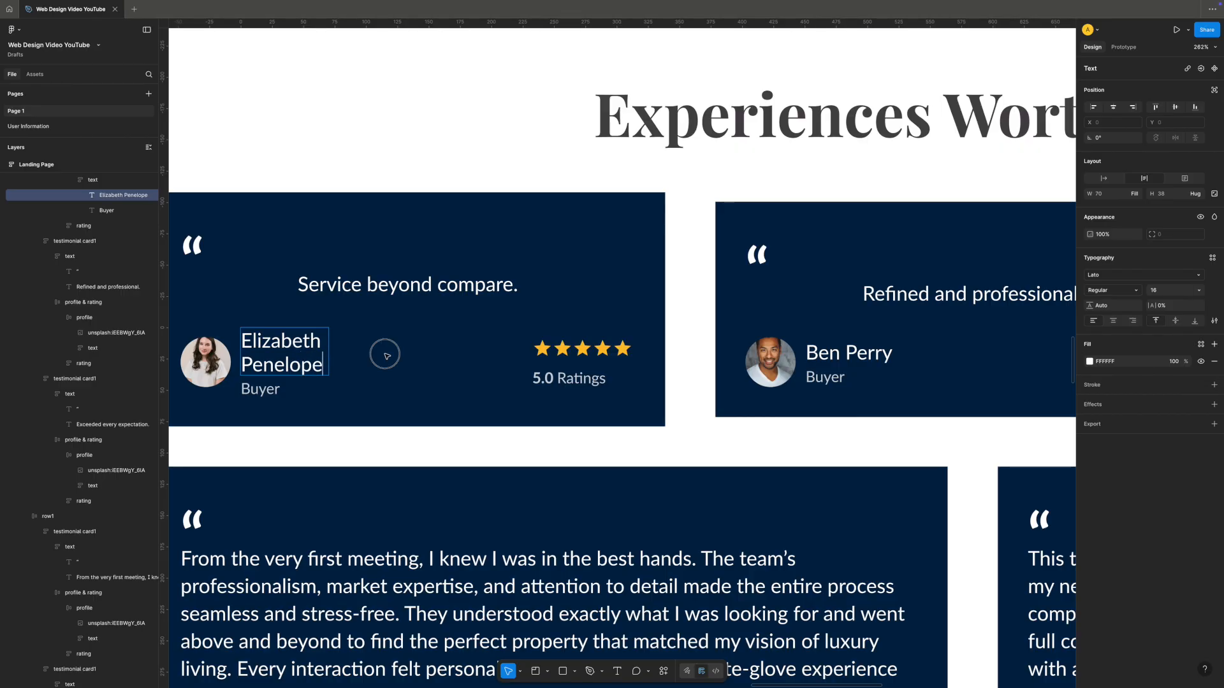
key(Escape)
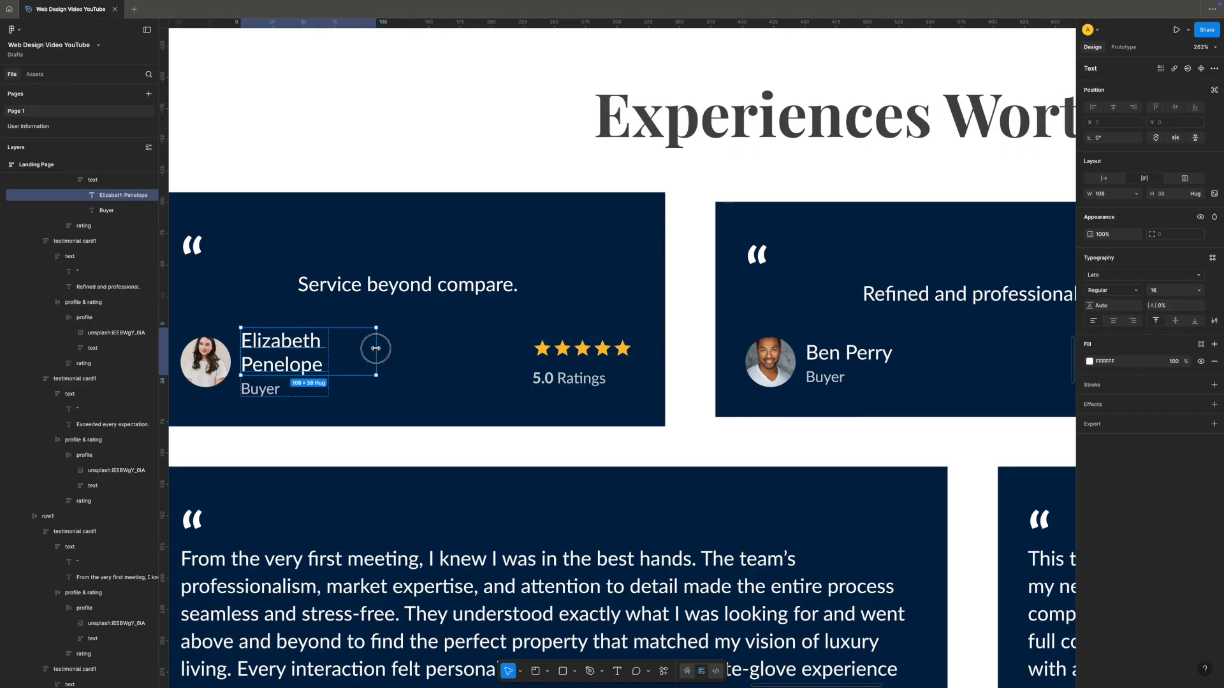
key(Escape)
Try to widen the reviewer's name text in the "Service beyond compare." card to about 108 px, and undo the resizing
drag(328, 380, 382, 378)
key(super+z)
key(super+z)
key(super+z)
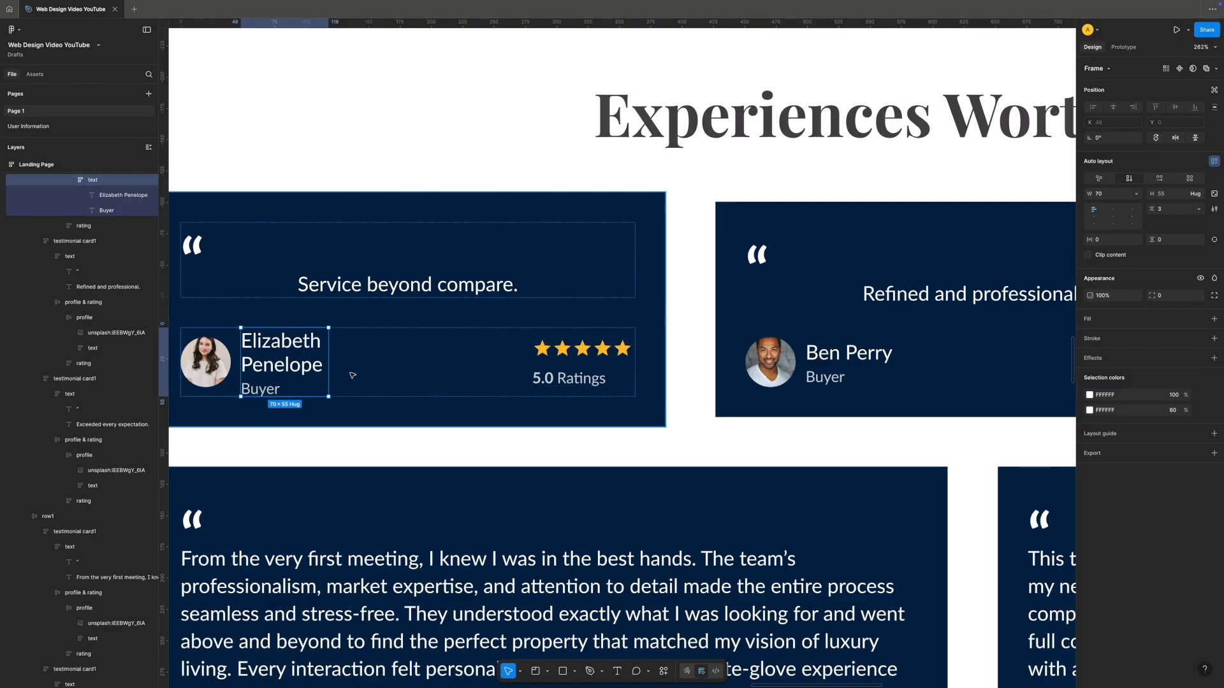
Set the reviewer's name in the "Service beyond compare." card to auto width and make its name-and-role text frame hug its contents
key(Escape)
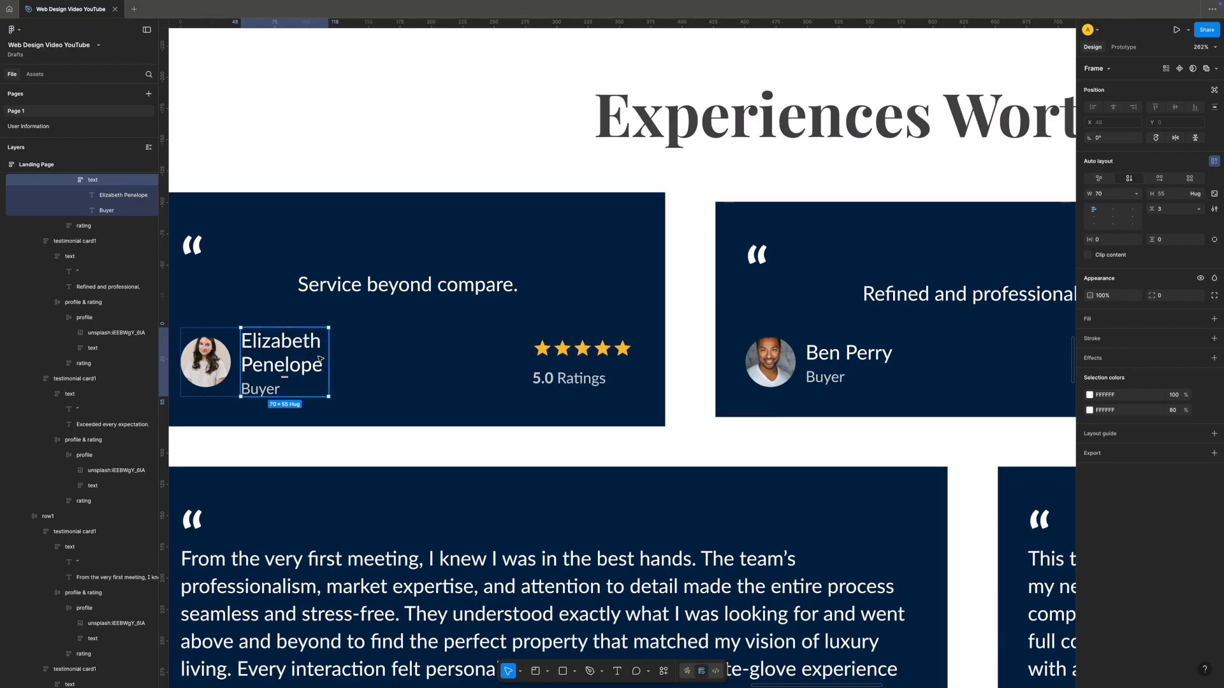
click(320, 358)
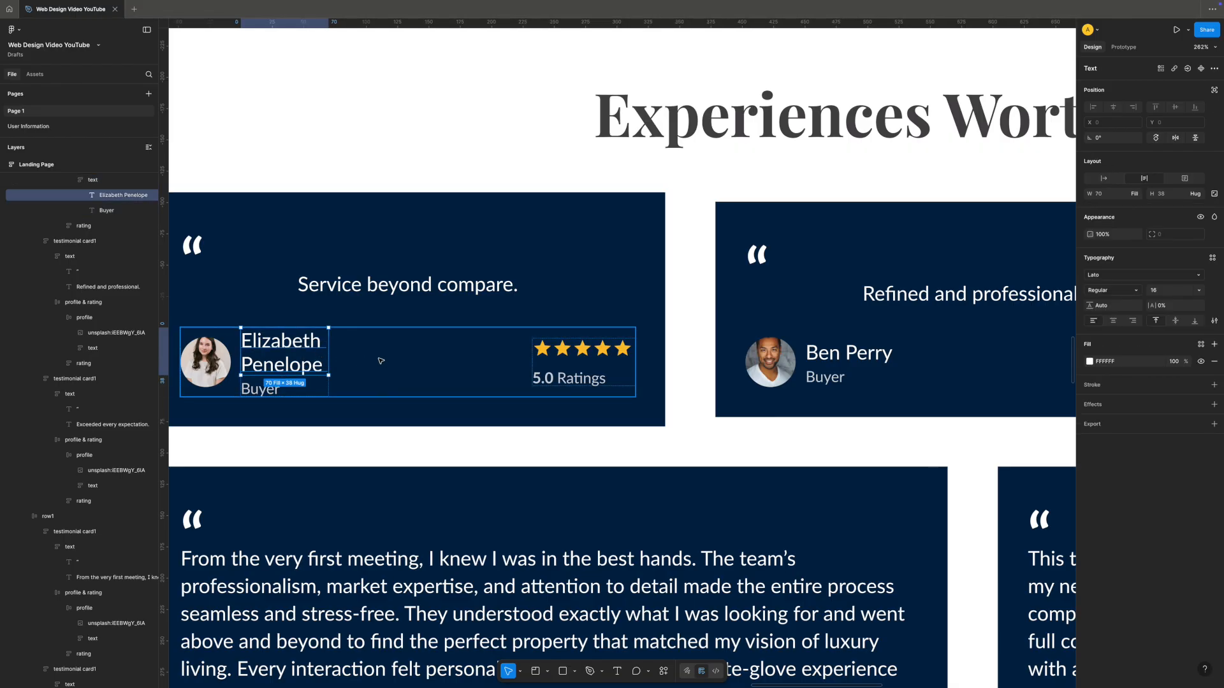
click(1107, 181)
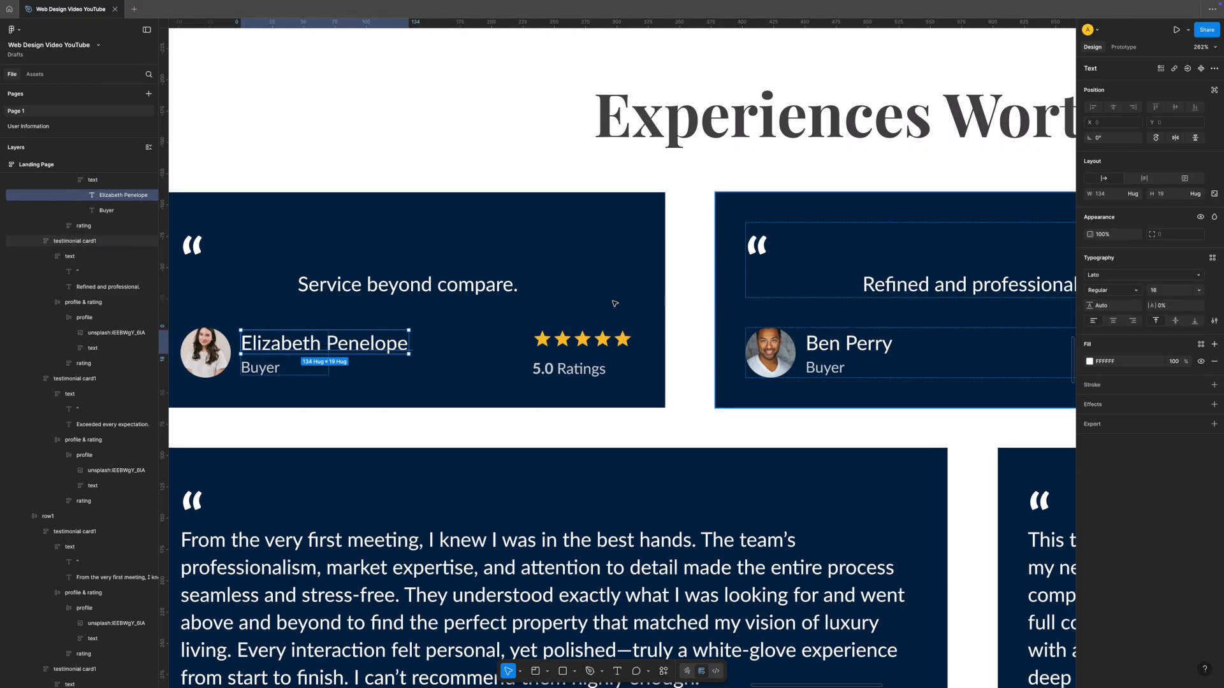
key(Escape)
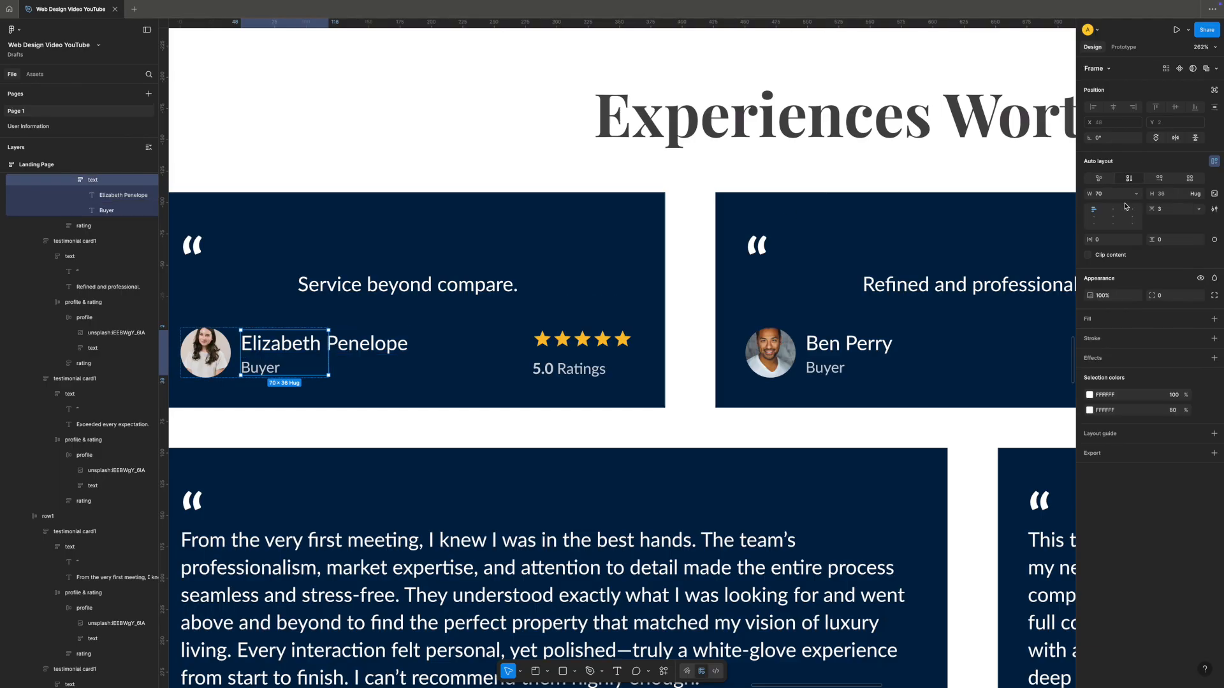
click(1137, 194)
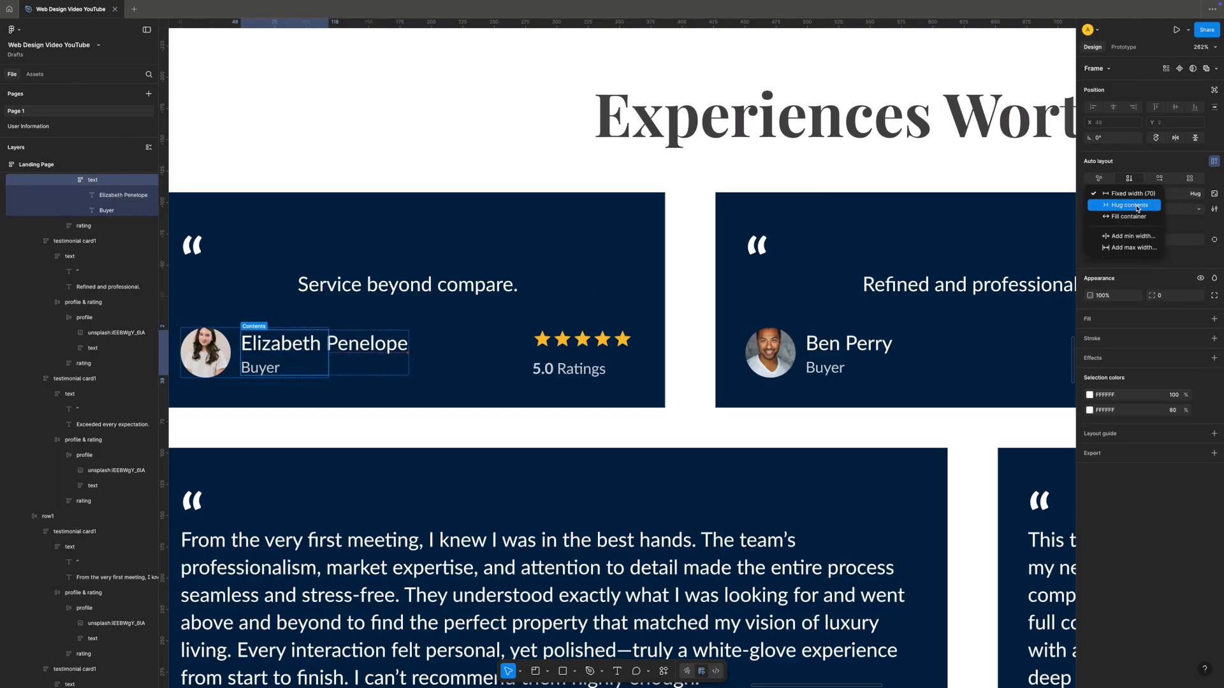
click(1132, 205)
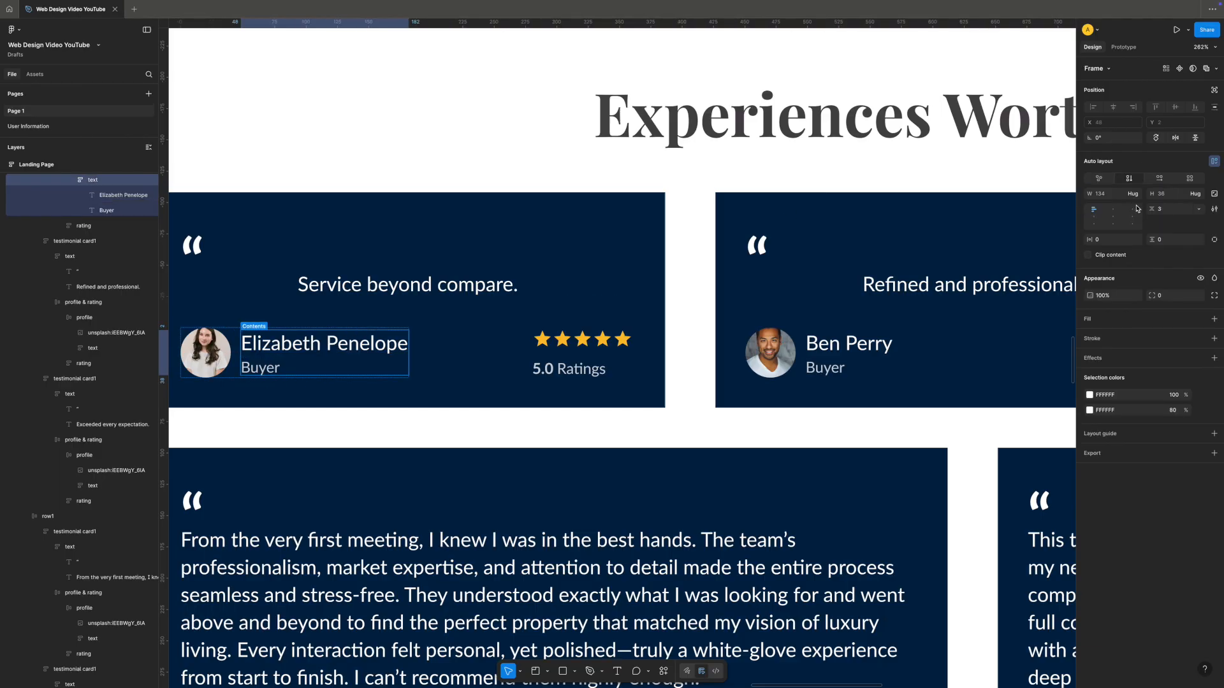
click(415, 406)
Replace the reviewer's full name in the "Exceeded every expectation." card with a different one
scroll(398, 377, left, 2)
scroll(399, 376, down, 1)
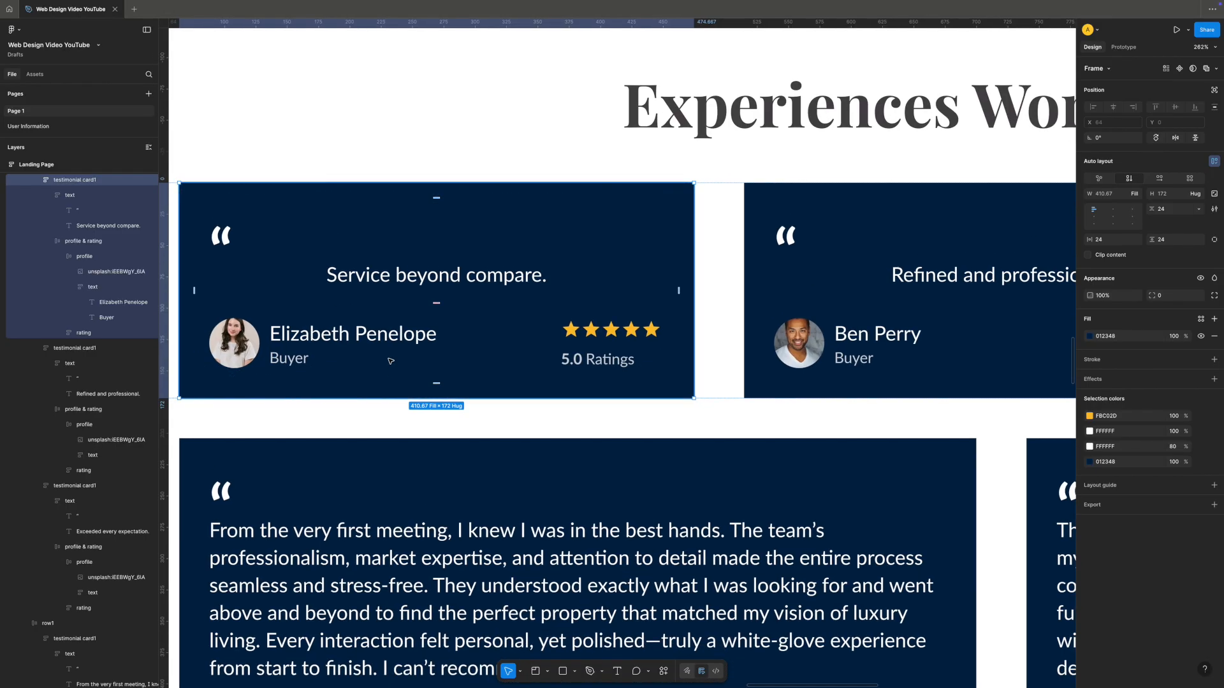
scroll(545, 368, right, 2)
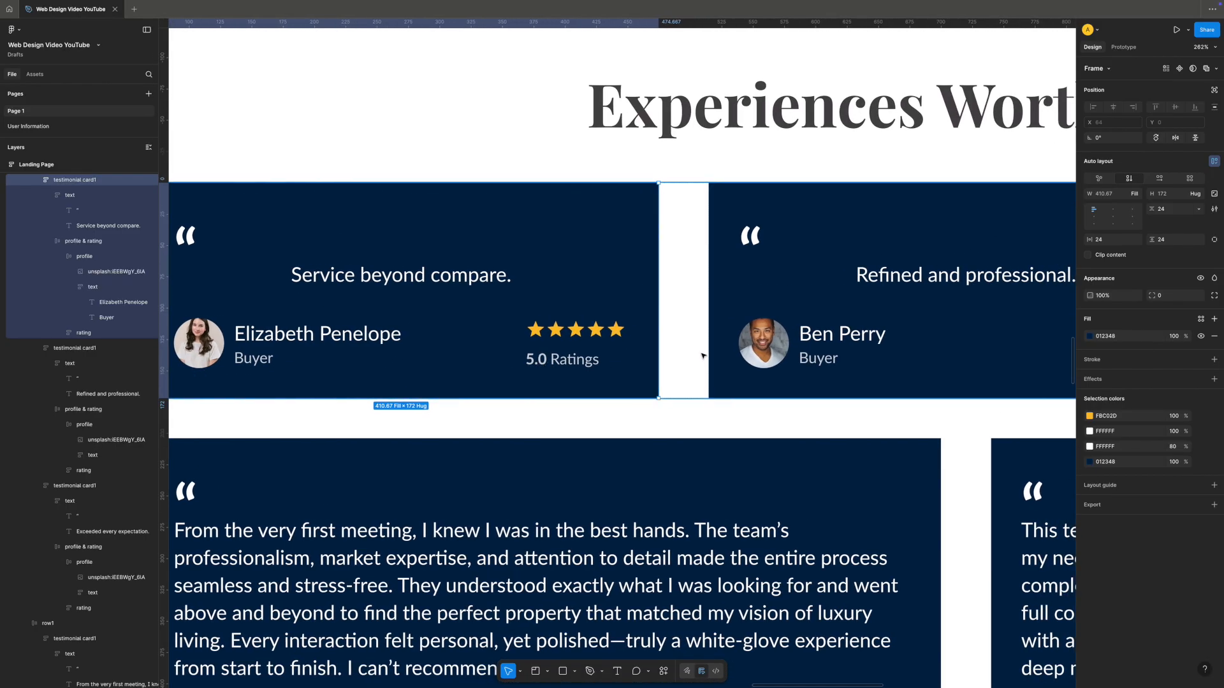
scroll(733, 359, right, 10)
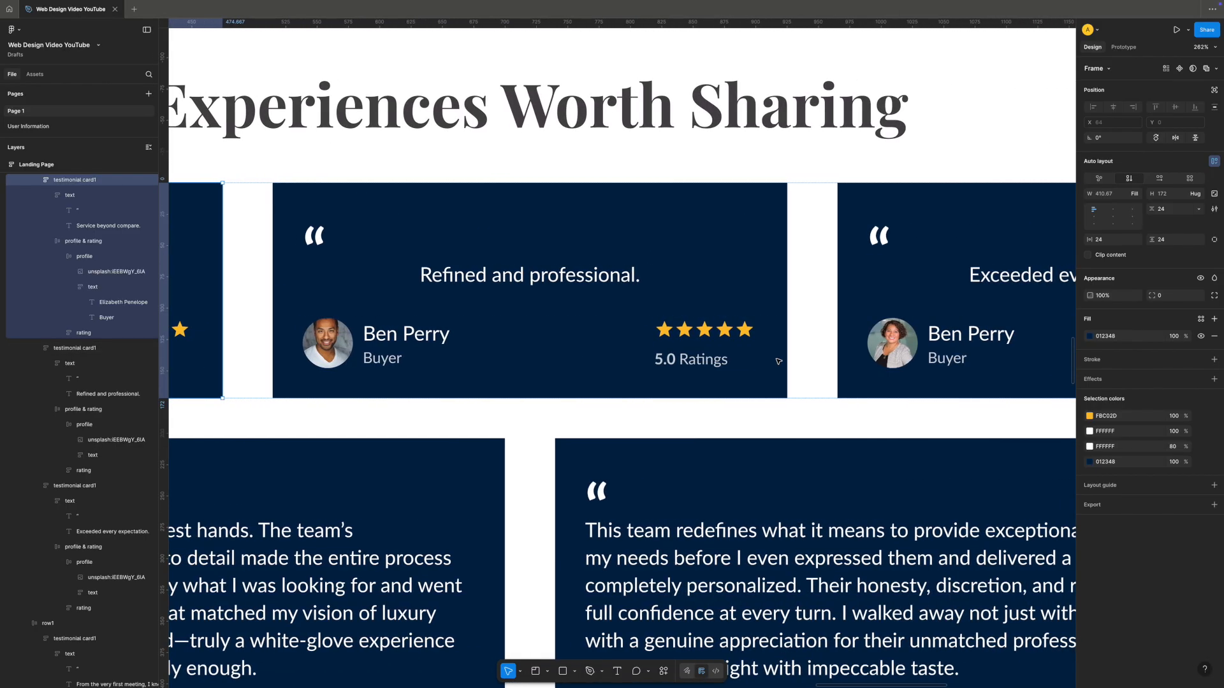
scroll(778, 361, right, 8)
click(594, 339)
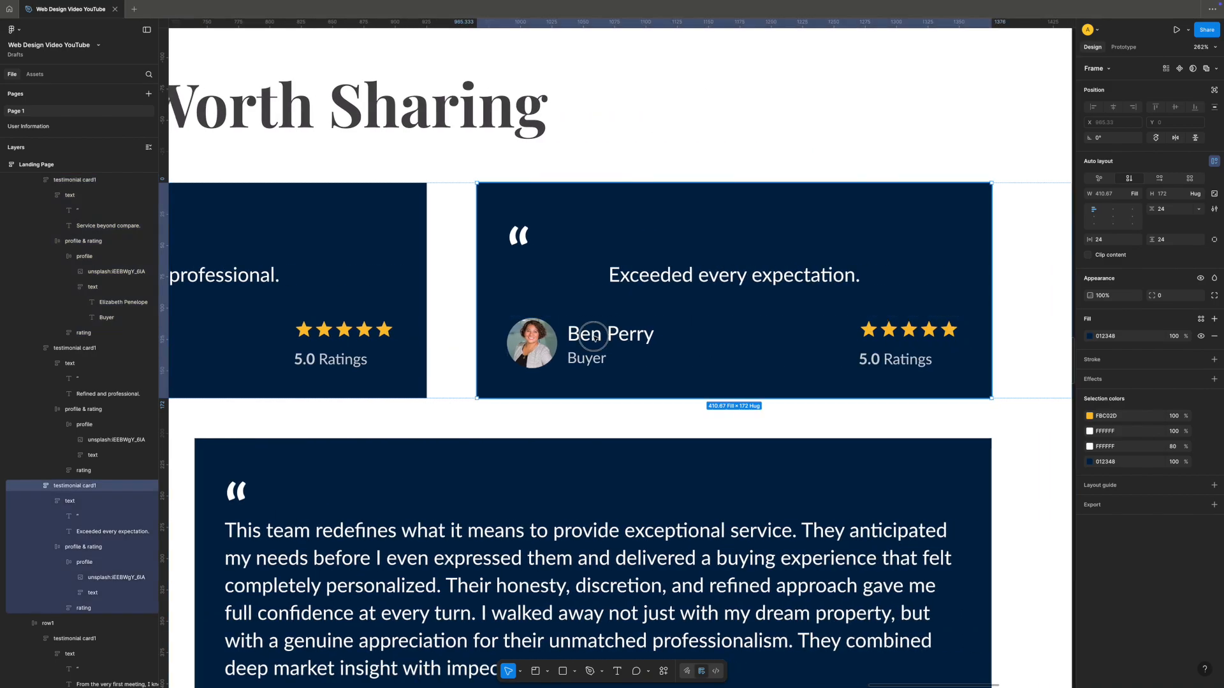
double_click(594, 338)
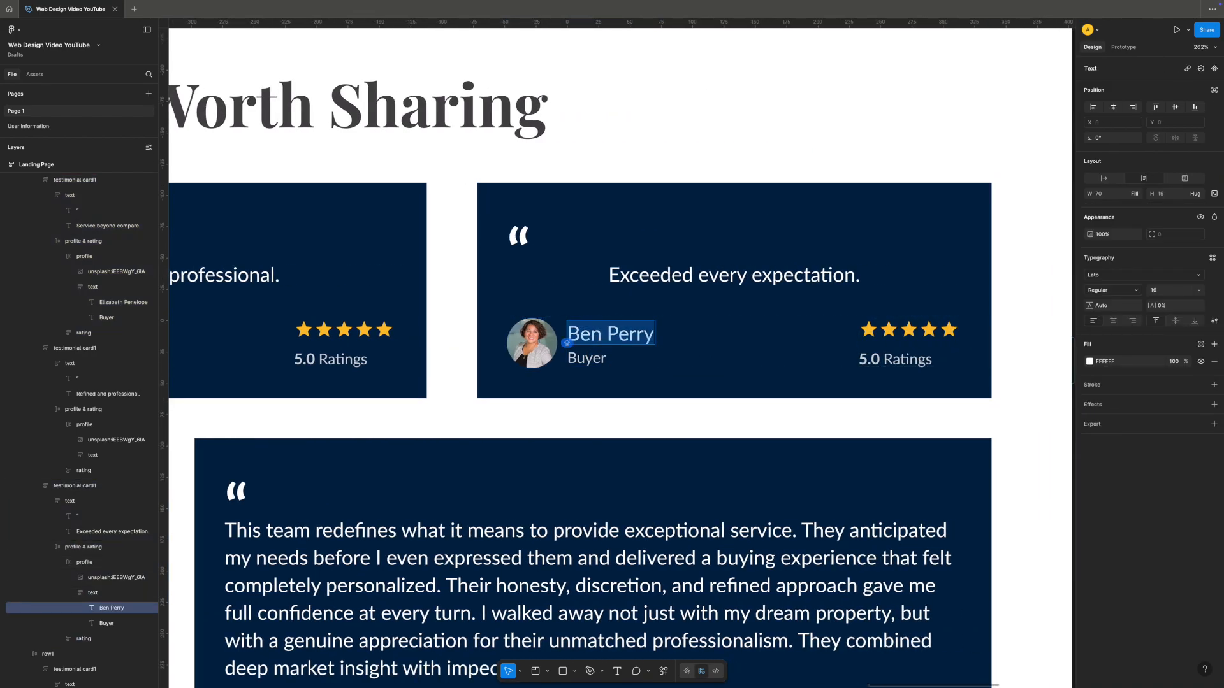
text(Jen A)
key(BackSpace)
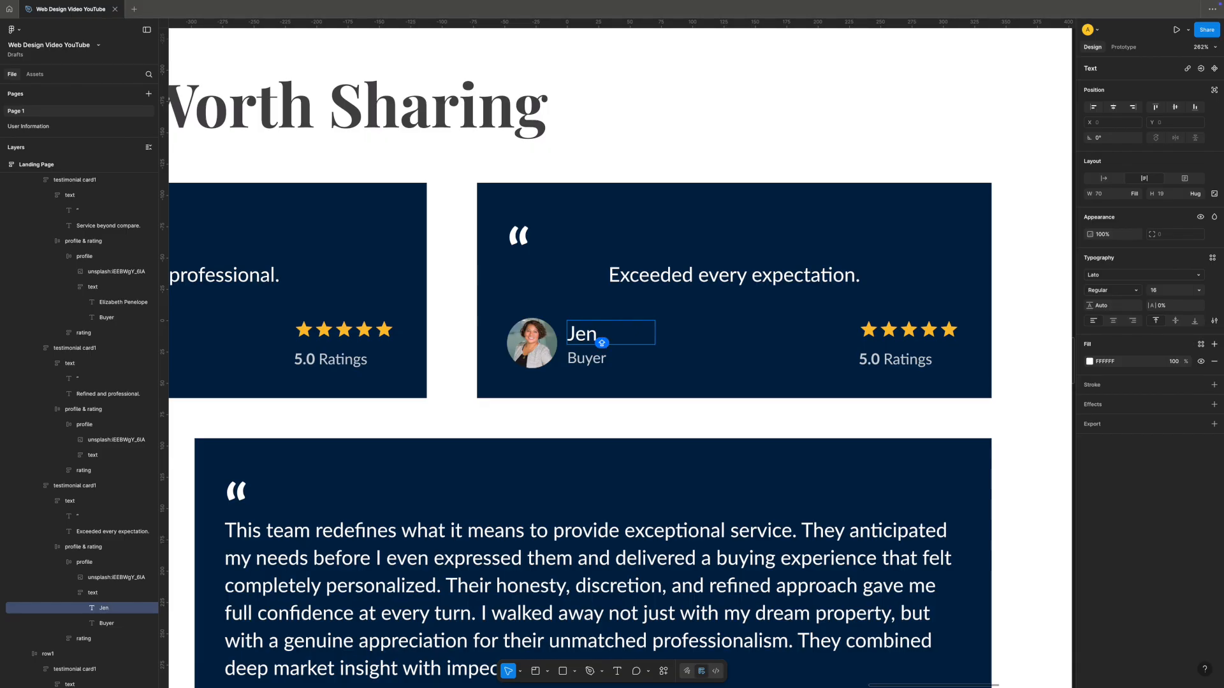
text(Anne)
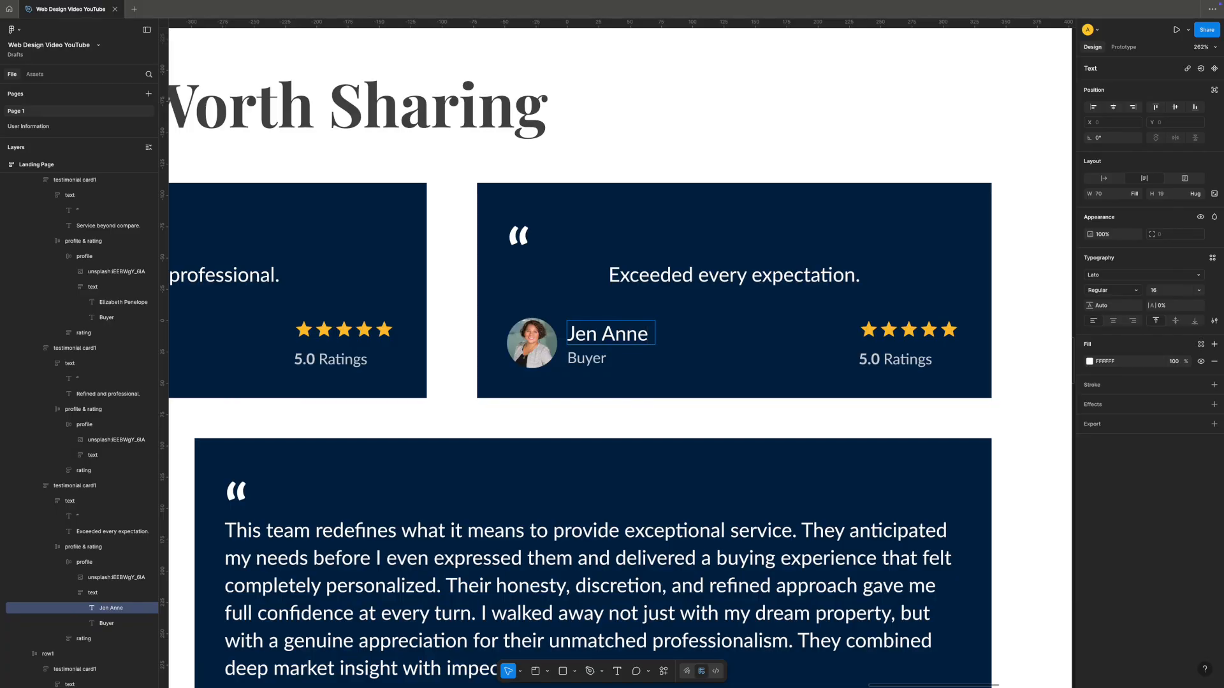
Replace the reviewer's full name in the "From the very first meeting" card with a different first and last name
scroll(585, 362, up, 2)
scroll(585, 362, down, 8)
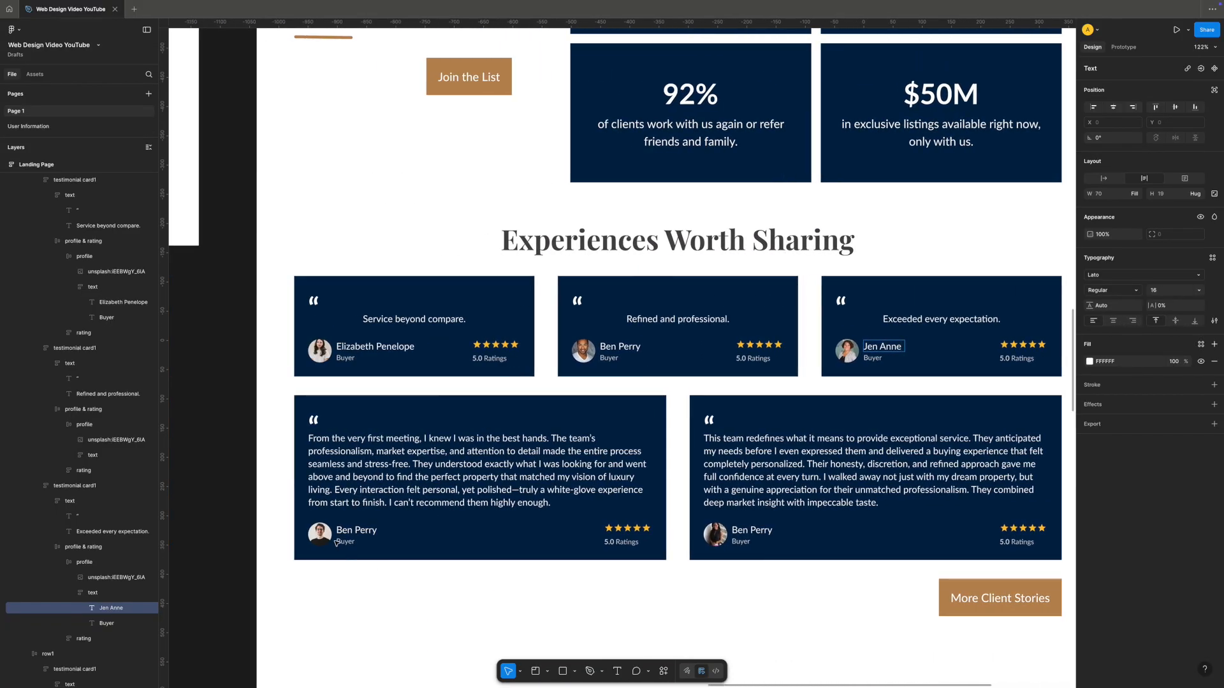
click(352, 530)
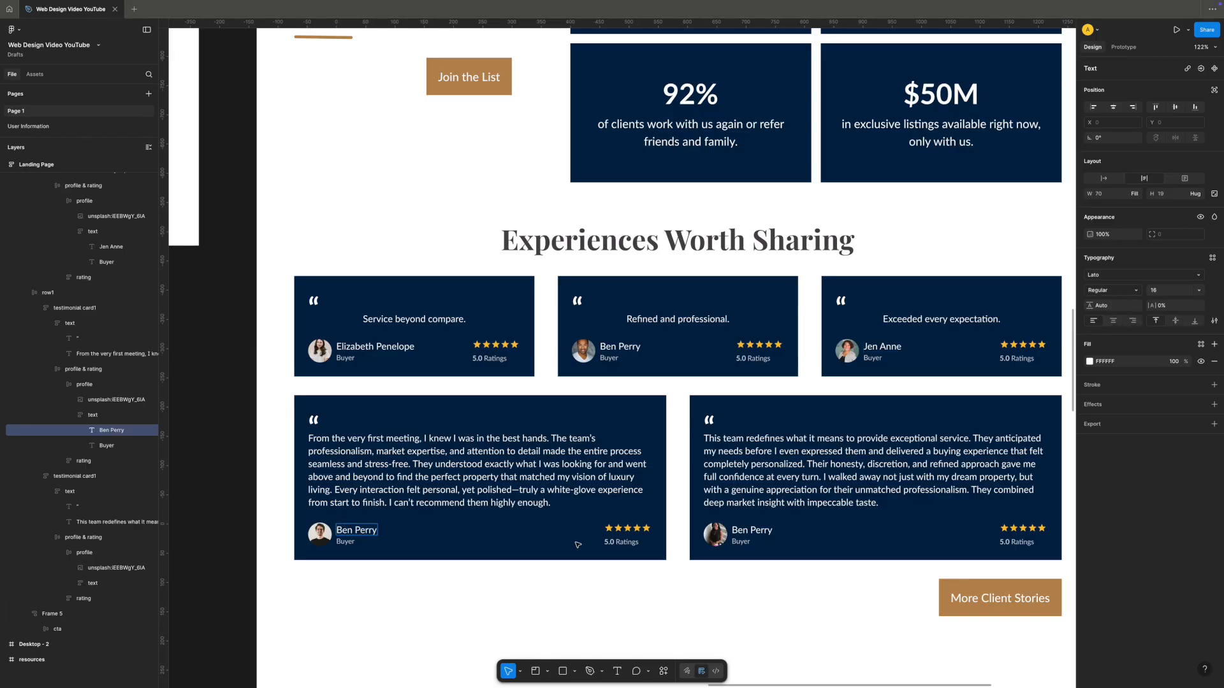
double_click(346, 530)
text(Time)
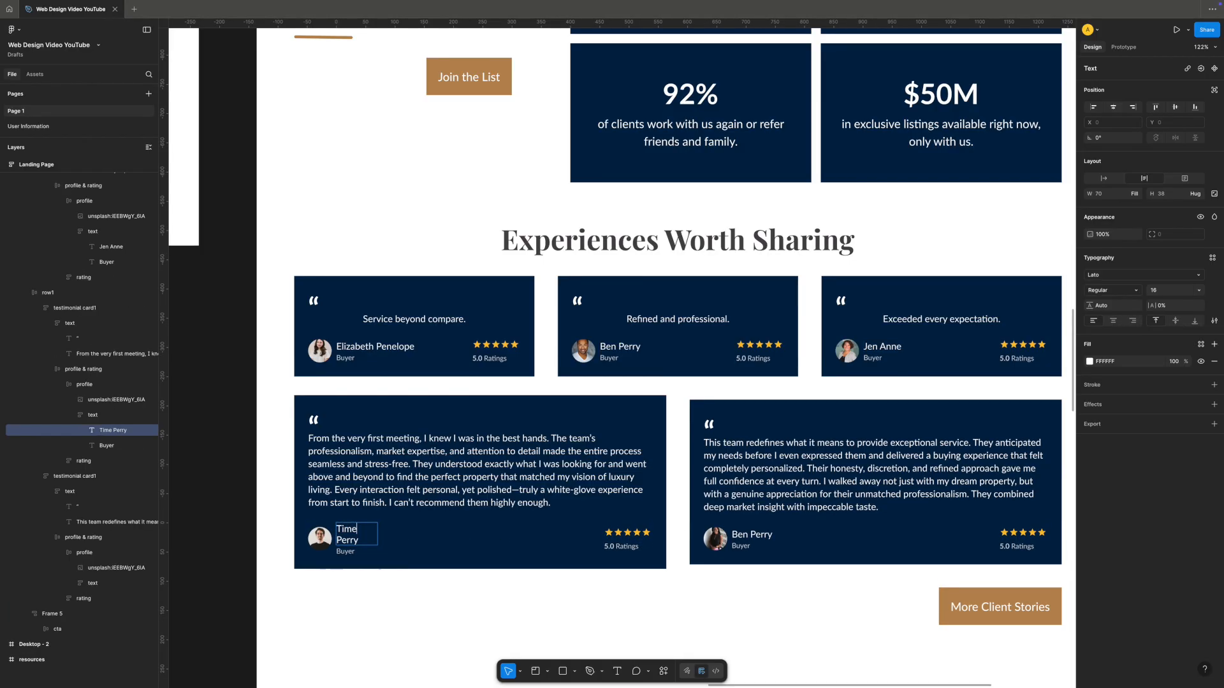
key(BackSpace)
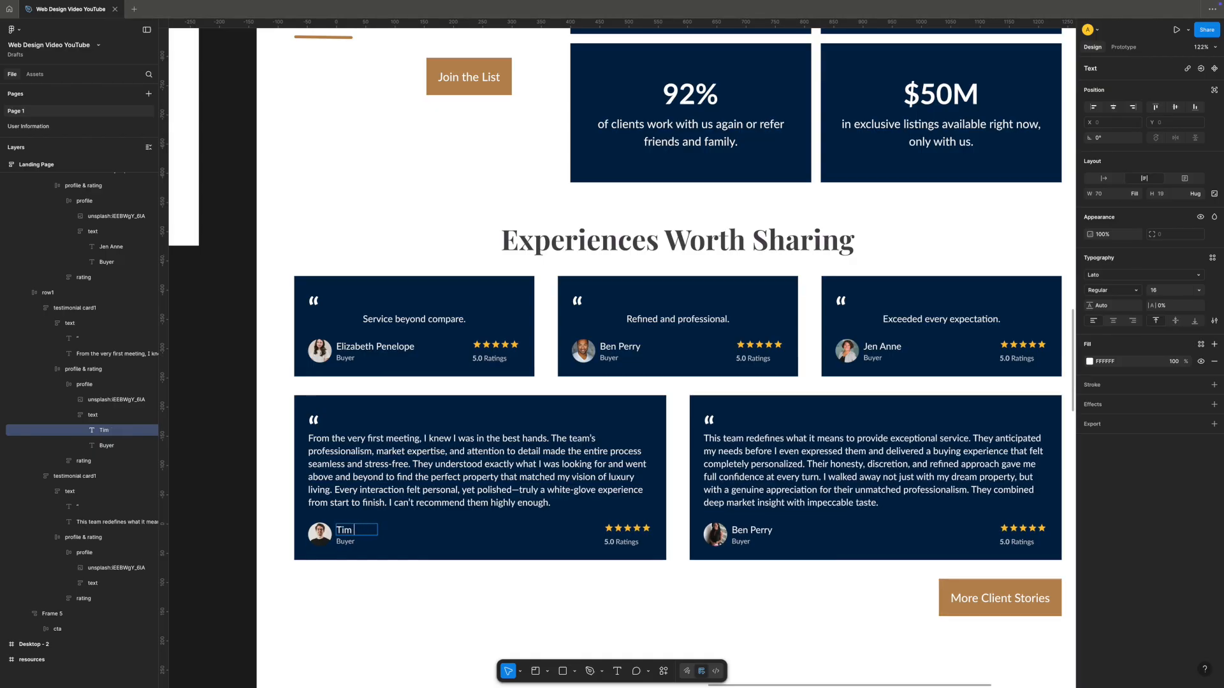
text(Aniston)
key(Escape)
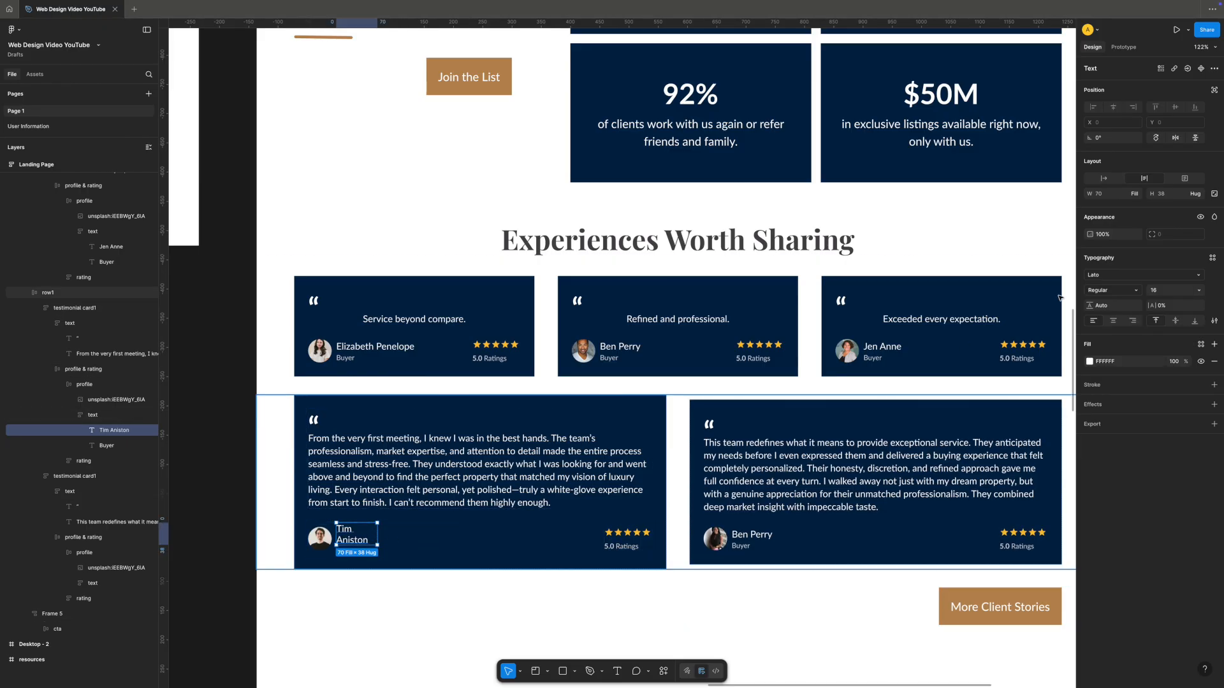
Set the reviewer's name in the "From the very first meeting" card to auto width and make its surrounding text frame hug its contents
click(1109, 179)
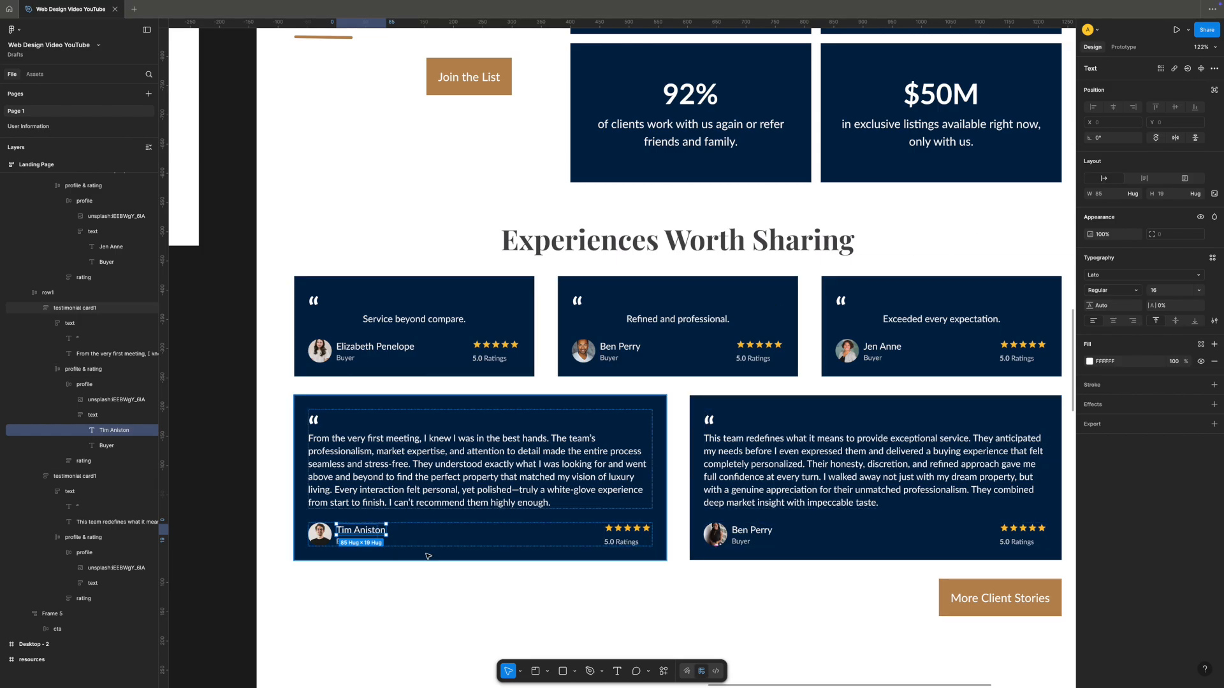
scroll(383, 552, up, 5)
scroll(370, 543, up, 2)
click(368, 538)
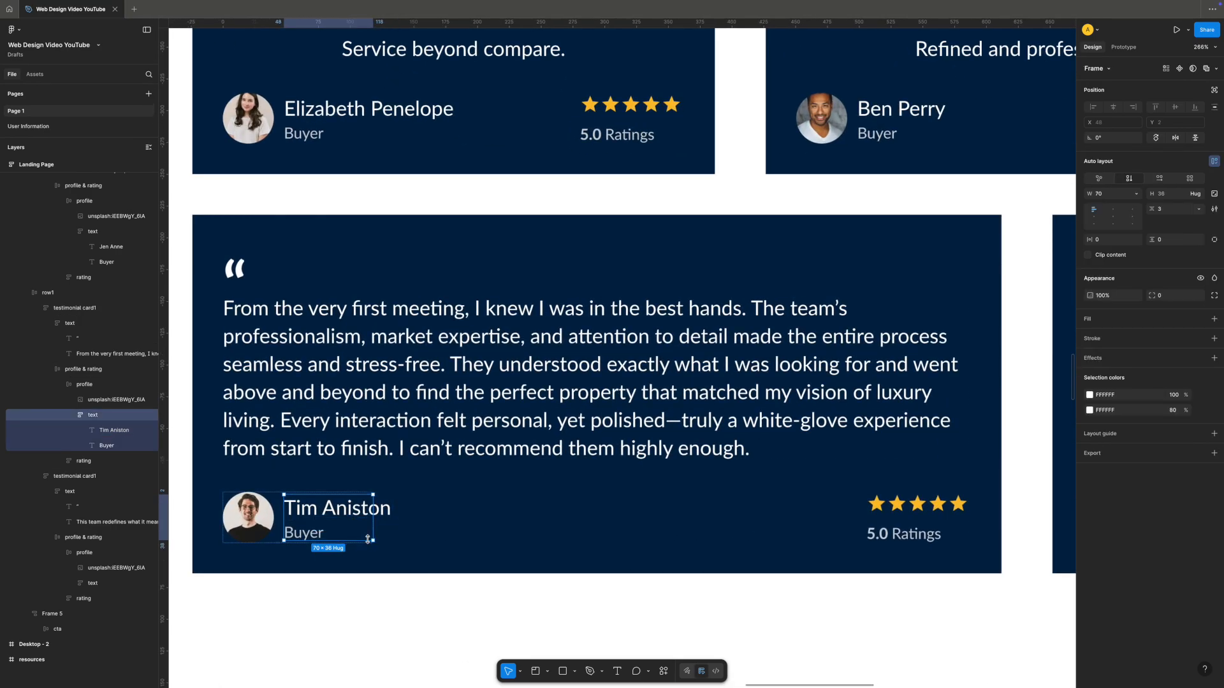
click(1136, 195)
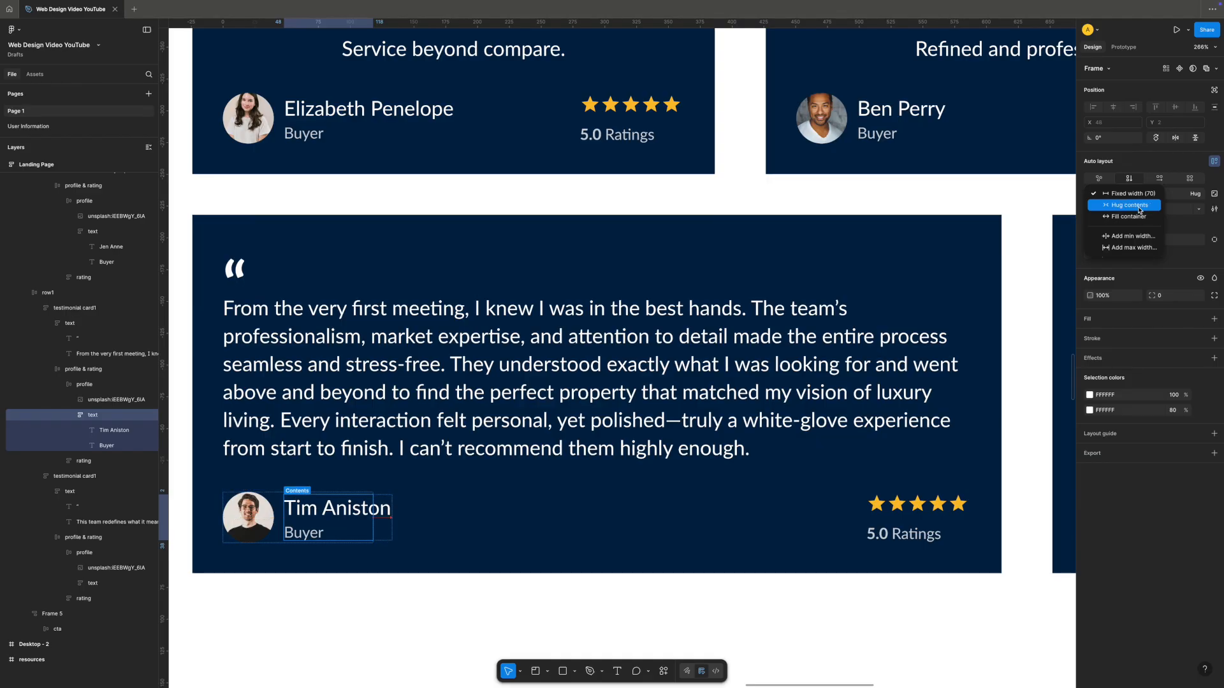
click(1139, 206)
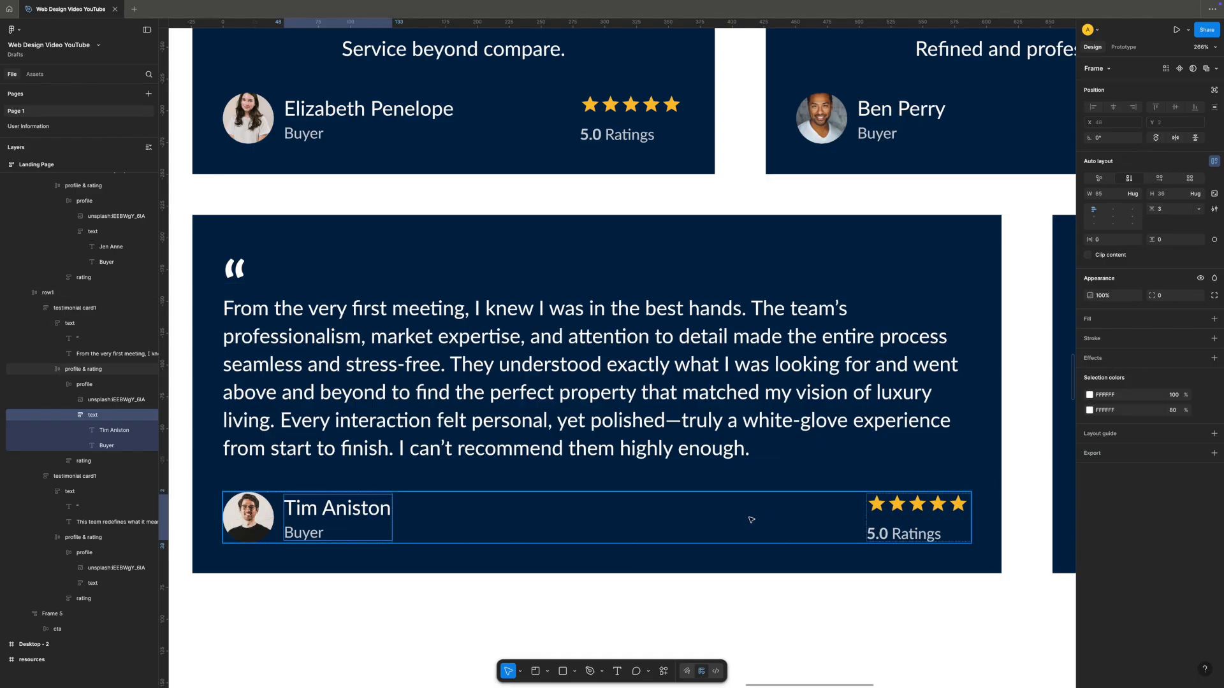
Replace the reviewer's full name in the "This team redefines" card with a different one
scroll(751, 518, right, 3)
scroll(757, 517, right, 5)
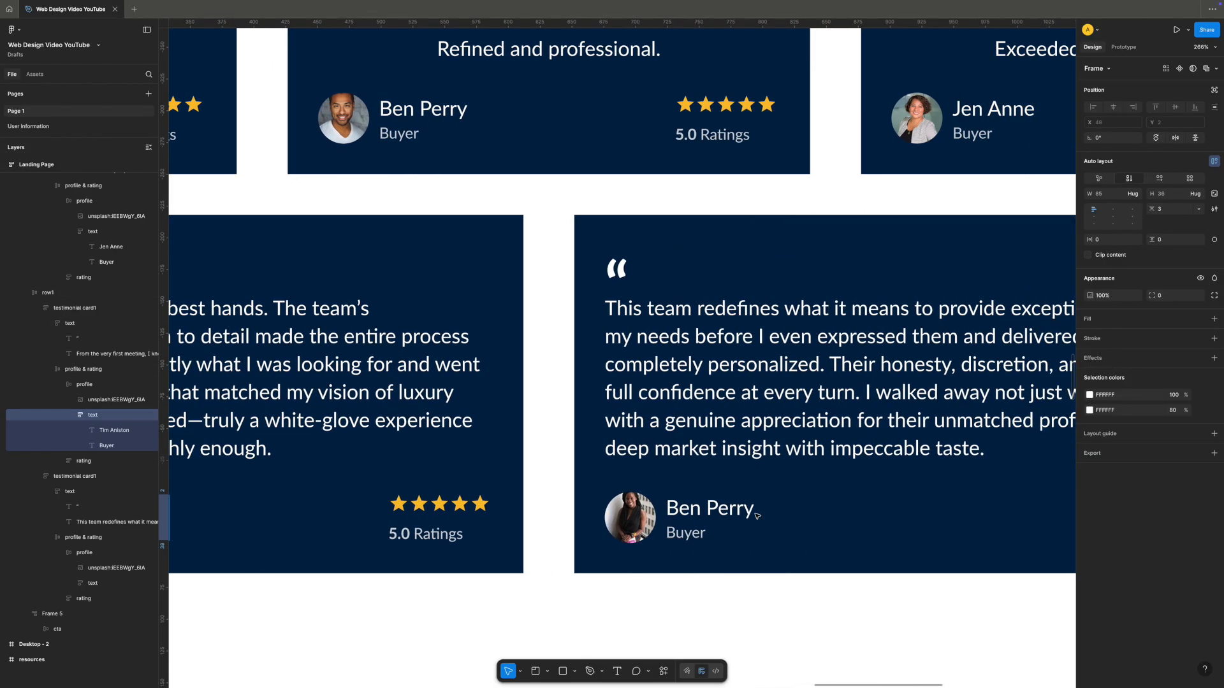
double_click(727, 513)
double_click(726, 513)
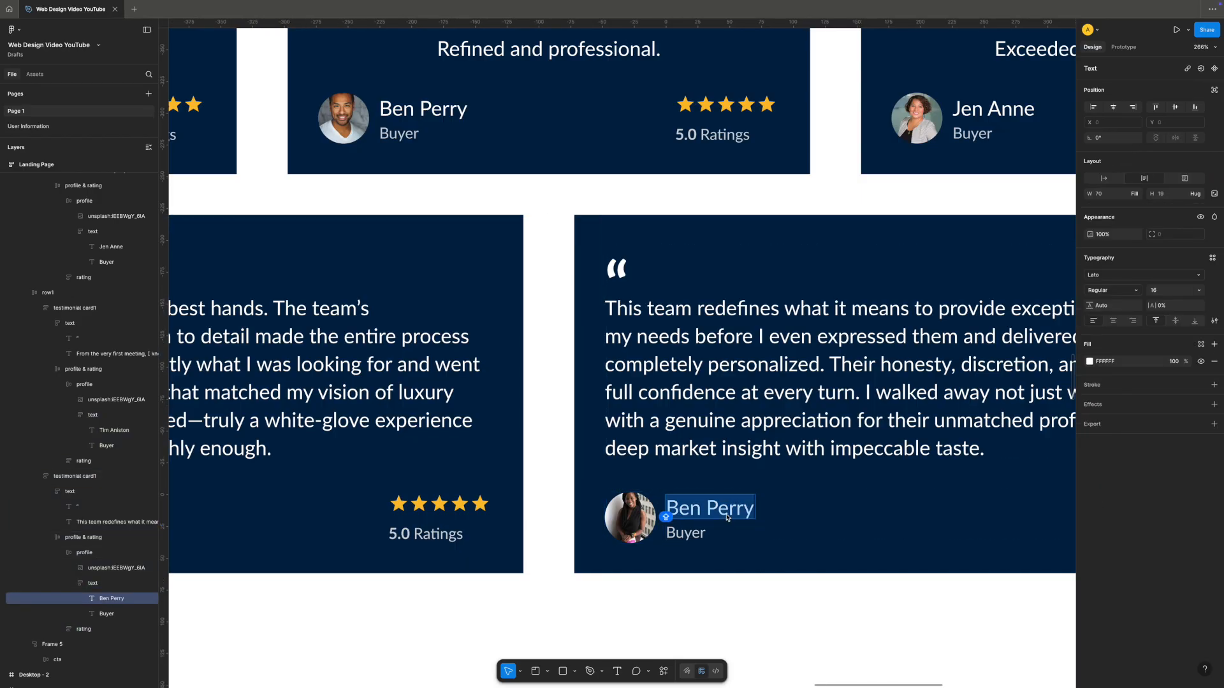
text(Tara)
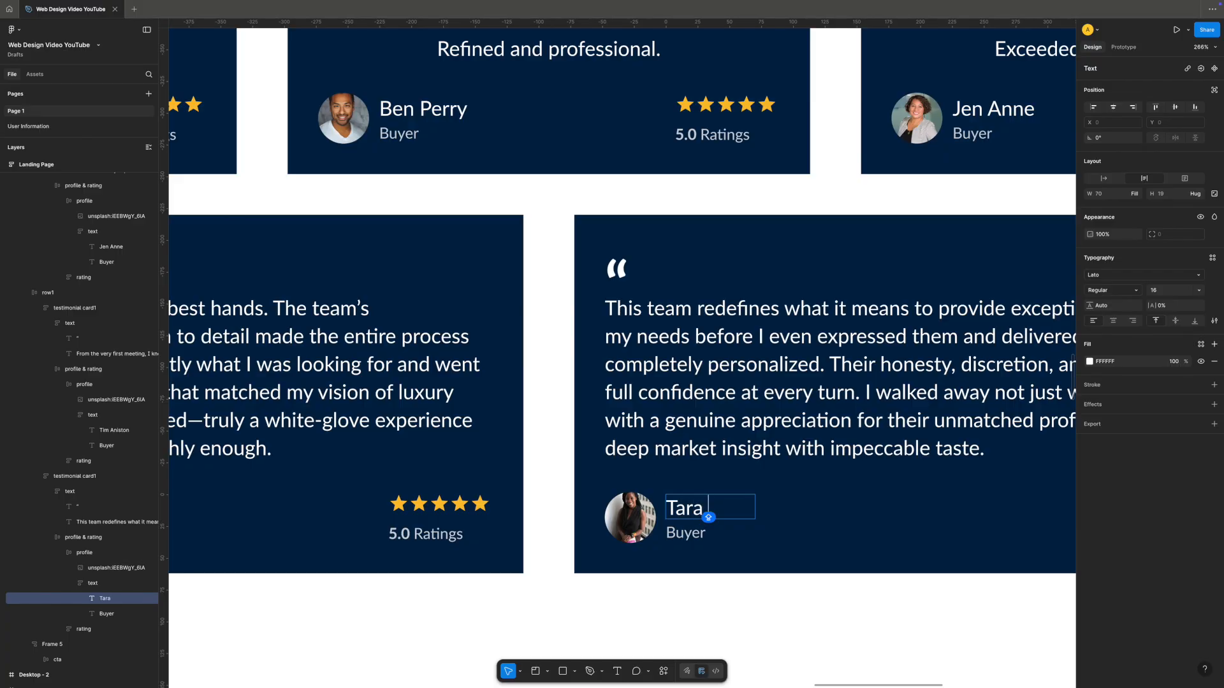
text( Ben)
key(Escape)
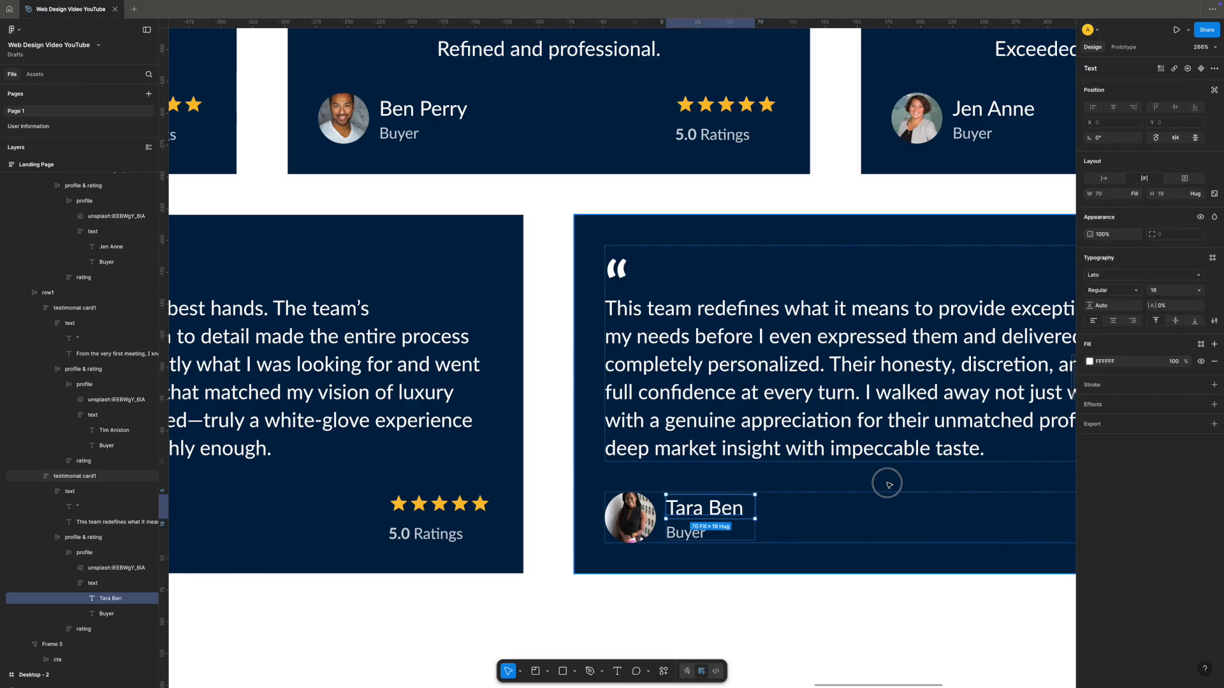
click(889, 487)
Set the horizontal gap between the cards in the three-card testimonial row to 16
scroll(889, 486, up, 2)
scroll(889, 485, down, 4)
scroll(890, 485, down, 3)
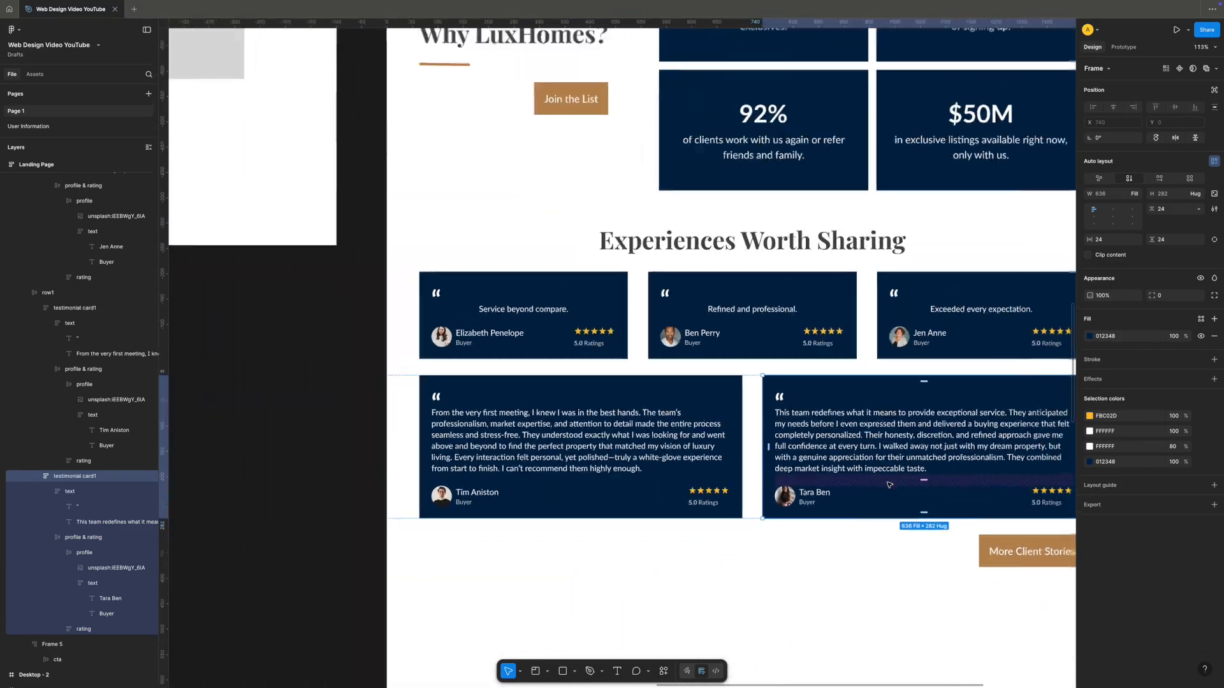
scroll(893, 480, right, 3)
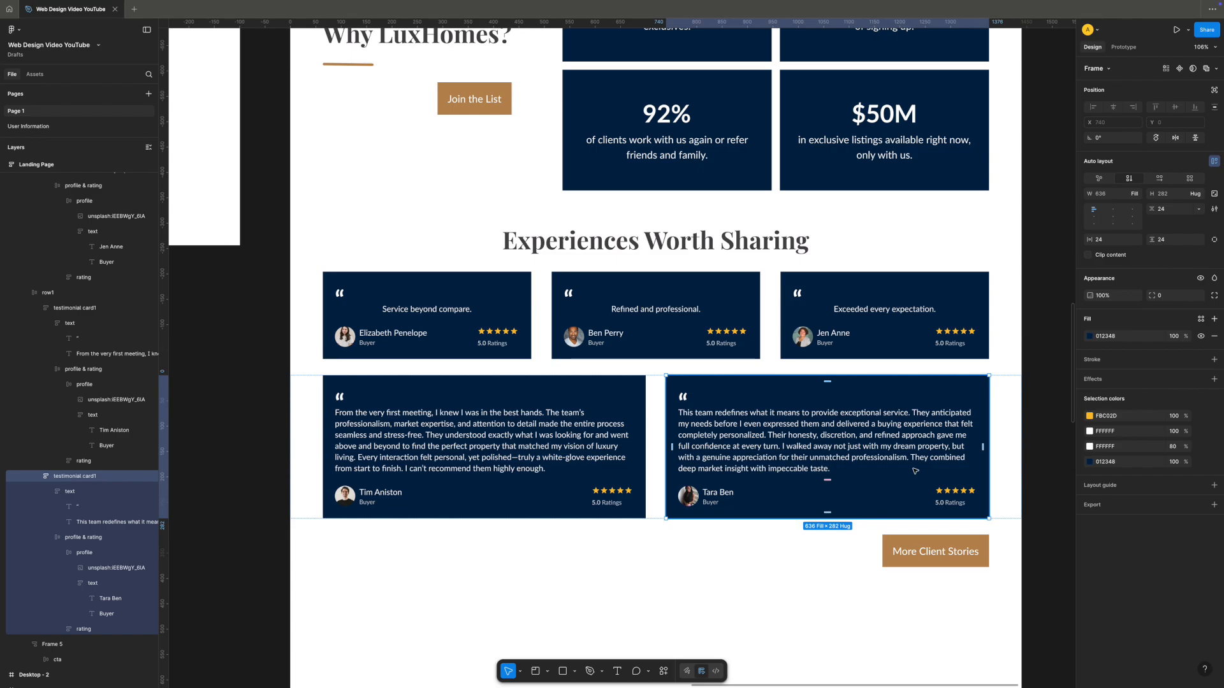
scroll(915, 471, down, 5)
click(805, 552)
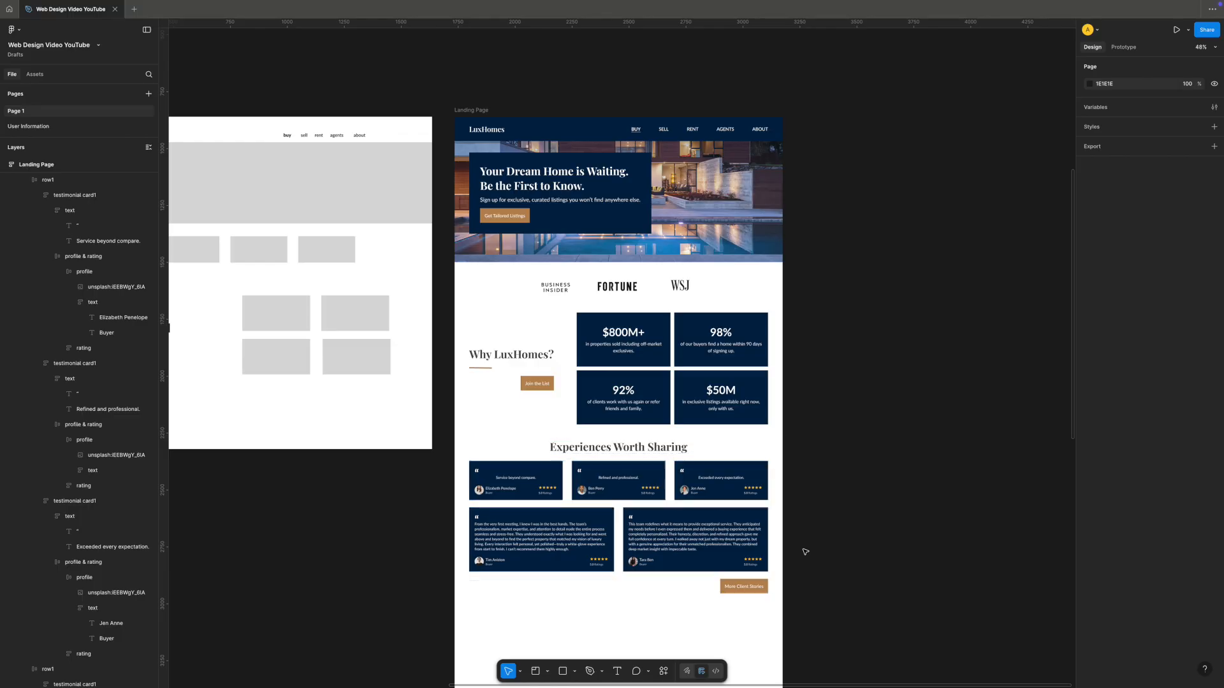
click(778, 480)
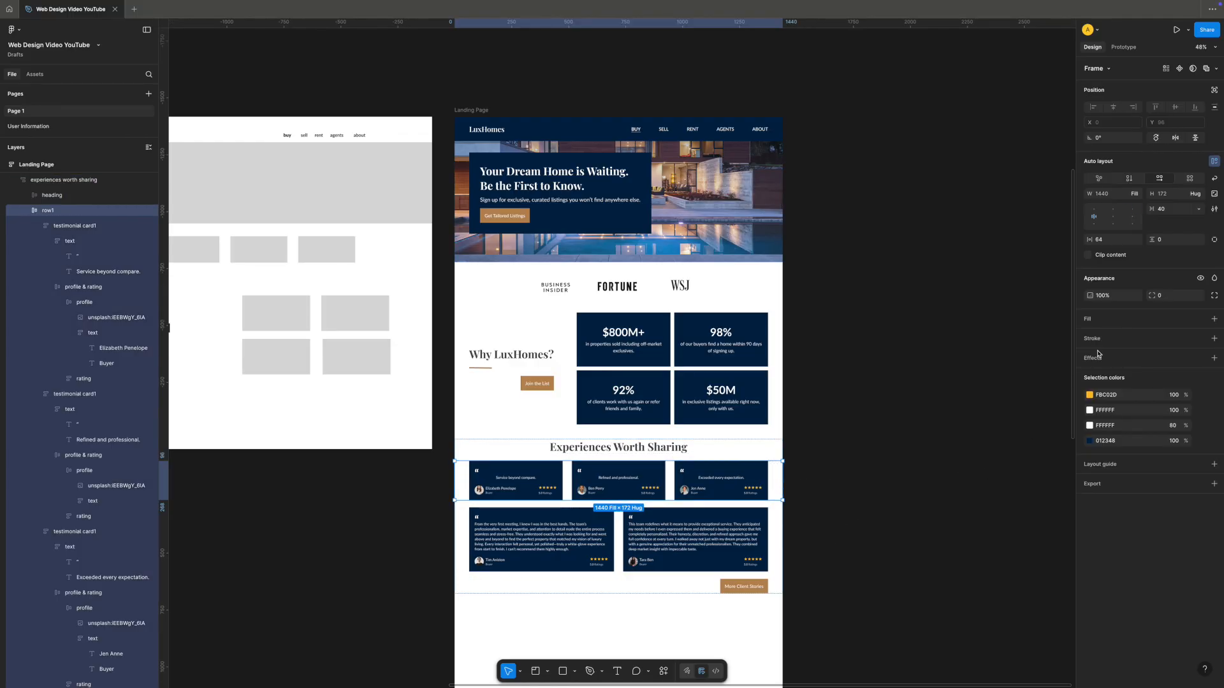
click(1170, 210)
key(Return)
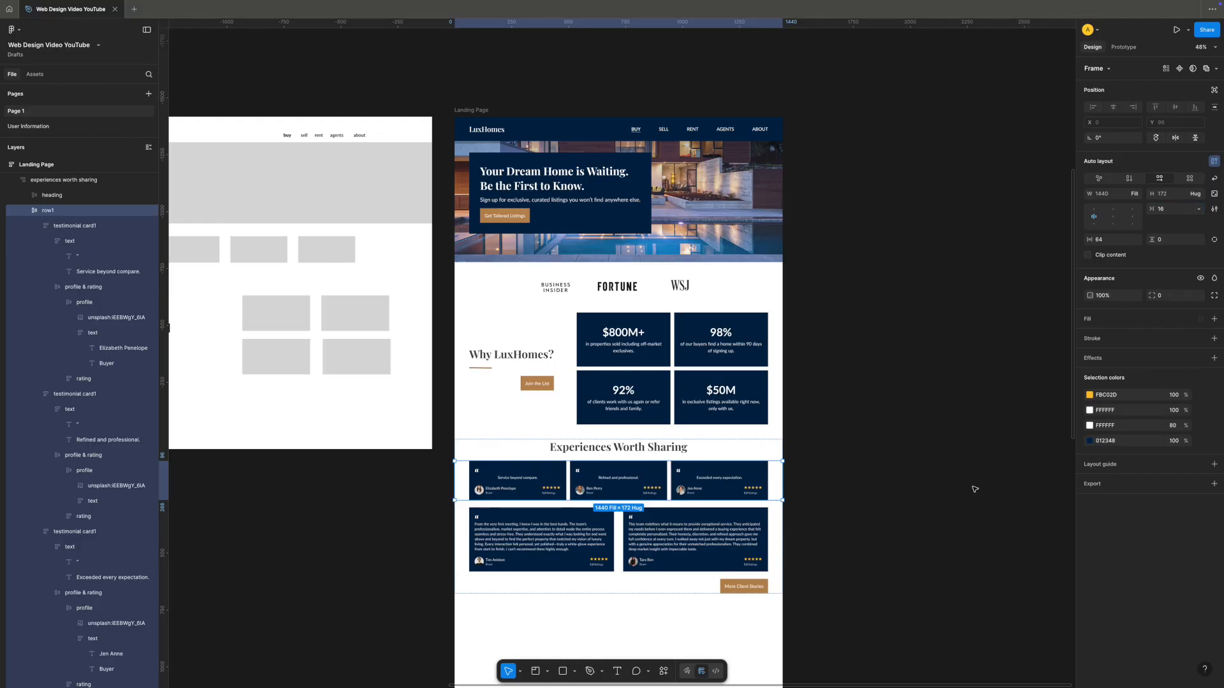
Set the horizontal gap between the two long testimonial cards in the second row to 16
click(634, 563)
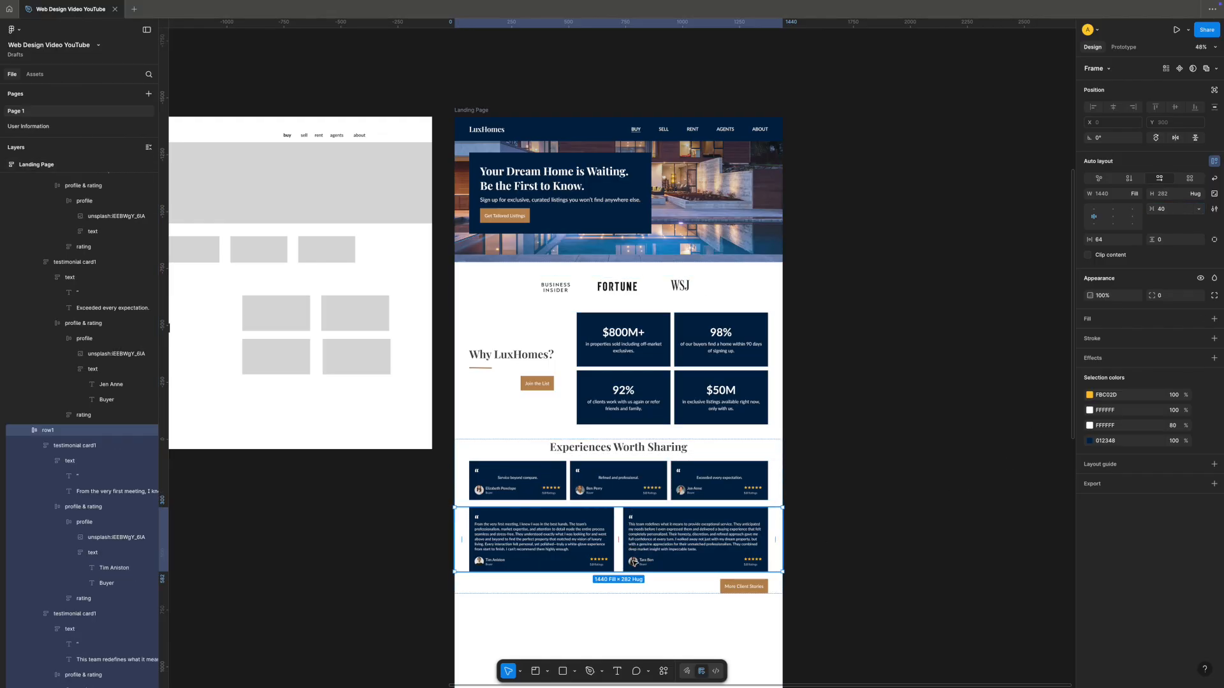
click(1170, 210)
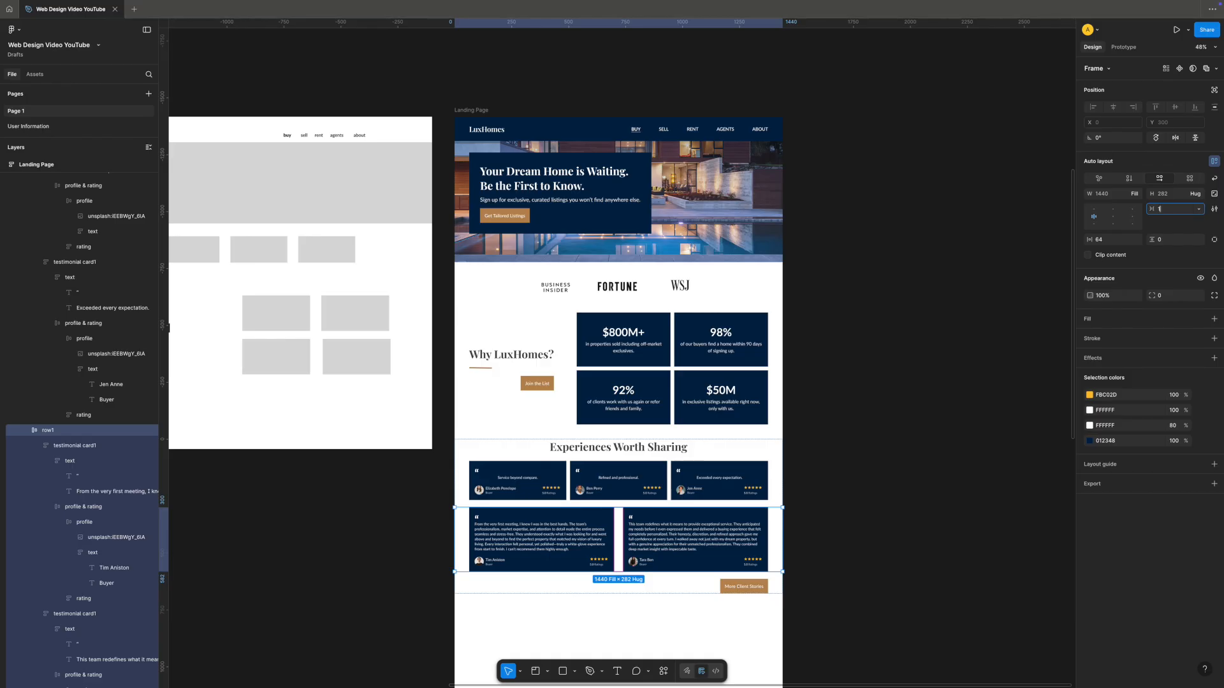
key(Escape)
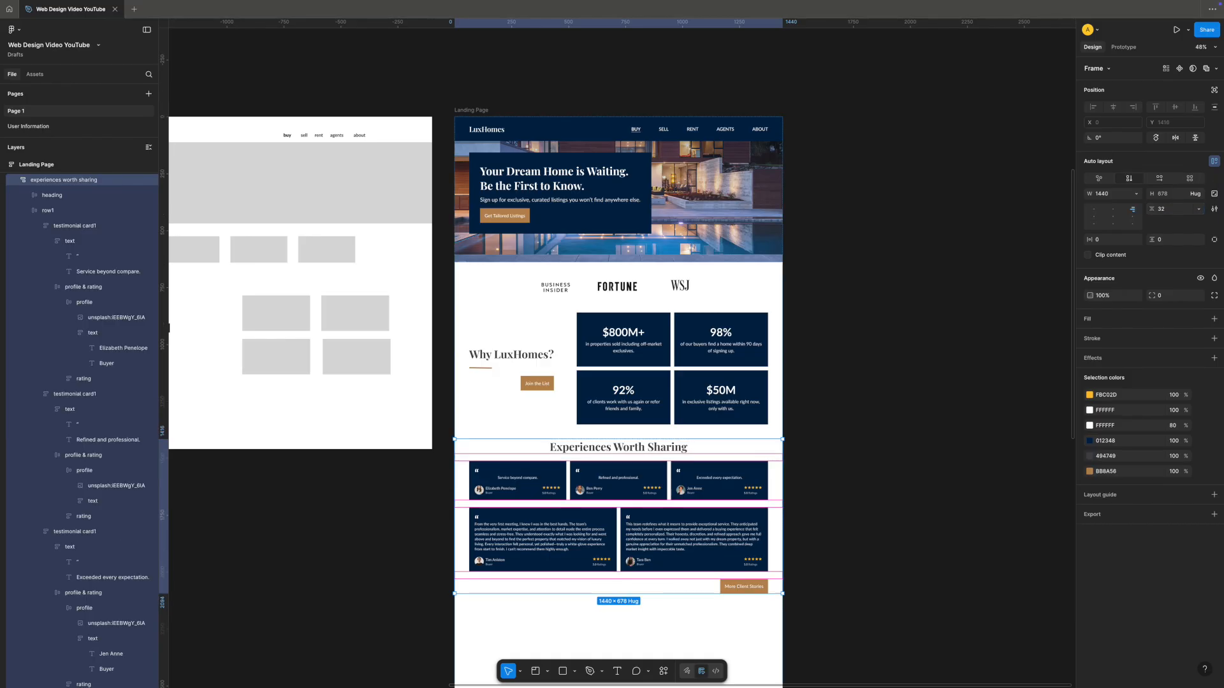
click(651, 551)
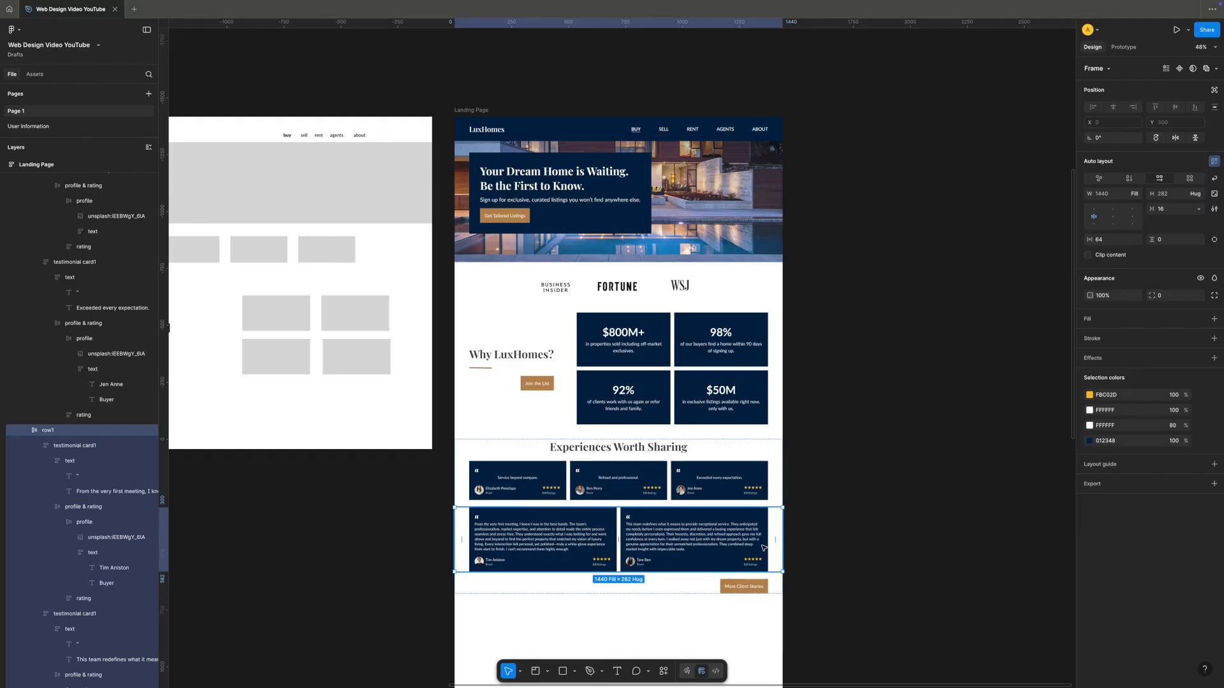
Examine the vertical spacing between the two testimonial rows in the "Experiences Worth Sharing" section
scroll(864, 537, down, 1)
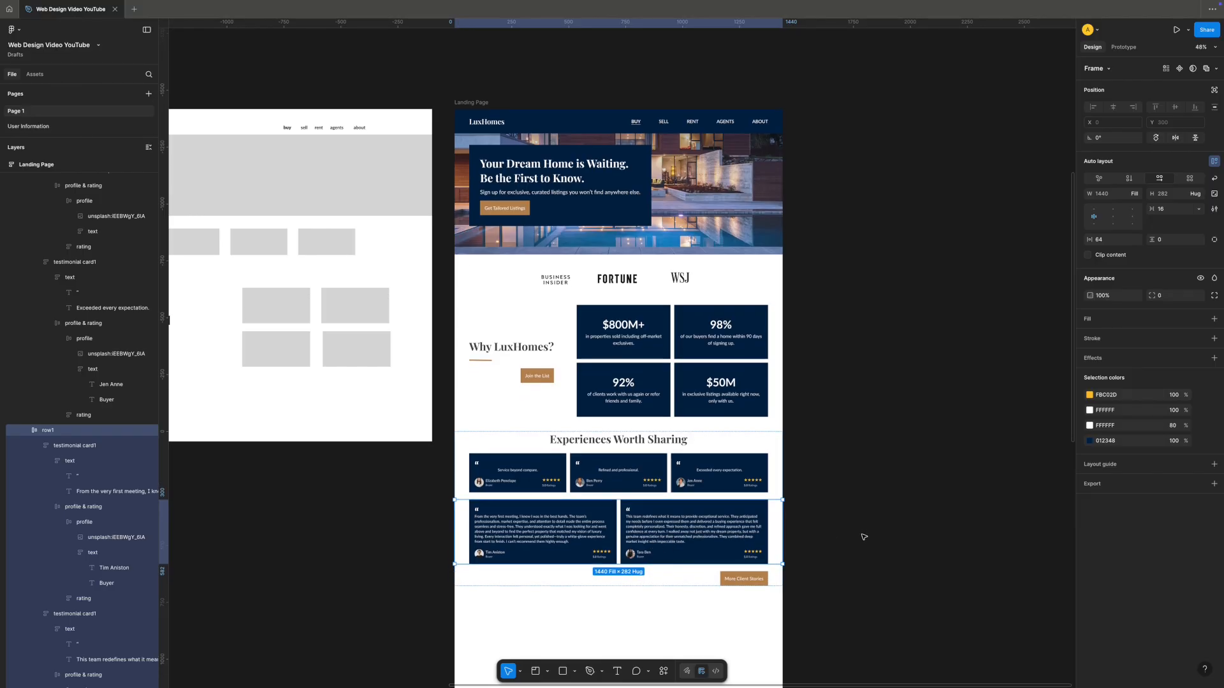
scroll(863, 537, down, 1)
scroll(846, 526, down, 1)
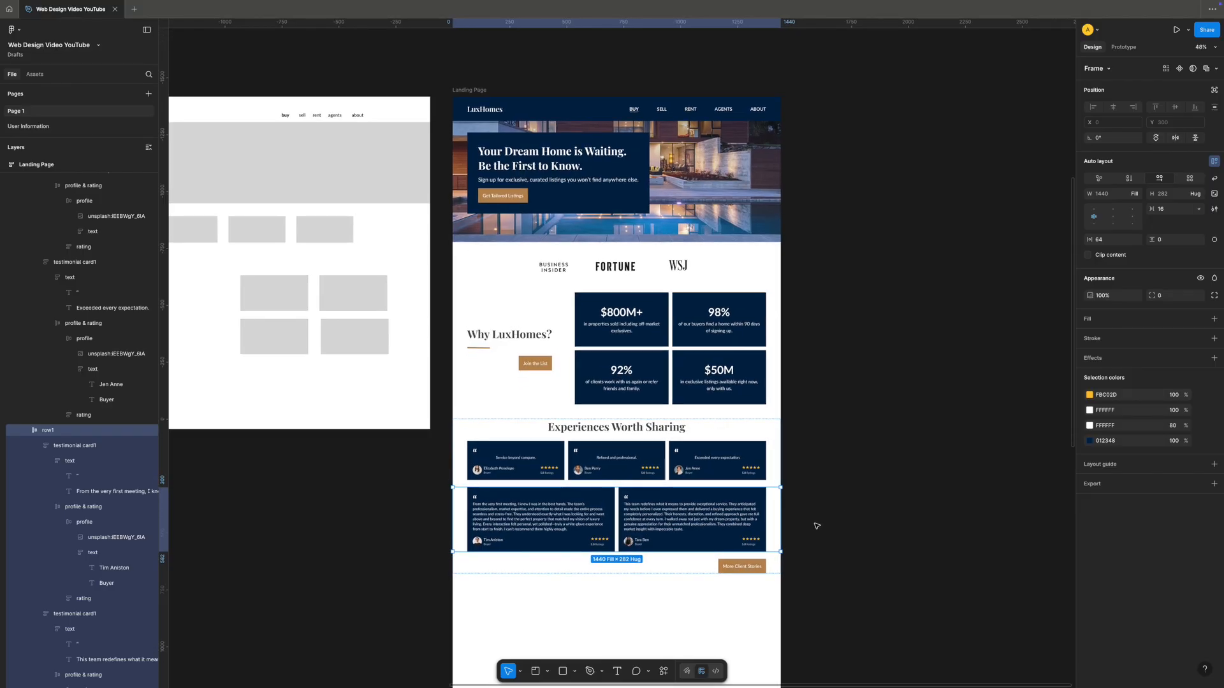
scroll(806, 527, up, 1)
ctrl+scroll(791, 528, up, 3)
scroll(773, 528, up, 1)
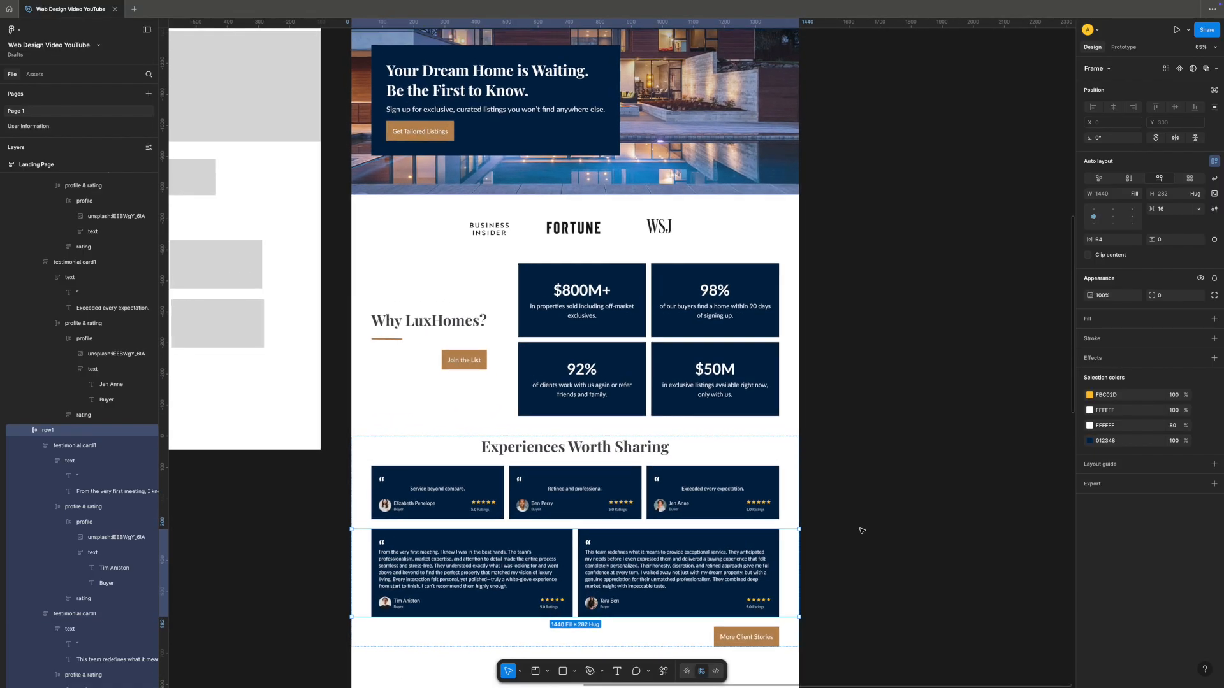
ctrl+scroll(773, 527, up, 2)
click(774, 516)
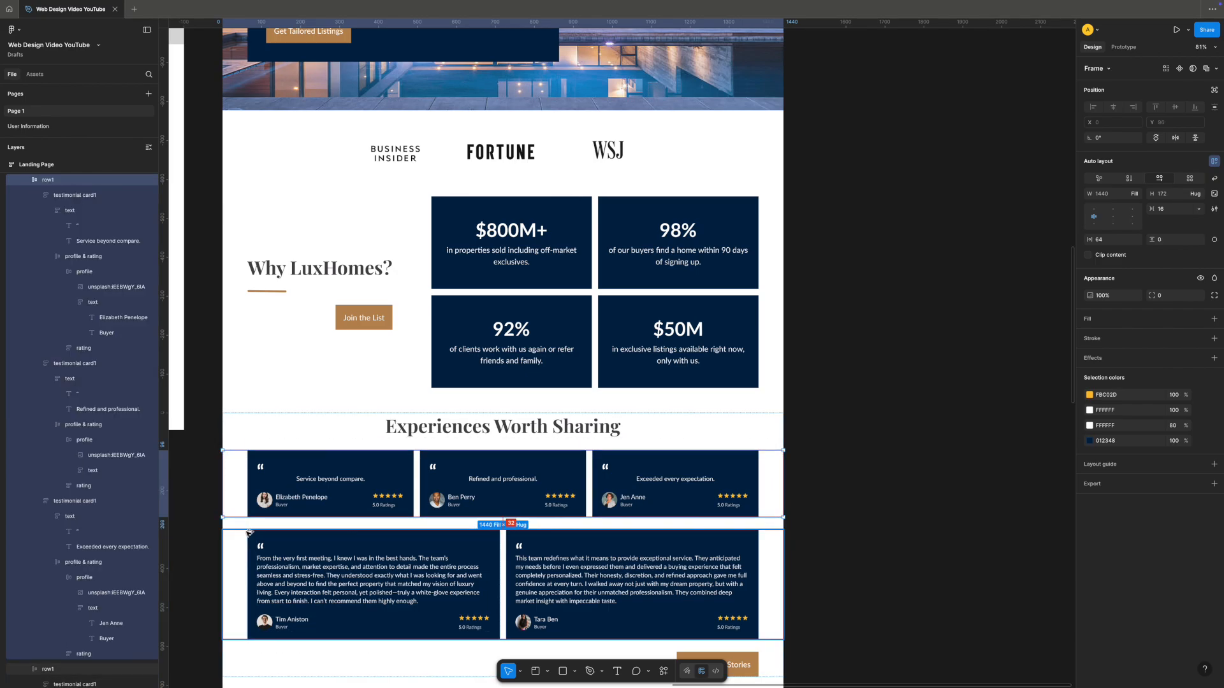
click(244, 509)
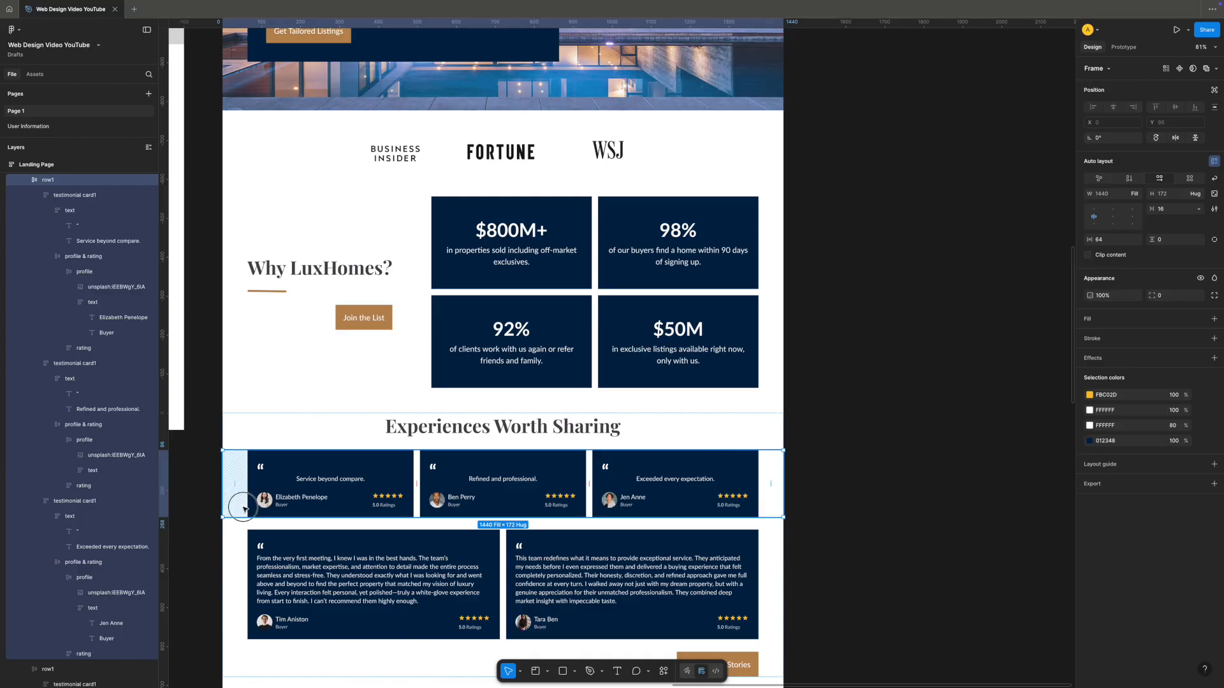
Collapse the second and third testimonial cards and their parent three-card row in the layer tree
click(38, 364)
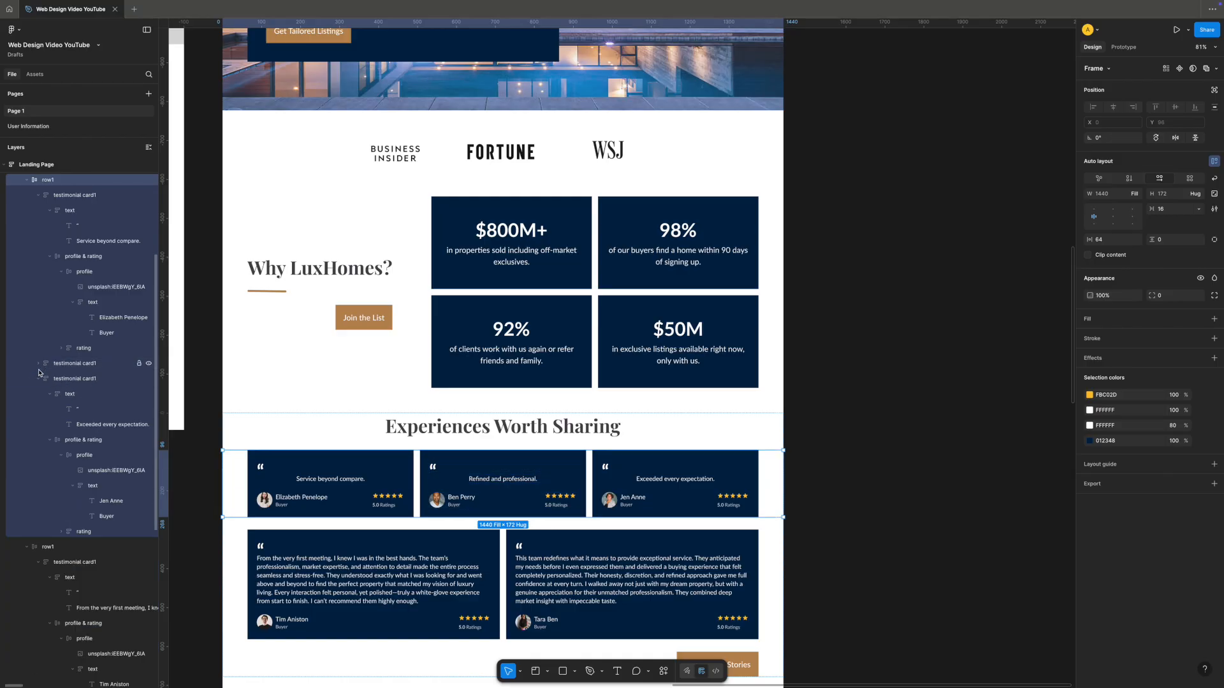
click(35, 380)
click(36, 380)
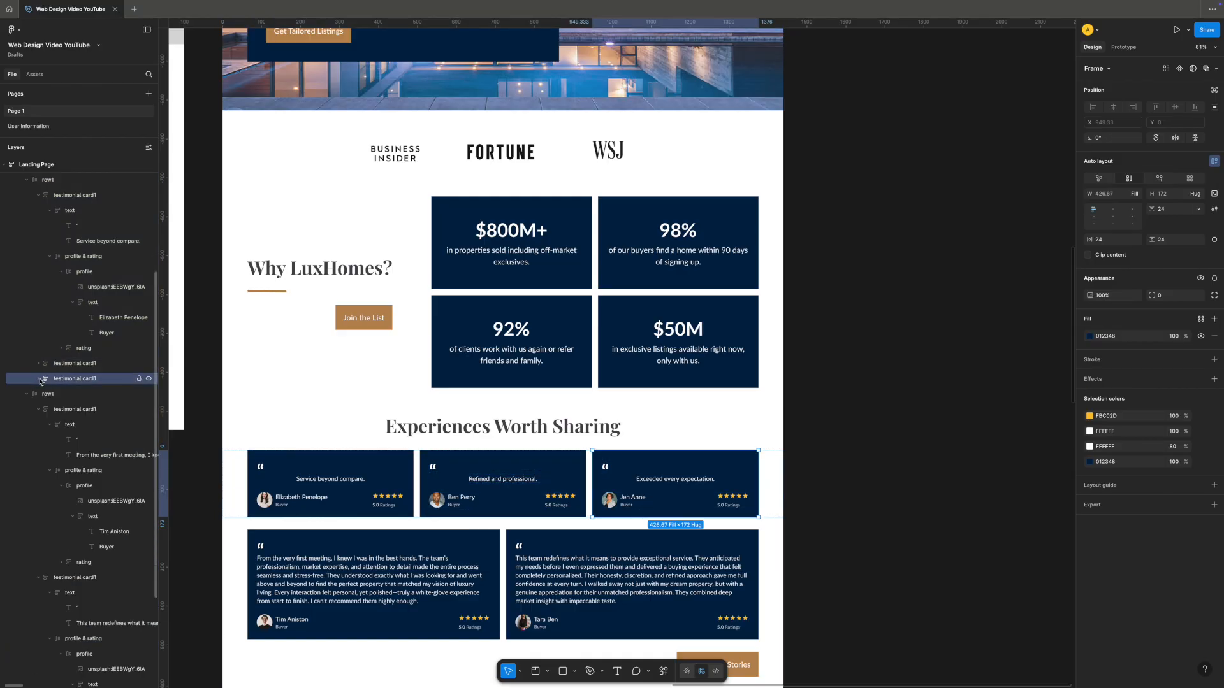
click(76, 364)
click(90, 380)
click(88, 364)
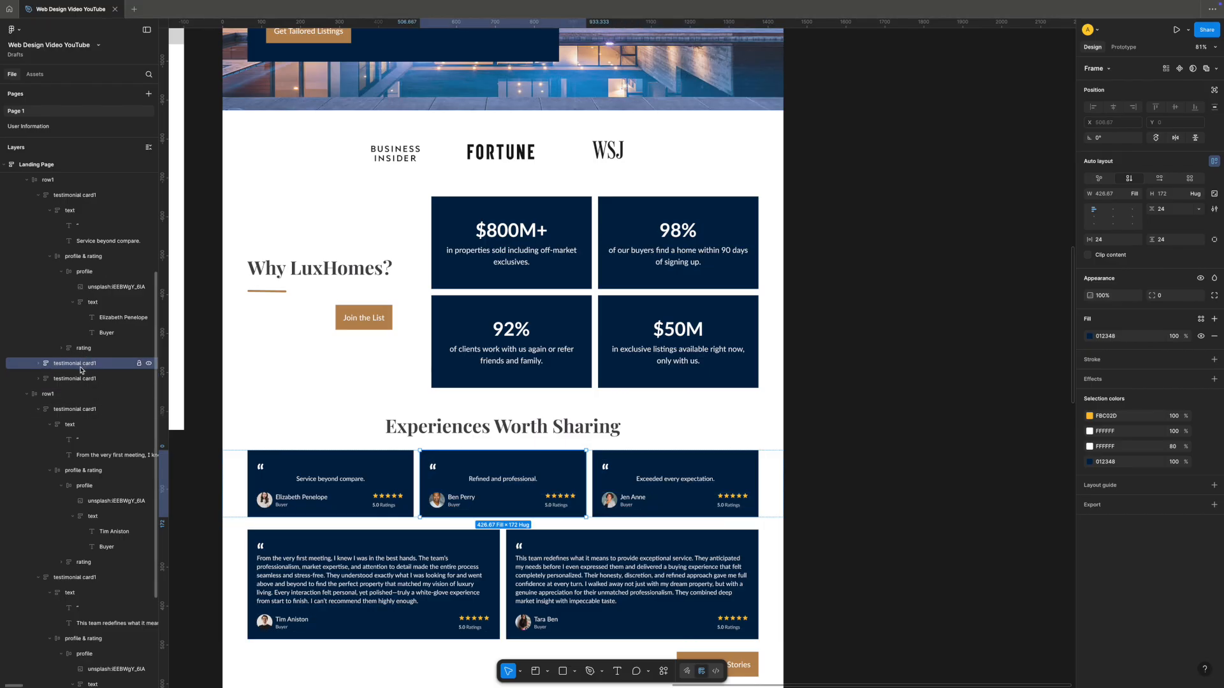
scroll(77, 364, up, 2)
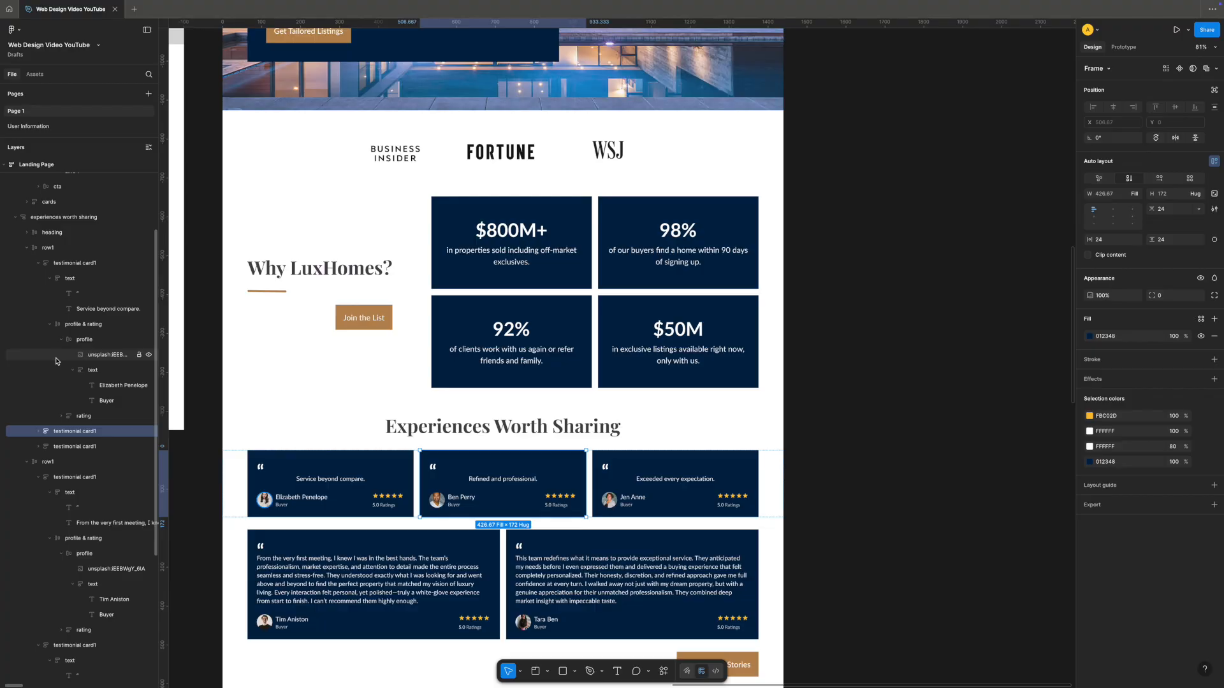
click(27, 250)
click(56, 249)
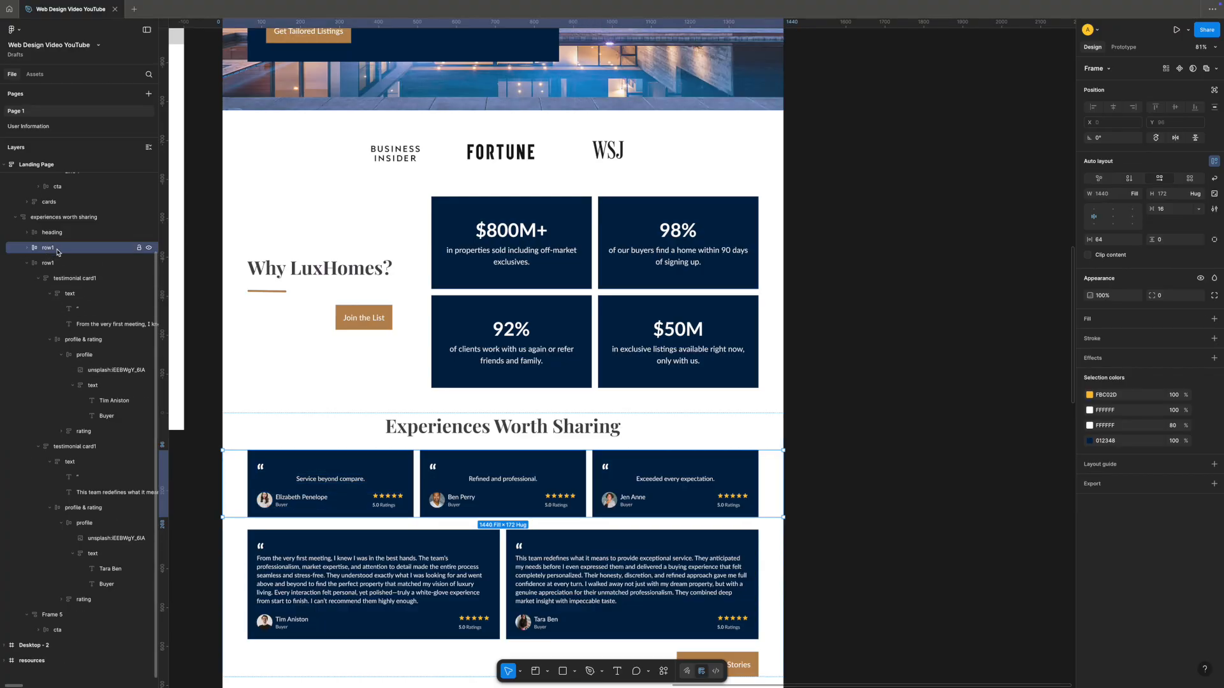
Rename the layer of the row with the two long testimonial cards to "row2" and collapse it
double_click(61, 261)
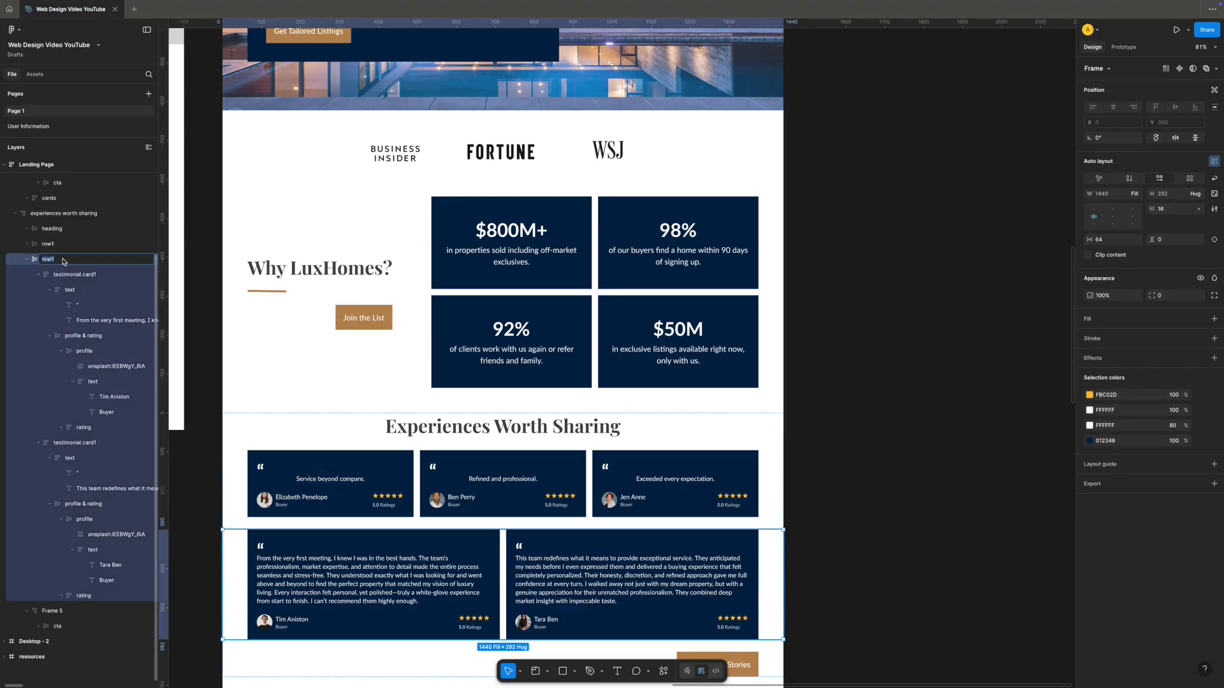
text(row2)
key(Return)
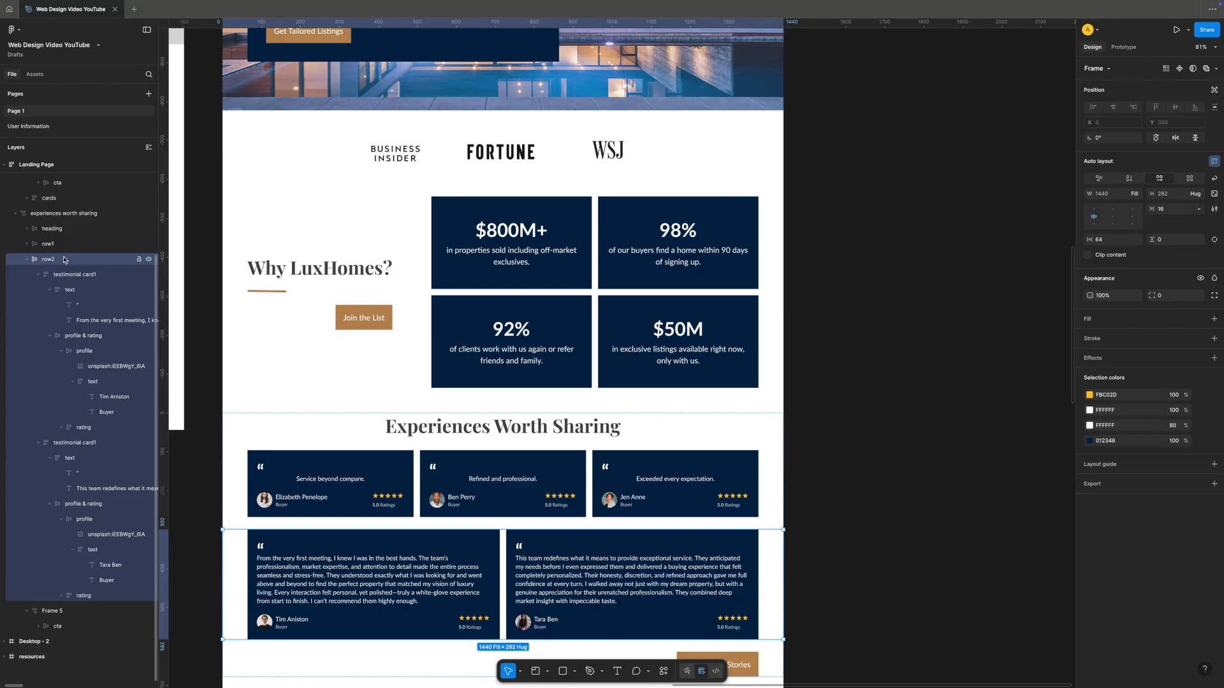
click(27, 260)
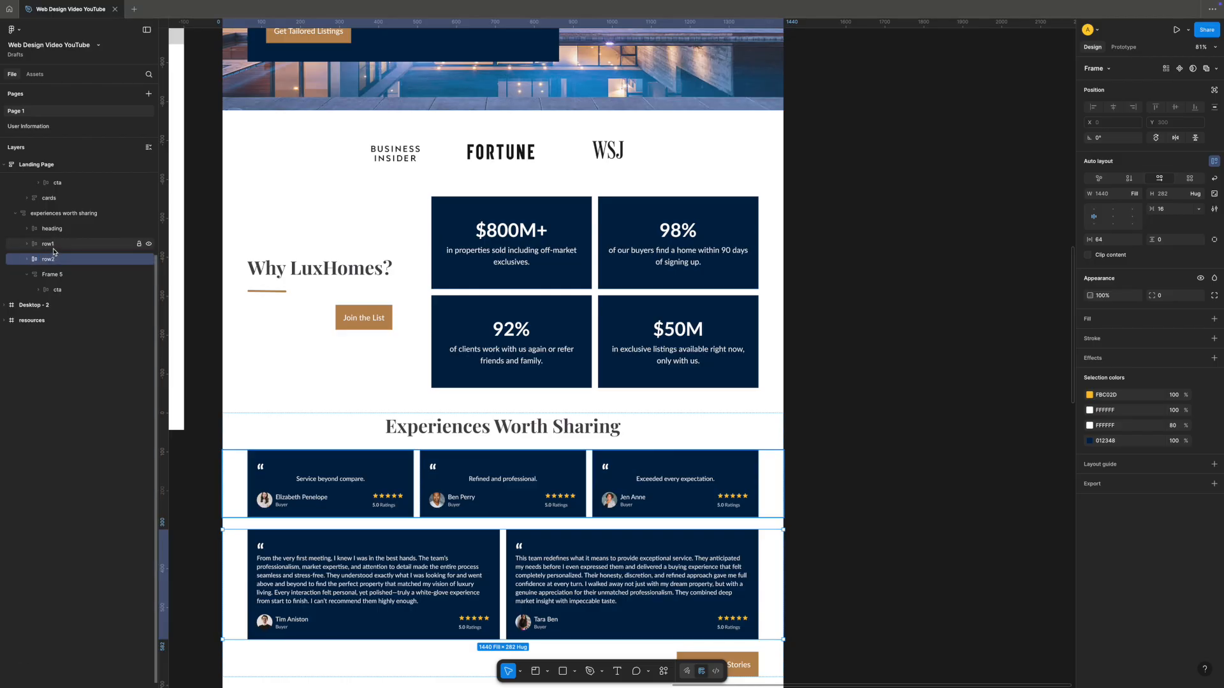
Wrap row1 and row2 together in a vertical auto layout frame and name it "cards"
shift+click(55, 250)
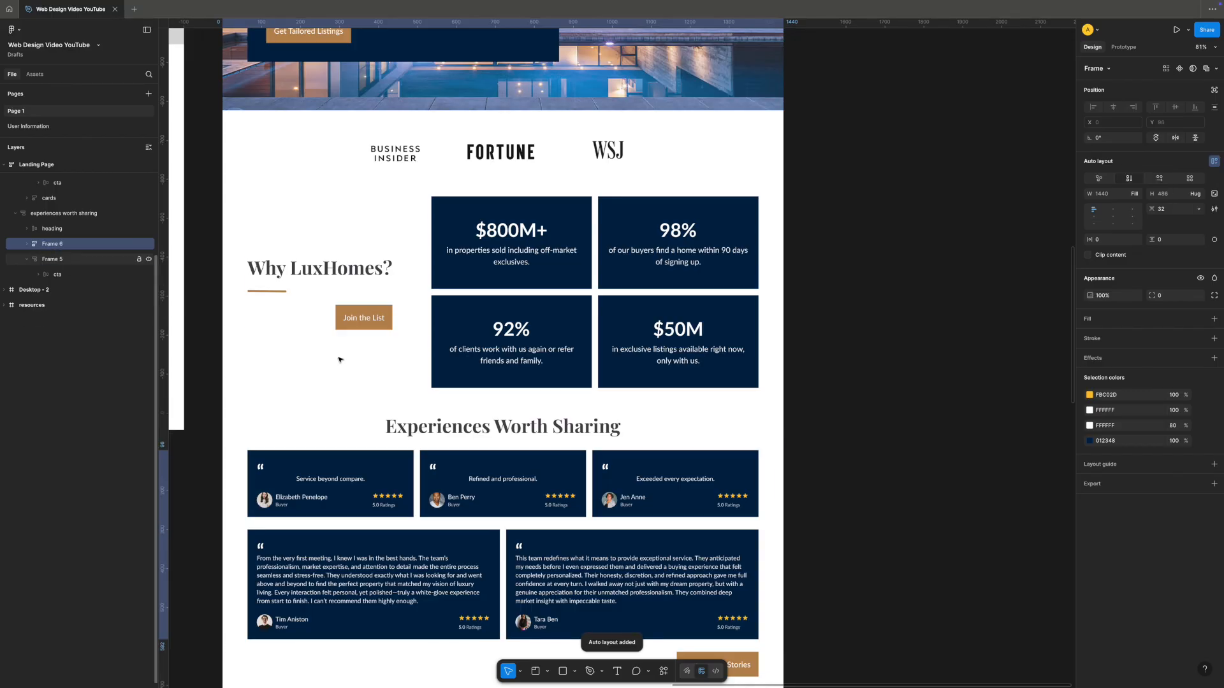
double_click(90, 246)
text(cars)
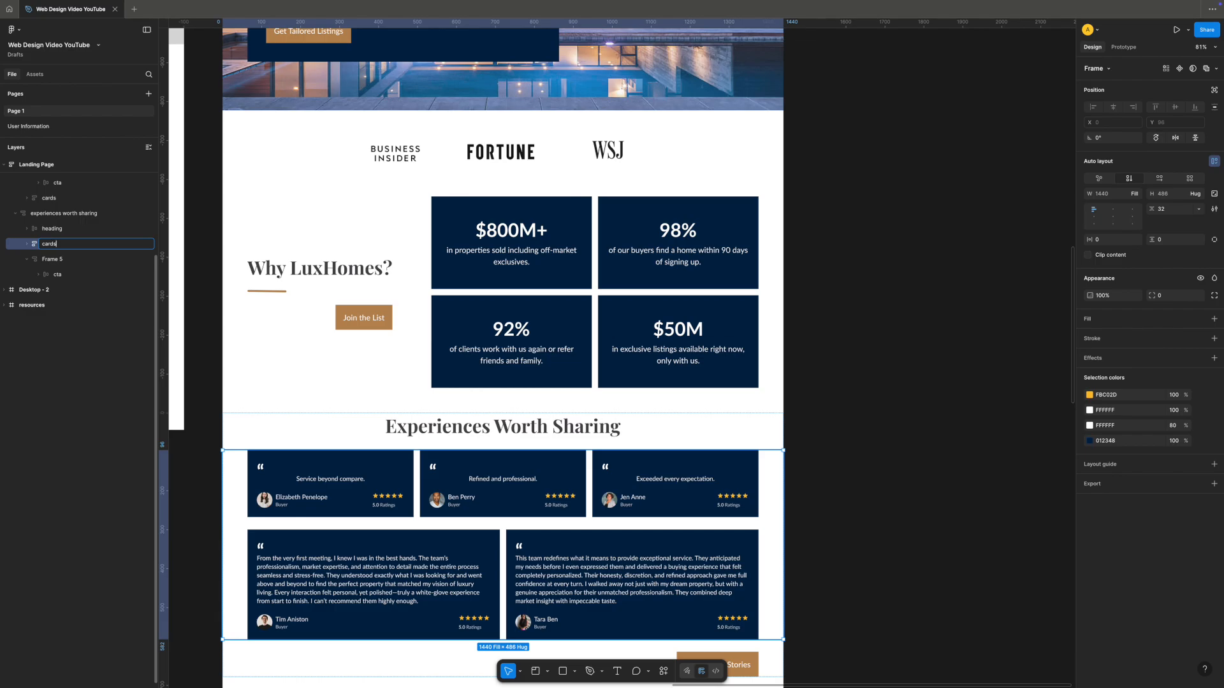
key(Return)
Set the vertical gap between the two testimonial rows in the cards frame to 16
click(1183, 214)
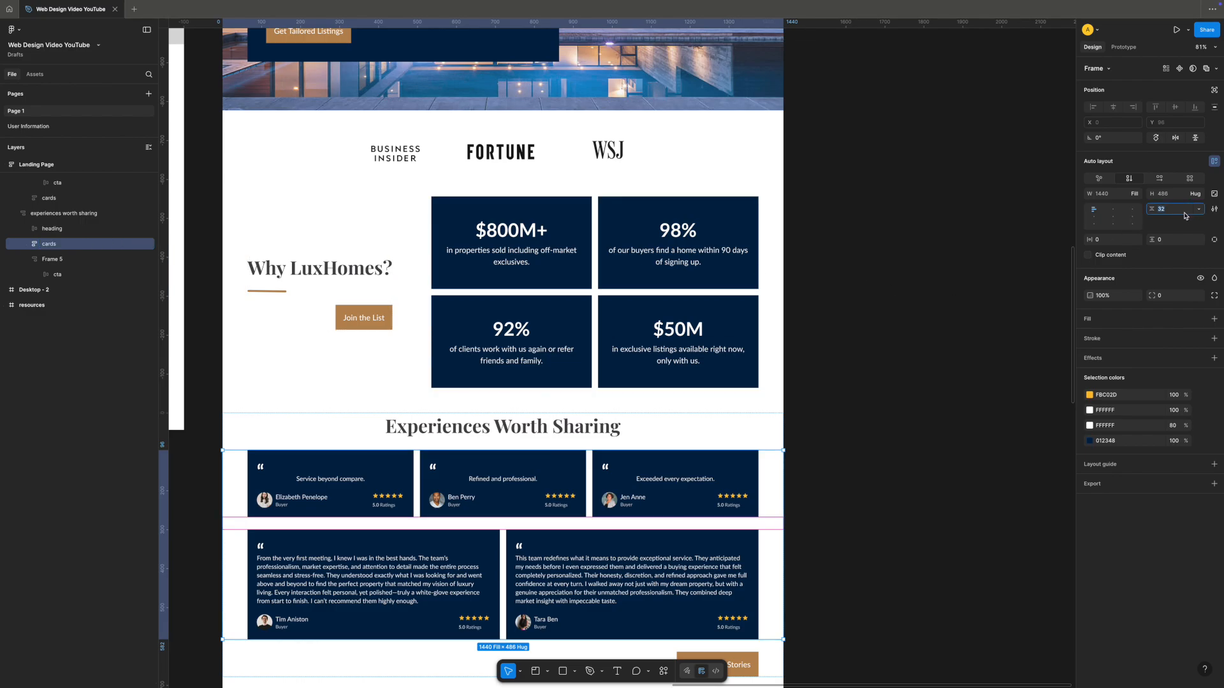
text(16)
key(Return)
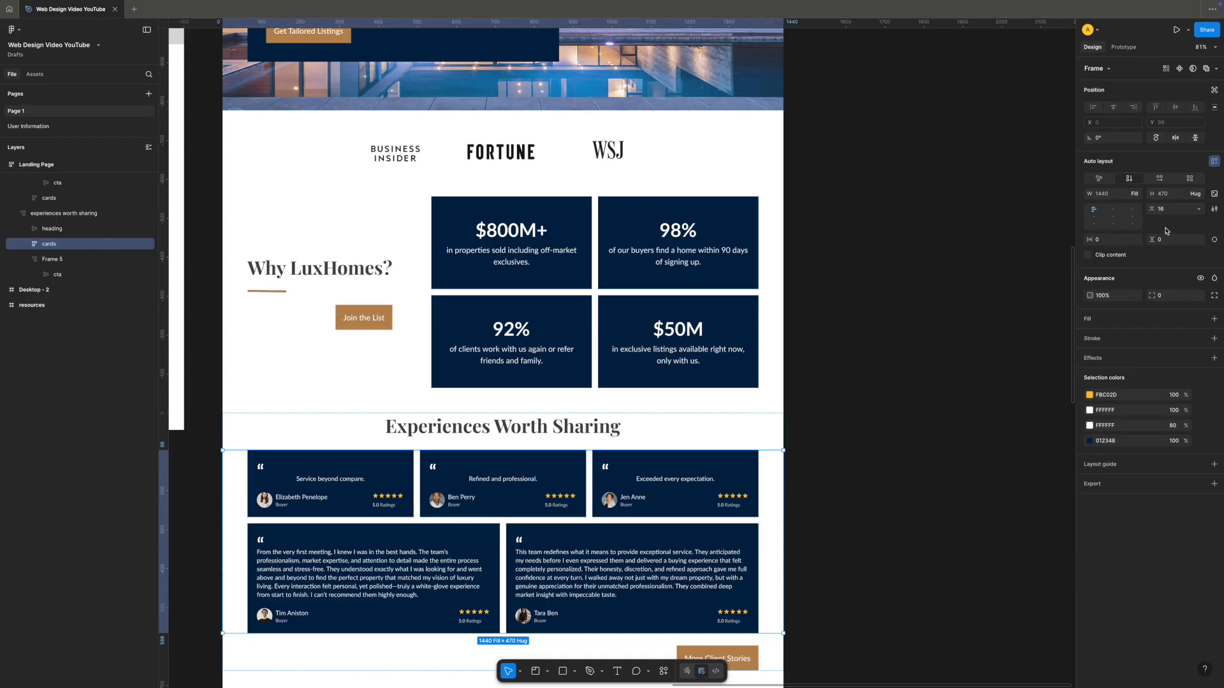
scroll(1037, 310, down, 3)
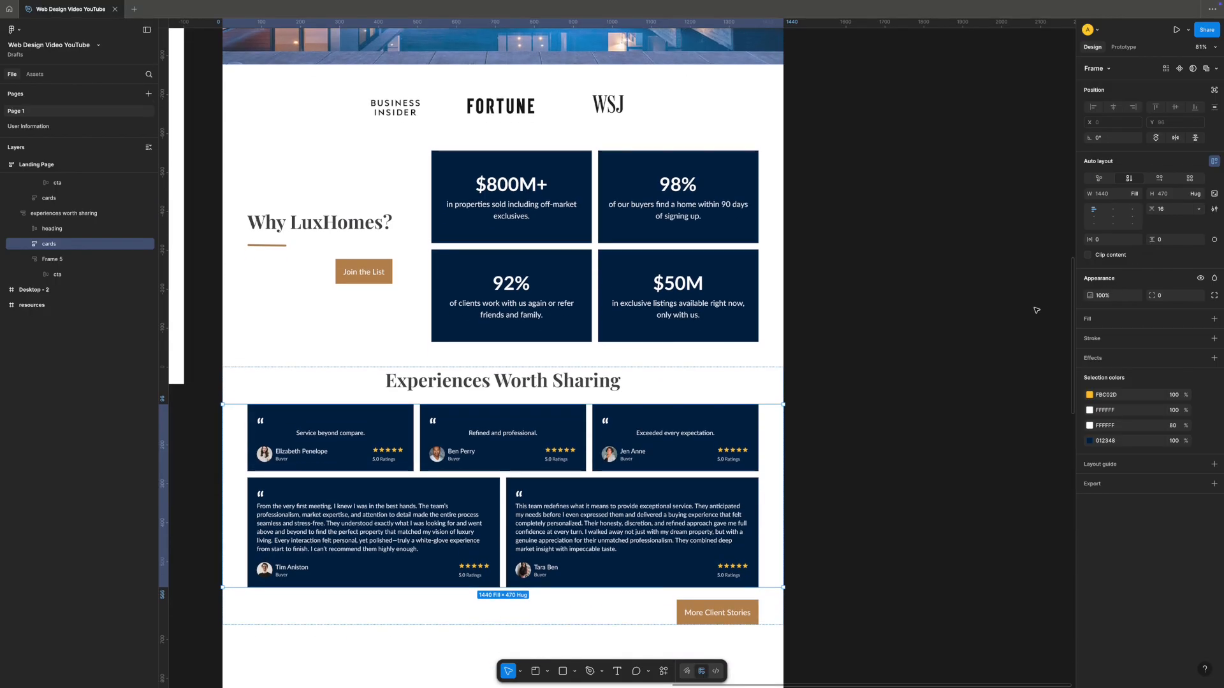
click(1036, 311)
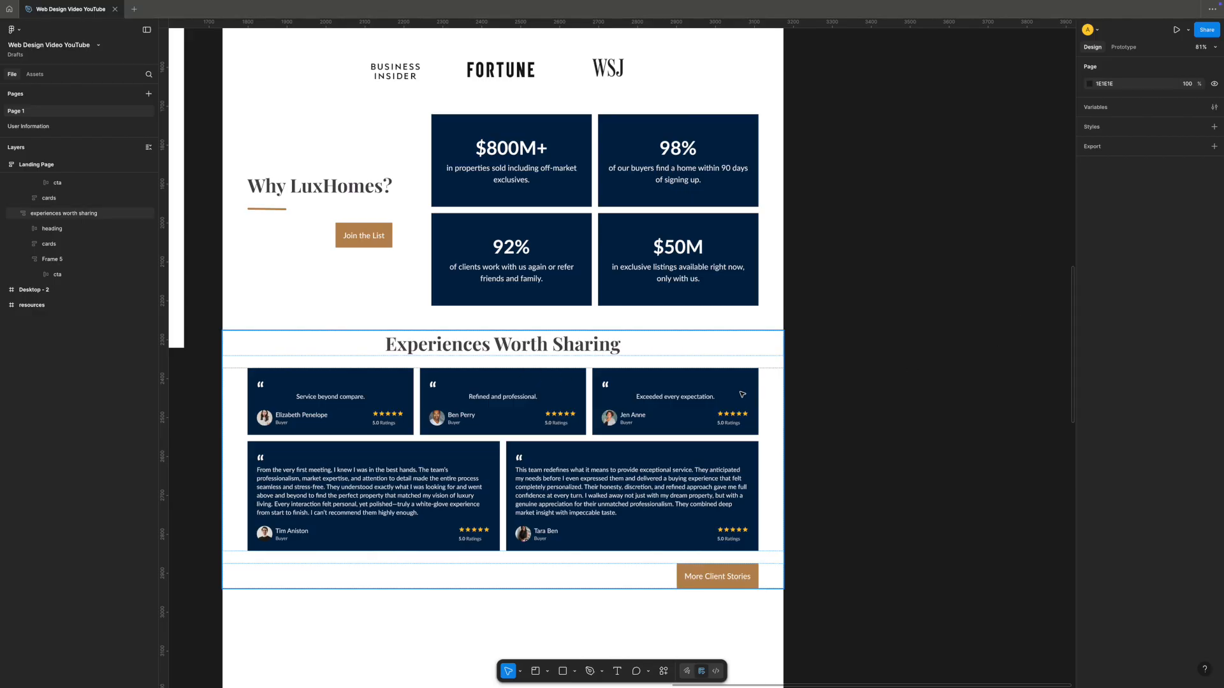
Set the vertical gap between the heading, cards and button in the "experiences worth sharing" frame to 24
double_click(778, 404)
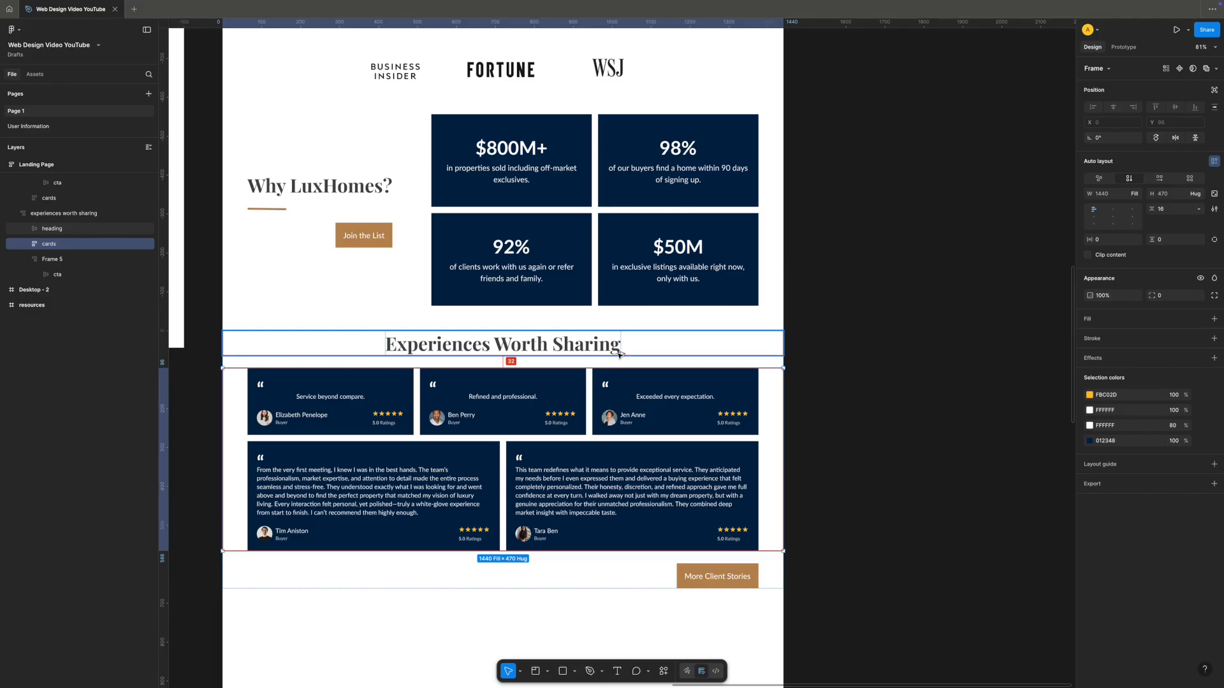
click(83, 214)
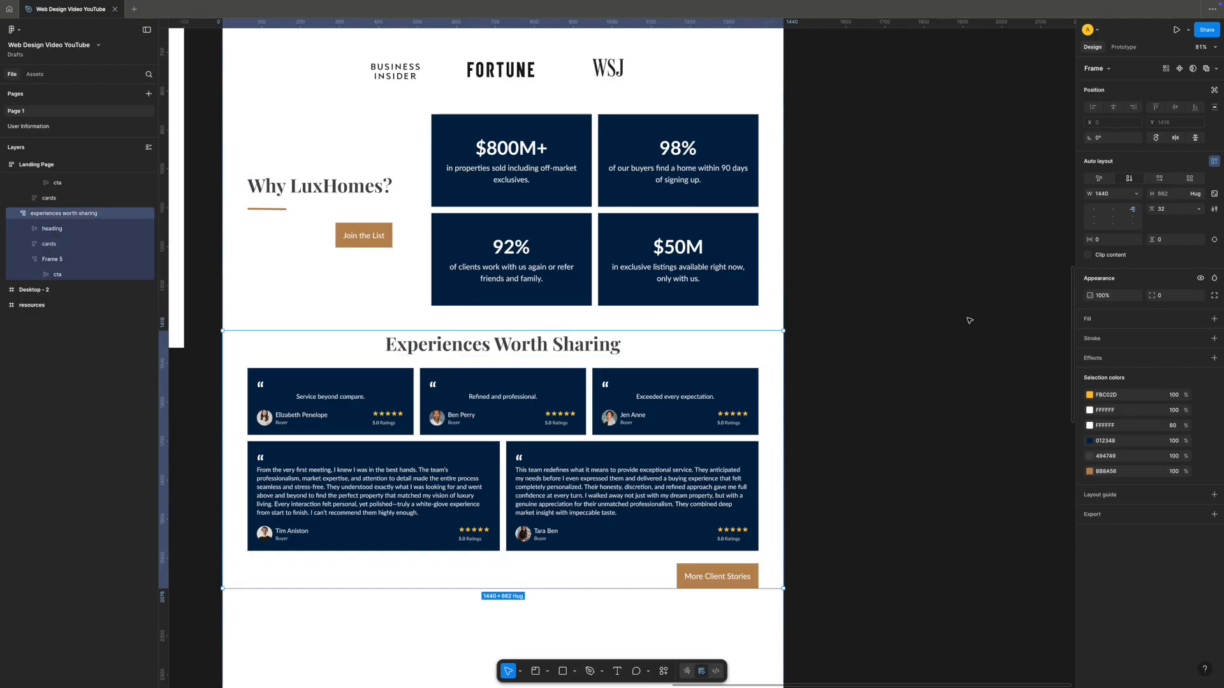
click(1170, 211)
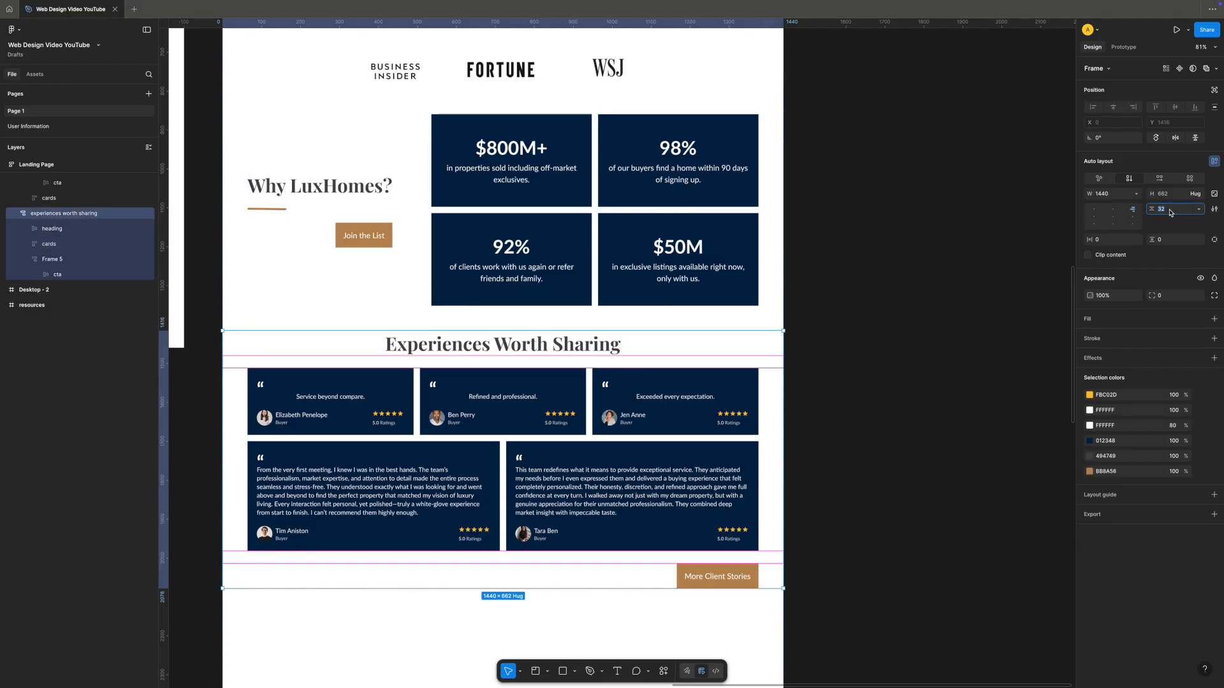
text(24)
key(Return)
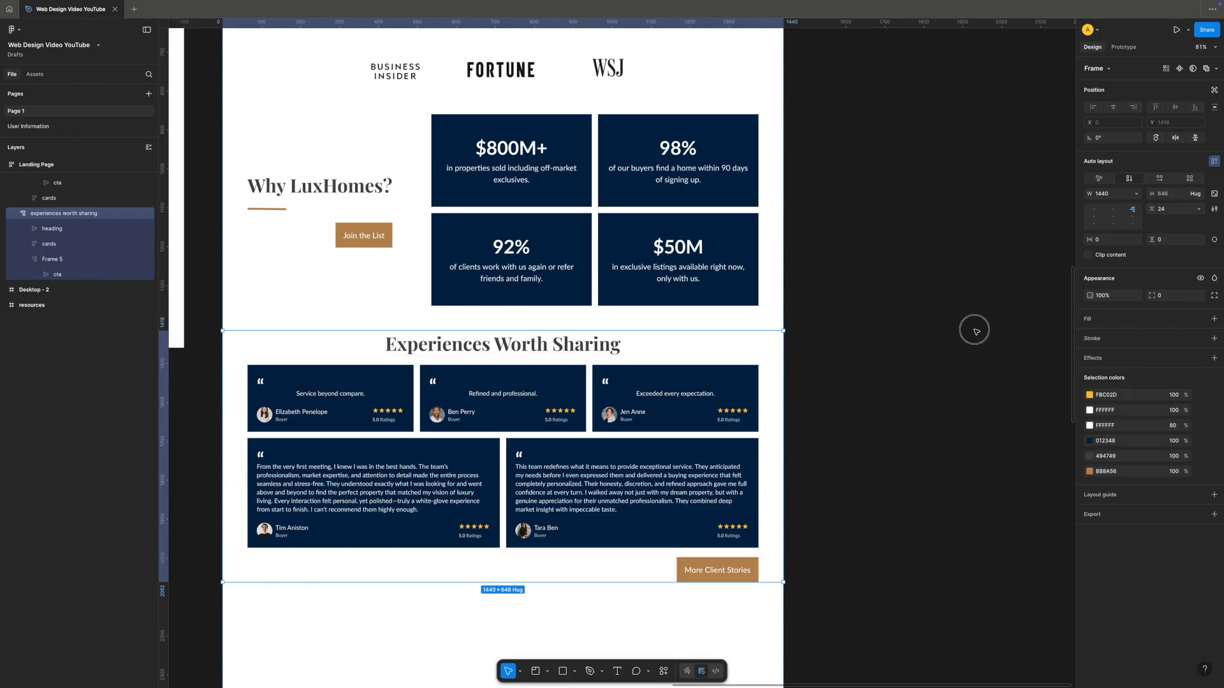
click(975, 332)
scroll(978, 333, up, 1)
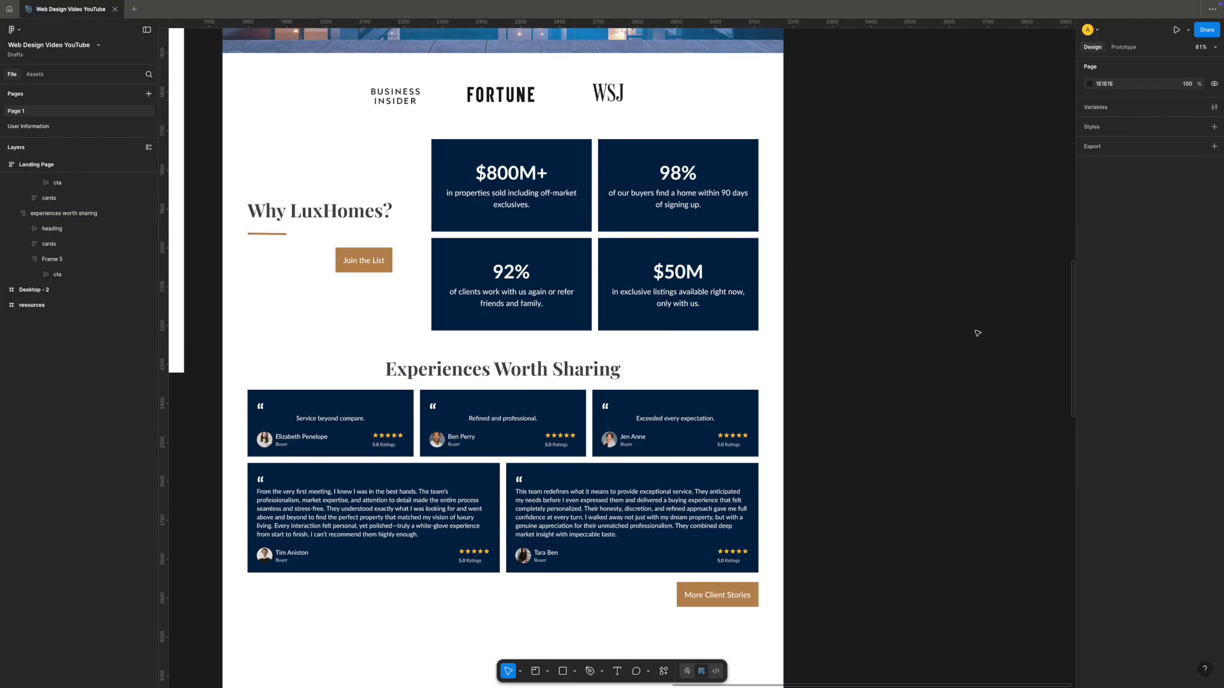
scroll(978, 333, up, 1)
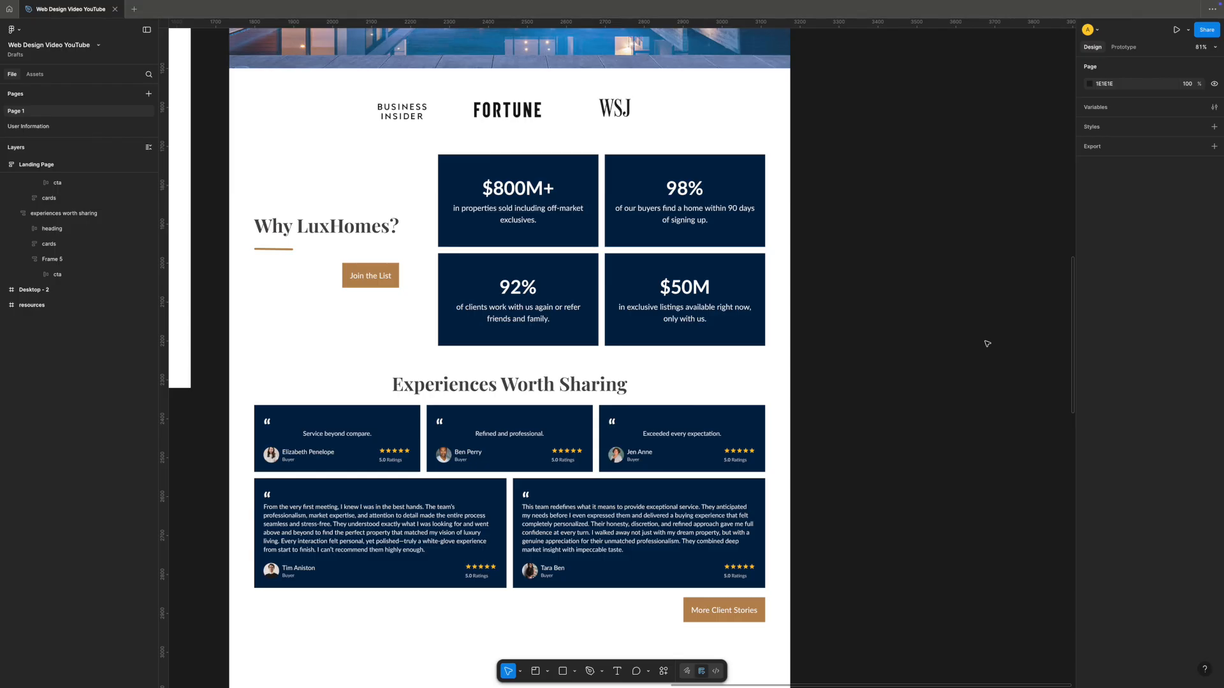
scroll(987, 344, up, 3)
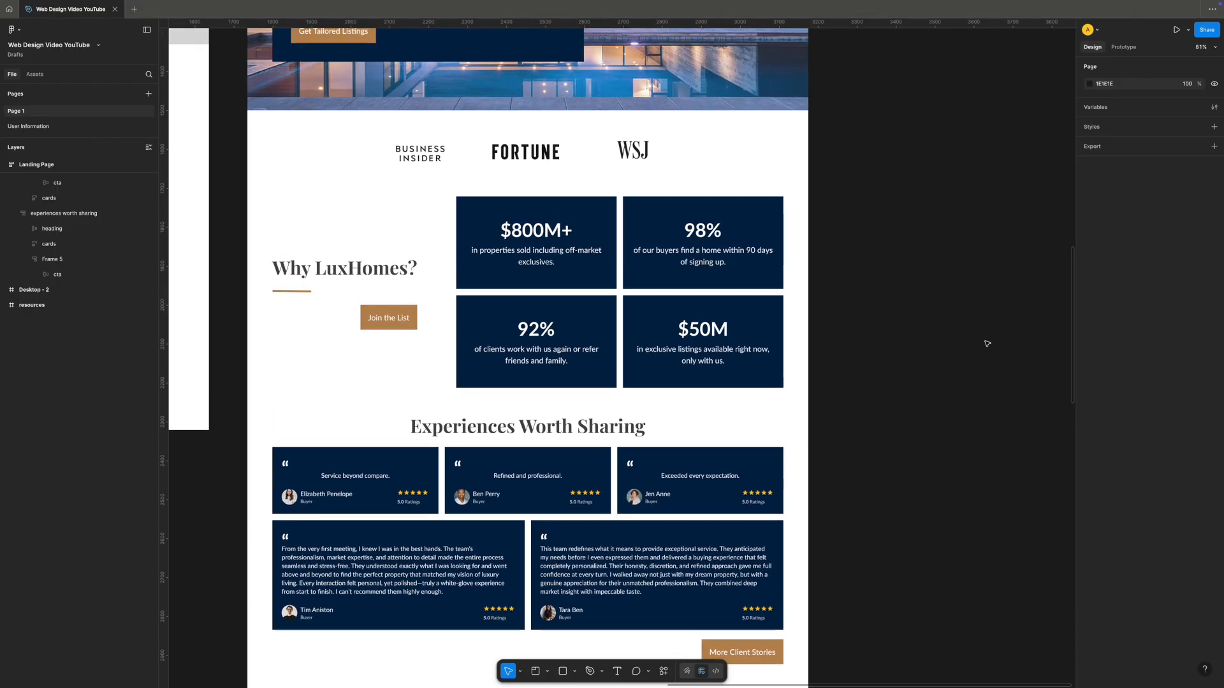
Set the vertical gap of the "experiences worth sharing" frame to 32
click(77, 213)
click(1171, 213)
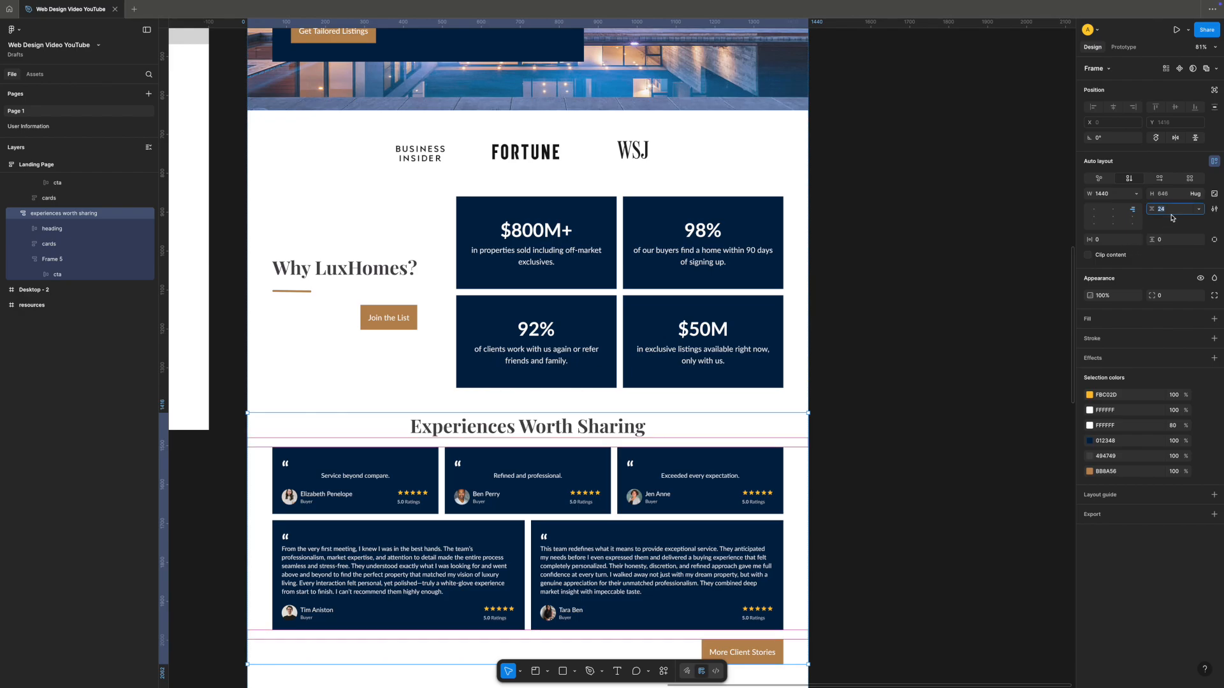
text(32)
key(Return)
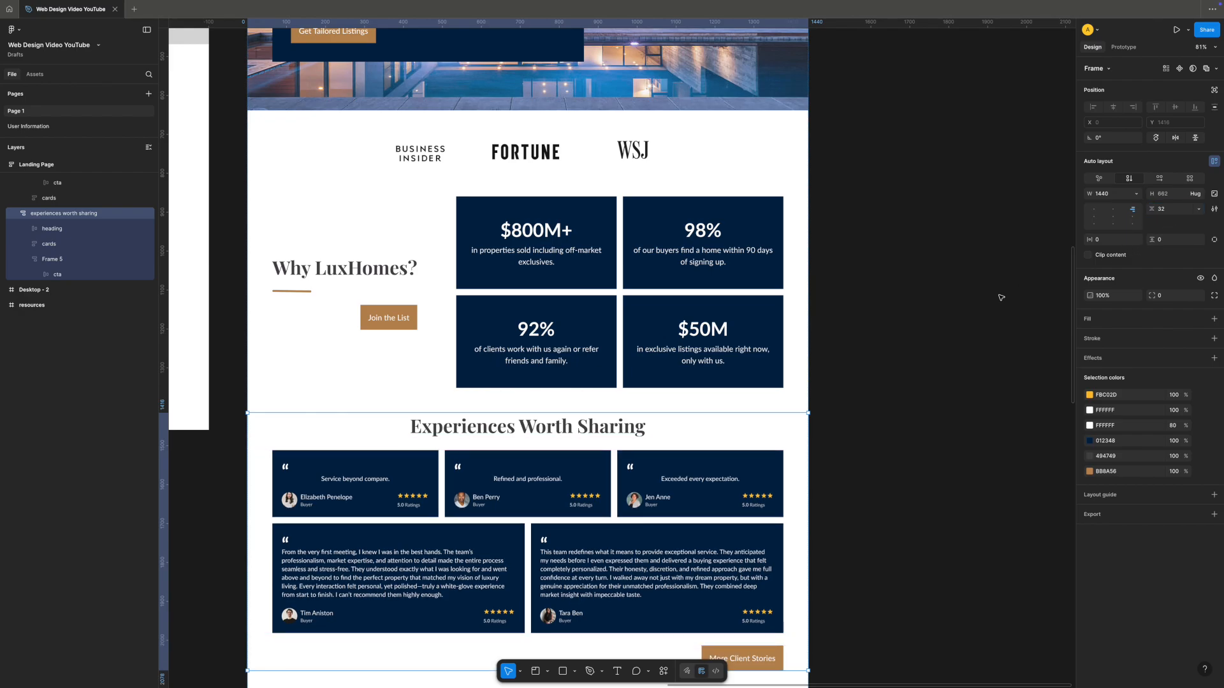
click(999, 298)
Try an automatic line height on the testimonial text beginning "This team redefines what it means" and undo it
scroll(998, 298, down, 2)
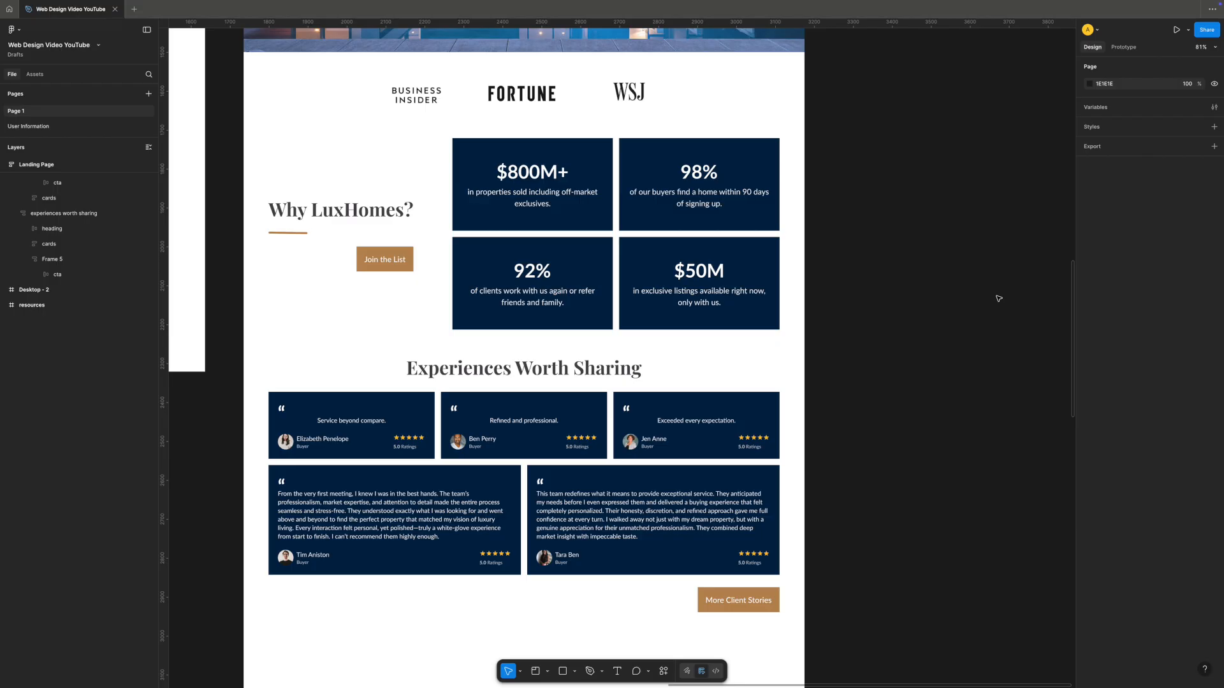
scroll(998, 298, right, 1)
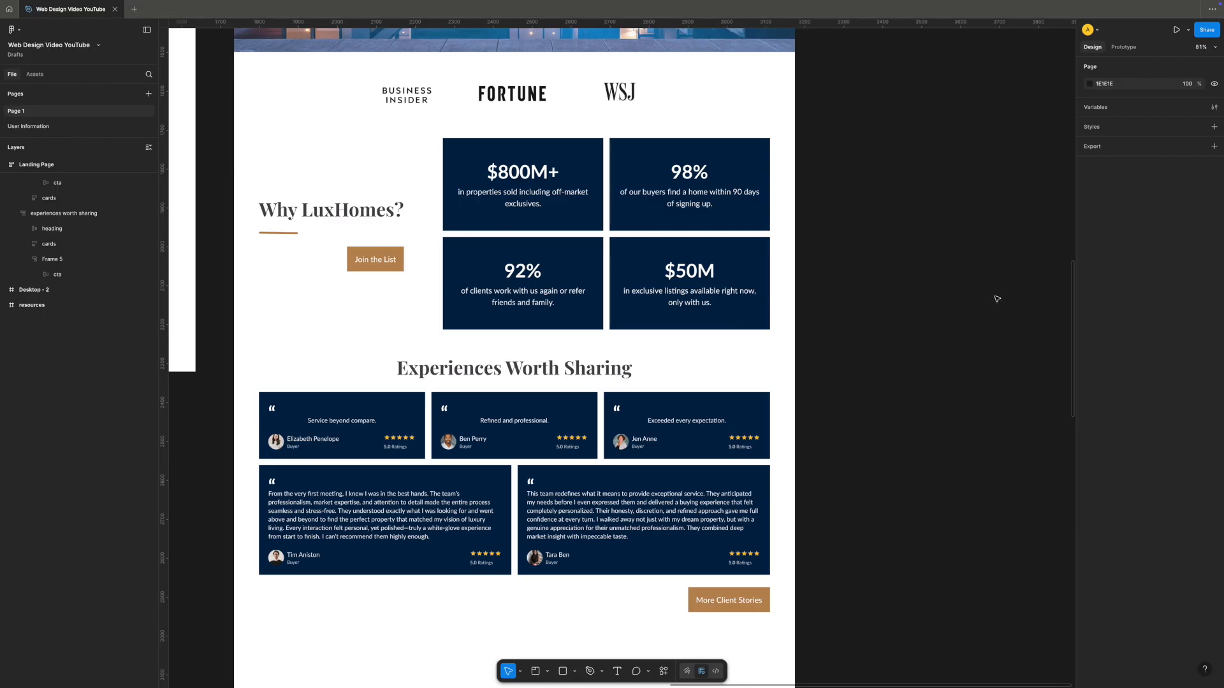
scroll(997, 299, down, 2)
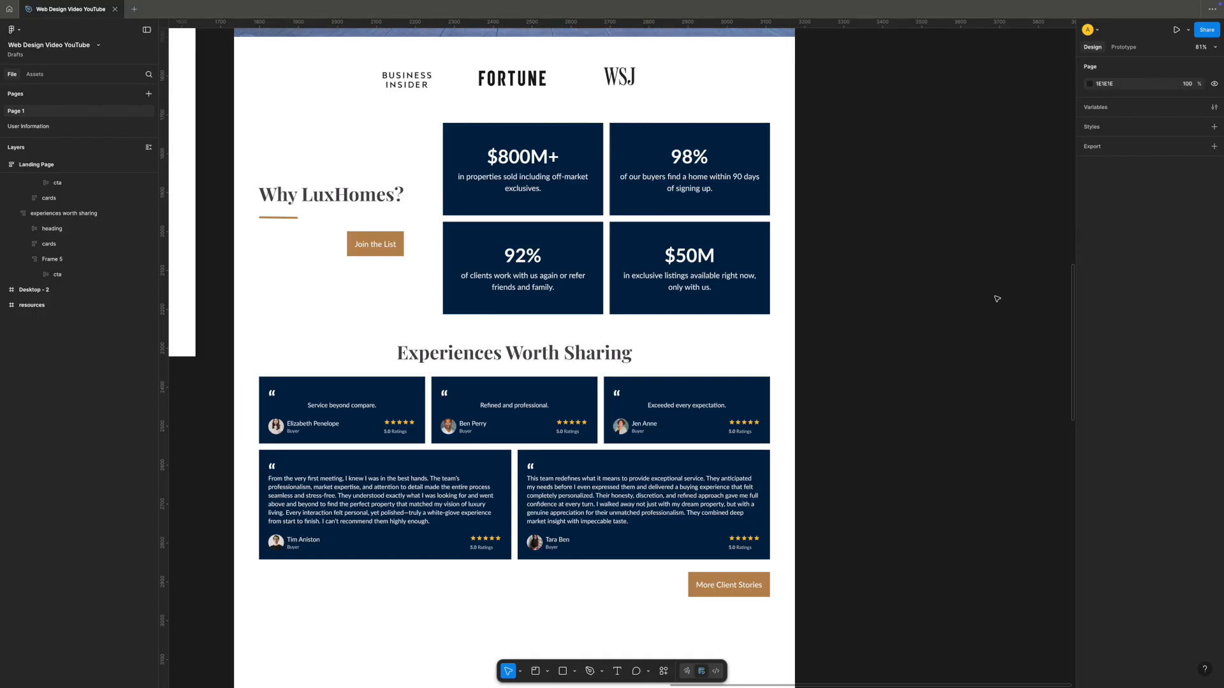
scroll(998, 298, up, 2)
scroll(958, 314, up, 3)
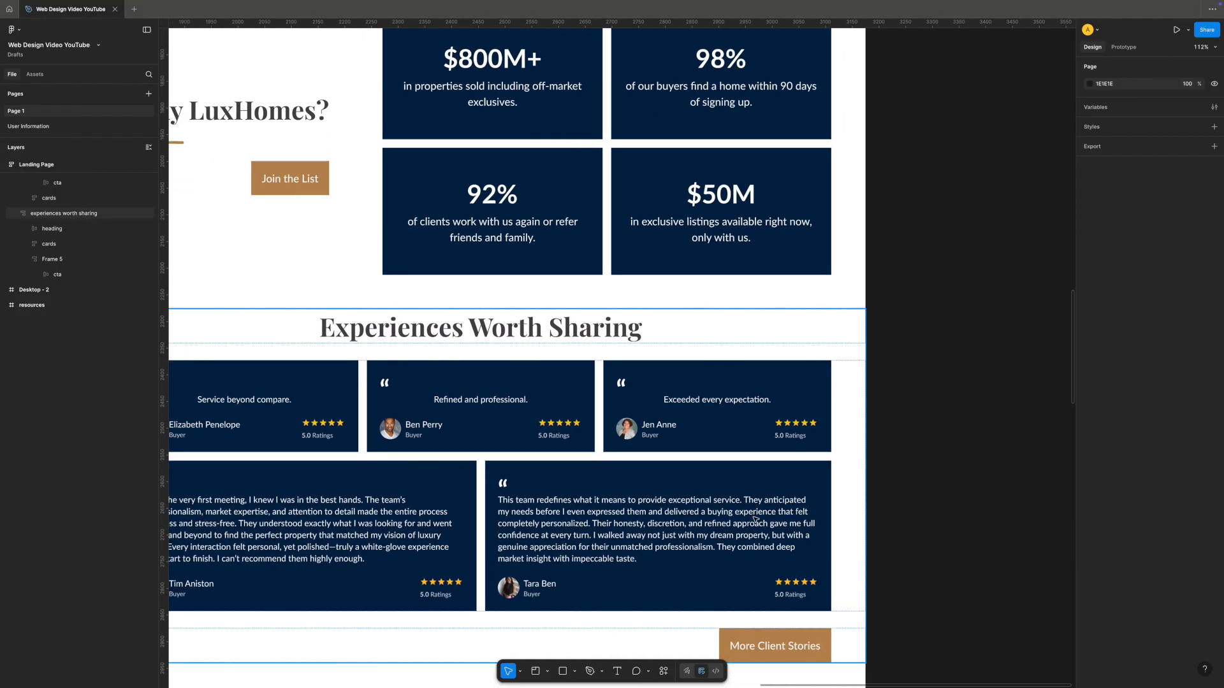
scroll(758, 519, left, 5)
scroll(762, 519, left, 1)
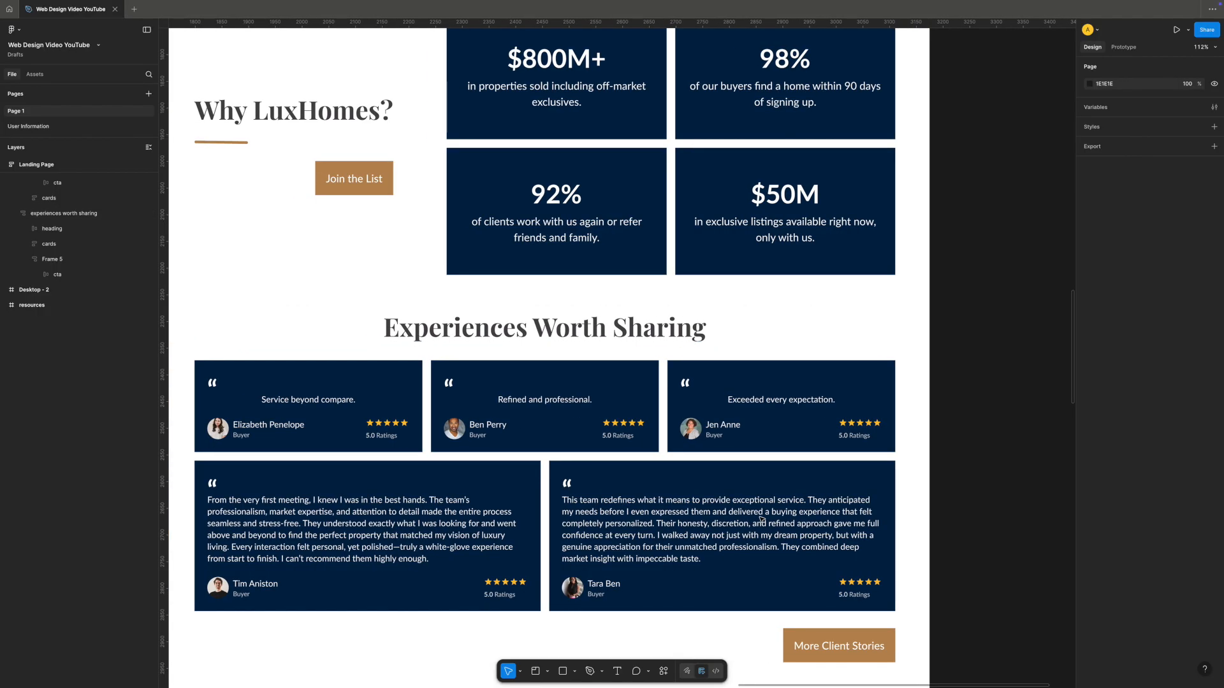
click(762, 520)
double_click(761, 520)
double_click(761, 519)
double_click(760, 519)
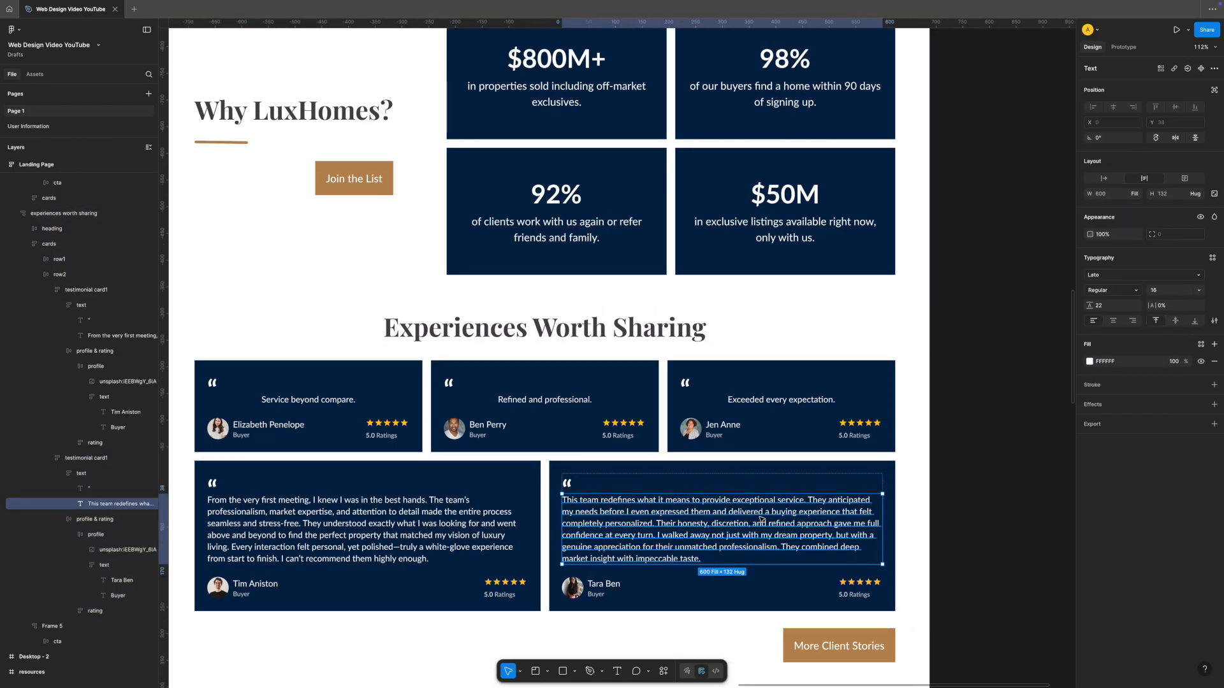
double_click(760, 520)
click(759, 513)
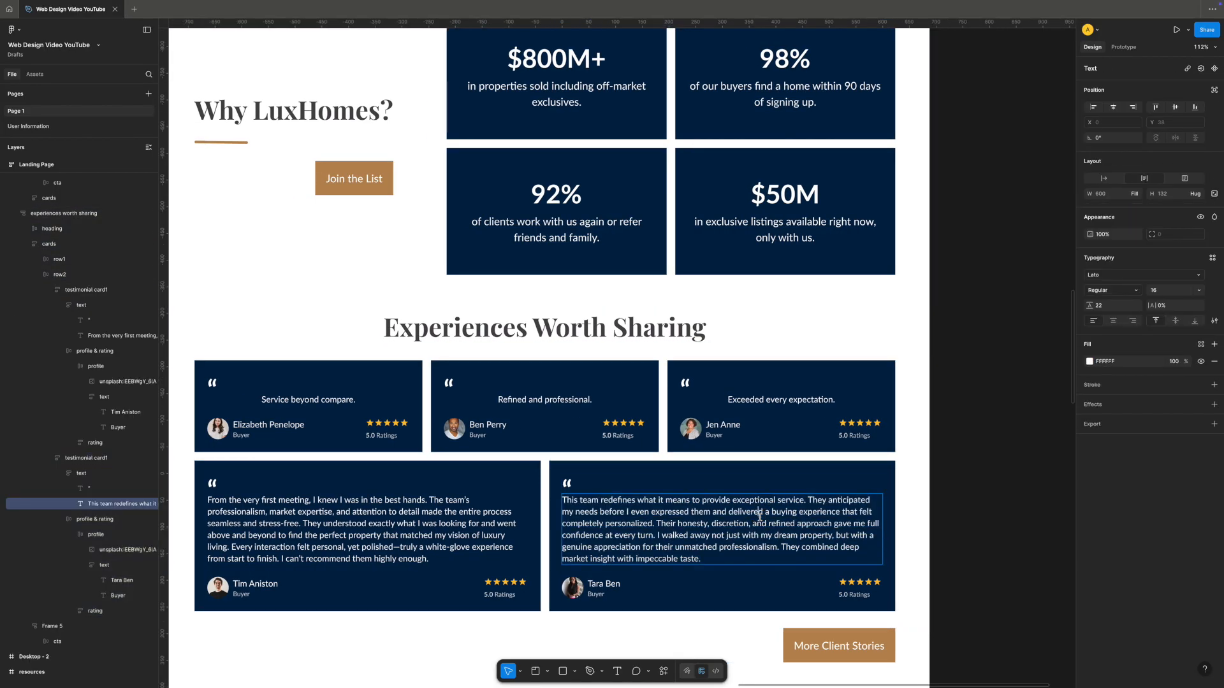
triple_click(759, 515)
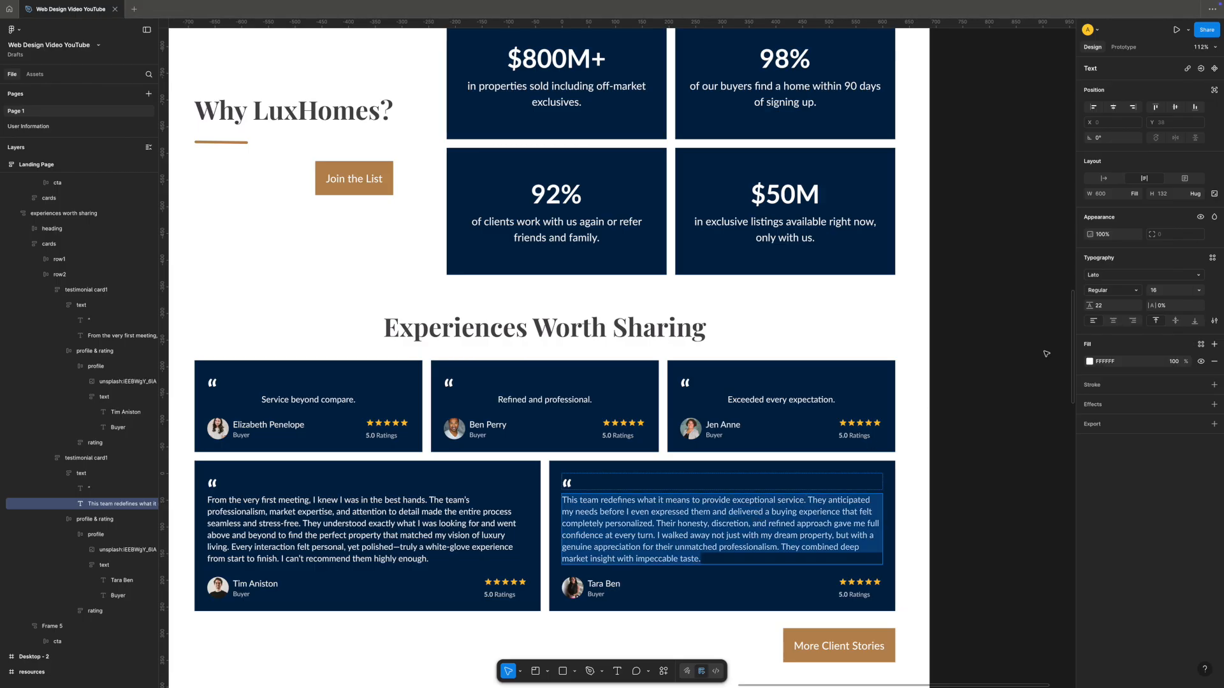
click(1112, 312)
key(BackSpace)
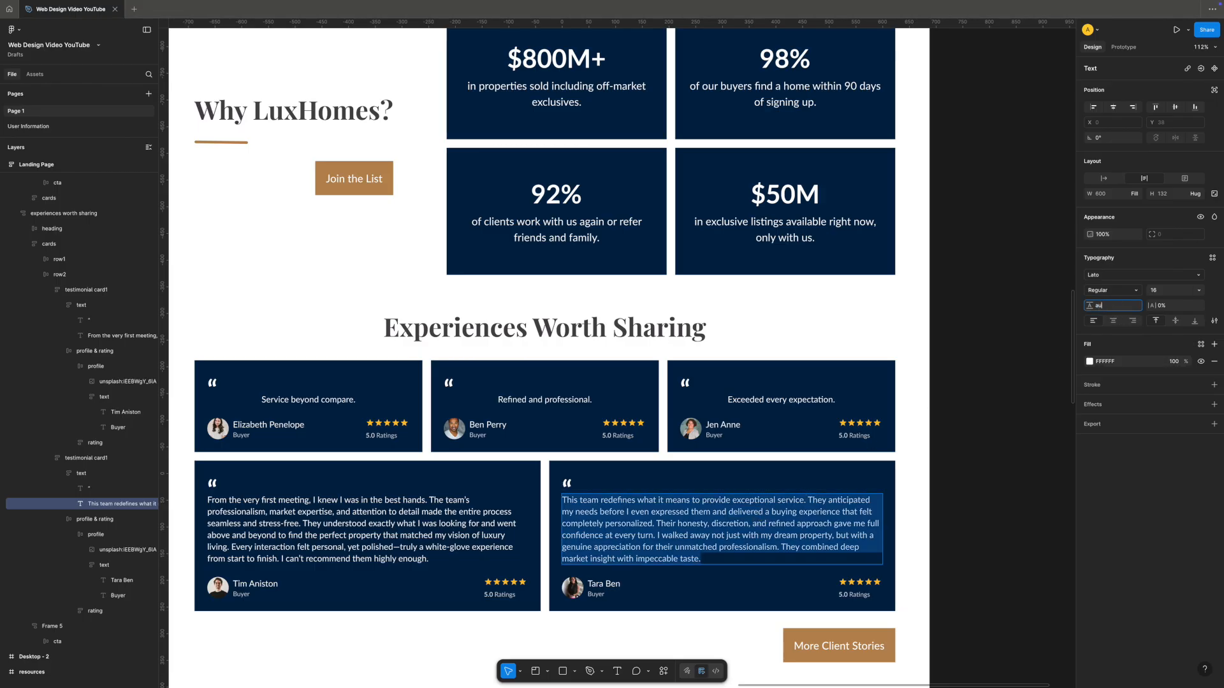
key(Return)
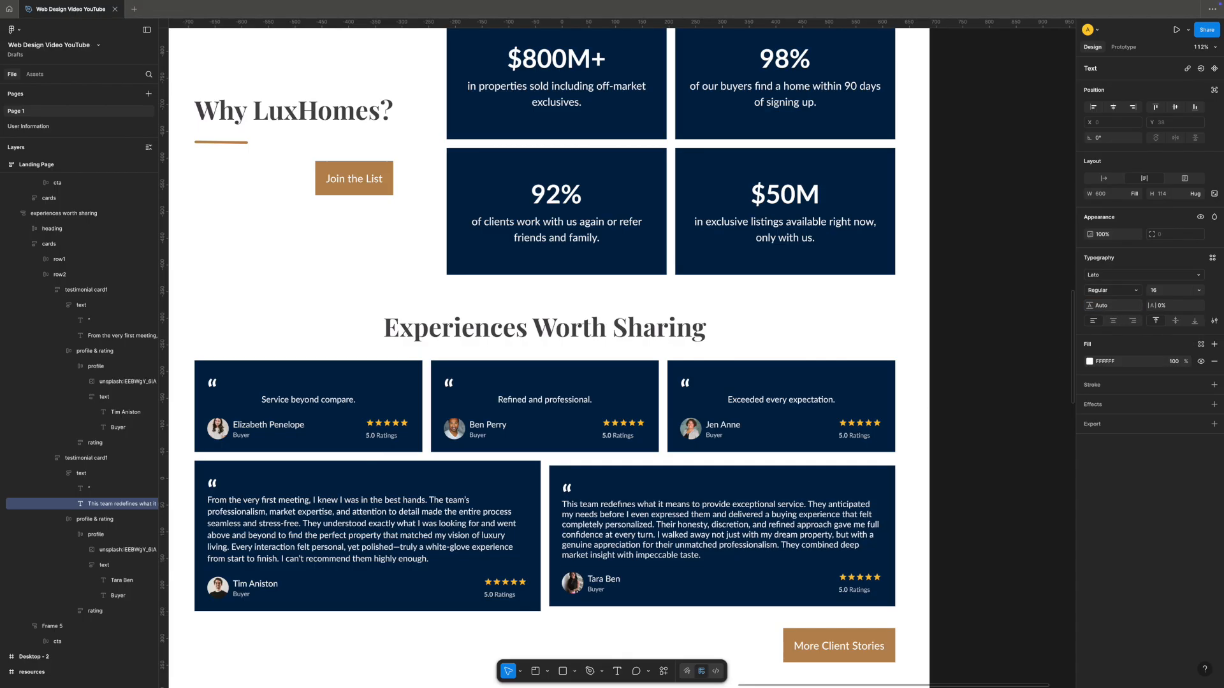
key(ctrl+z)
Set the line height of the testimonial text beginning "This team redefines what it means" to 25
click(1114, 312)
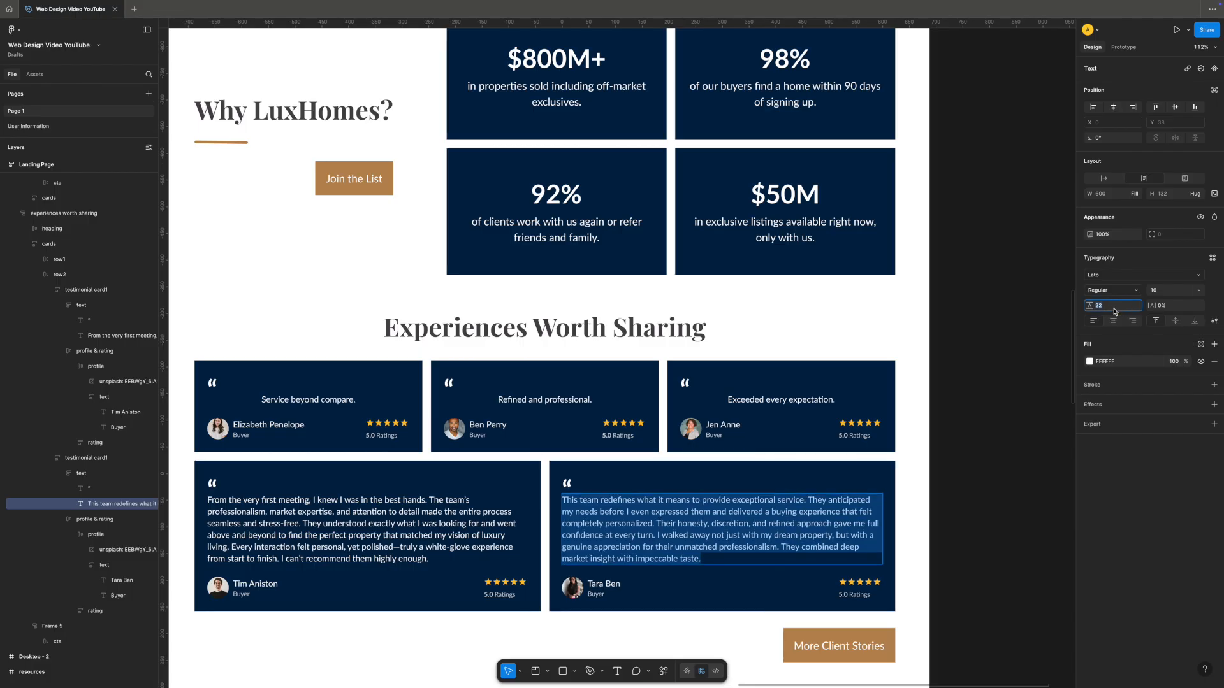
click(1120, 310)
key(Return)
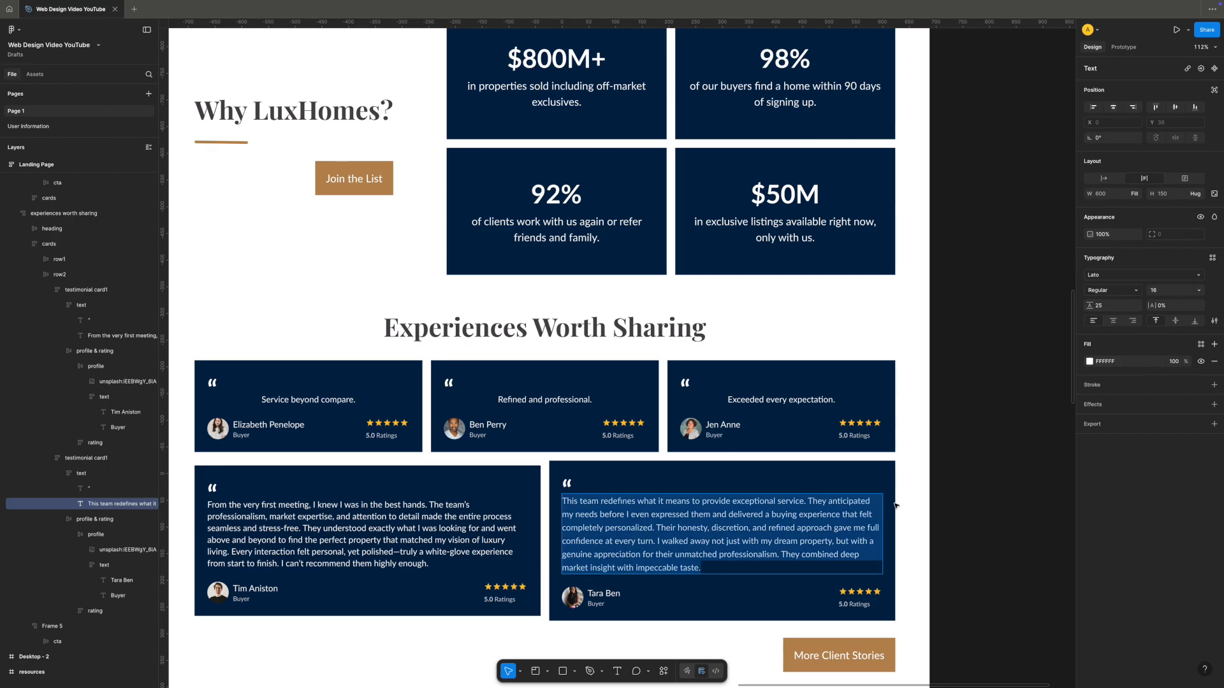
click(948, 496)
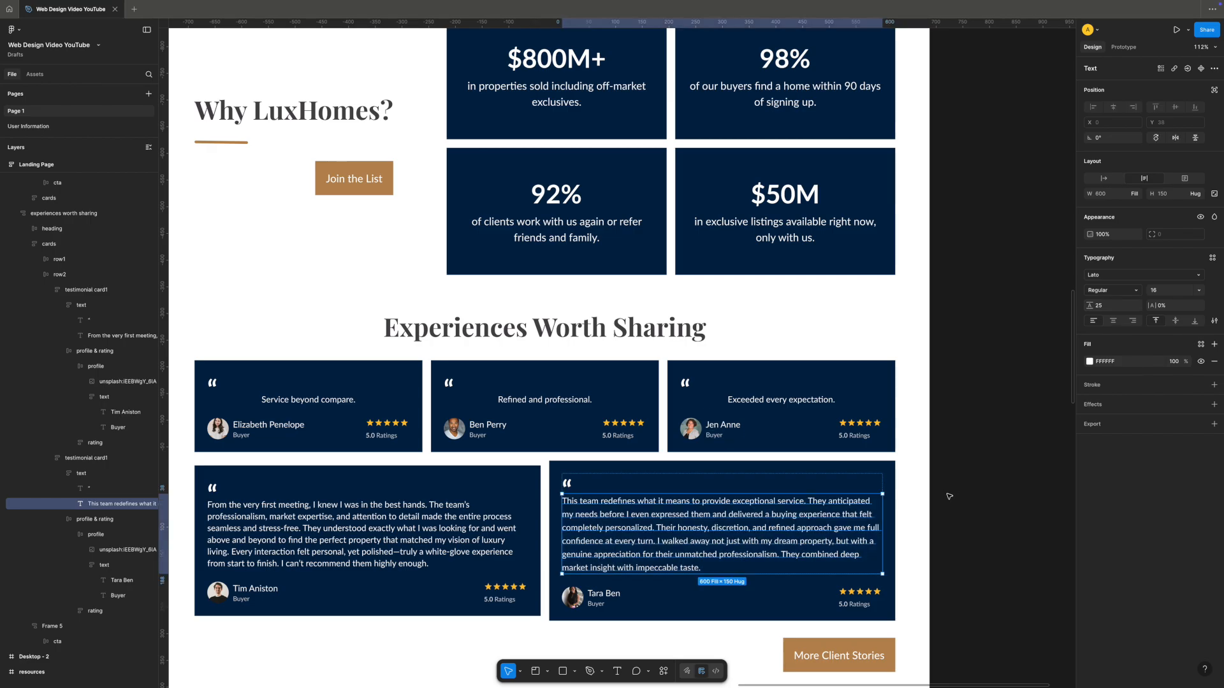
Set the line height of the testimonial text beginning "From the very first meeting" in the second row to 25
double_click(356, 552)
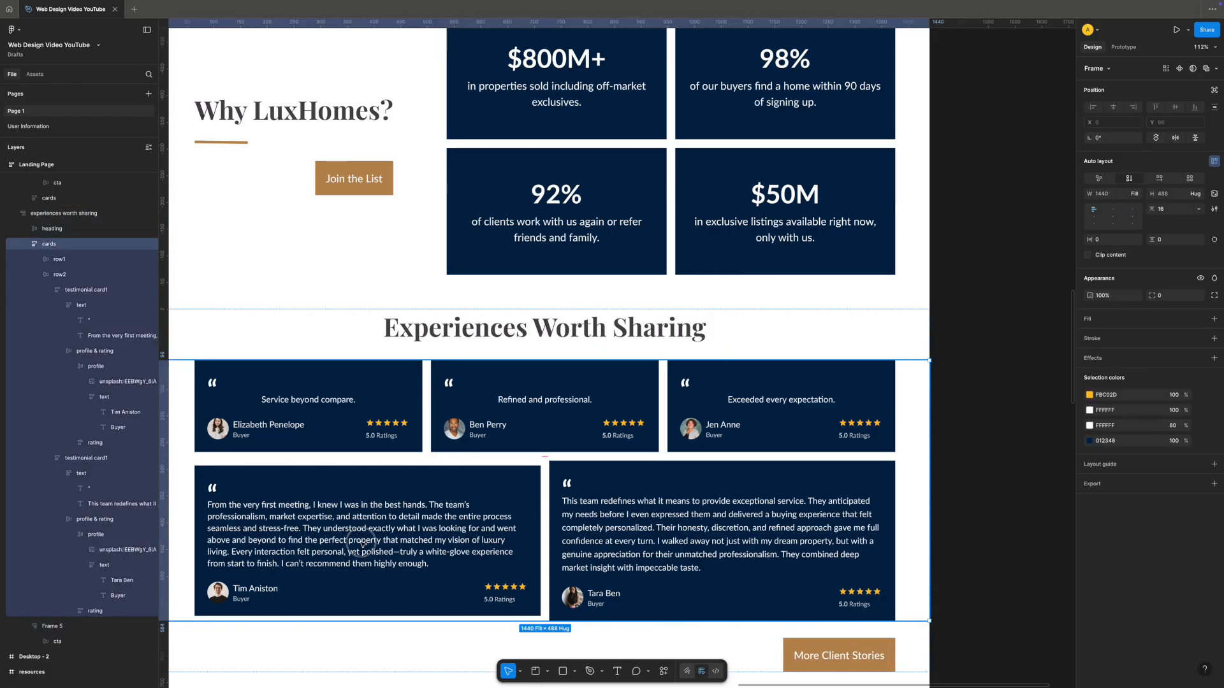
double_click(361, 541)
double_click(361, 542)
double_click(361, 542)
double_click(361, 542)
click(1111, 307)
text(25)
key(Return)
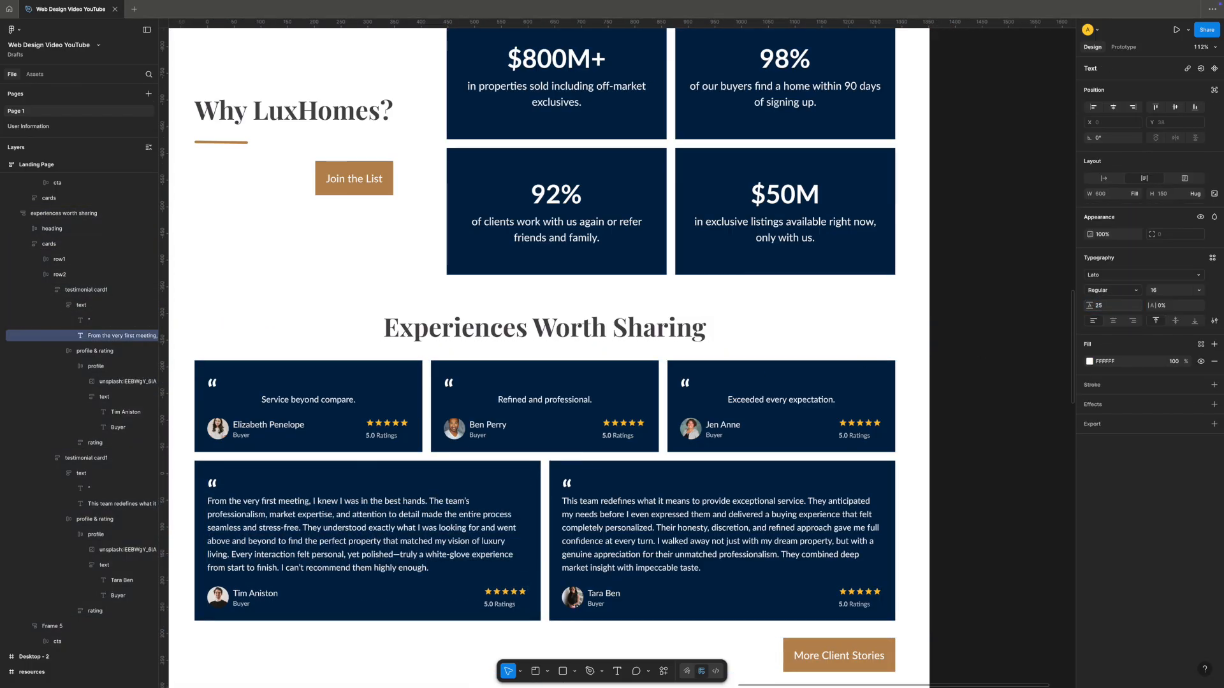
click(993, 380)
scroll(993, 381, down, 2)
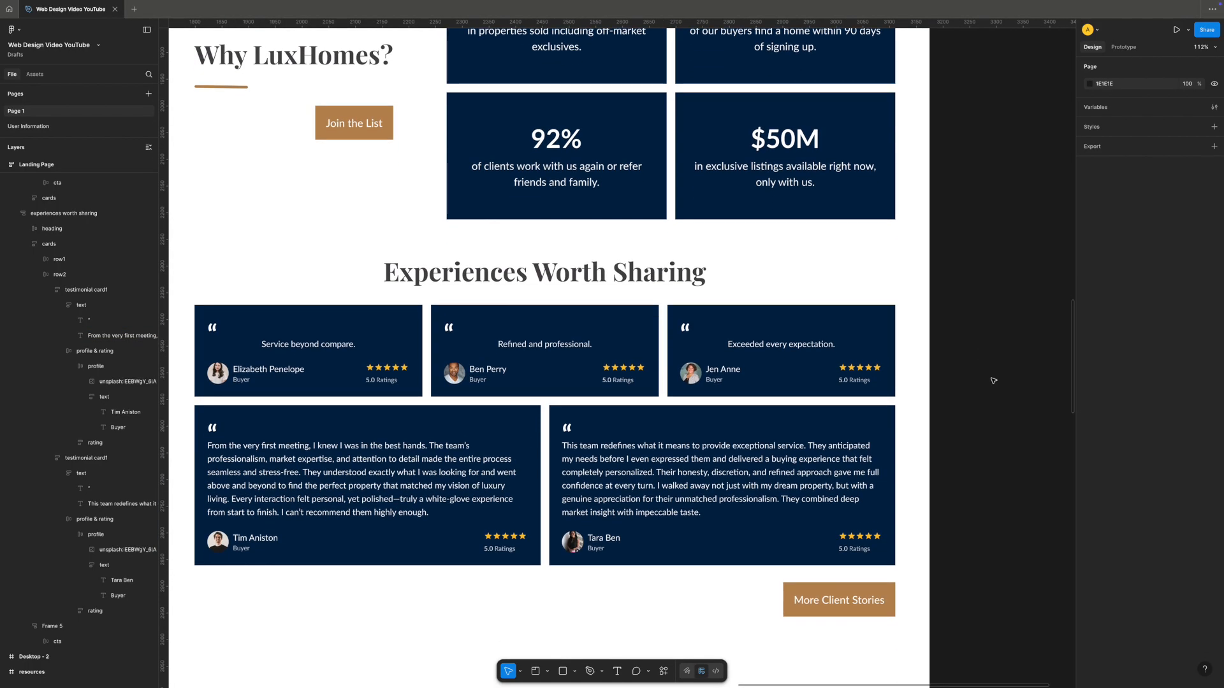
scroll(993, 380, up, 2)
scroll(993, 380, left, 2)
scroll(993, 381, down, 3)
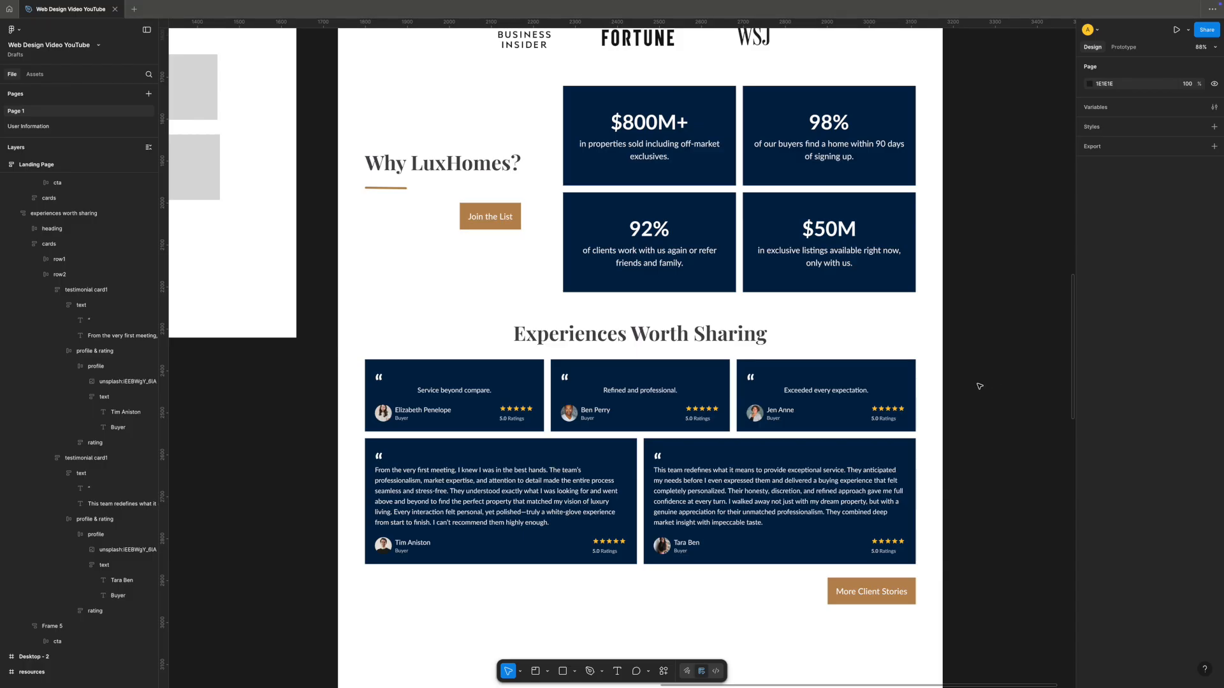
scroll(979, 386, up, 1)
scroll(979, 386, right, 2)
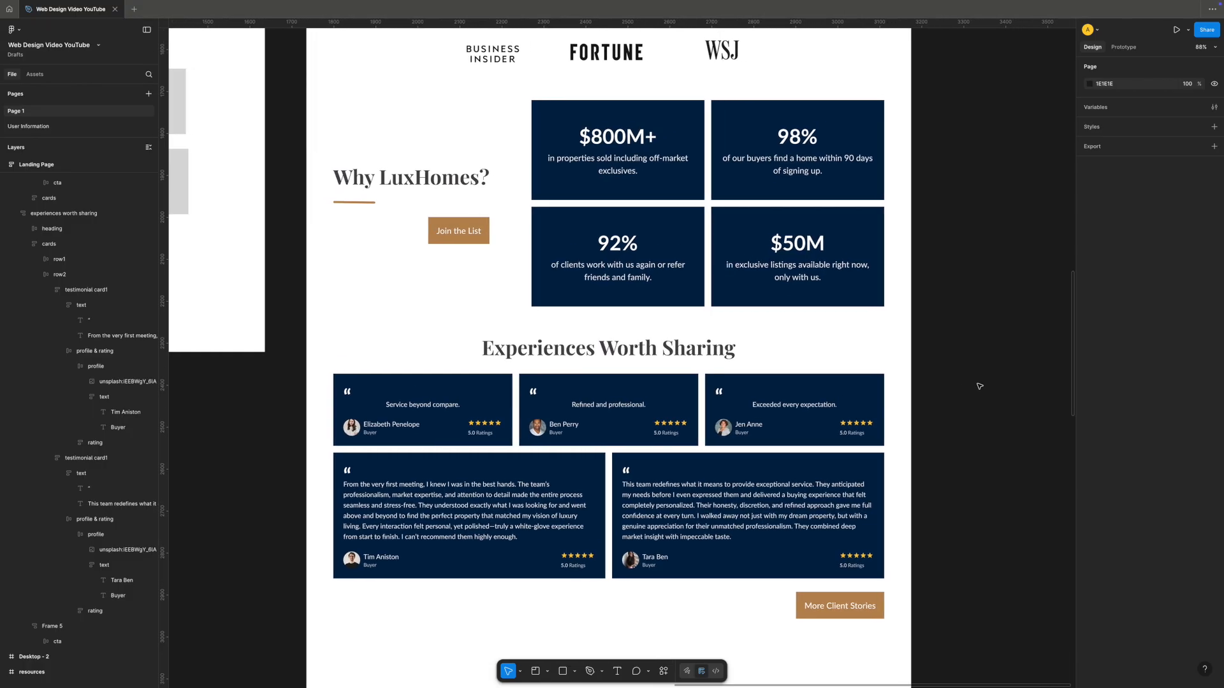